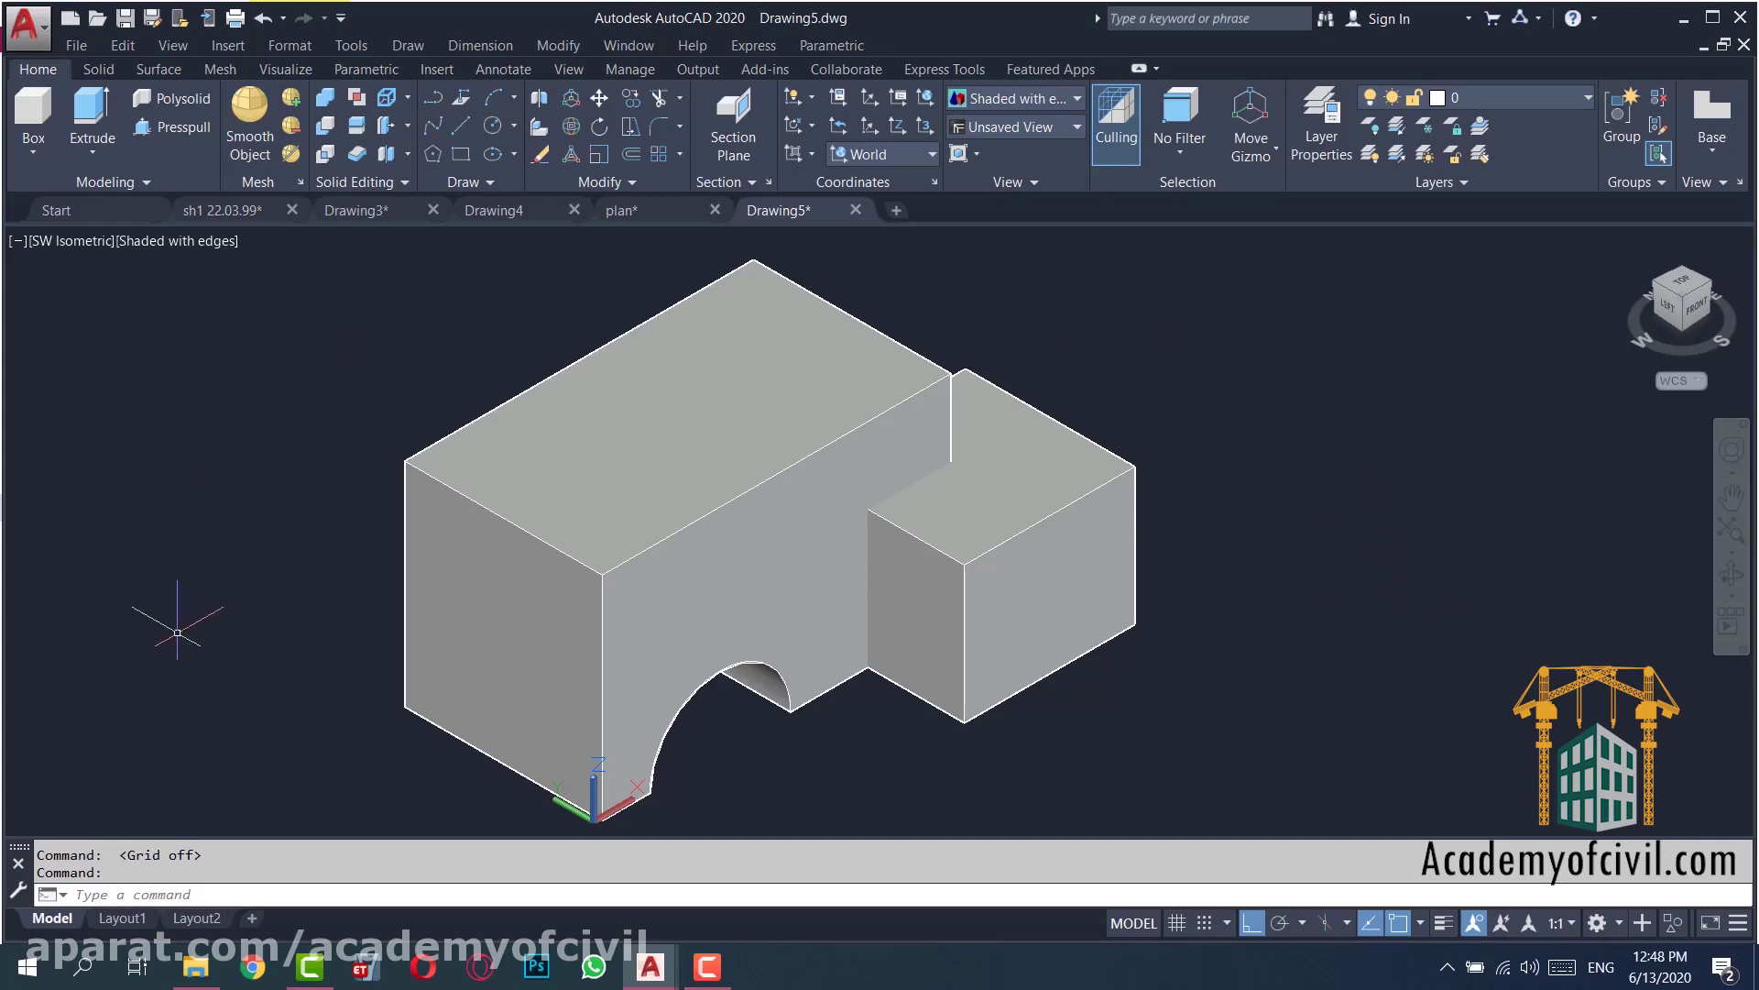
- Run FLATSHOT with obscured lines hidden and create the flattened 2D block of the solid
scroll(174, 609, "down", 3)
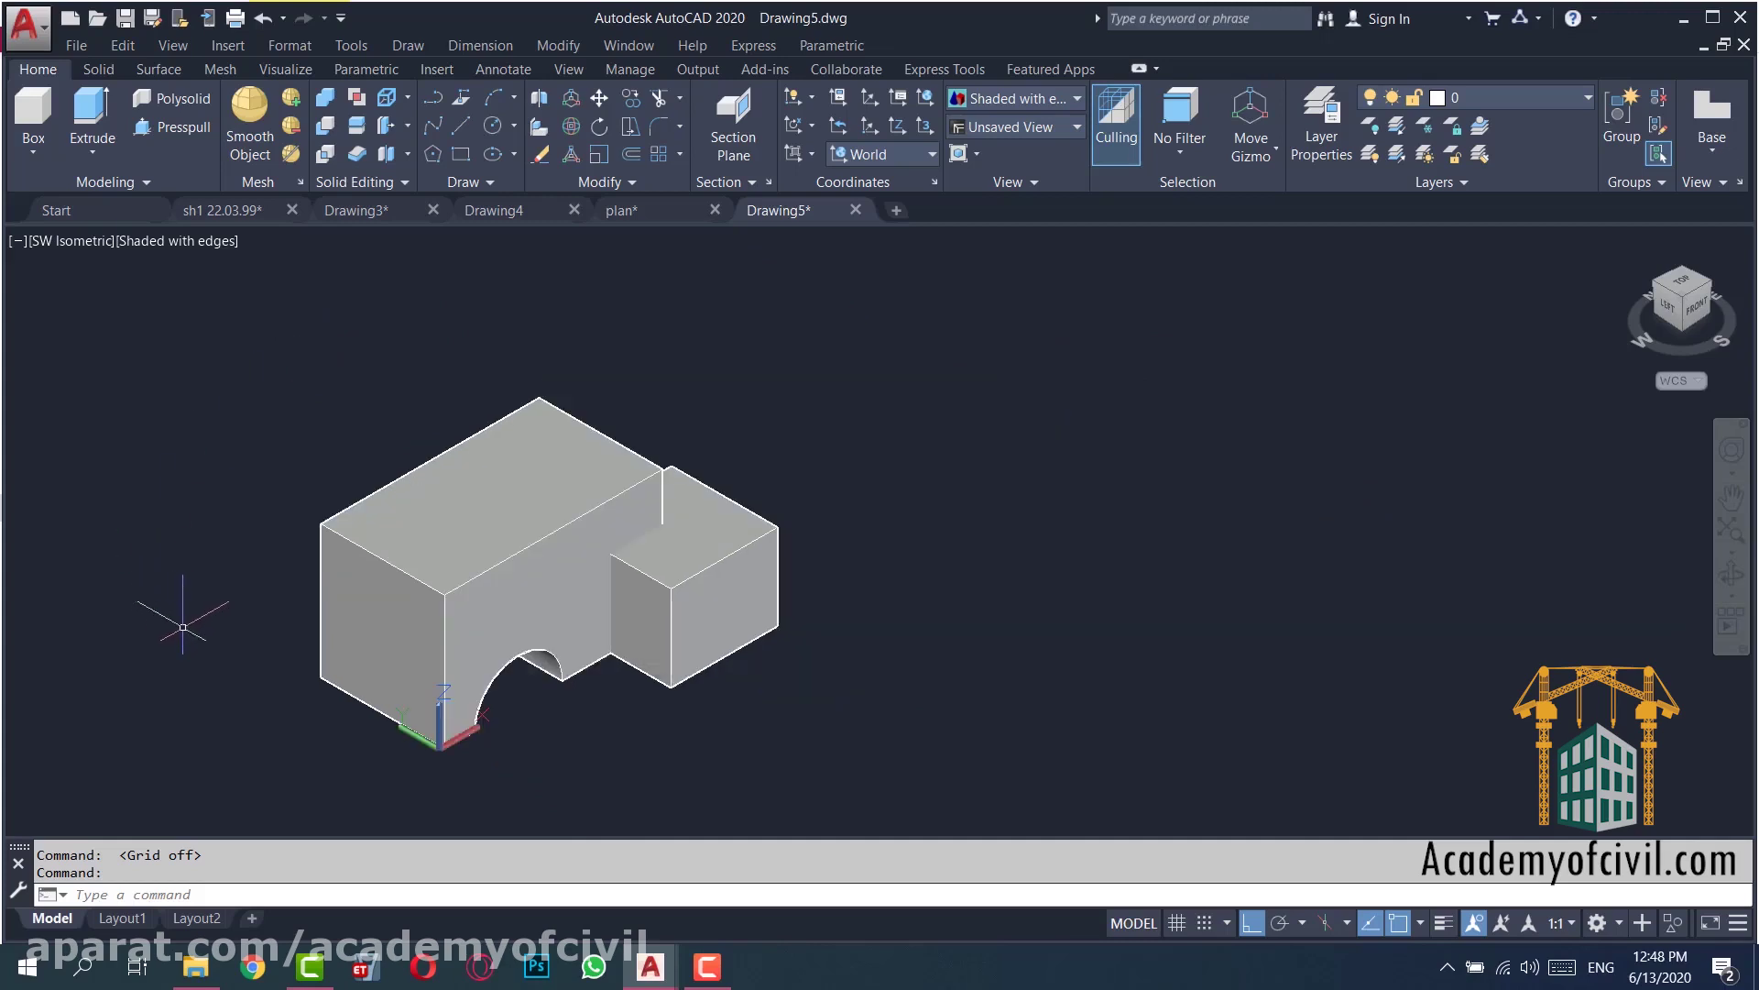
scroll(174, 610, "up", 2)
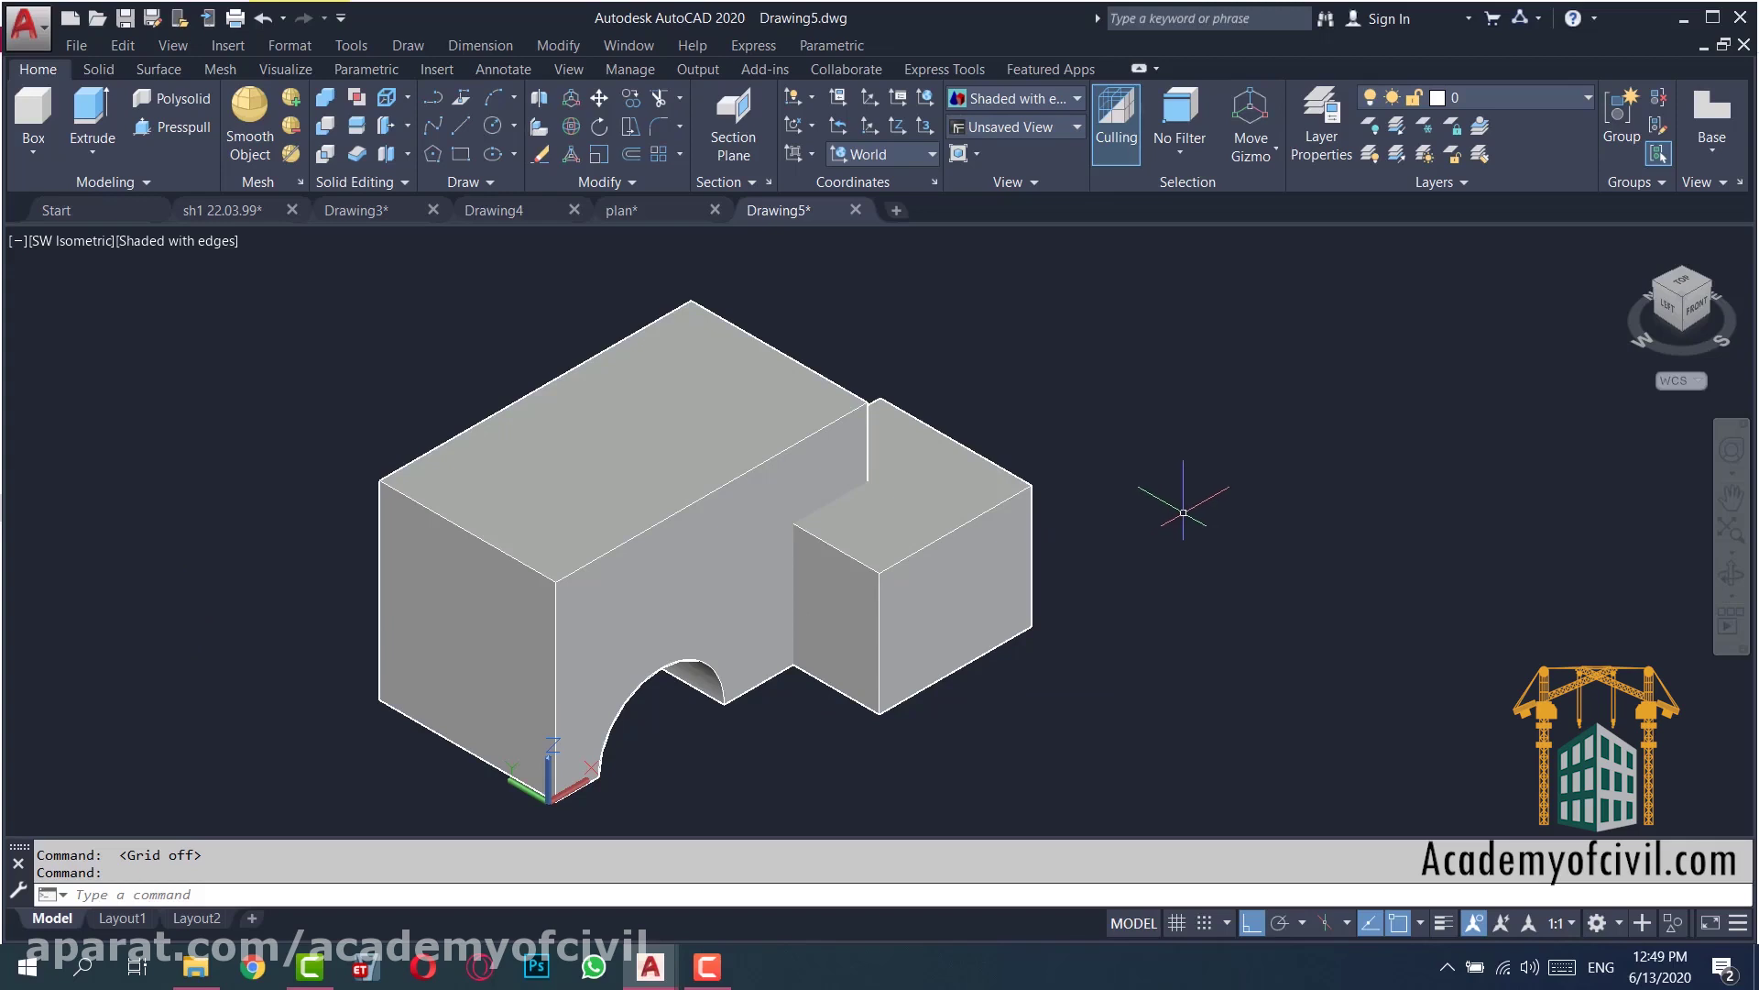
type("FLATSHOT")
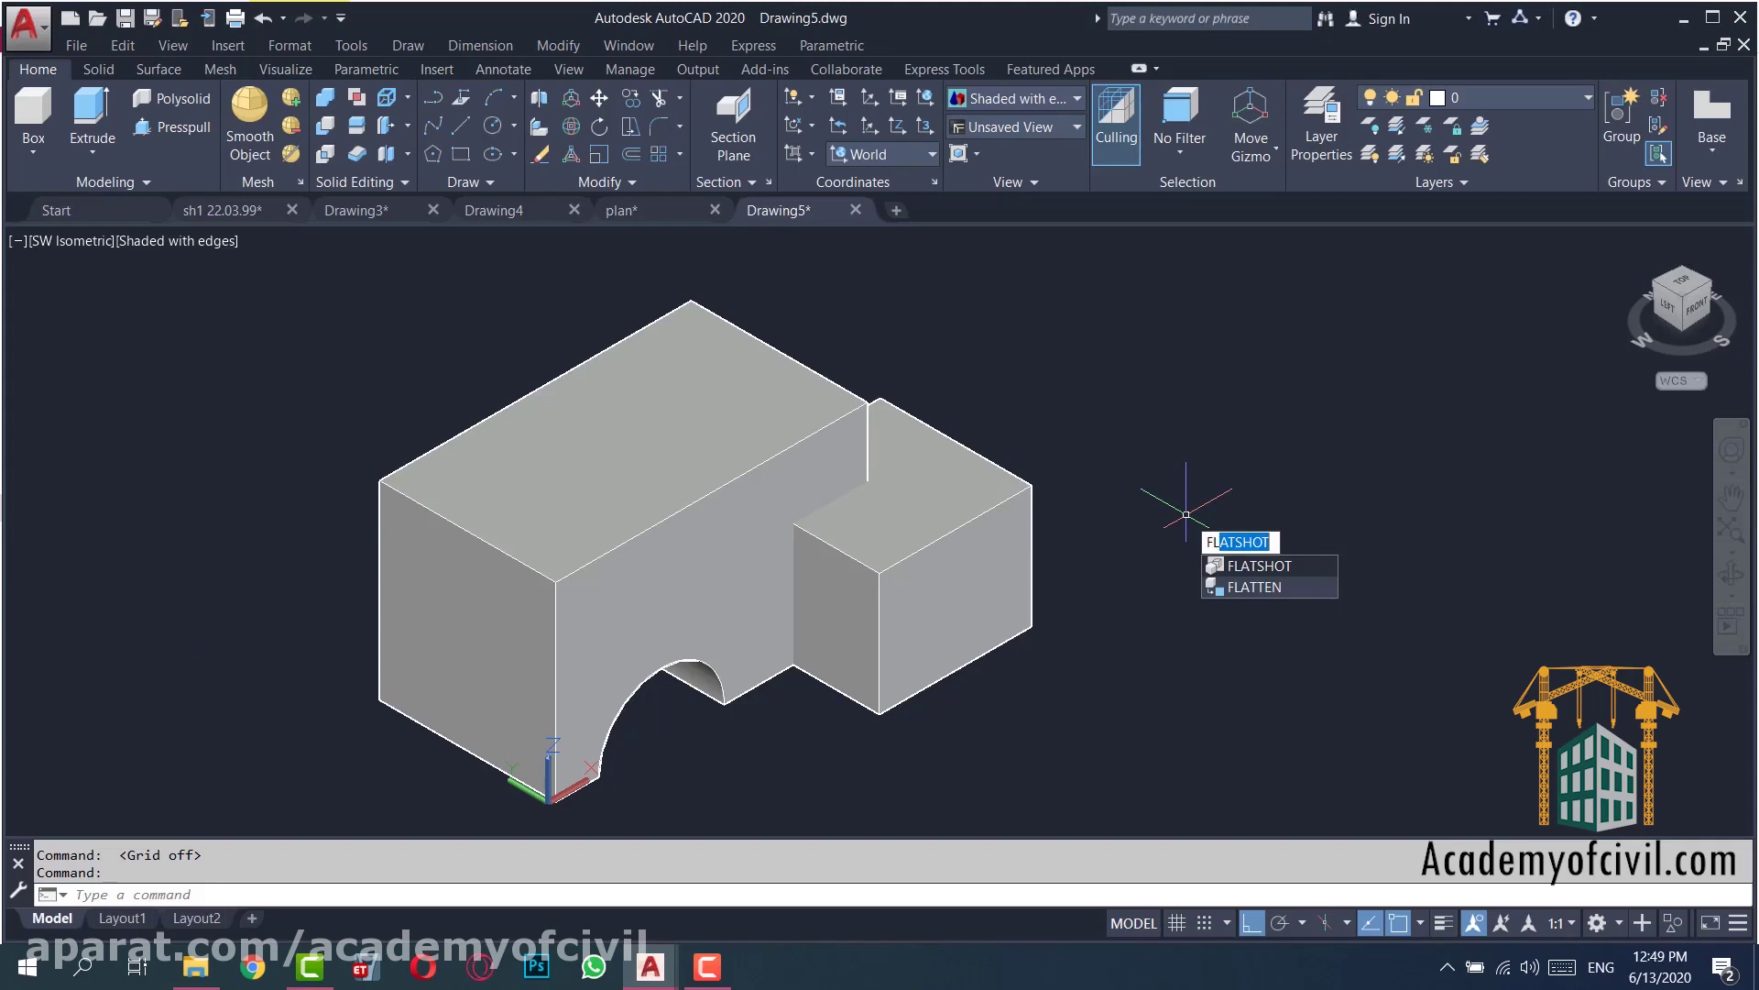
key("Return")
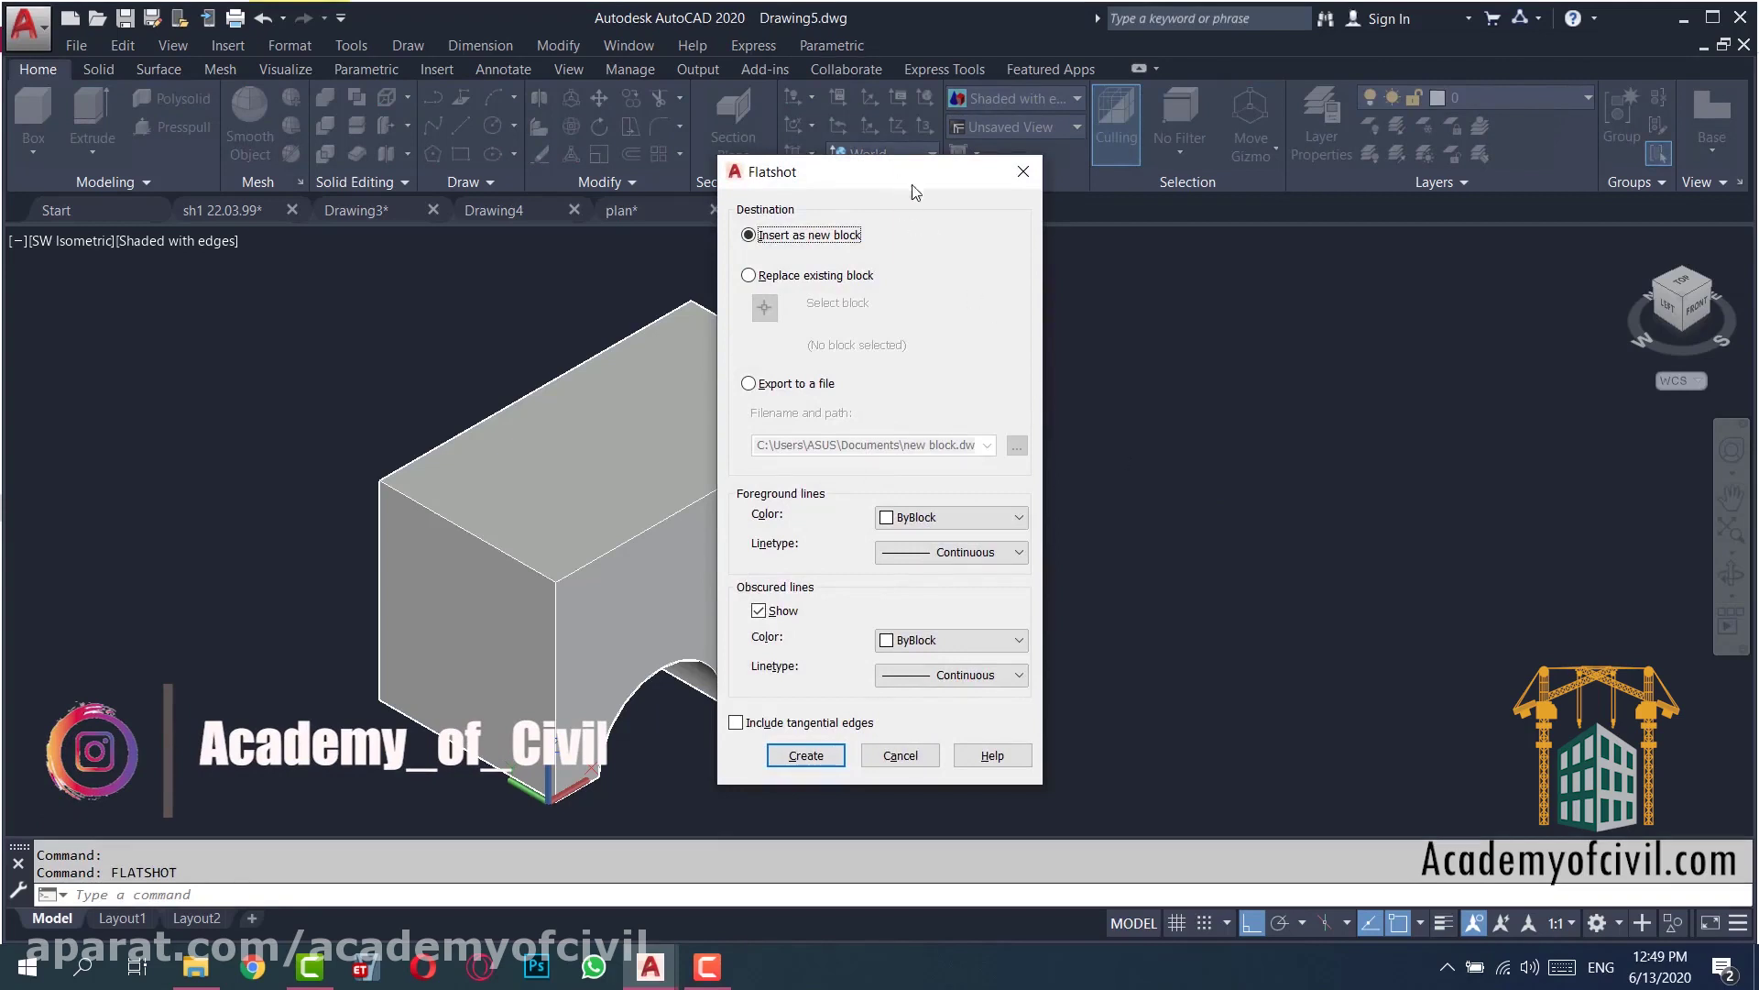
left_click_drag(895, 178, 1285, 203)
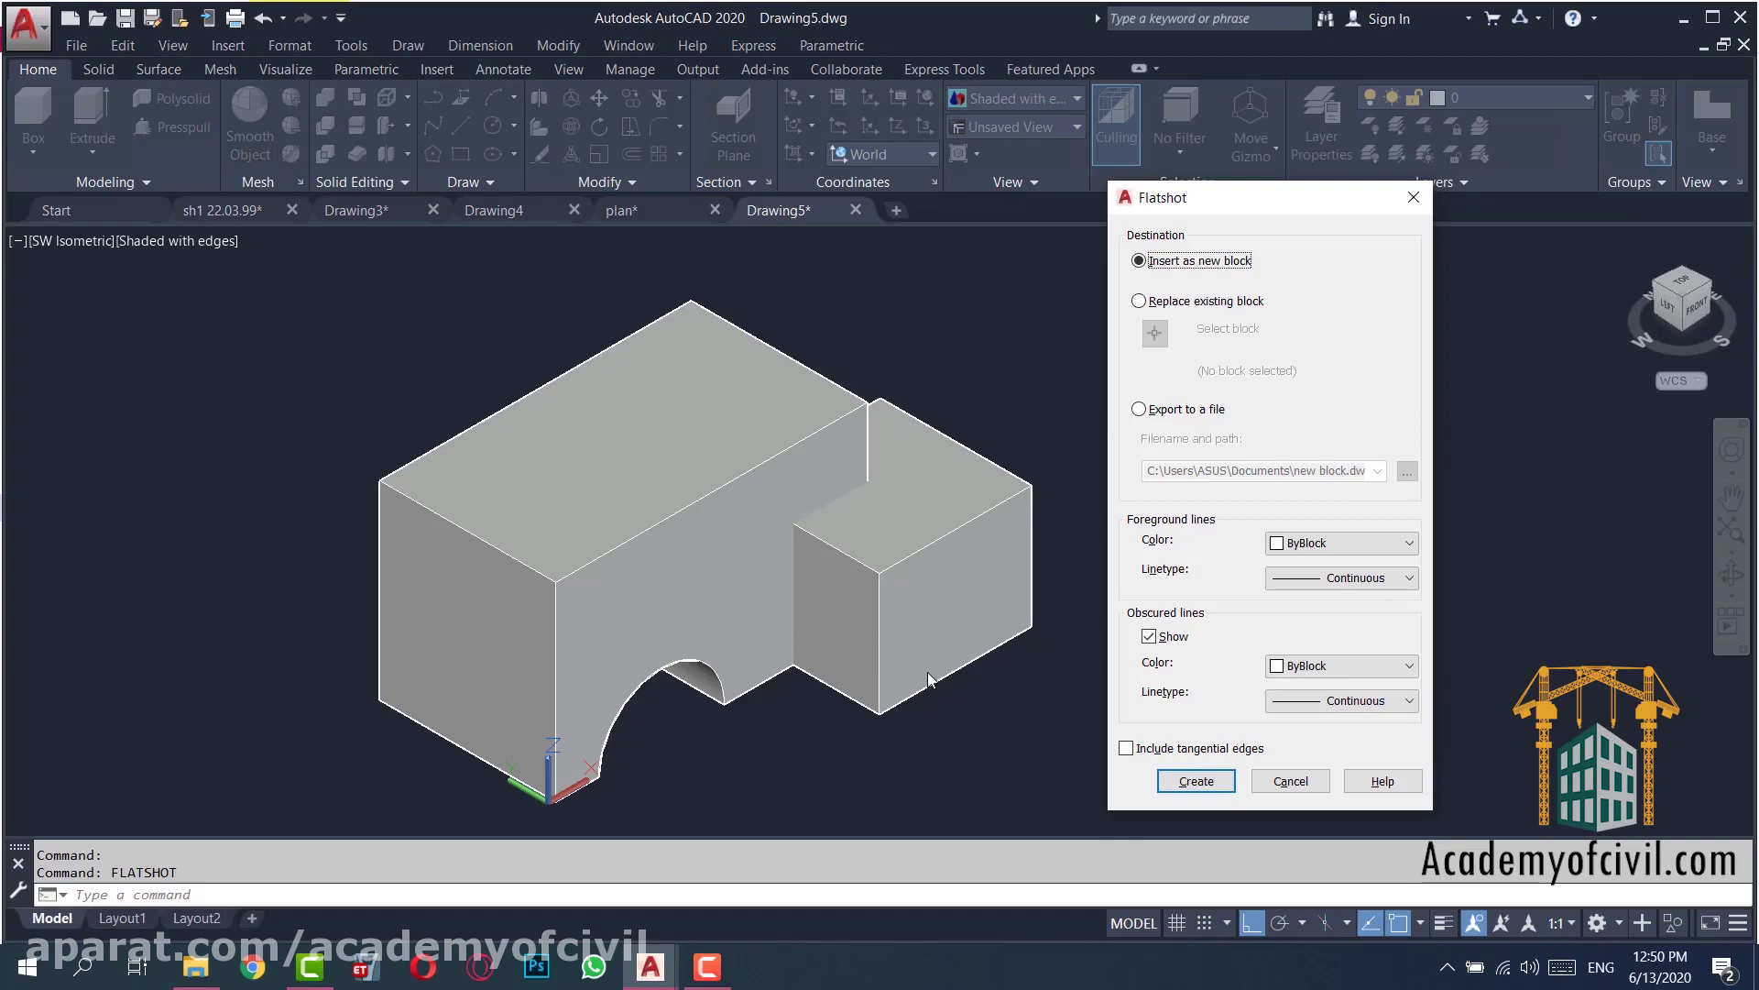
left_click(1151, 638)
left_click(1207, 779)
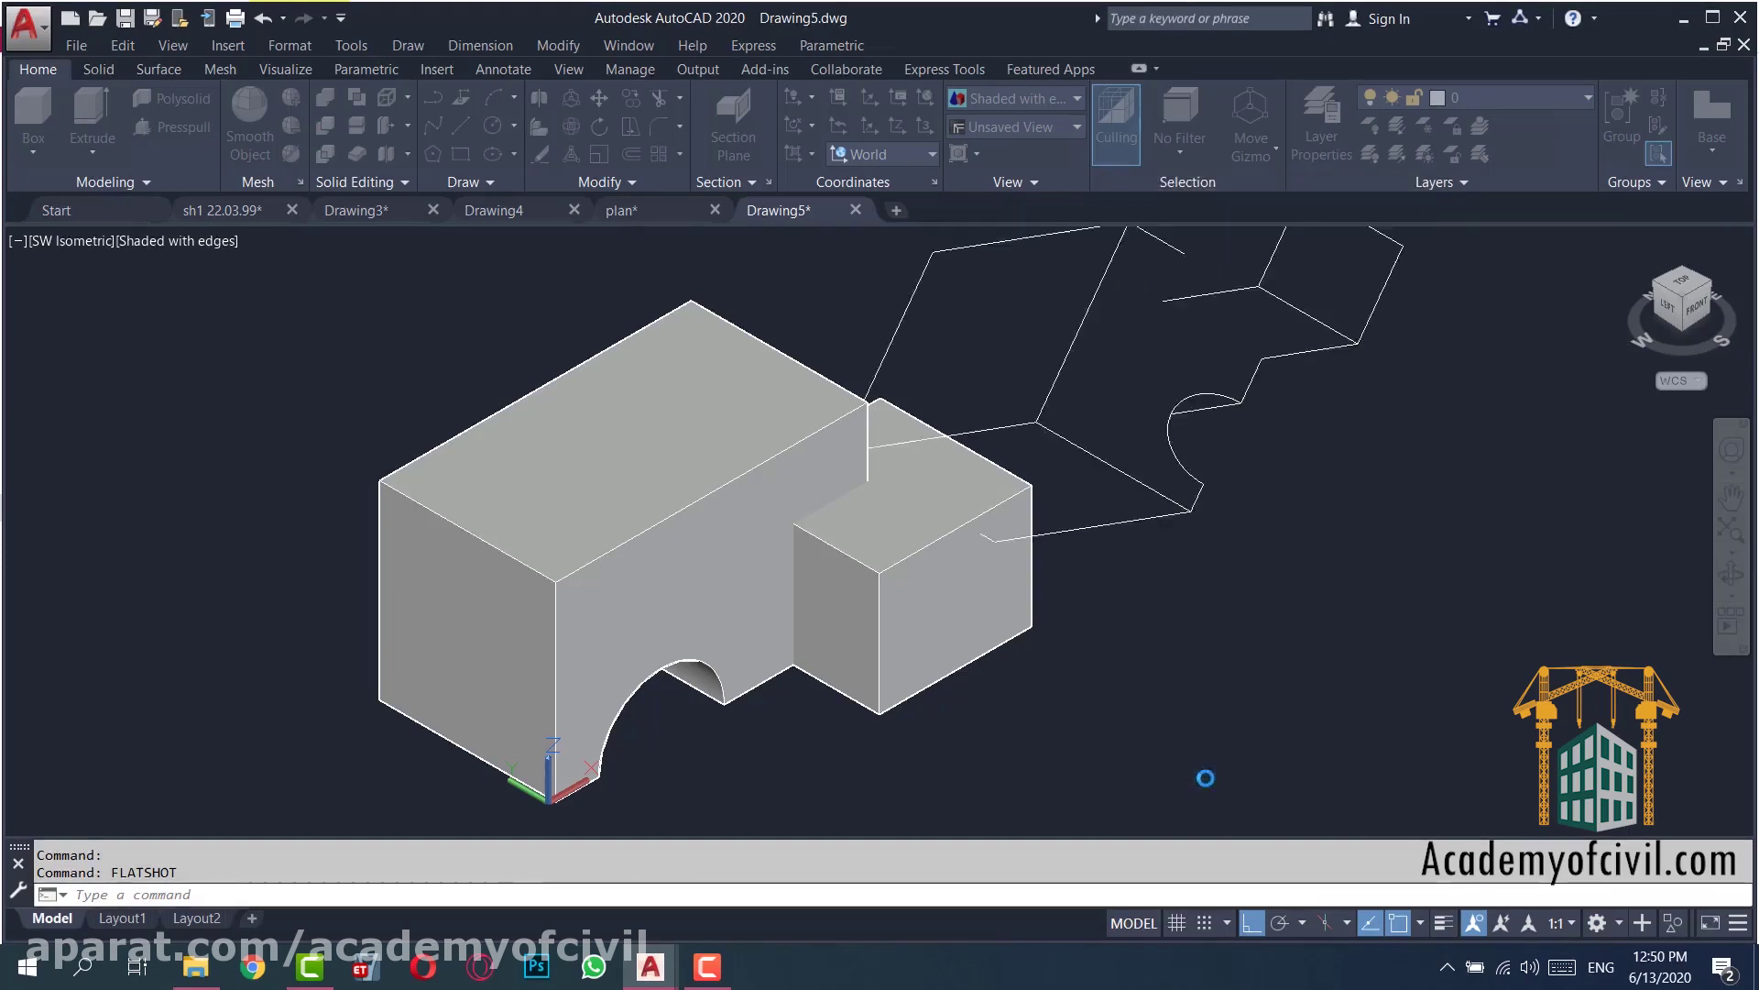
- Insert the snapshot block beside the solid at scale 1 and rotation 0
scroll(470, 586, "down", 3)
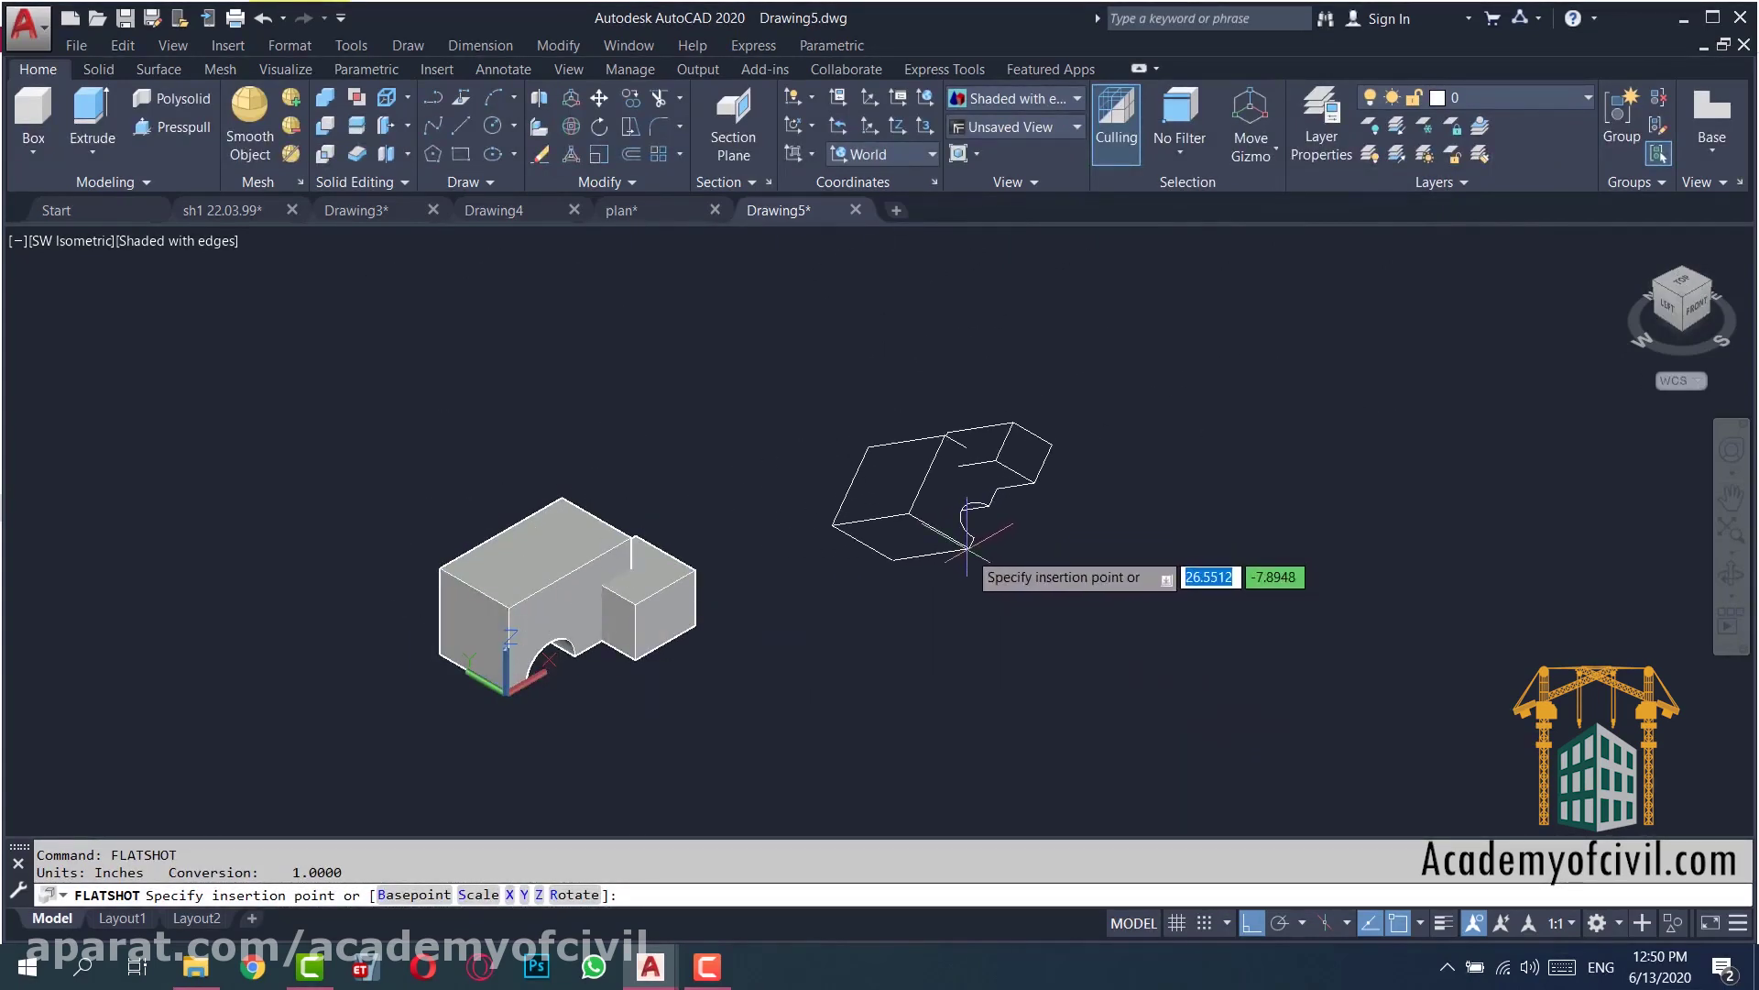
left_click(968, 539)
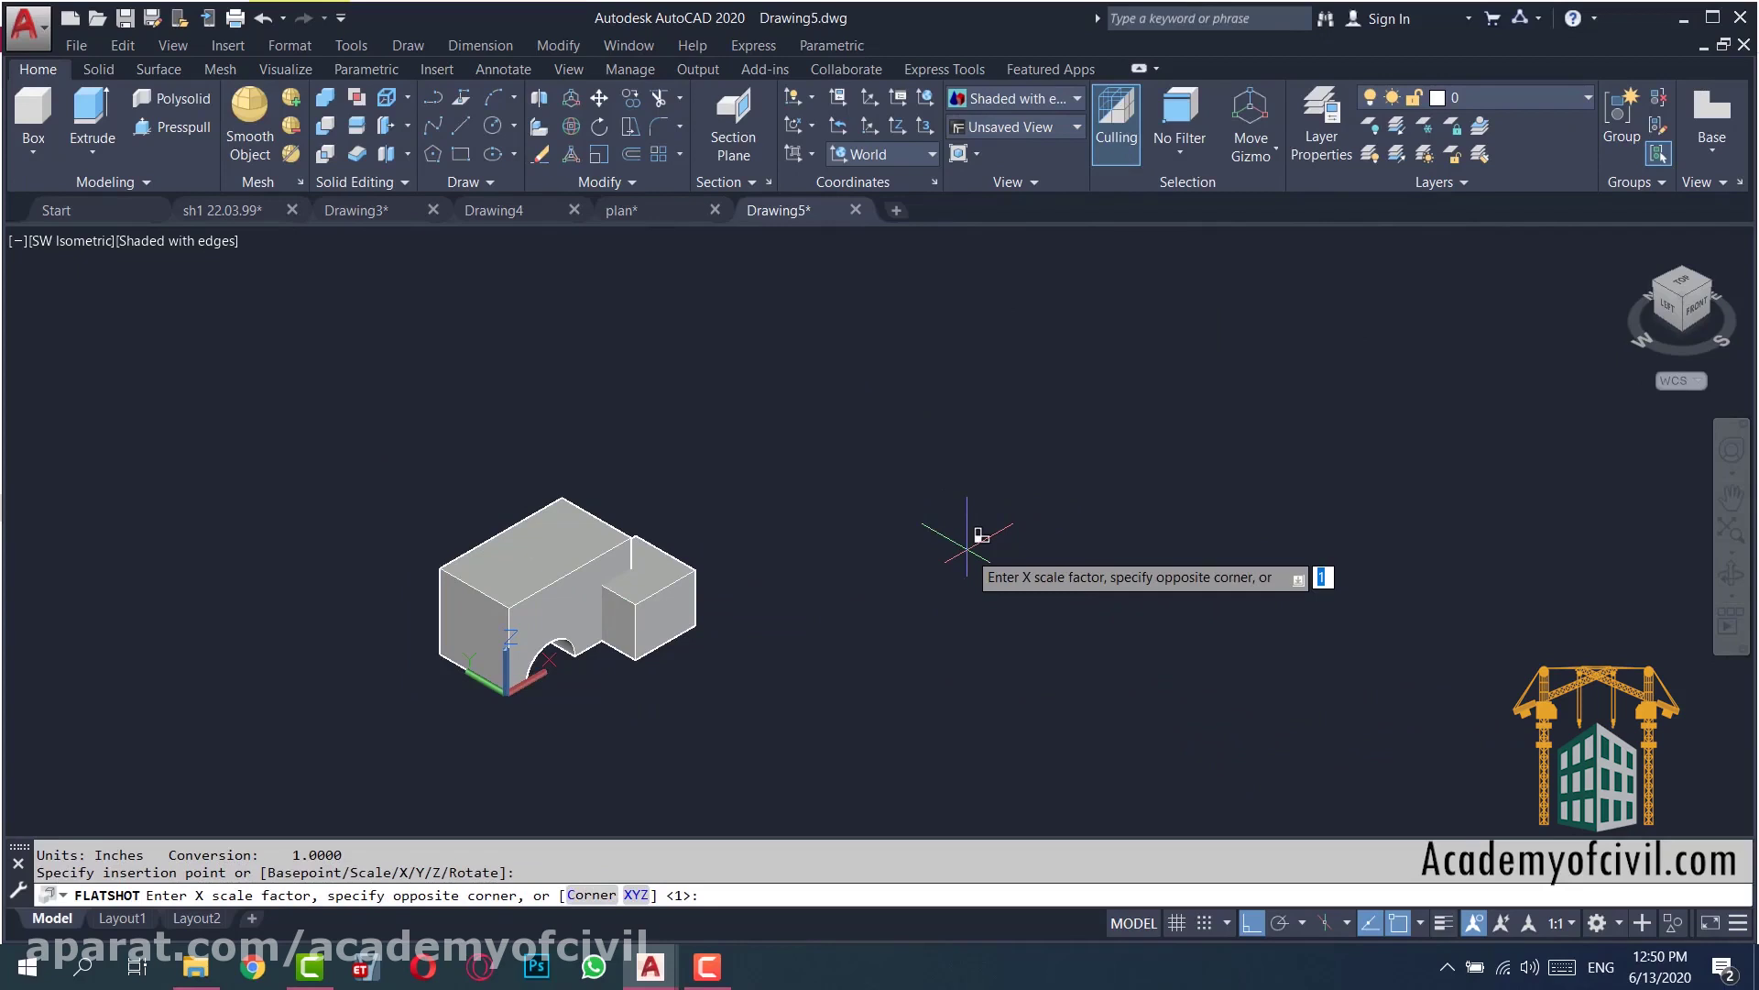
key("Return")
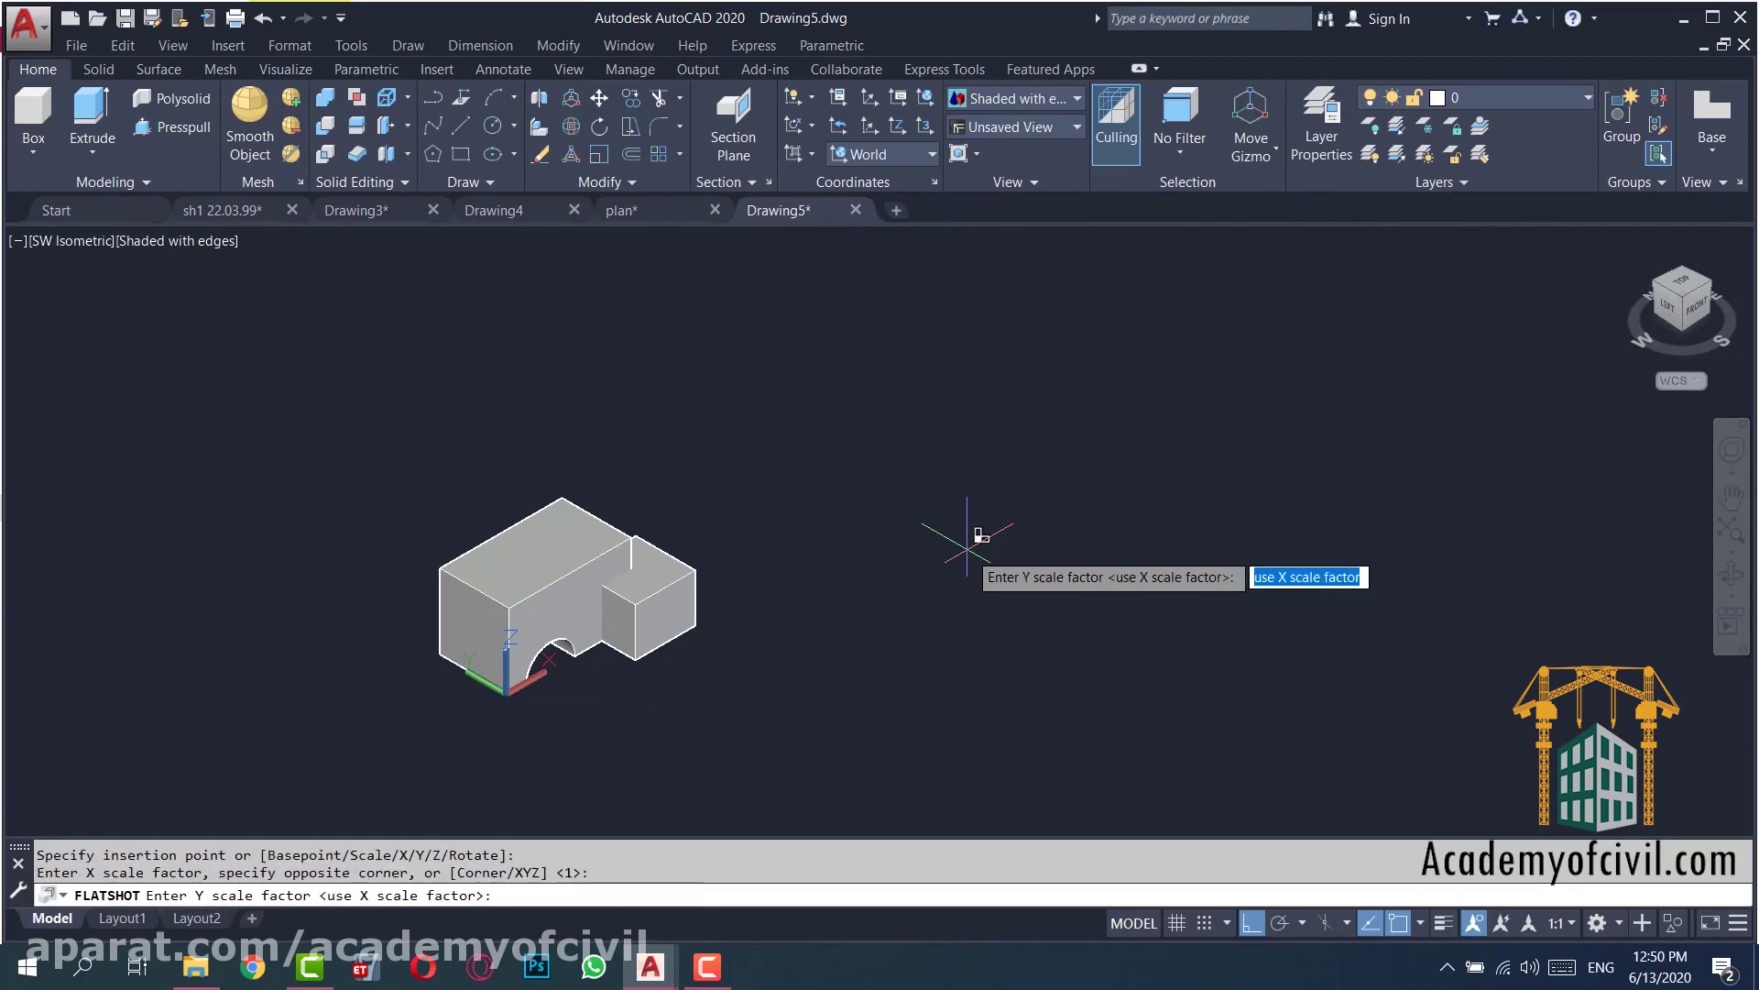
key("Return")
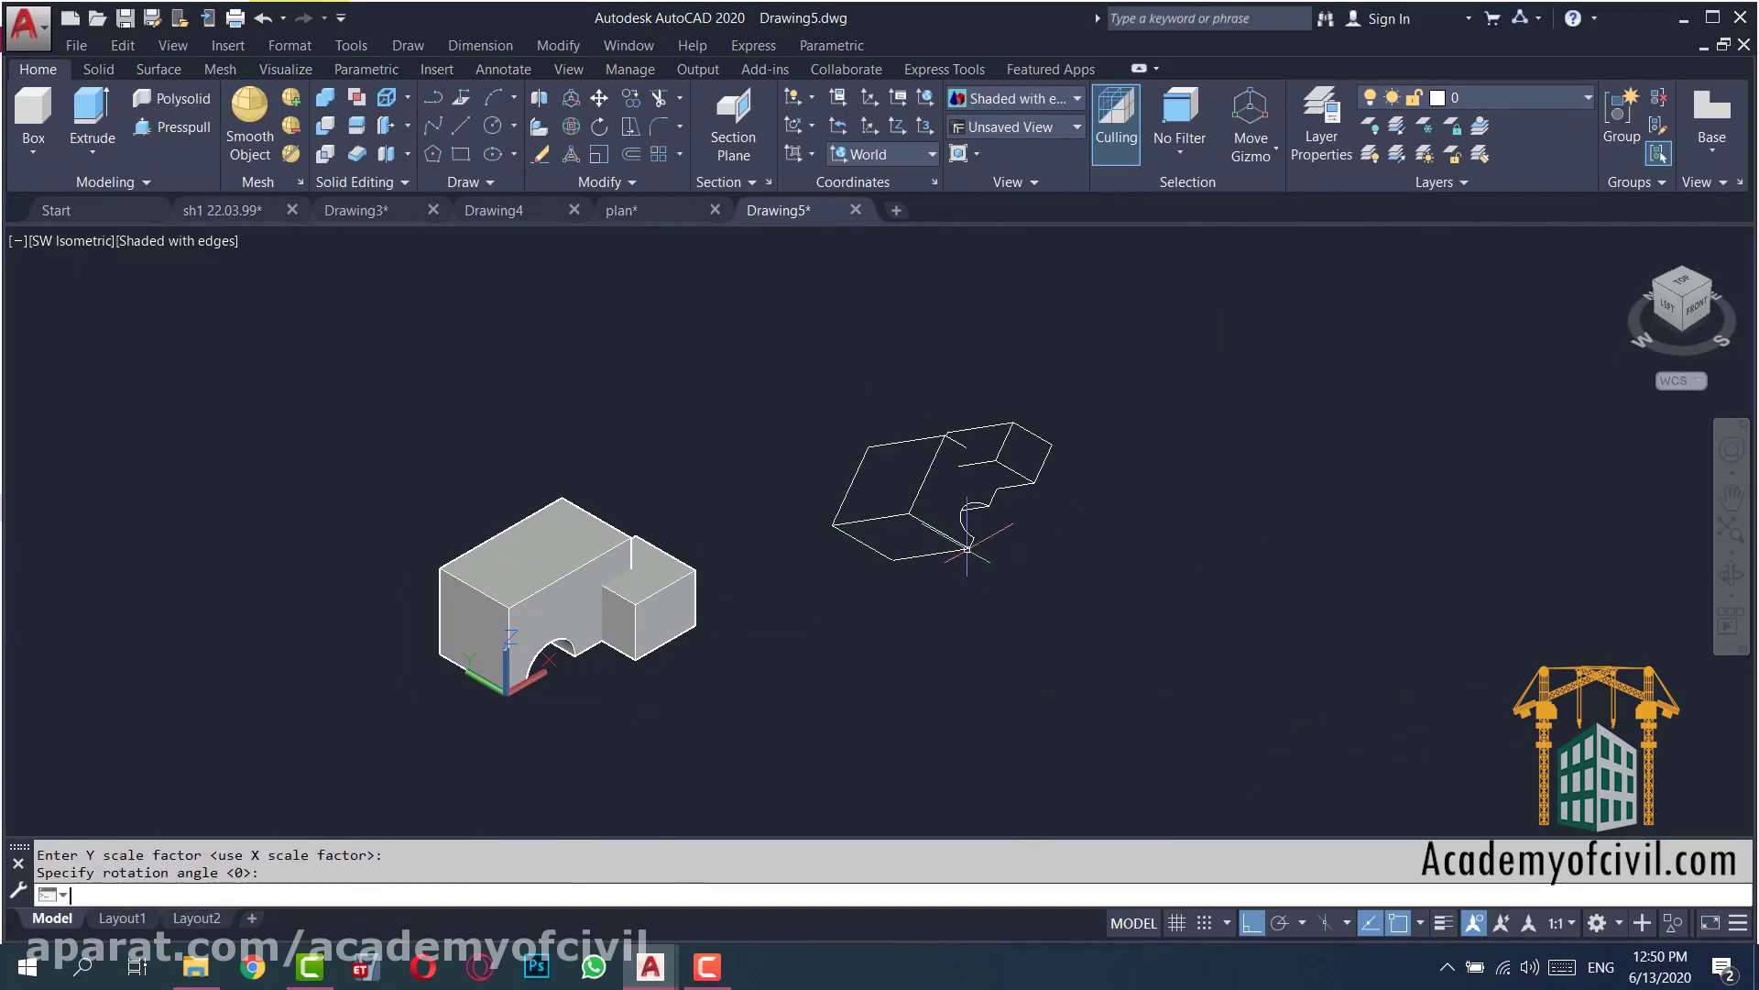
key("Return")
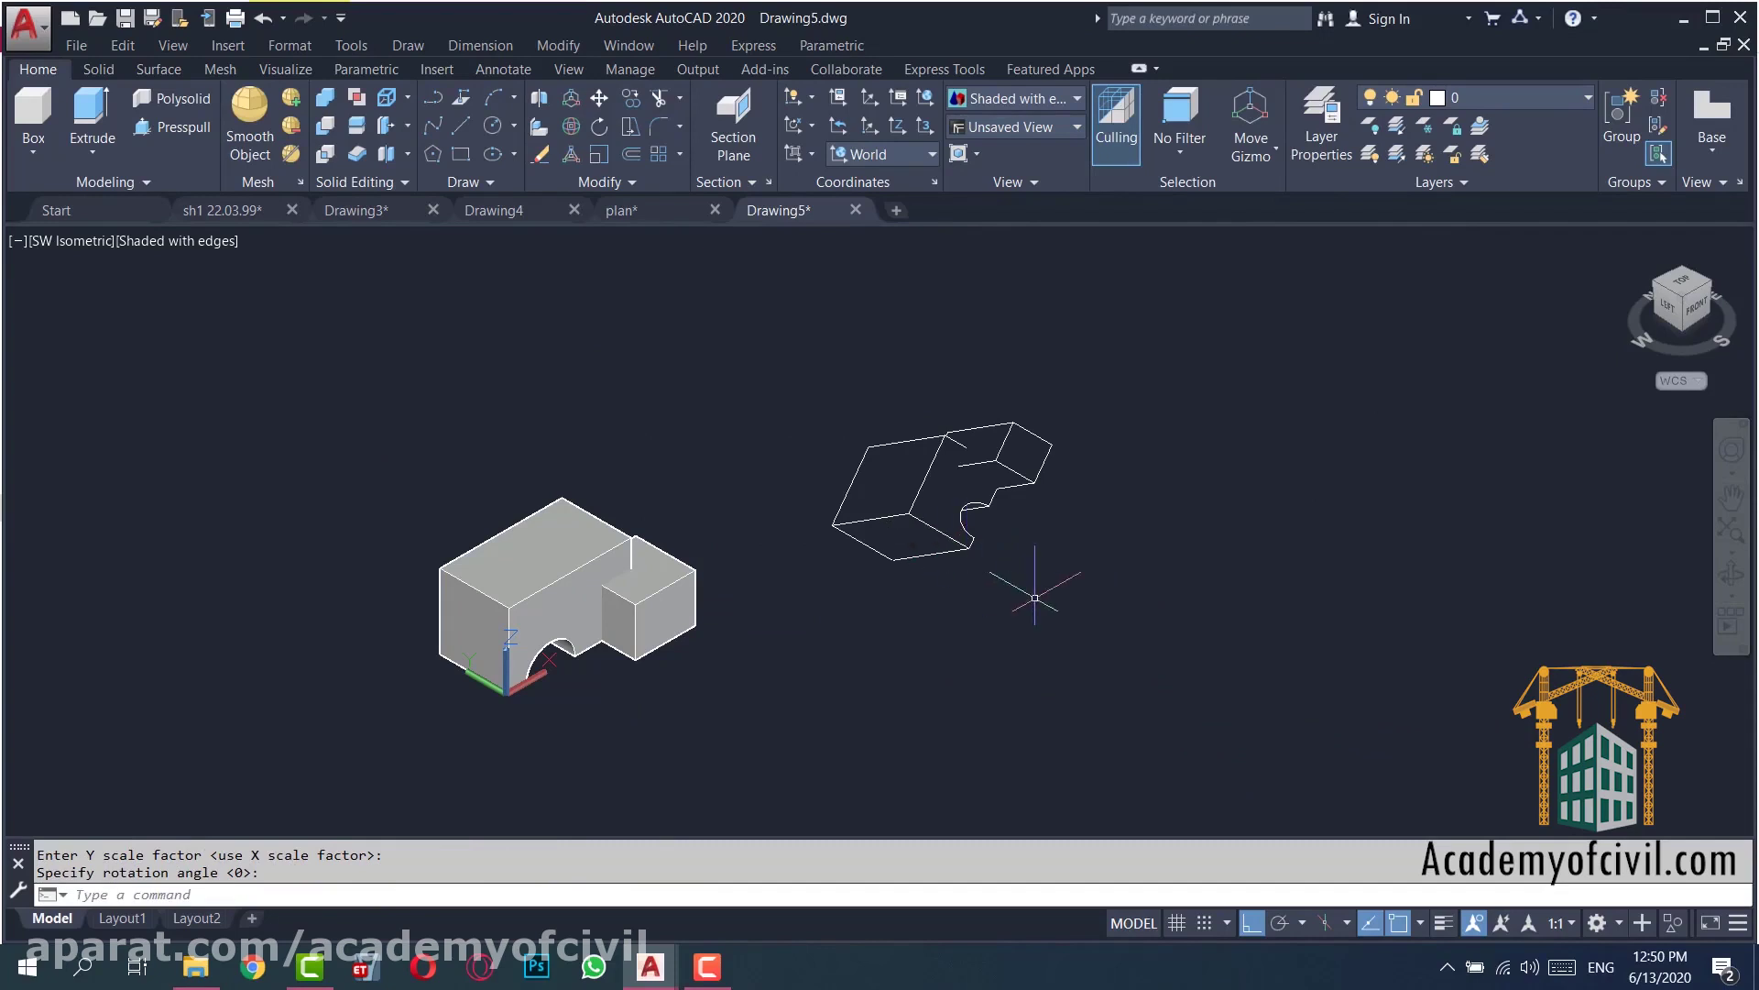
- Select the placed snapshot block and copy it to the clipboard
left_click(1108, 387)
left_click(916, 589)
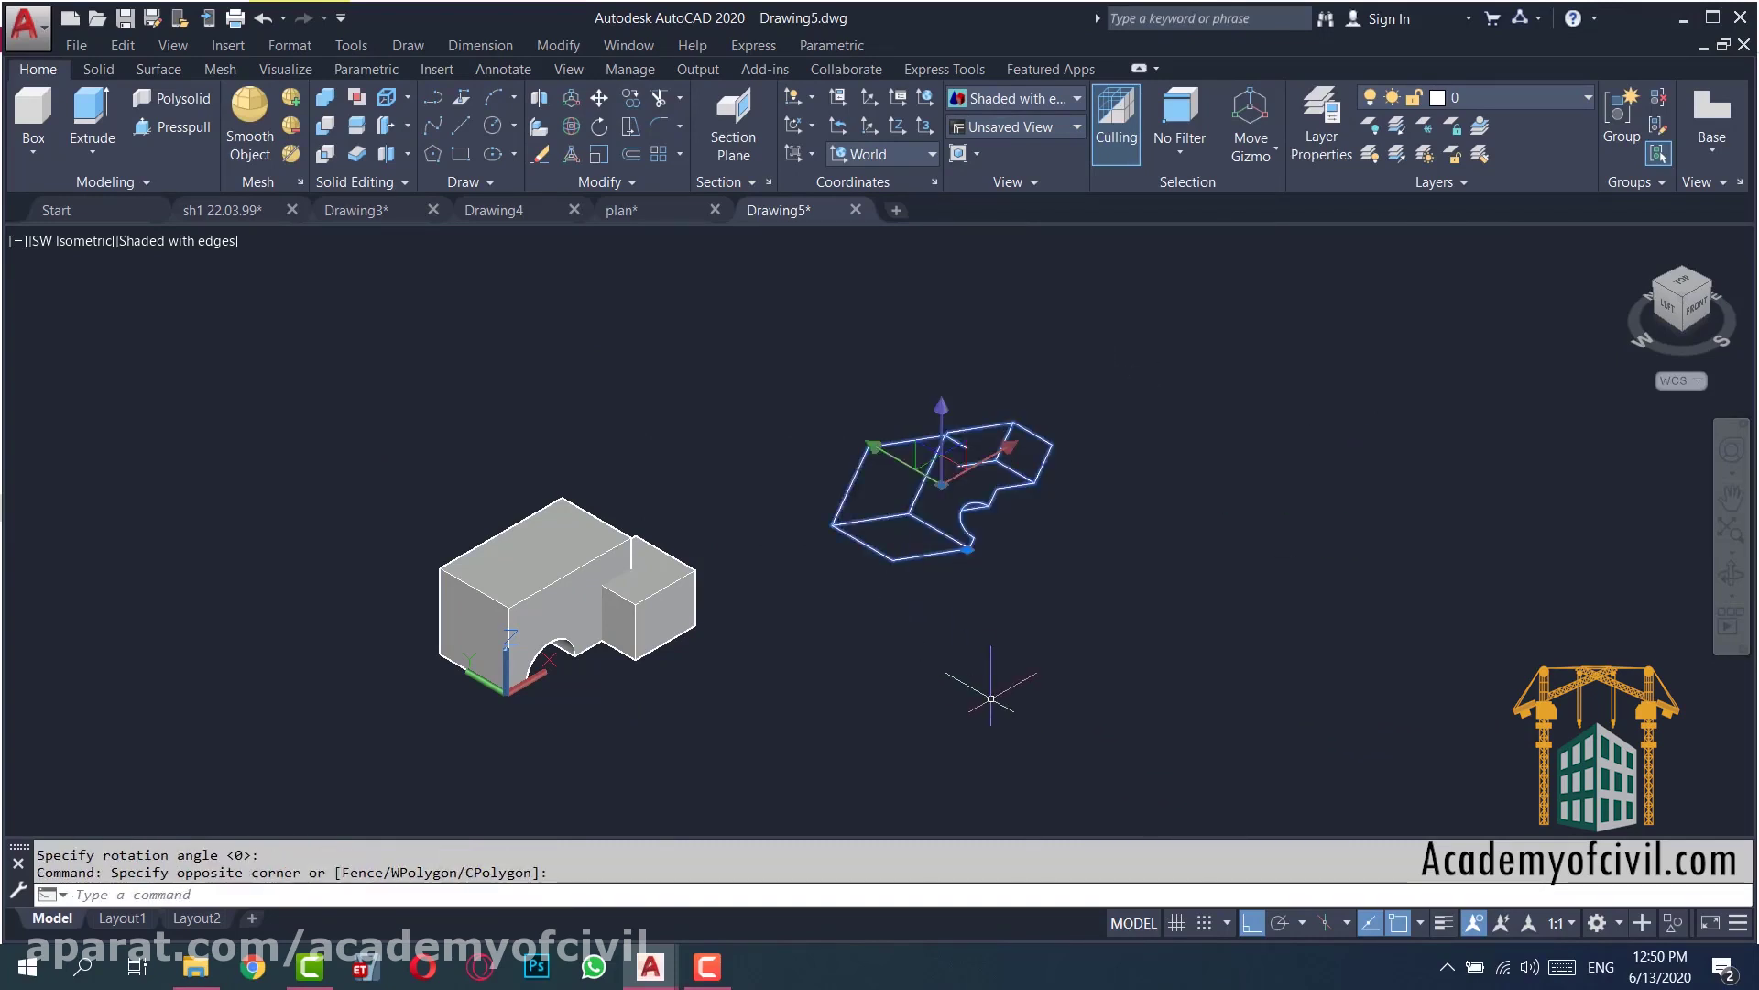
left_click(989, 668)
left_click(1304, 437)
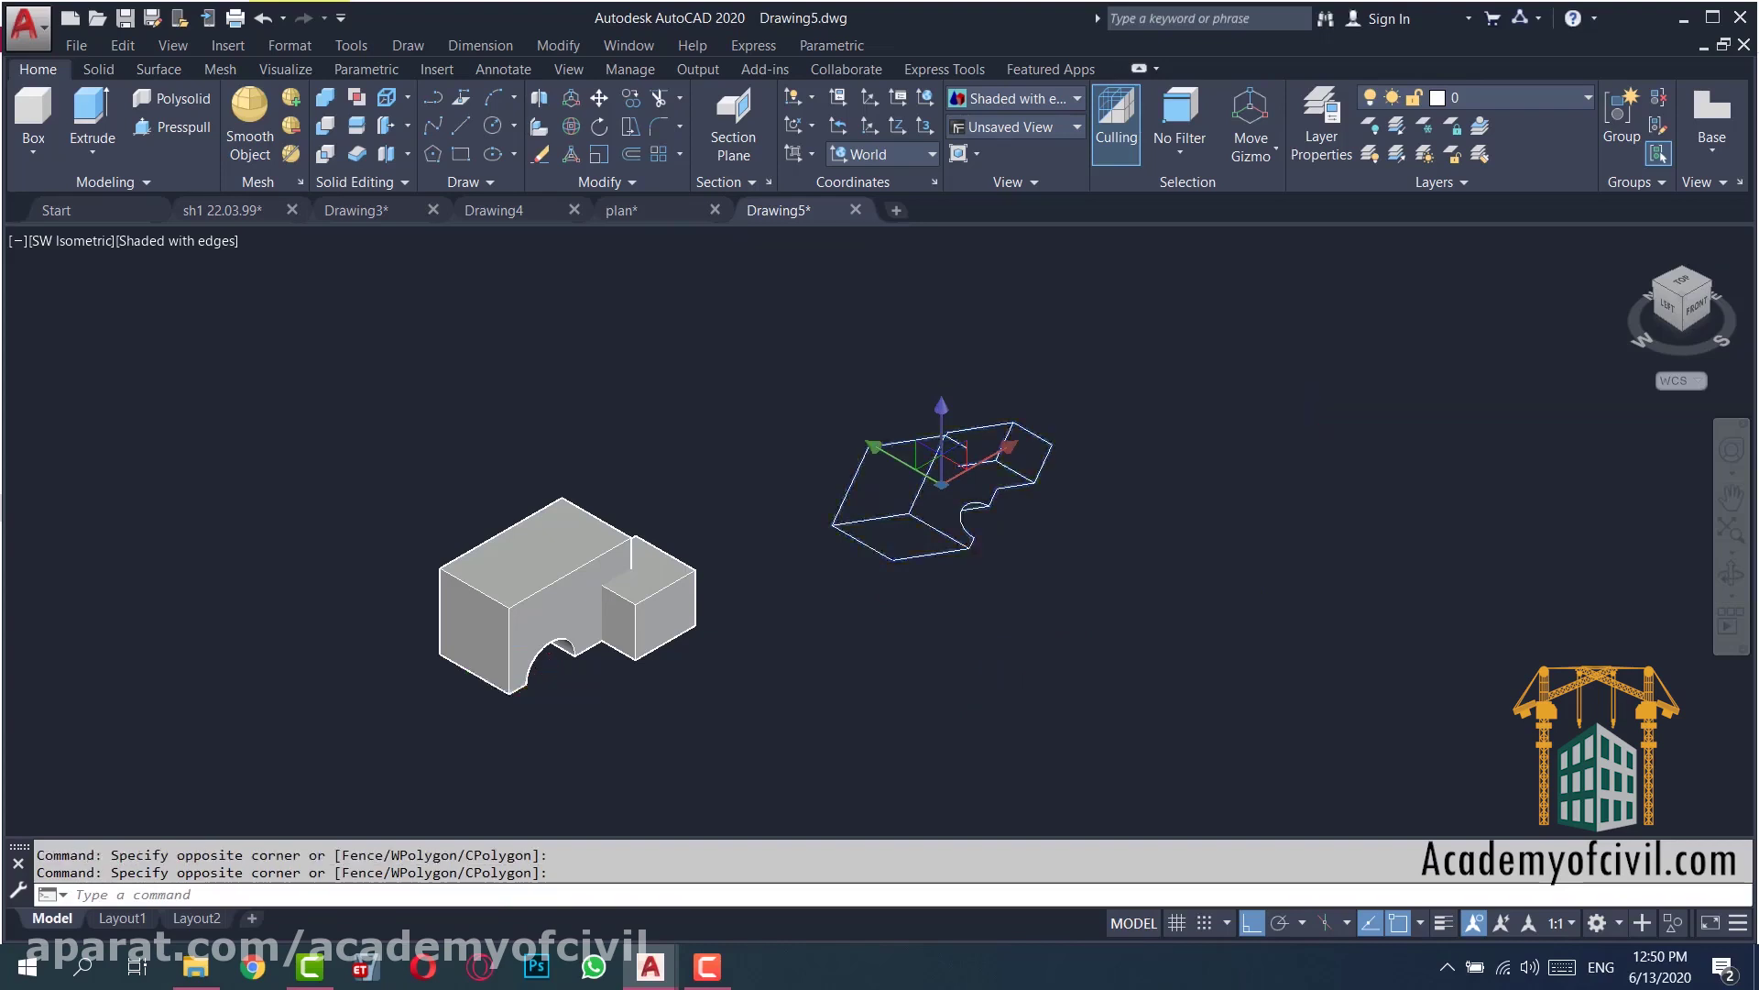
key("ctrl+c")
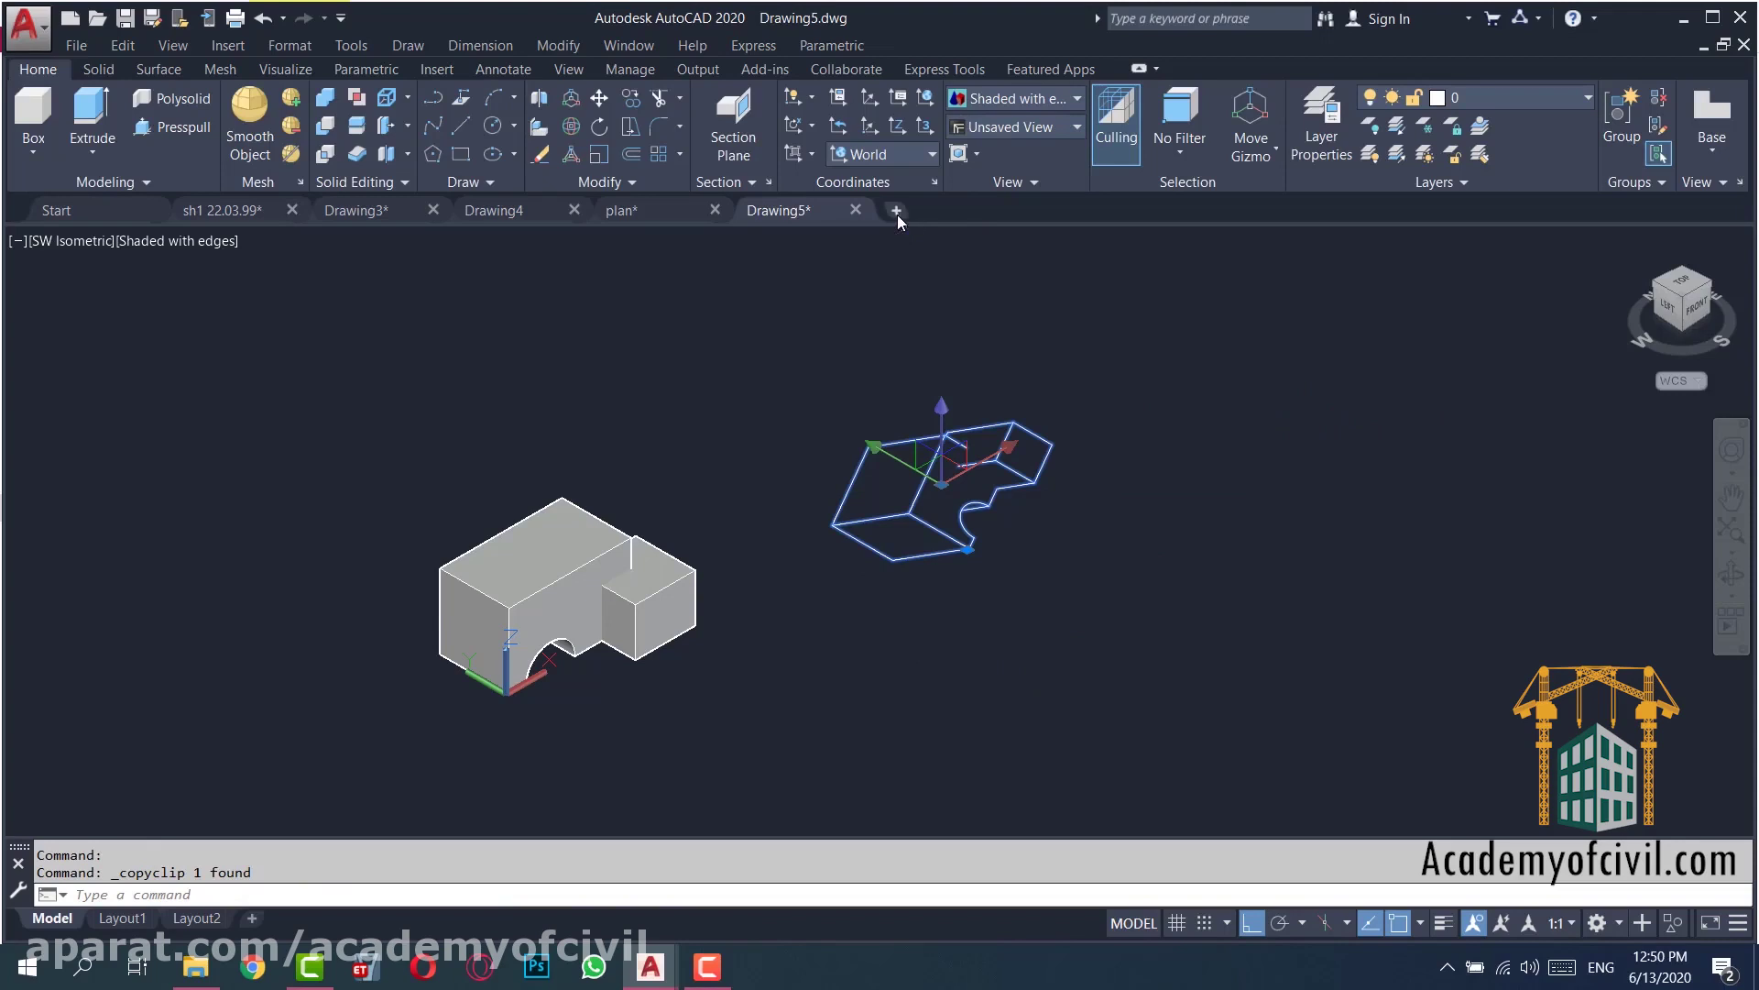
- Paste the snapshot block into a new drawing, Drawing6, with the grid turned off
left_click(896, 210)
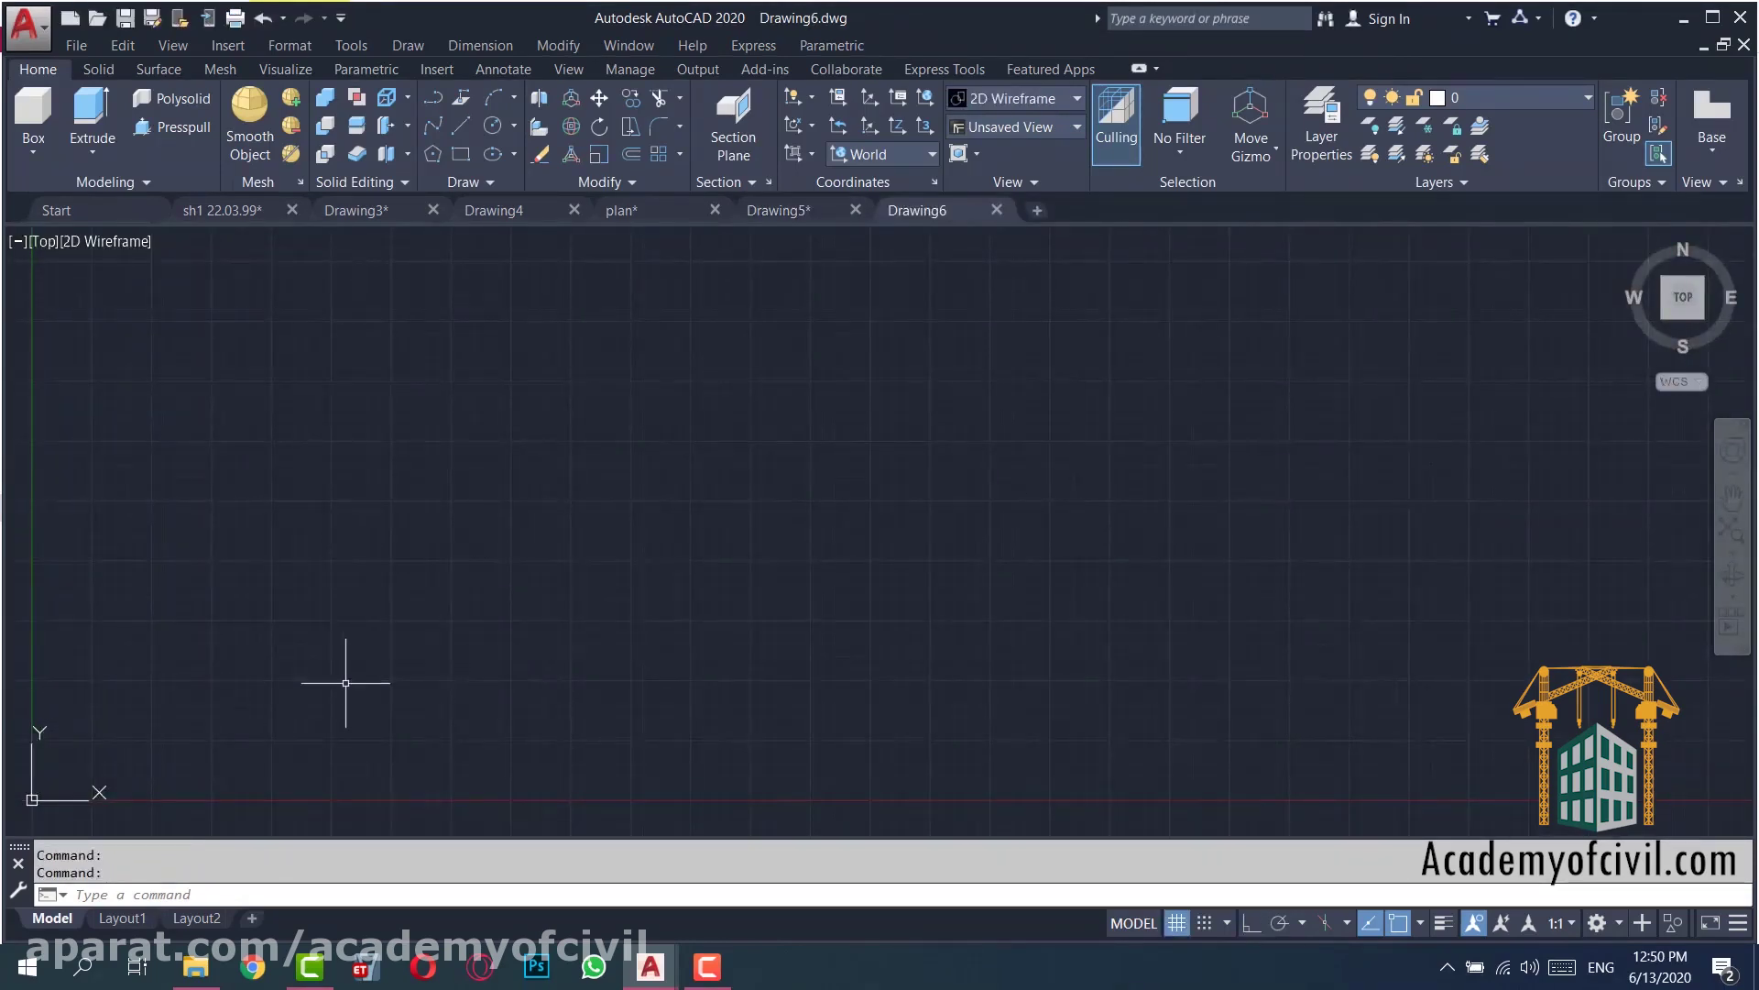
key("F7")
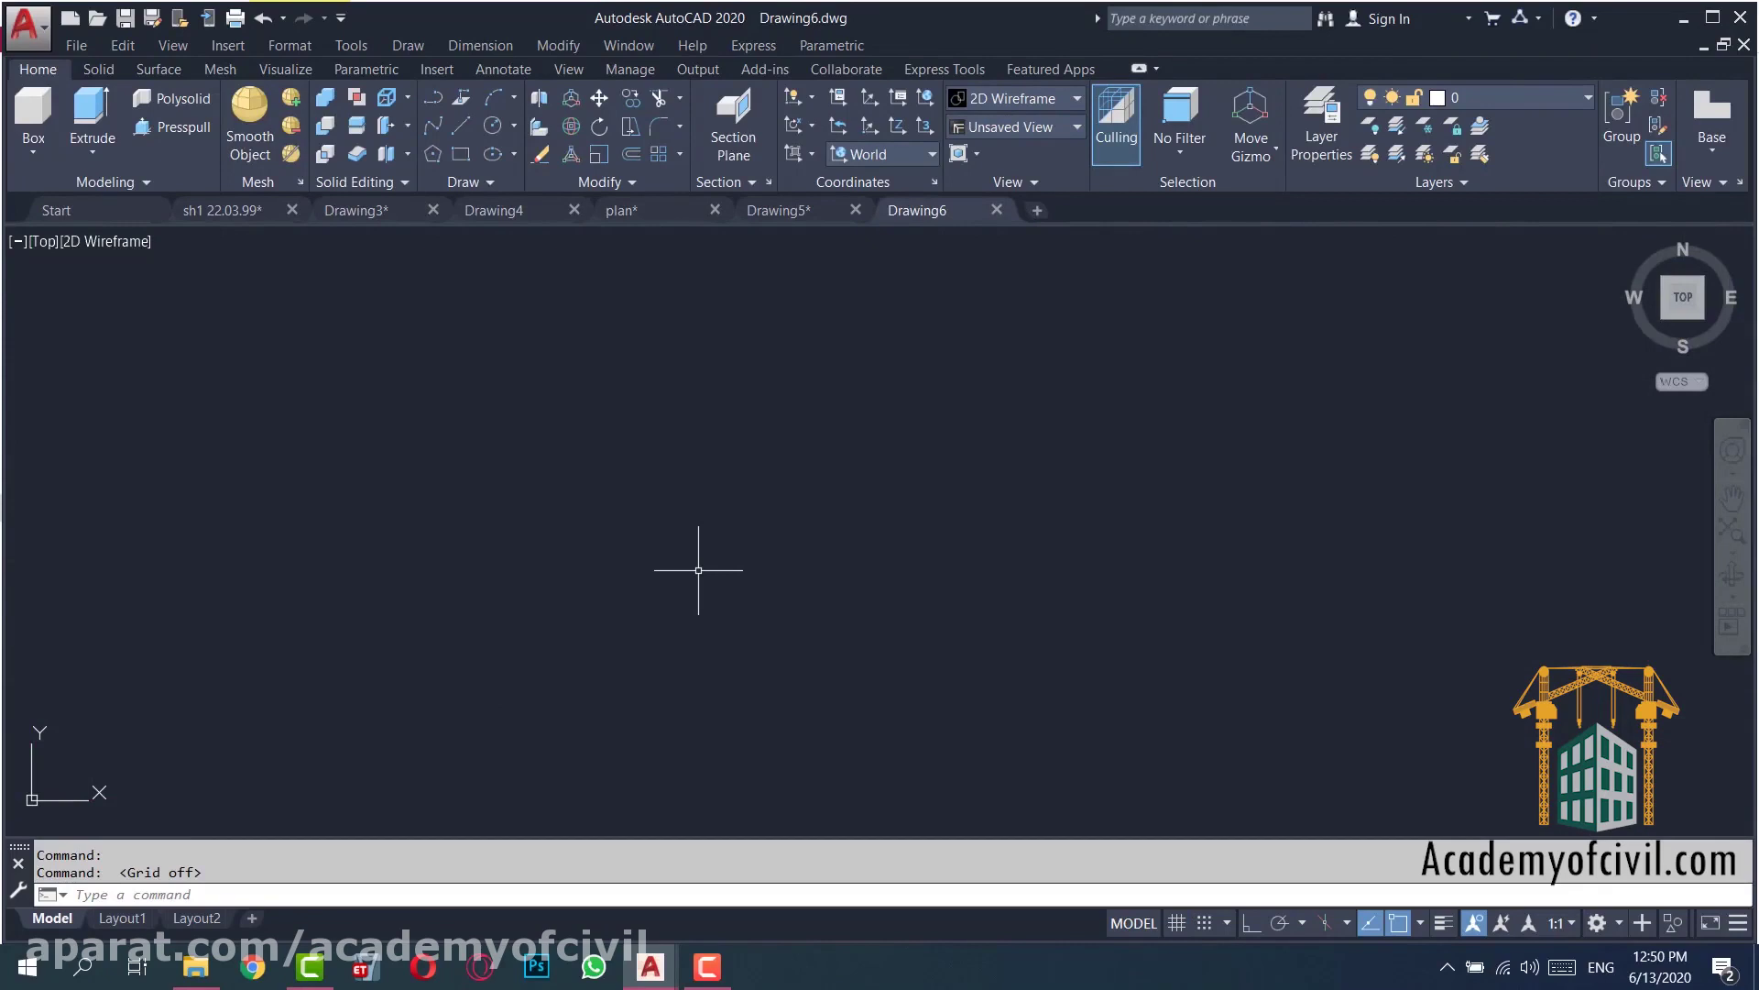
key("ctrl+v")
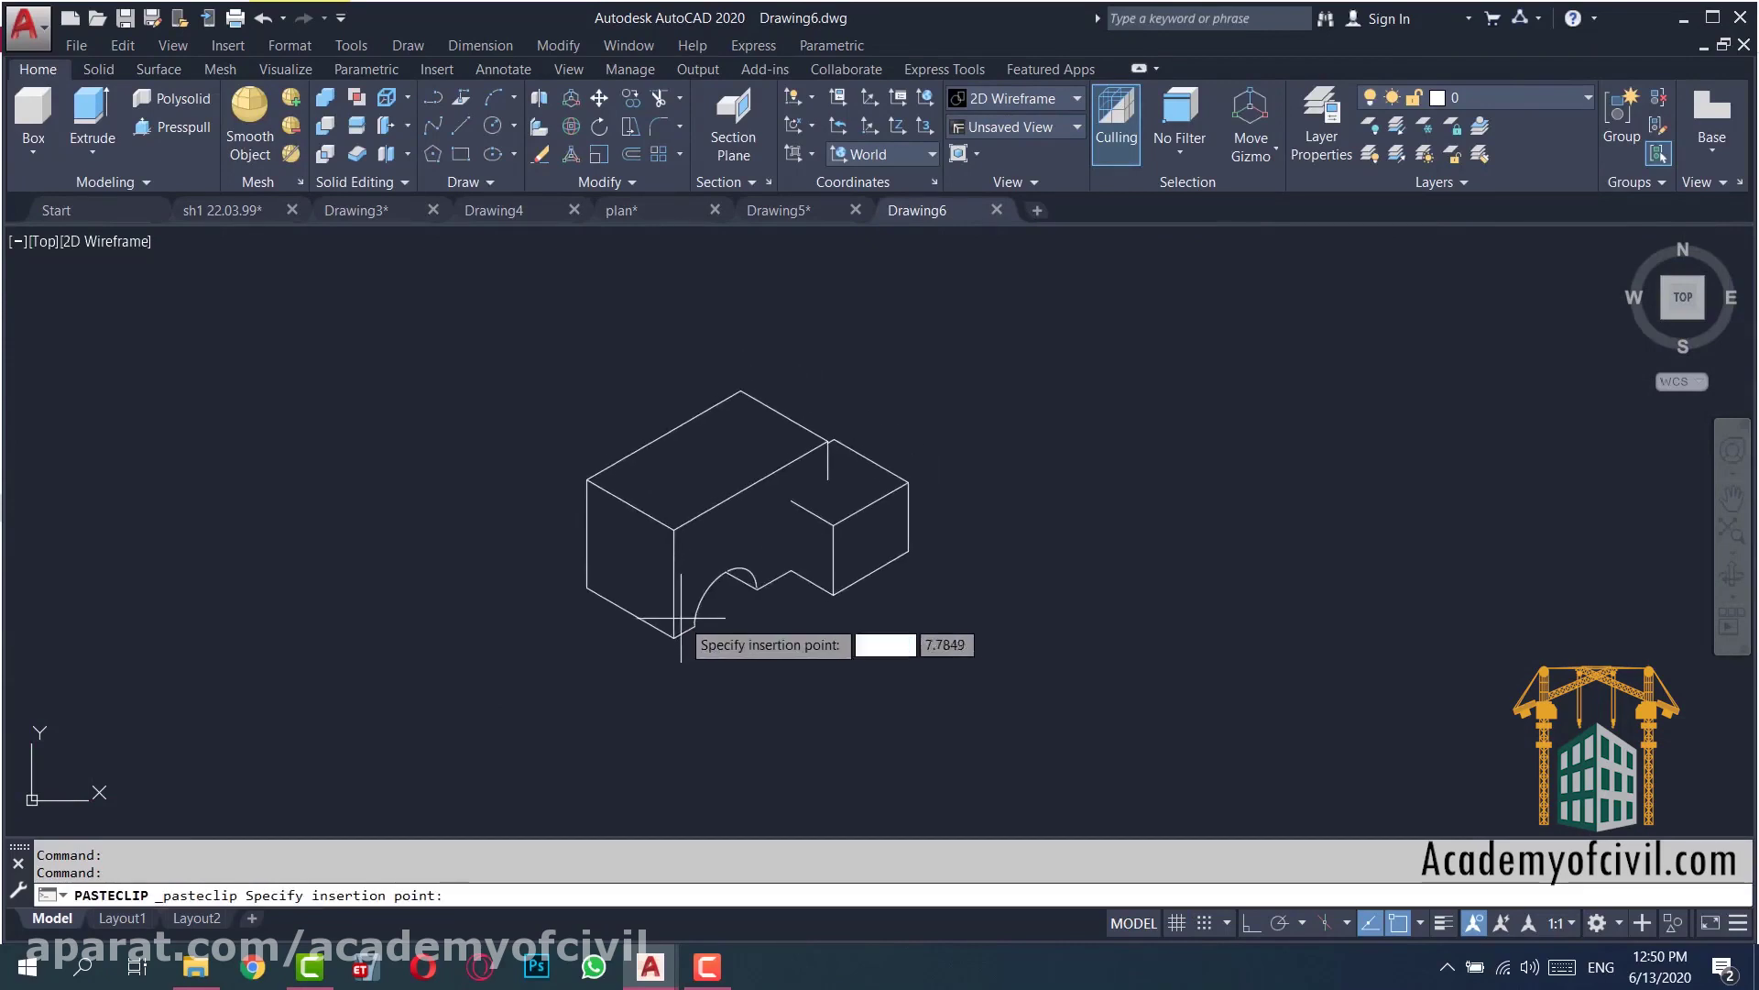
left_click(723, 590)
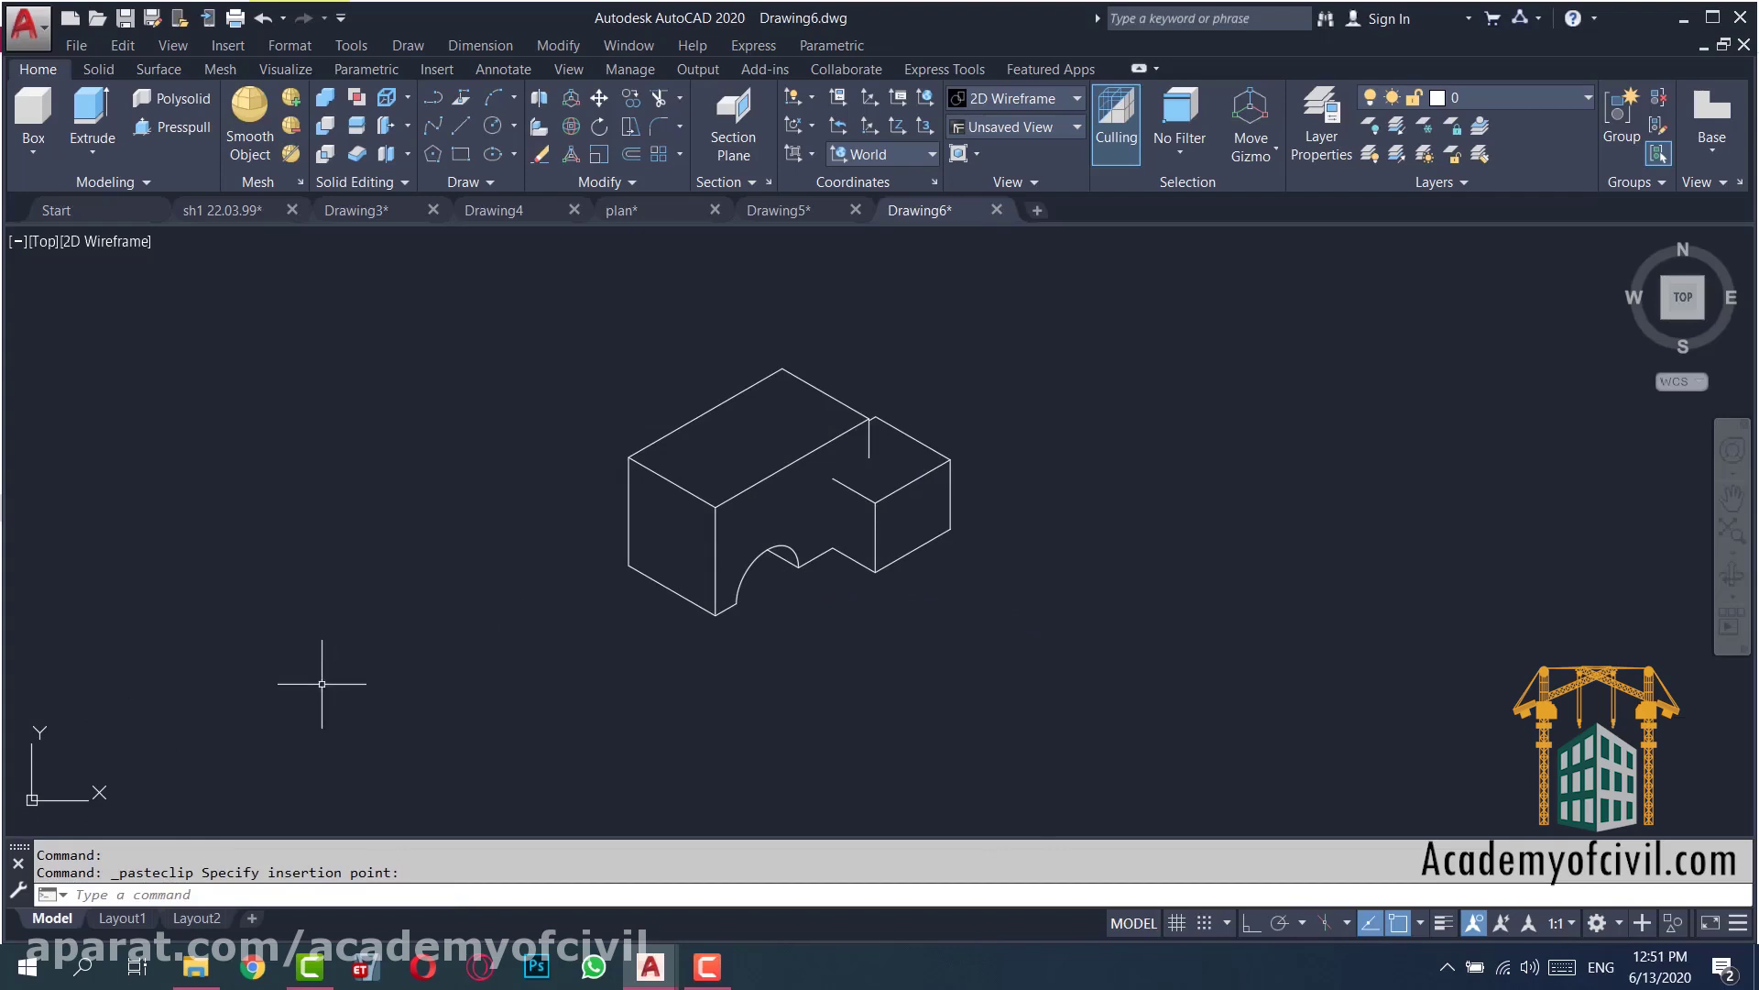
- Return to Drawing5 and select the wireframe snapshot copy there
scroll(632, 513, "up", 2)
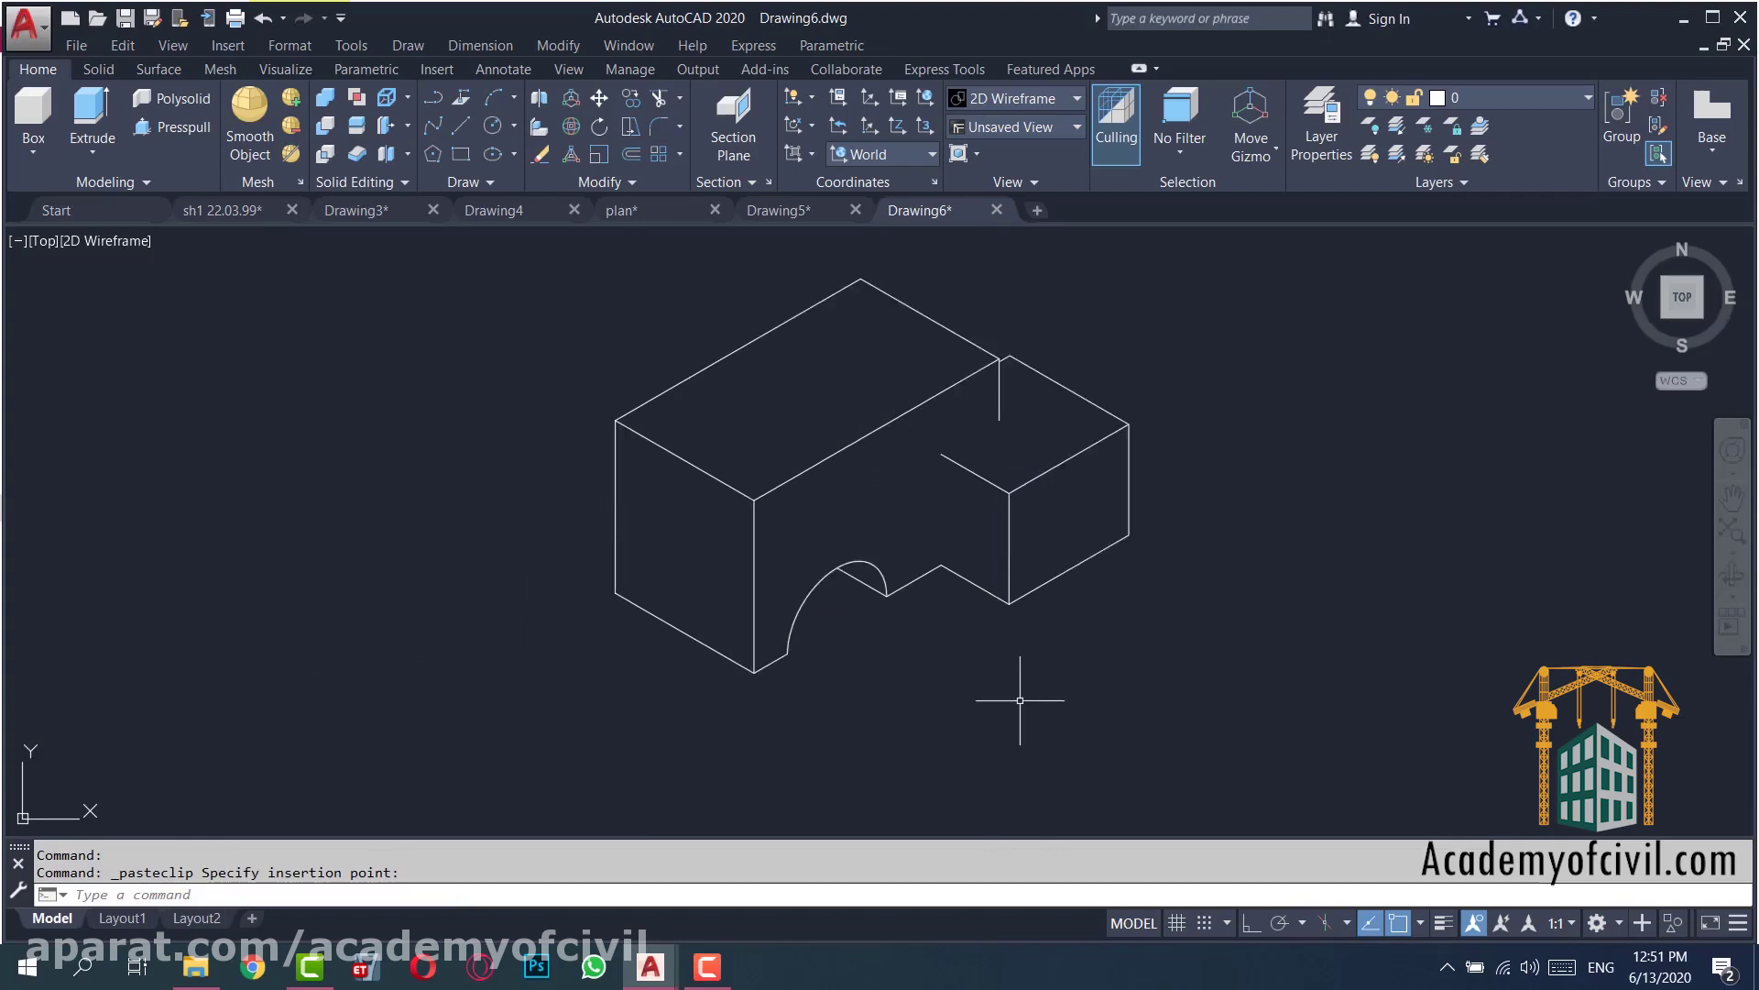
scroll(1036, 708, "down", 2)
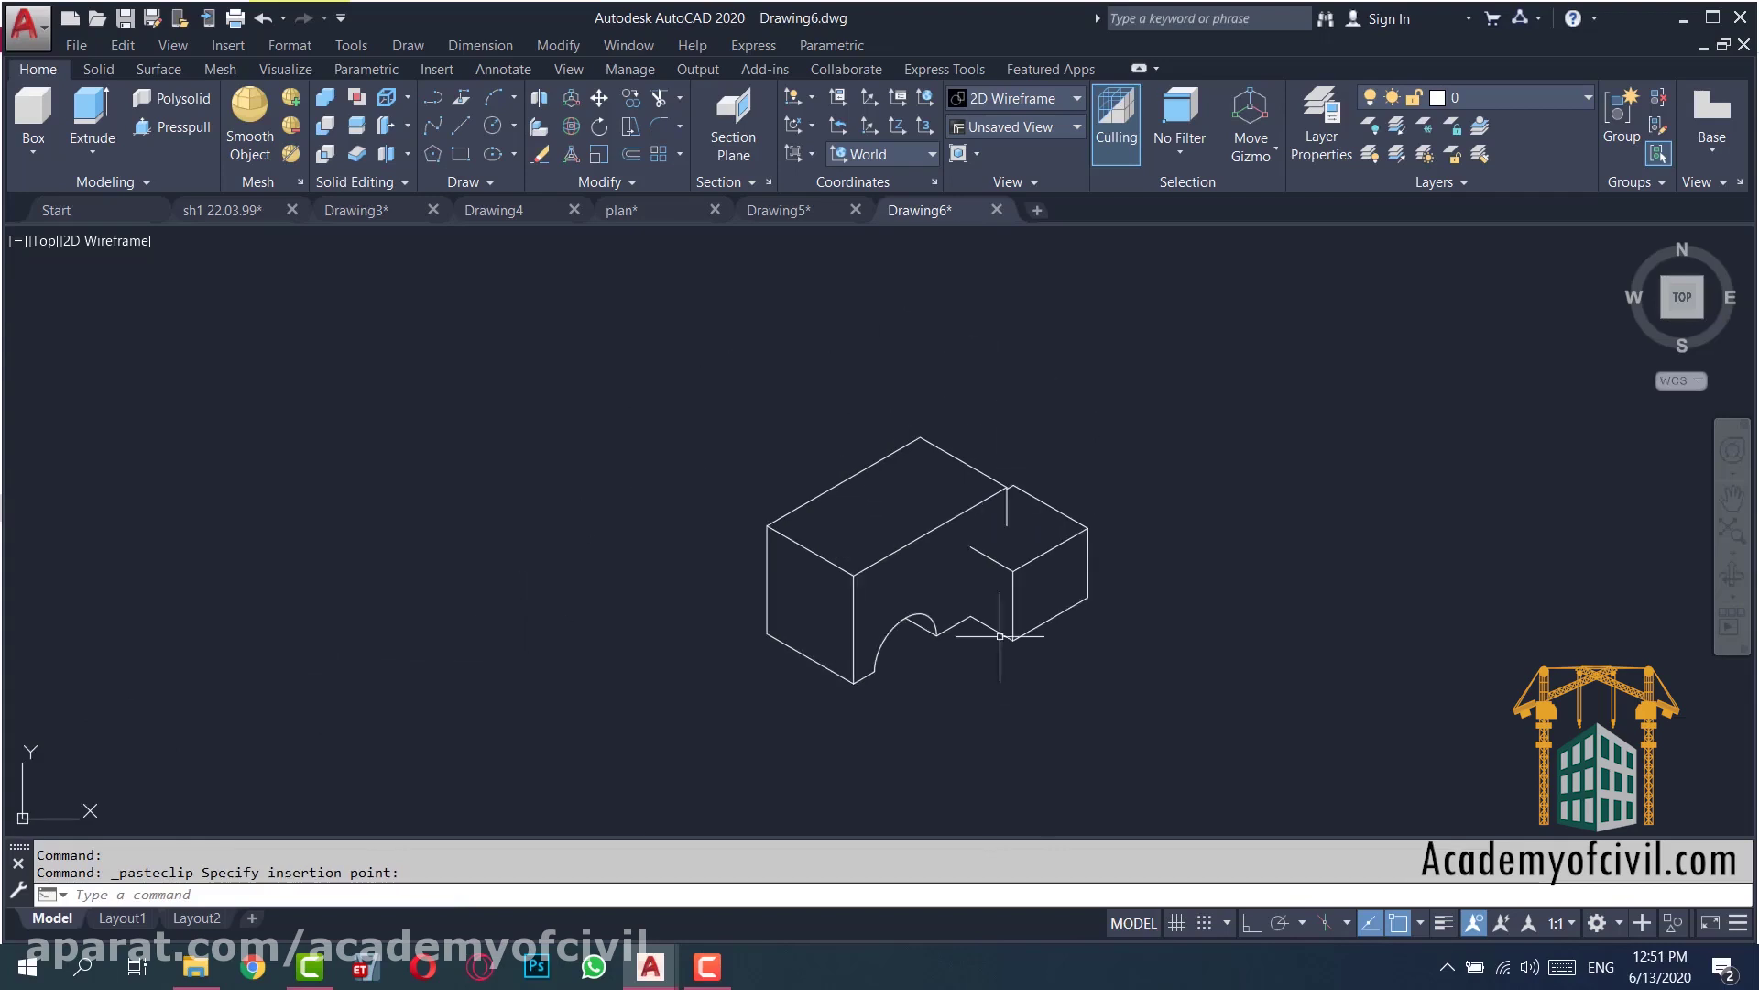
left_click(815, 203)
left_click(962, 404)
left_click(999, 558)
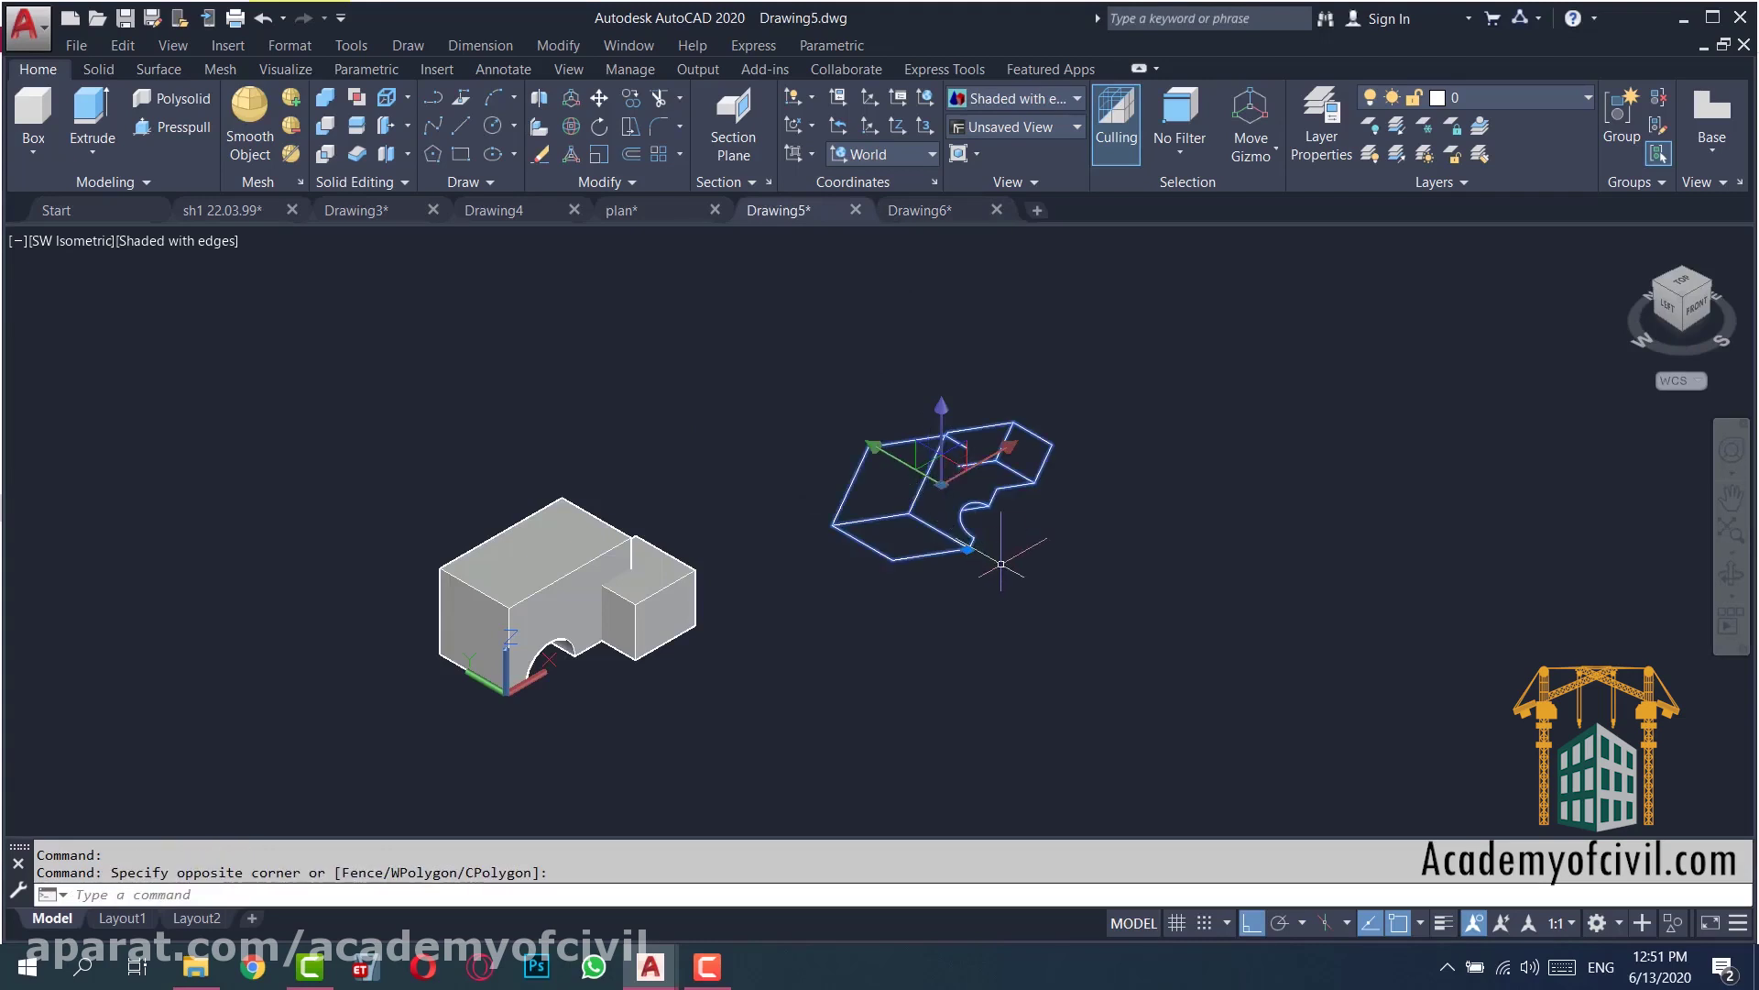
- Delete the snapshot copy from Drawing5 and view the solid from the Top, centred
key("Delete")
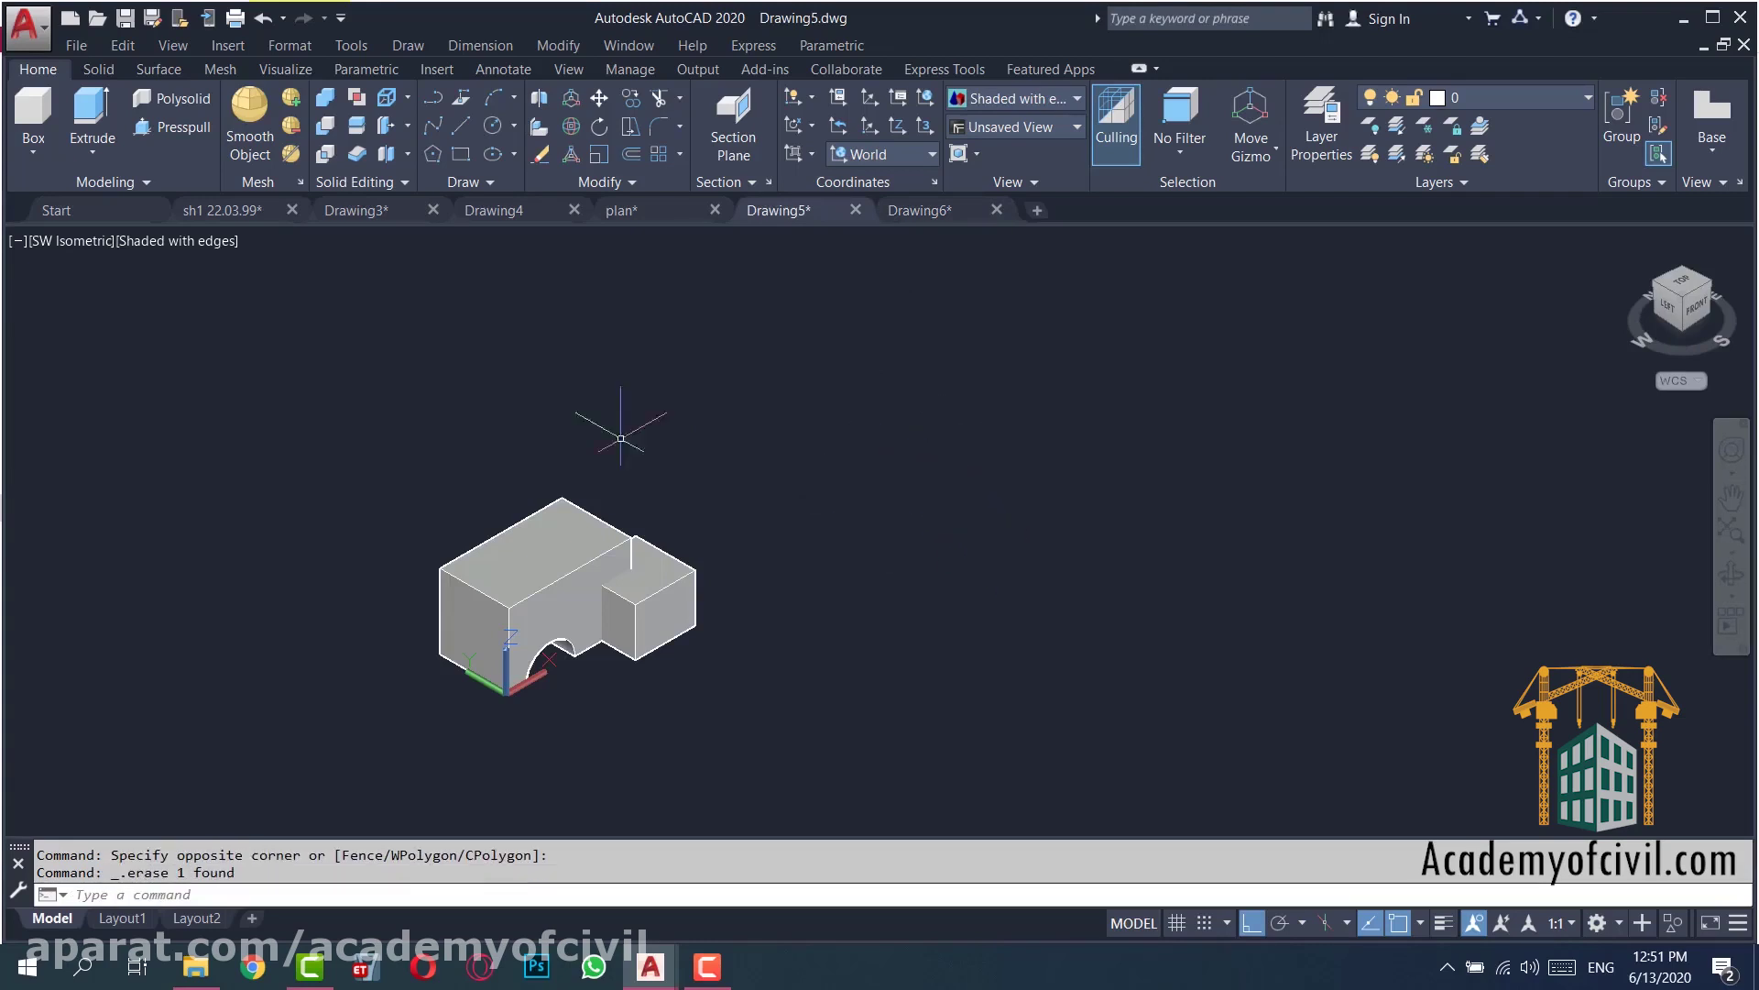
left_click(78, 245)
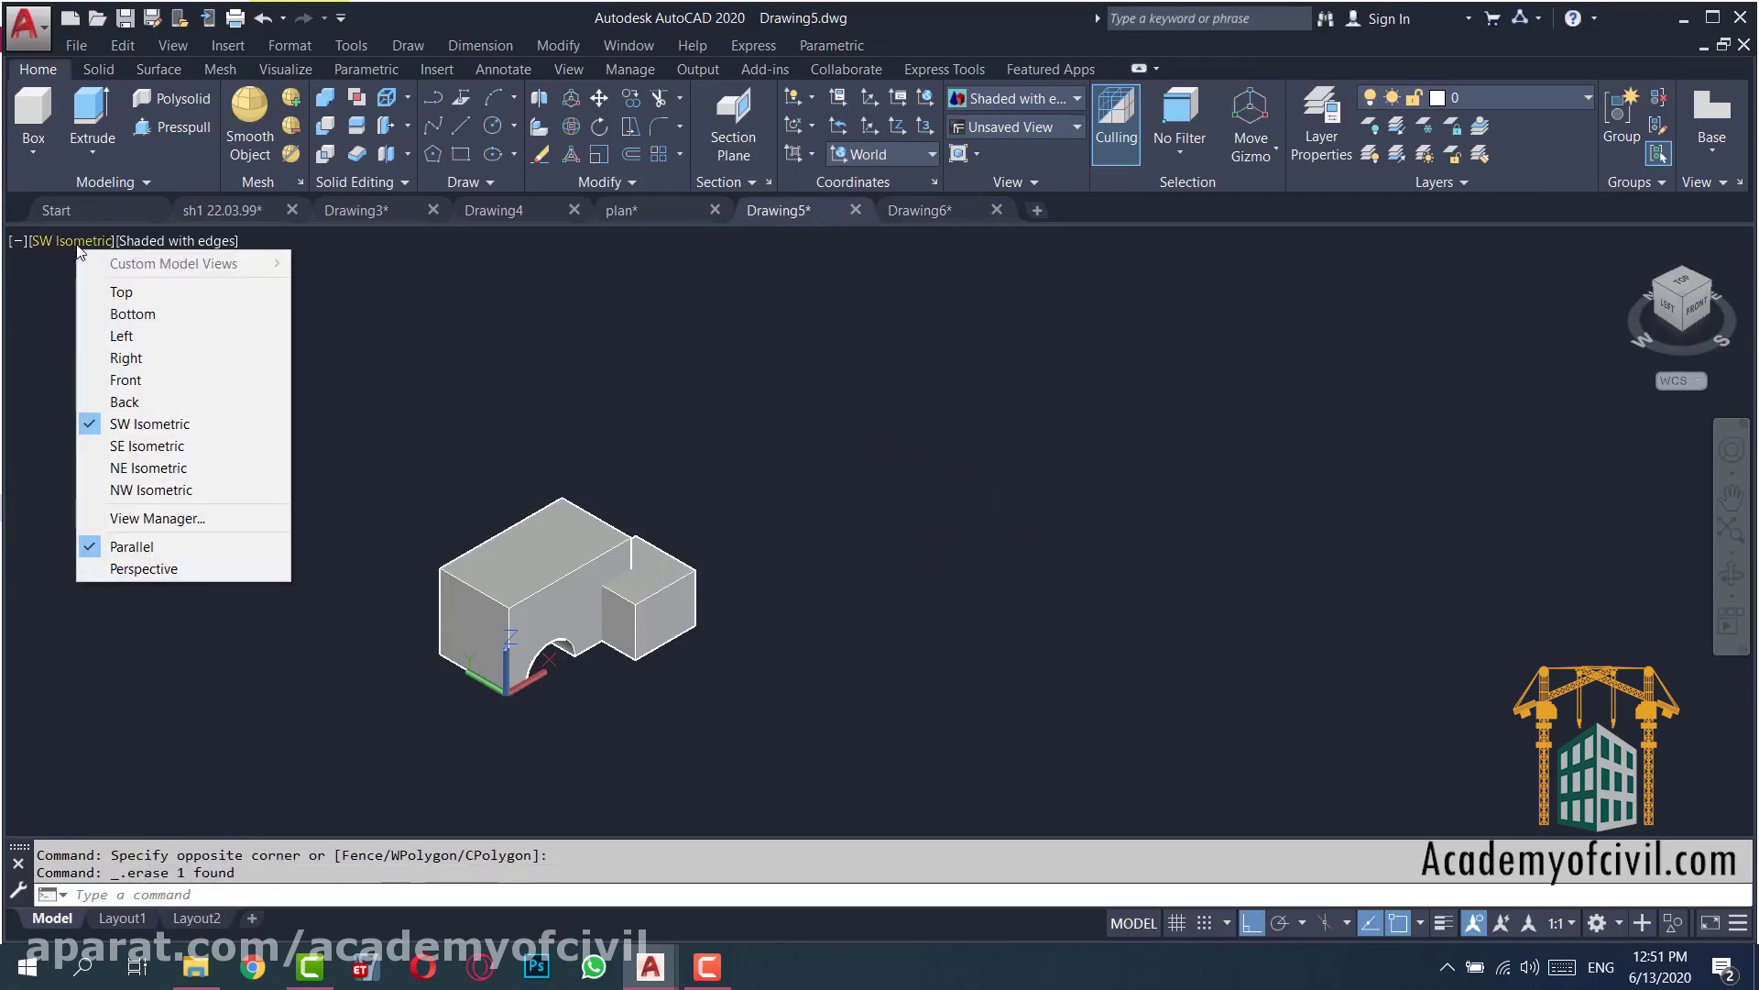
left_click(121, 291)
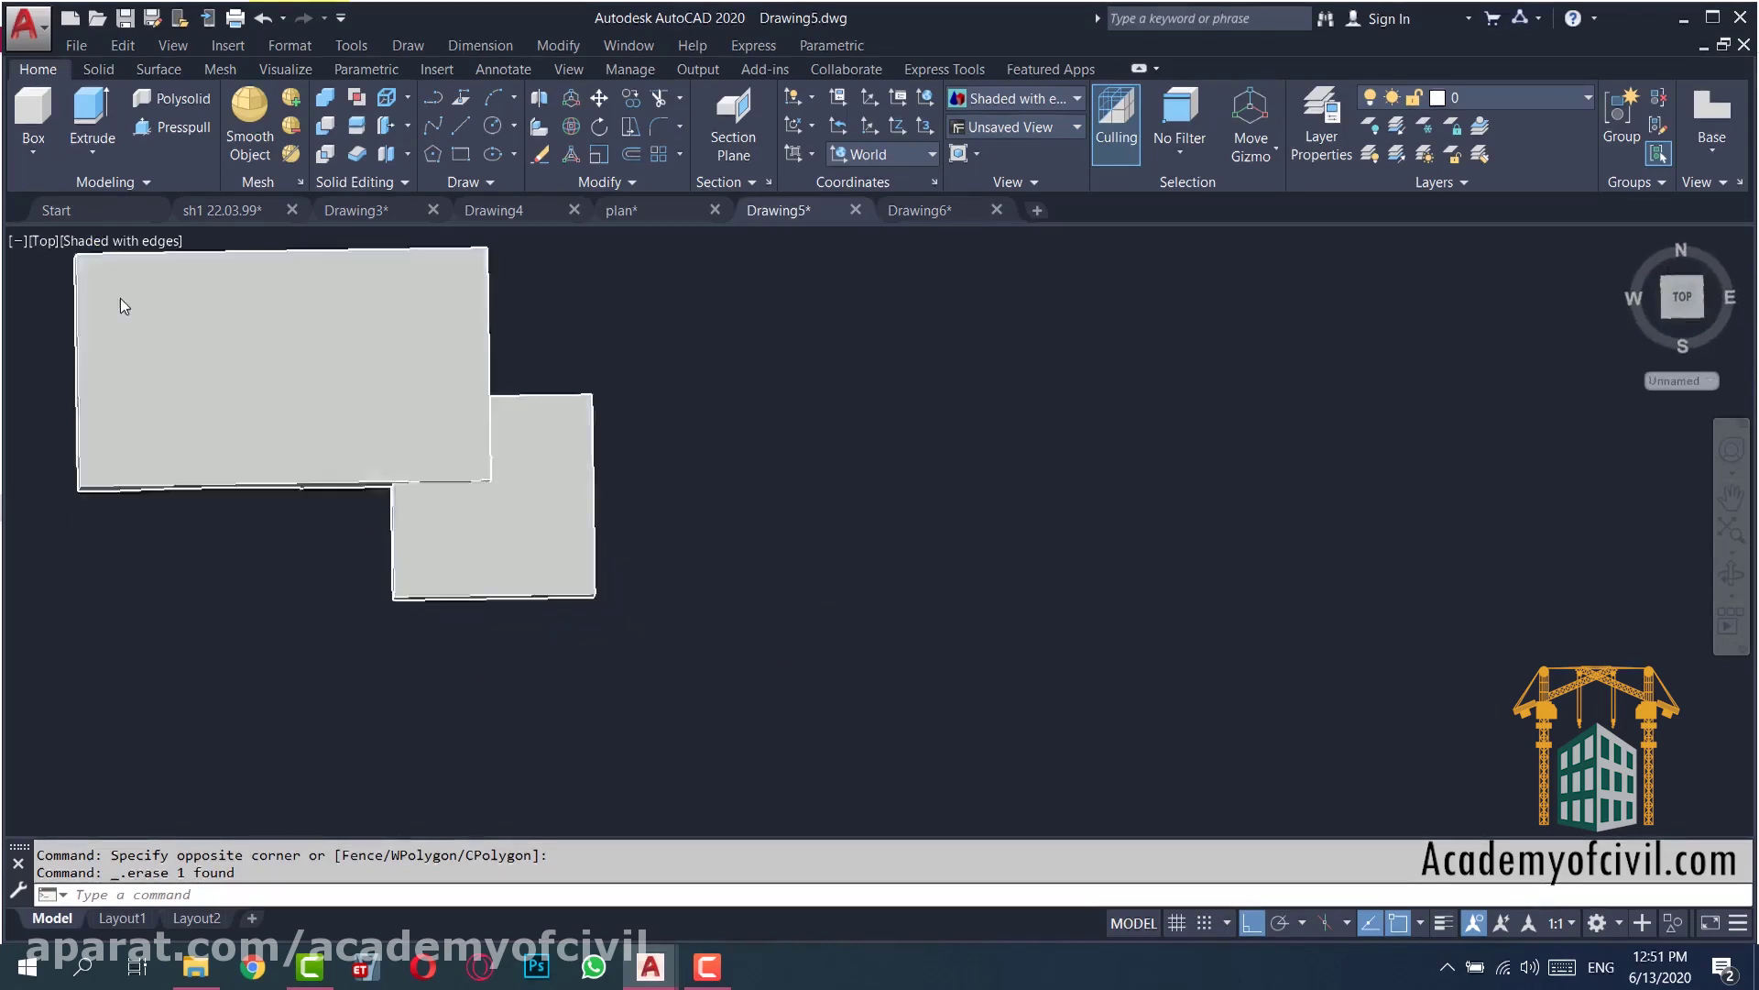
middle_click_drag(817, 443, 1146, 524)
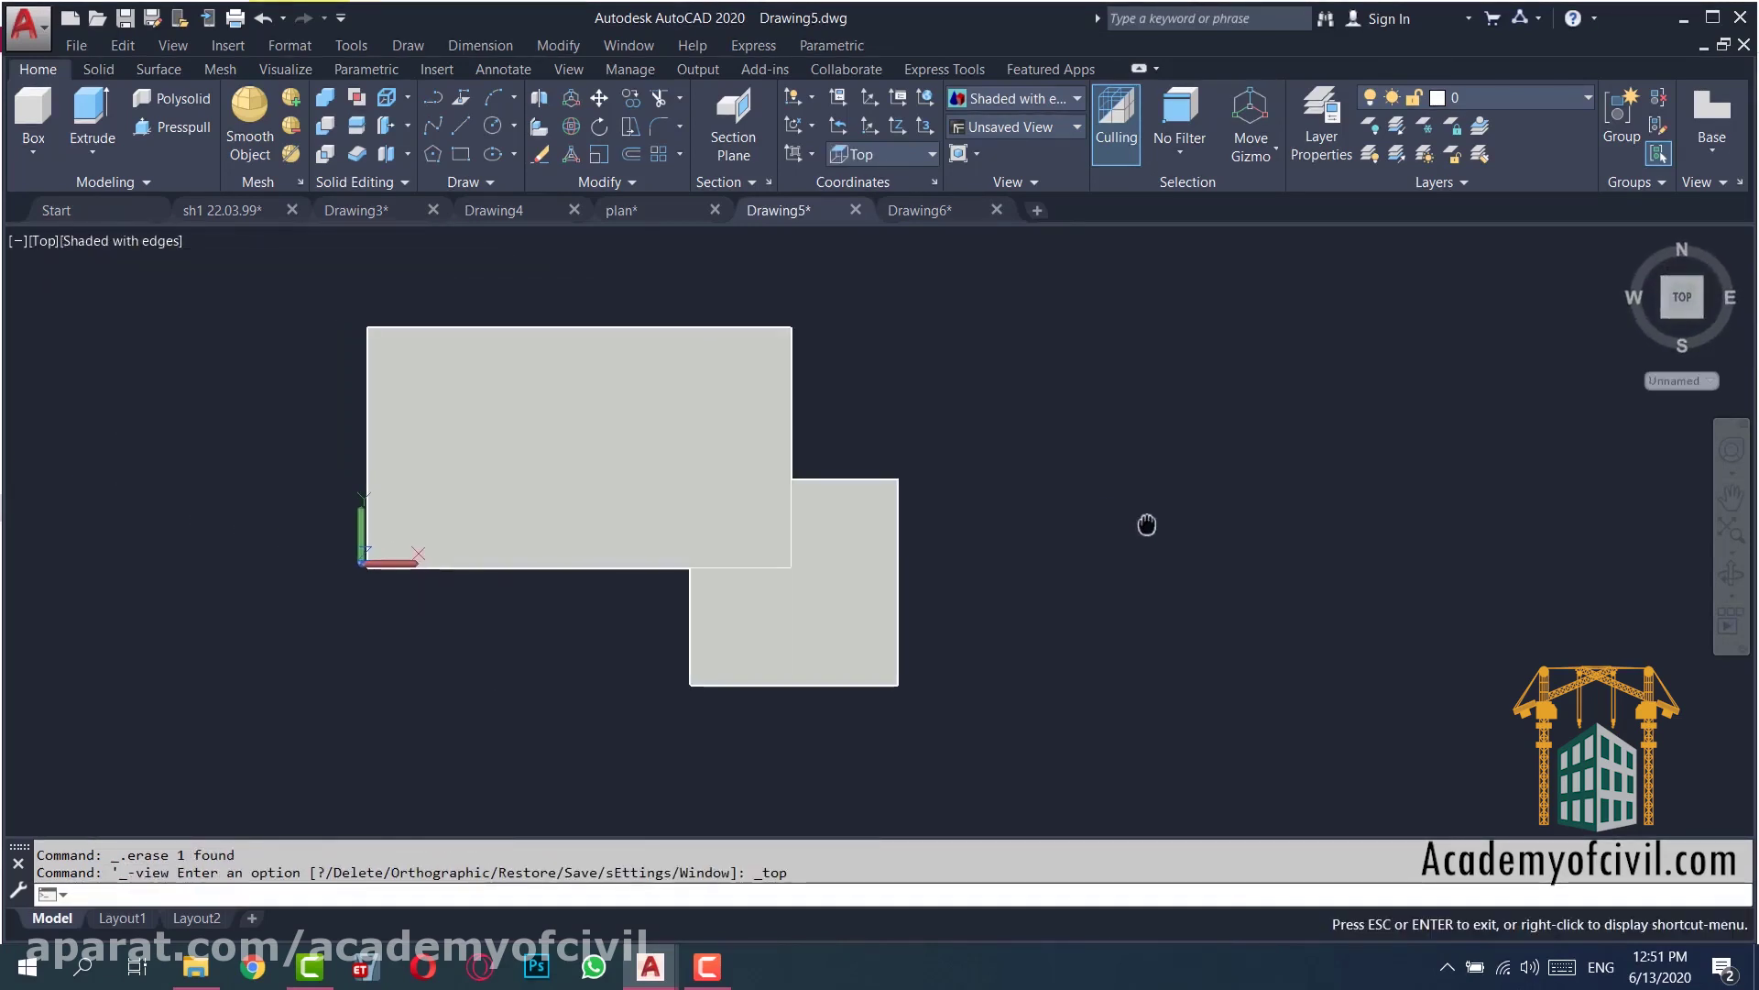
- Create a top-view Flatshot block right of the solid, copy it, and switch to Drawing6
type("flatshot")
key("Return")
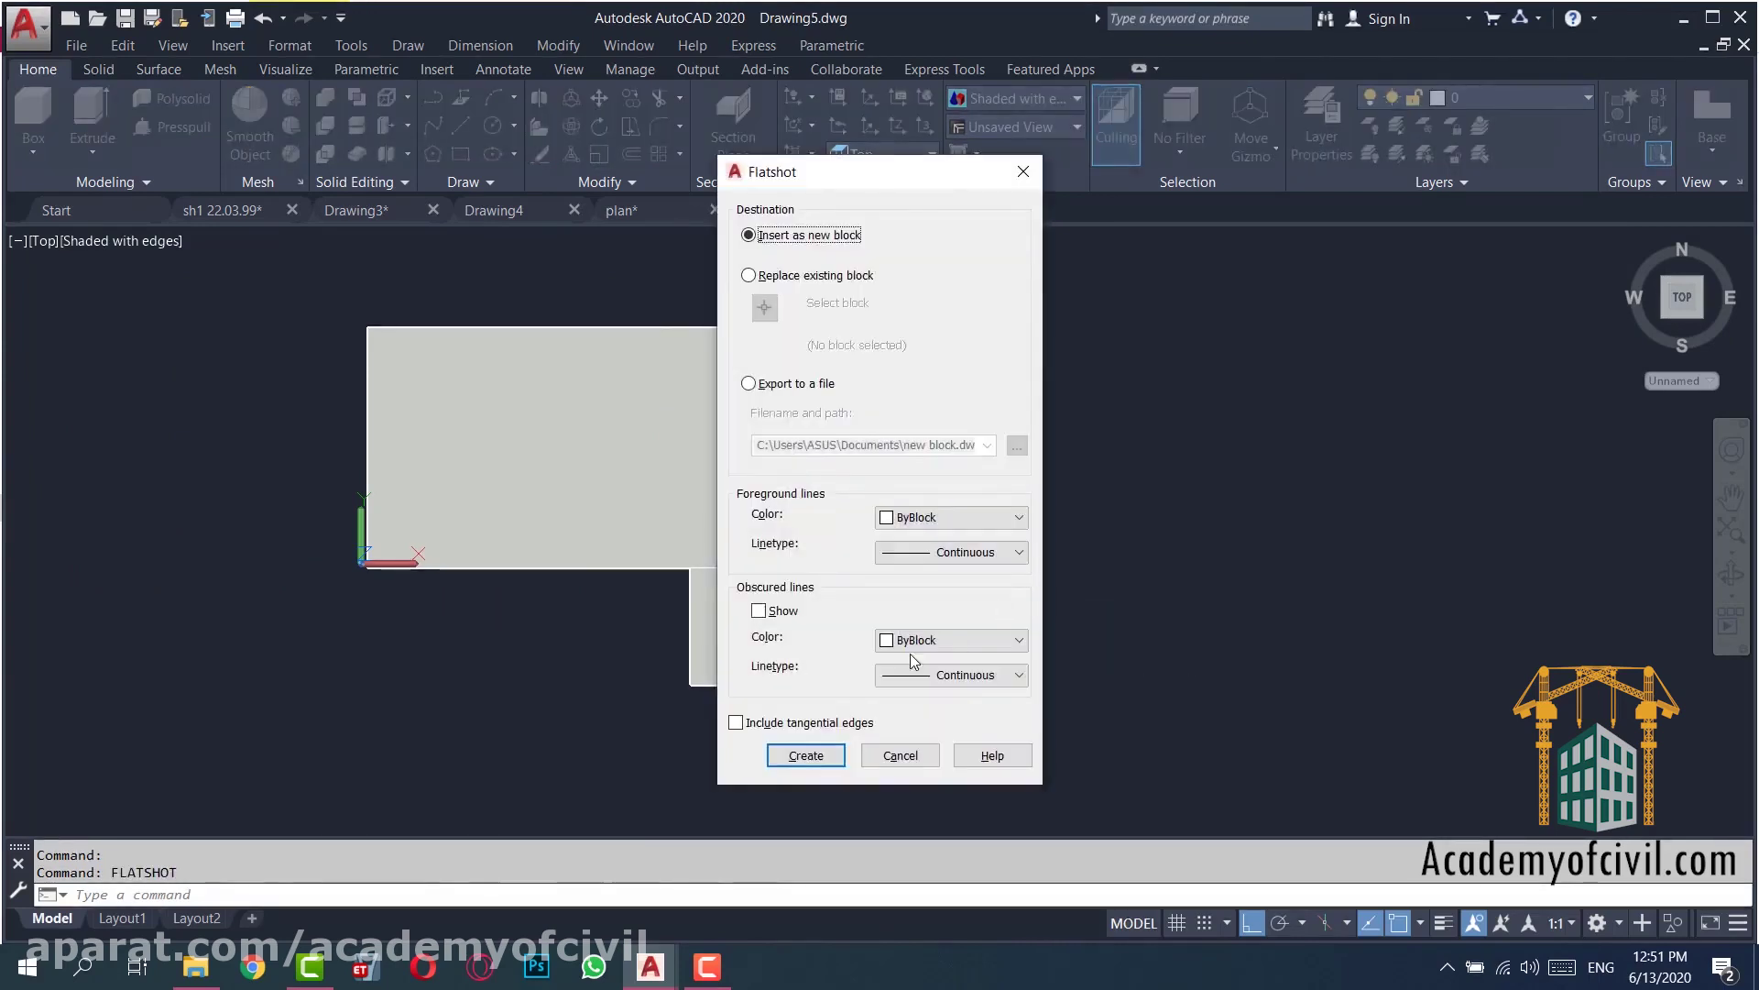
left_click(806, 755)
left_click(1106, 605)
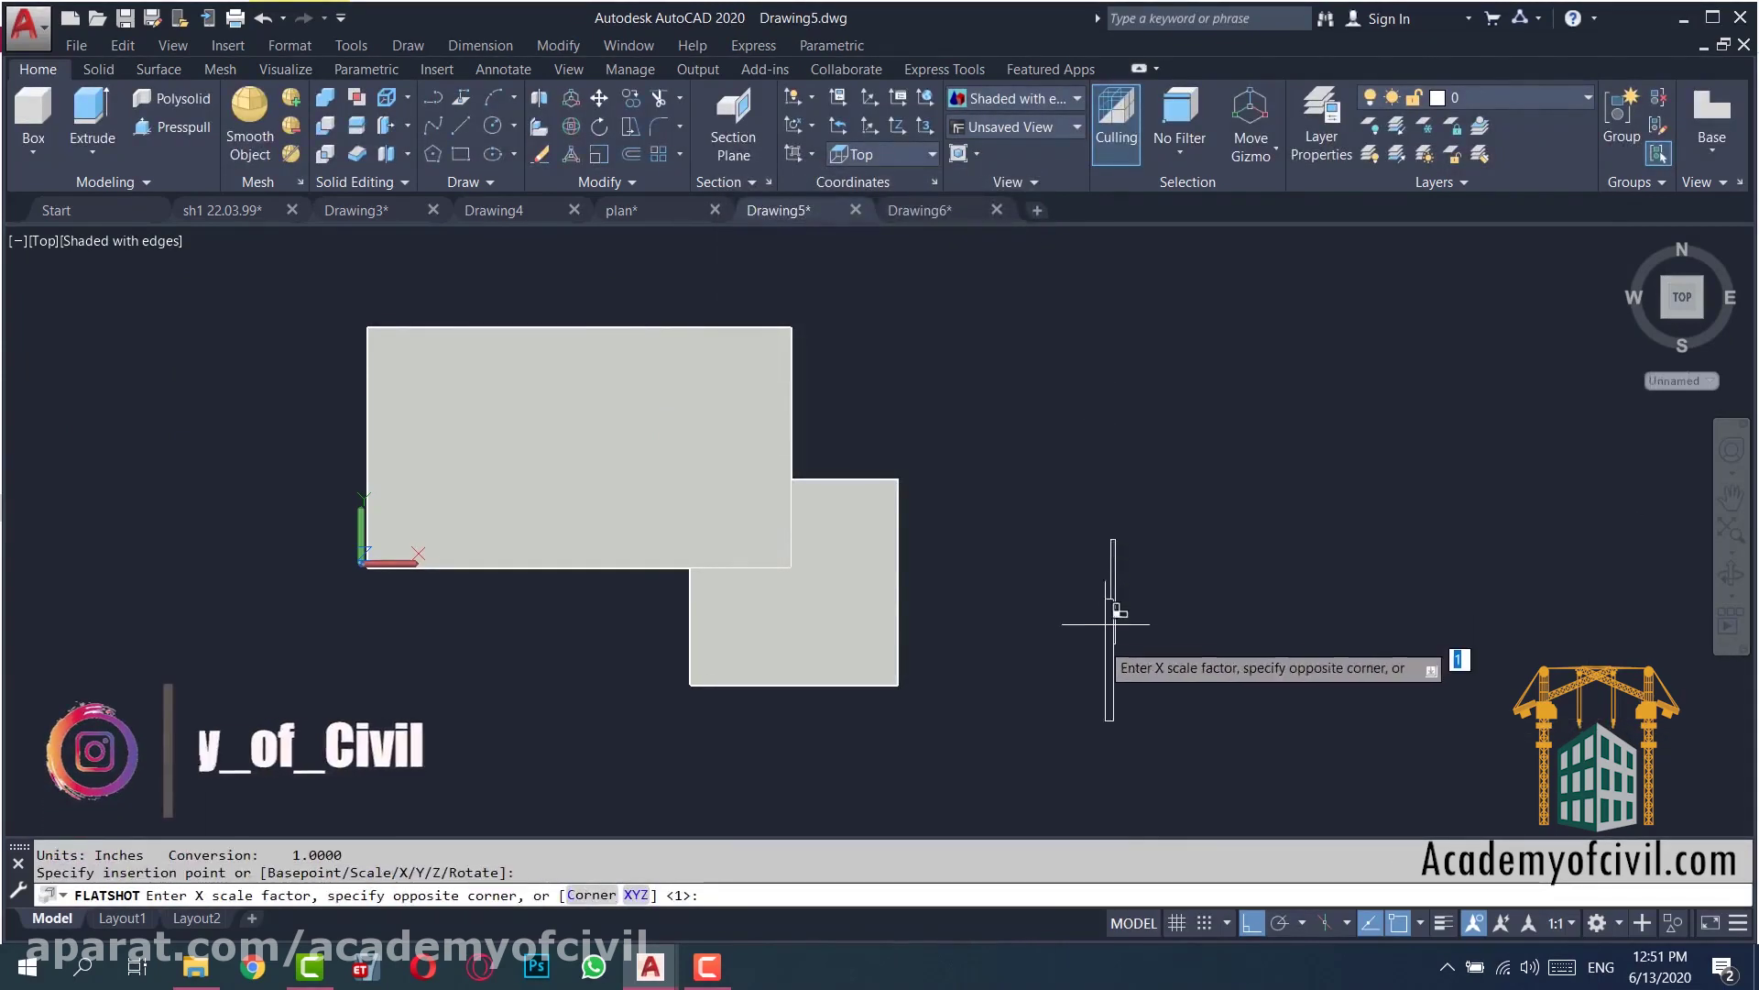
key("Return")
key("Return")
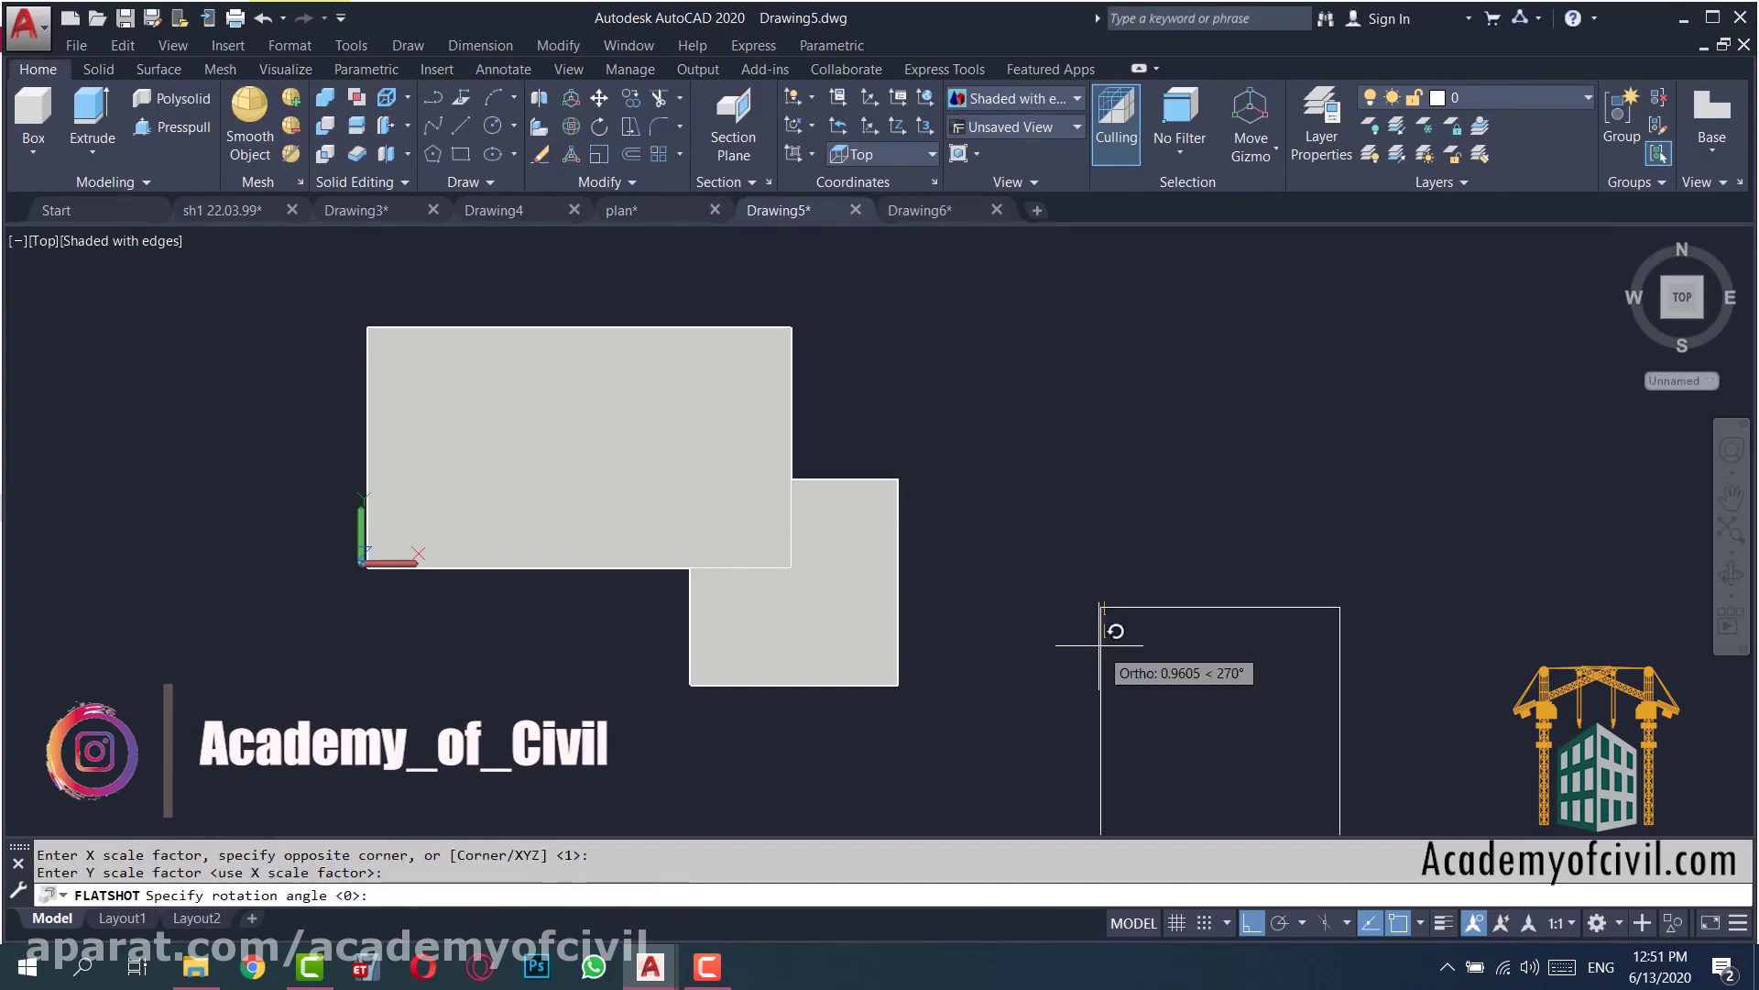
key("Return")
left_click(1220, 577)
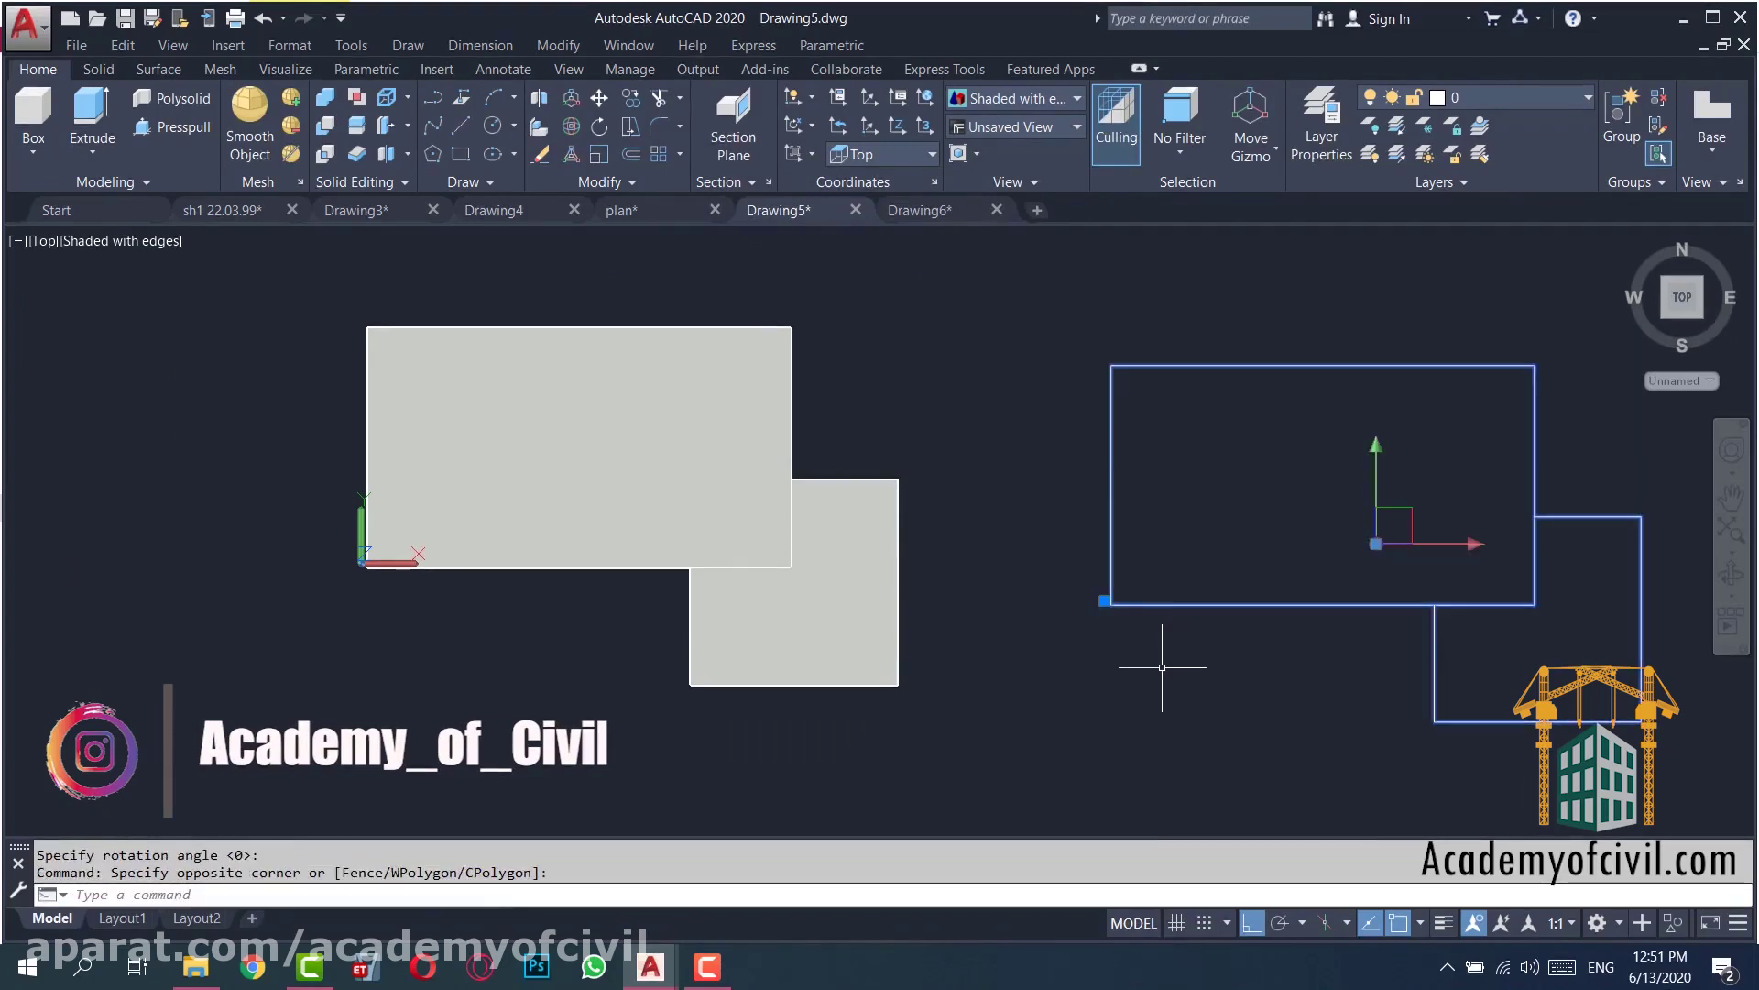
key("ctrl+c")
left_click(923, 210)
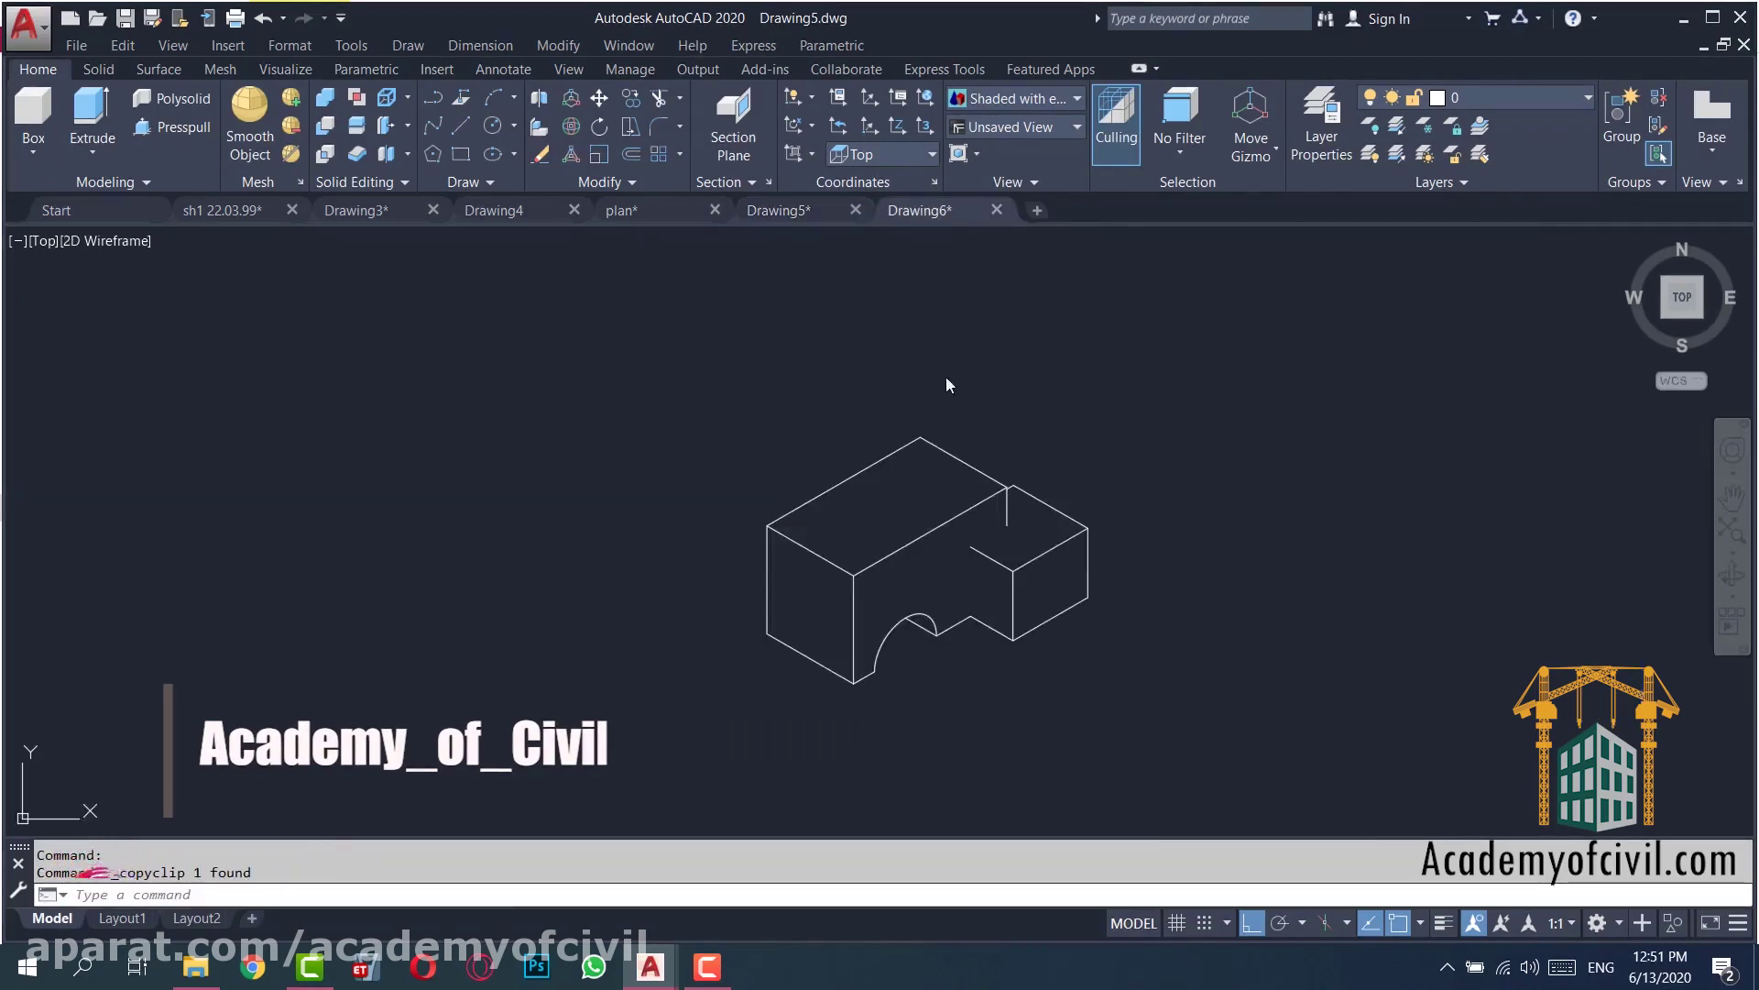
- Paste the top view into Drawing6 above the isometric sketch
key("ctrl+v")
left_click(728, 593)
key("ctrl+v")
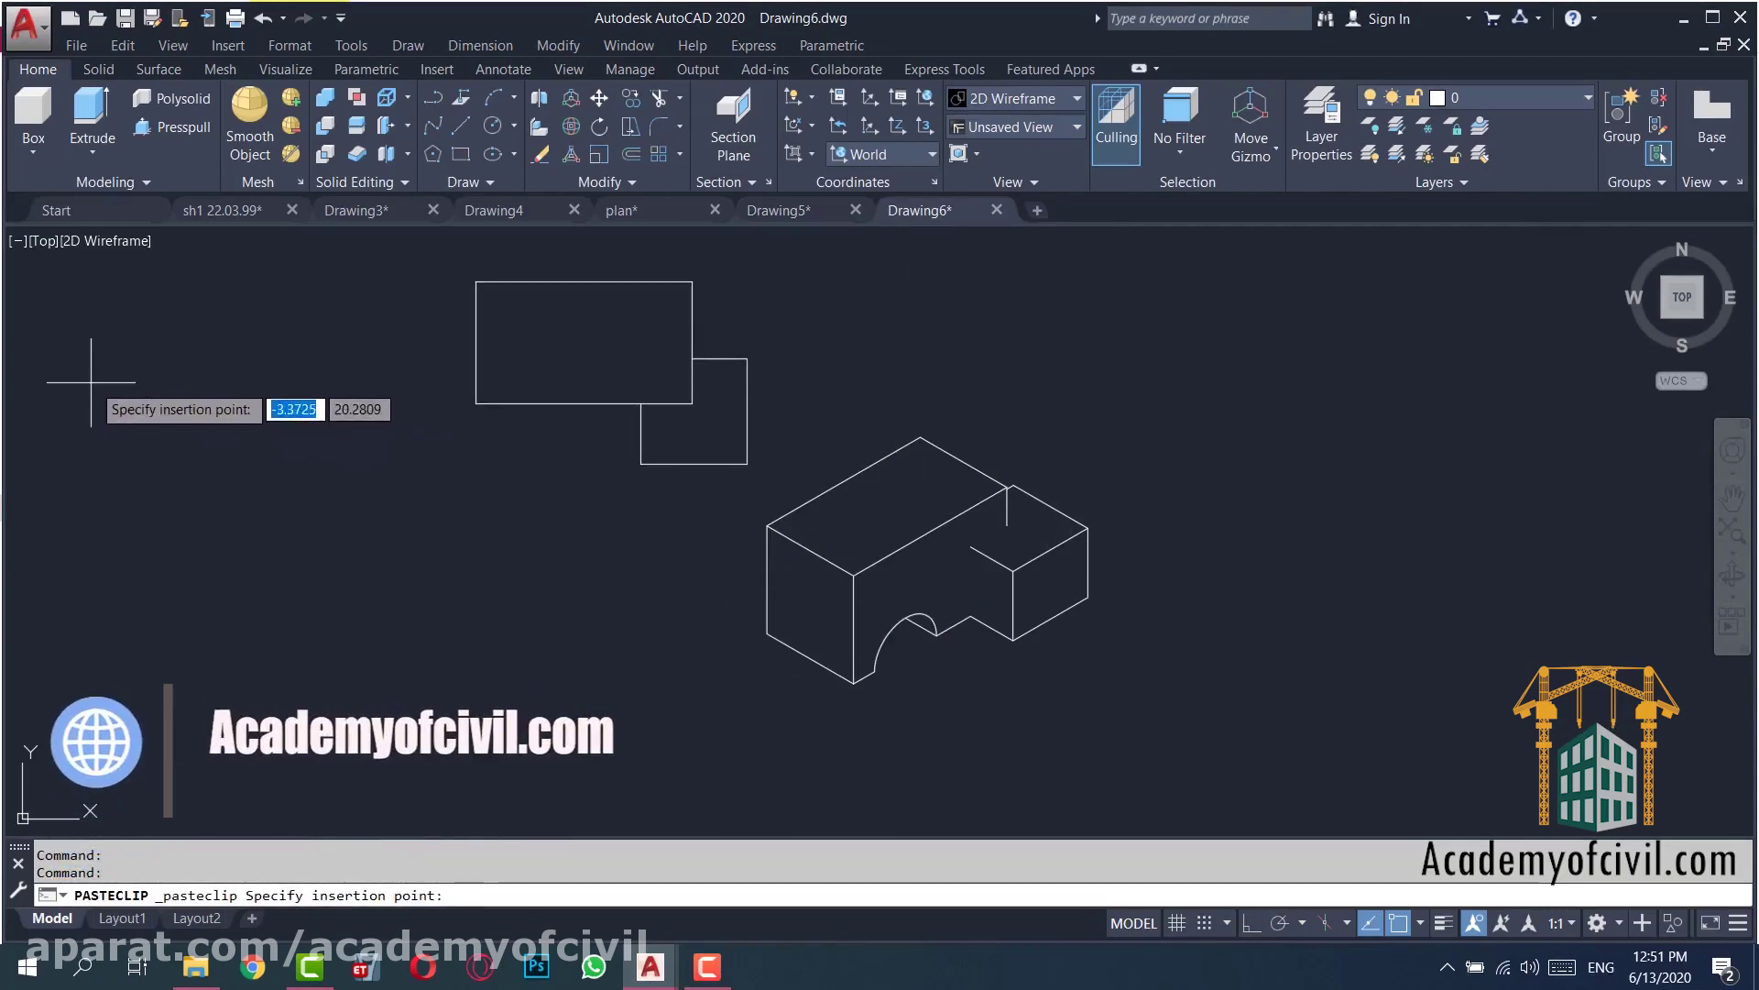
middle_click_drag(91, 382, 476, 428)
left_click(348, 415)
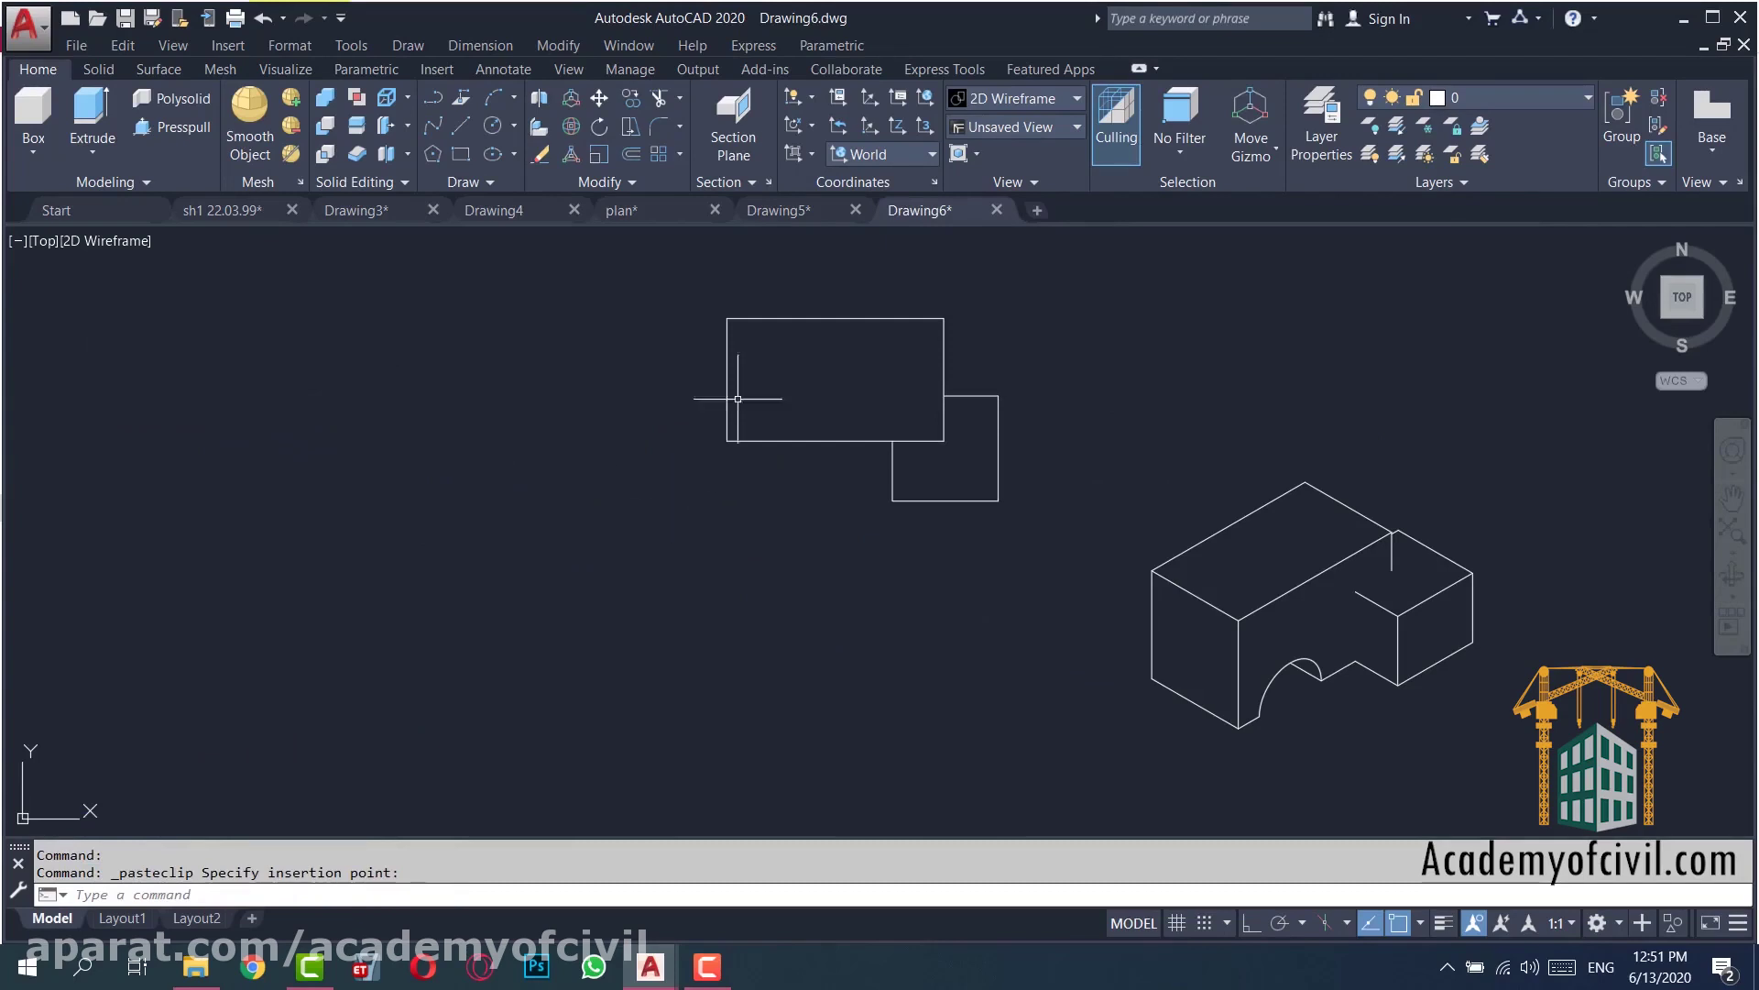
- Delete the top-view Flatshot block from Drawing5
left_click(793, 220)
left_click(1182, 394)
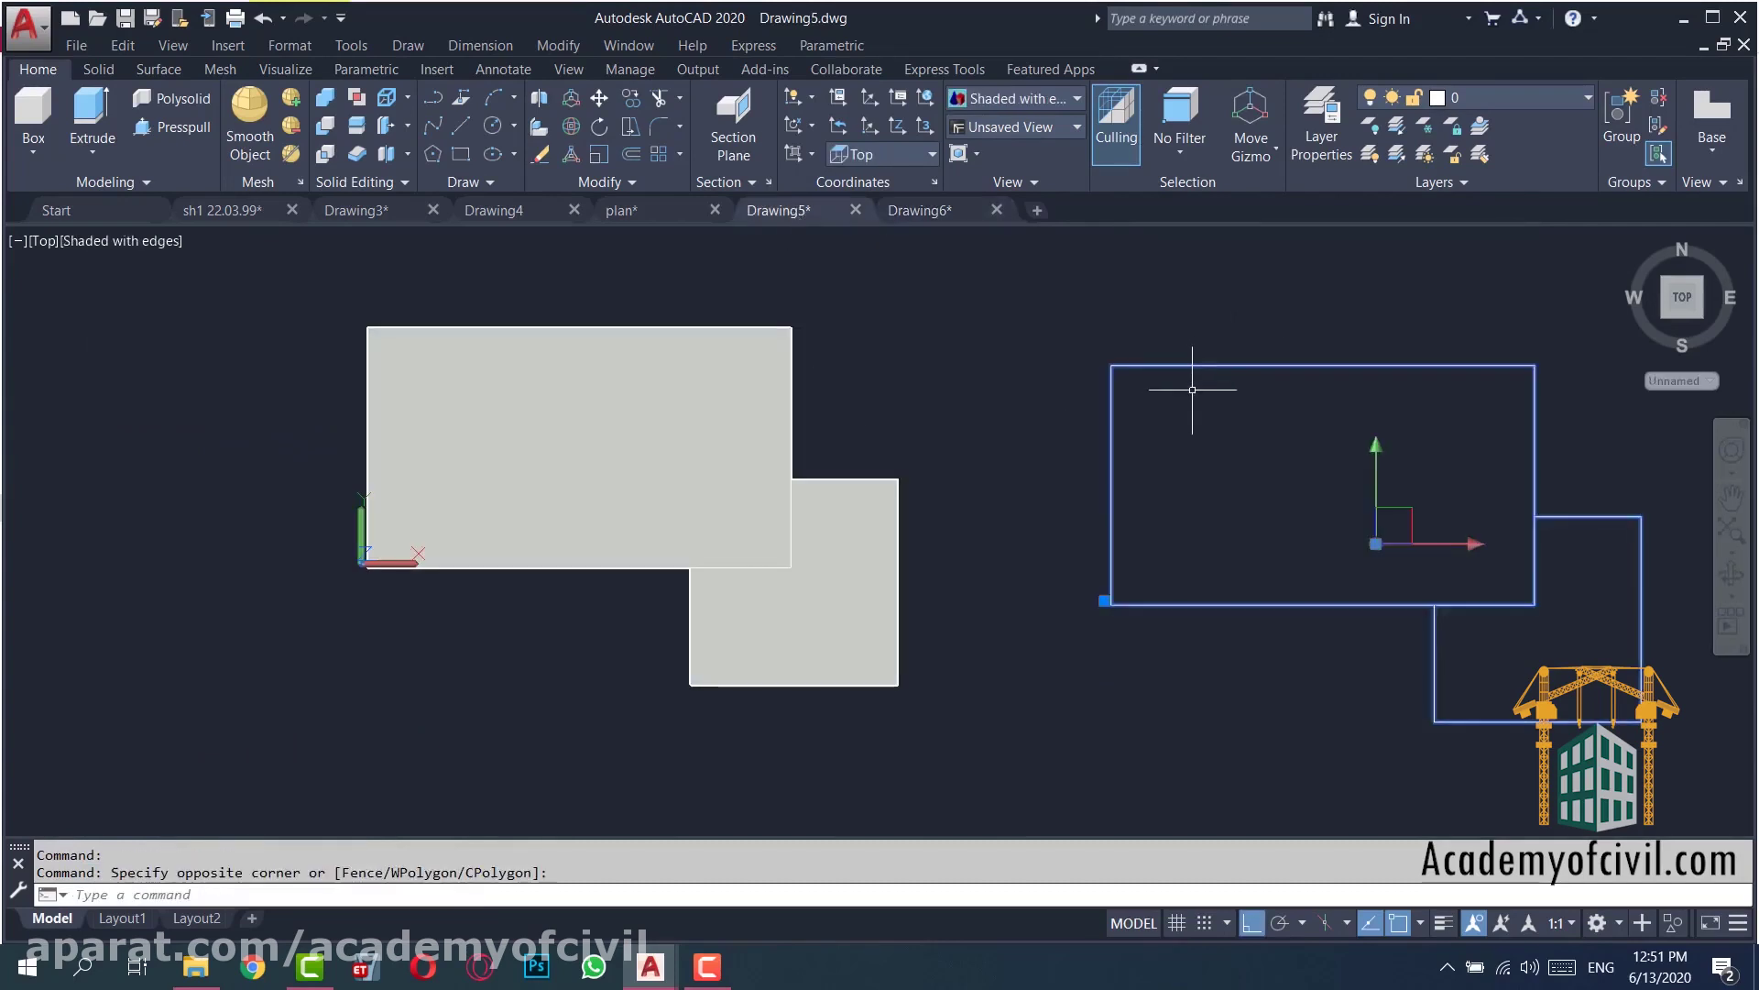
key("Delete")
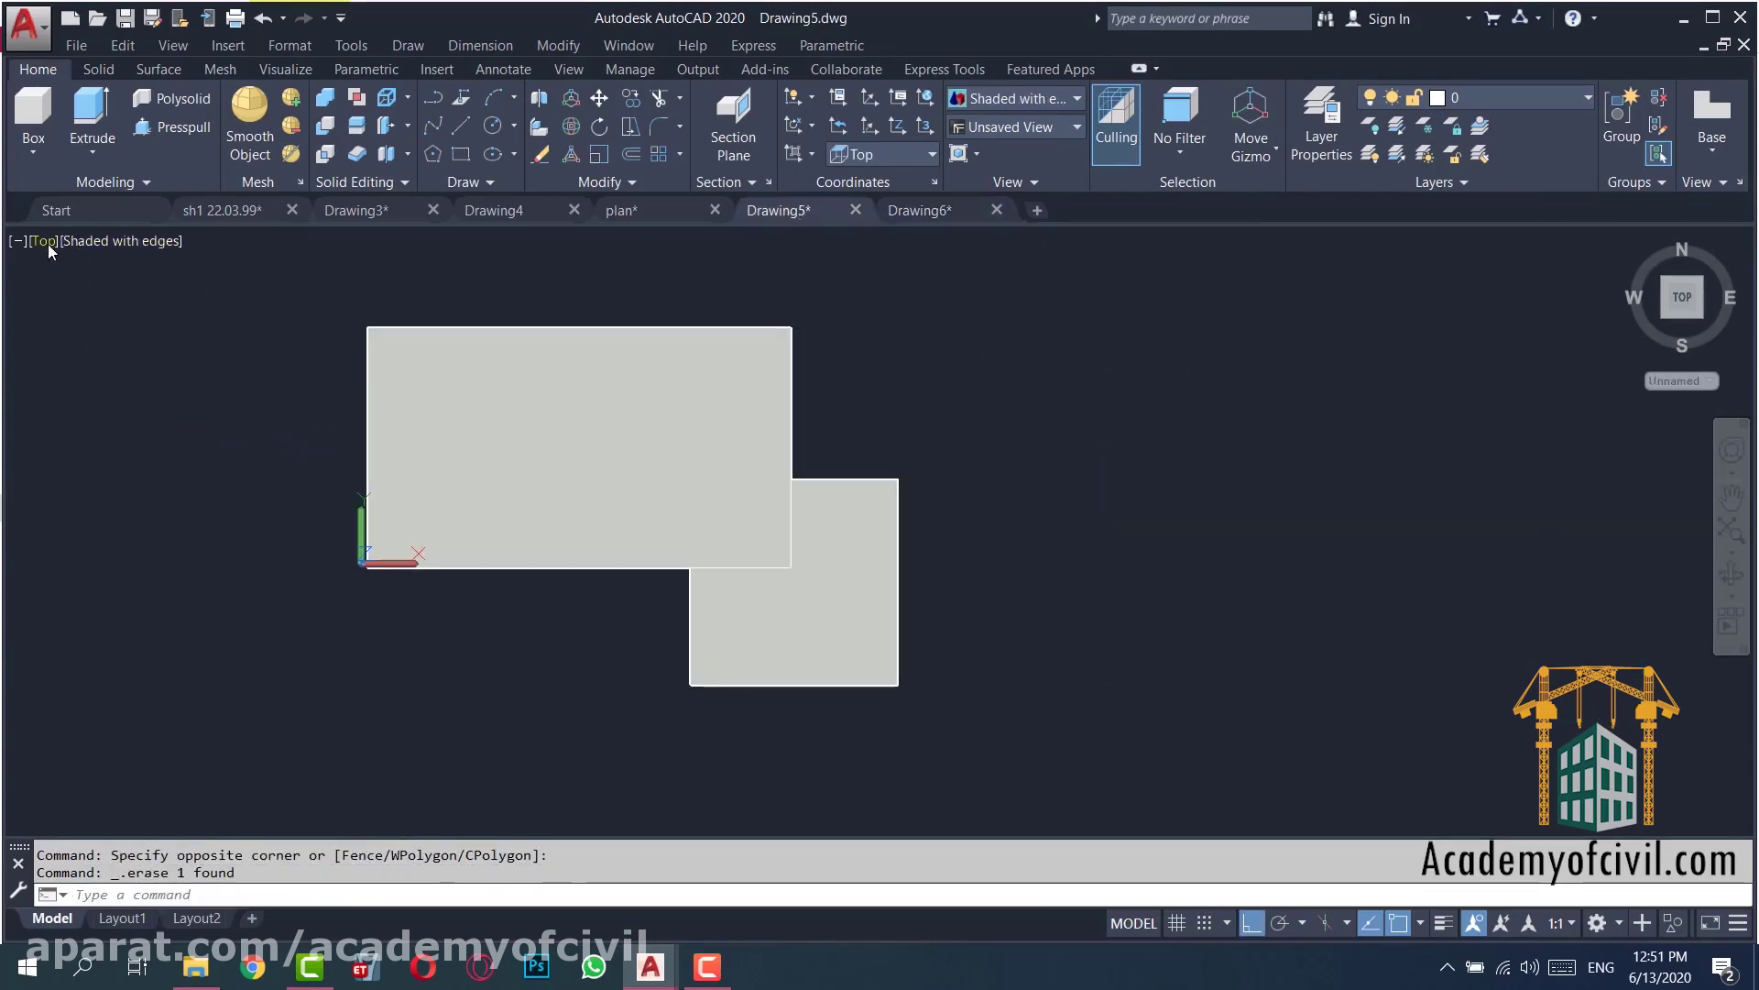
- View the solid from the Front and place a front-view Flatshot block beside it
left_click(43, 241)
left_click(95, 379)
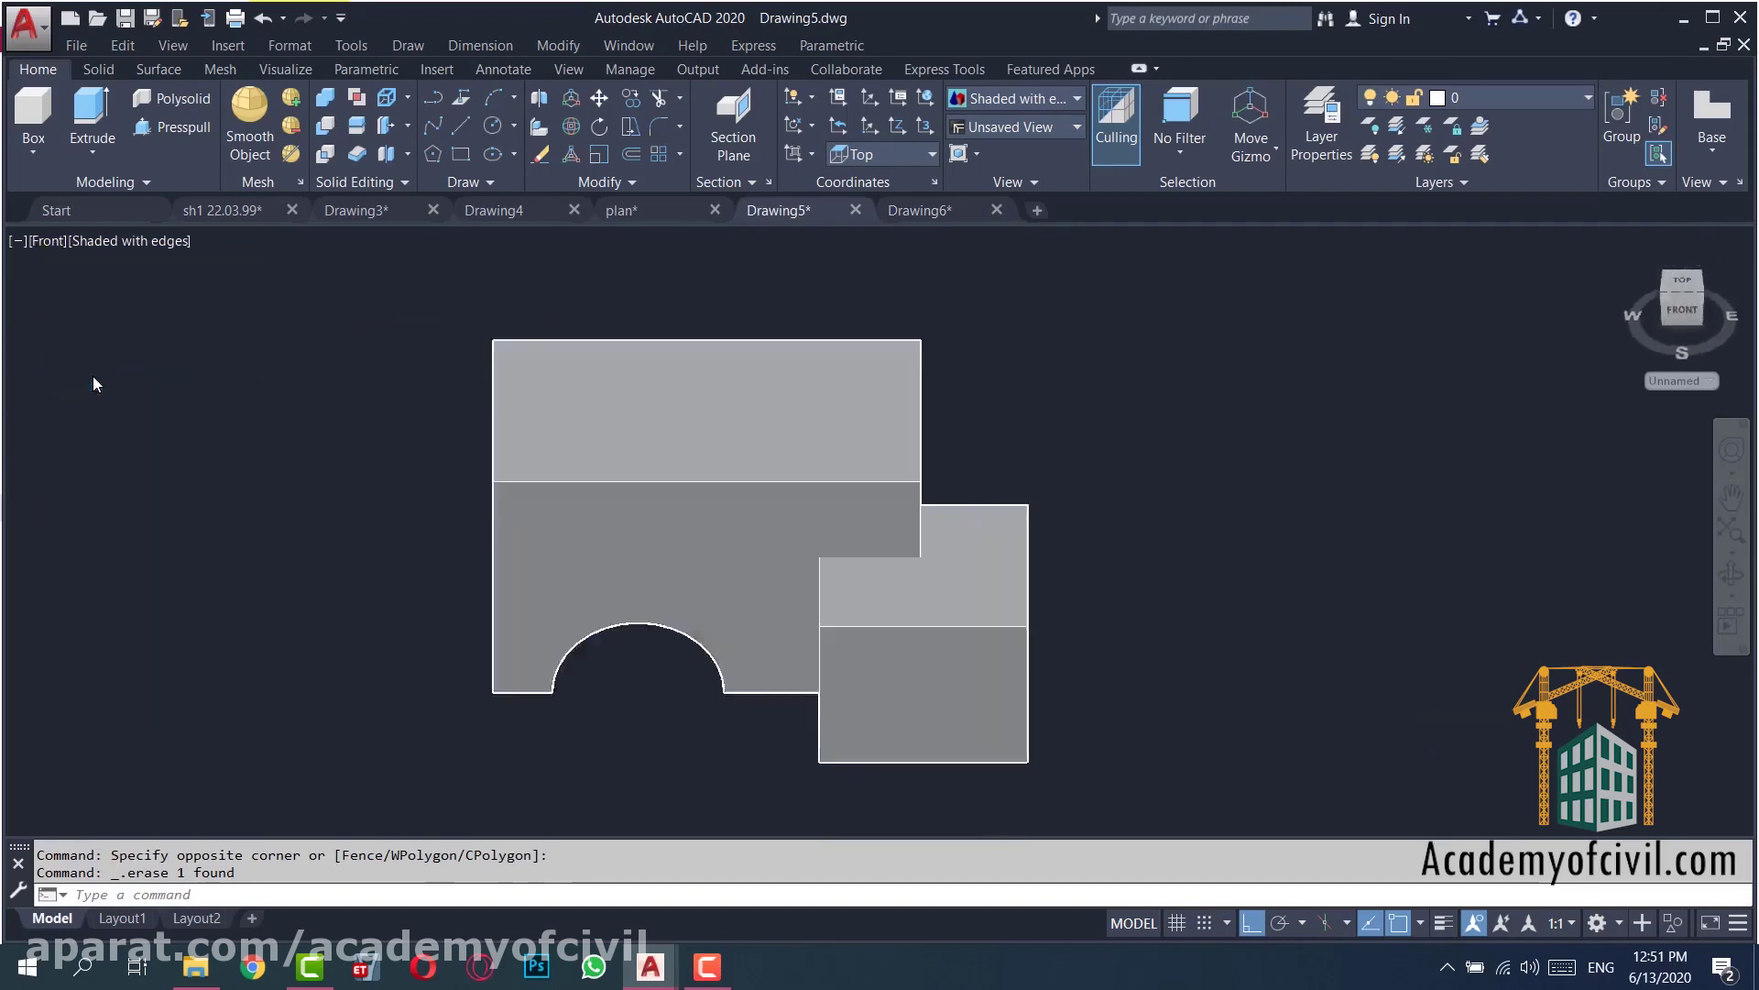
type("flatshot")
key("Return")
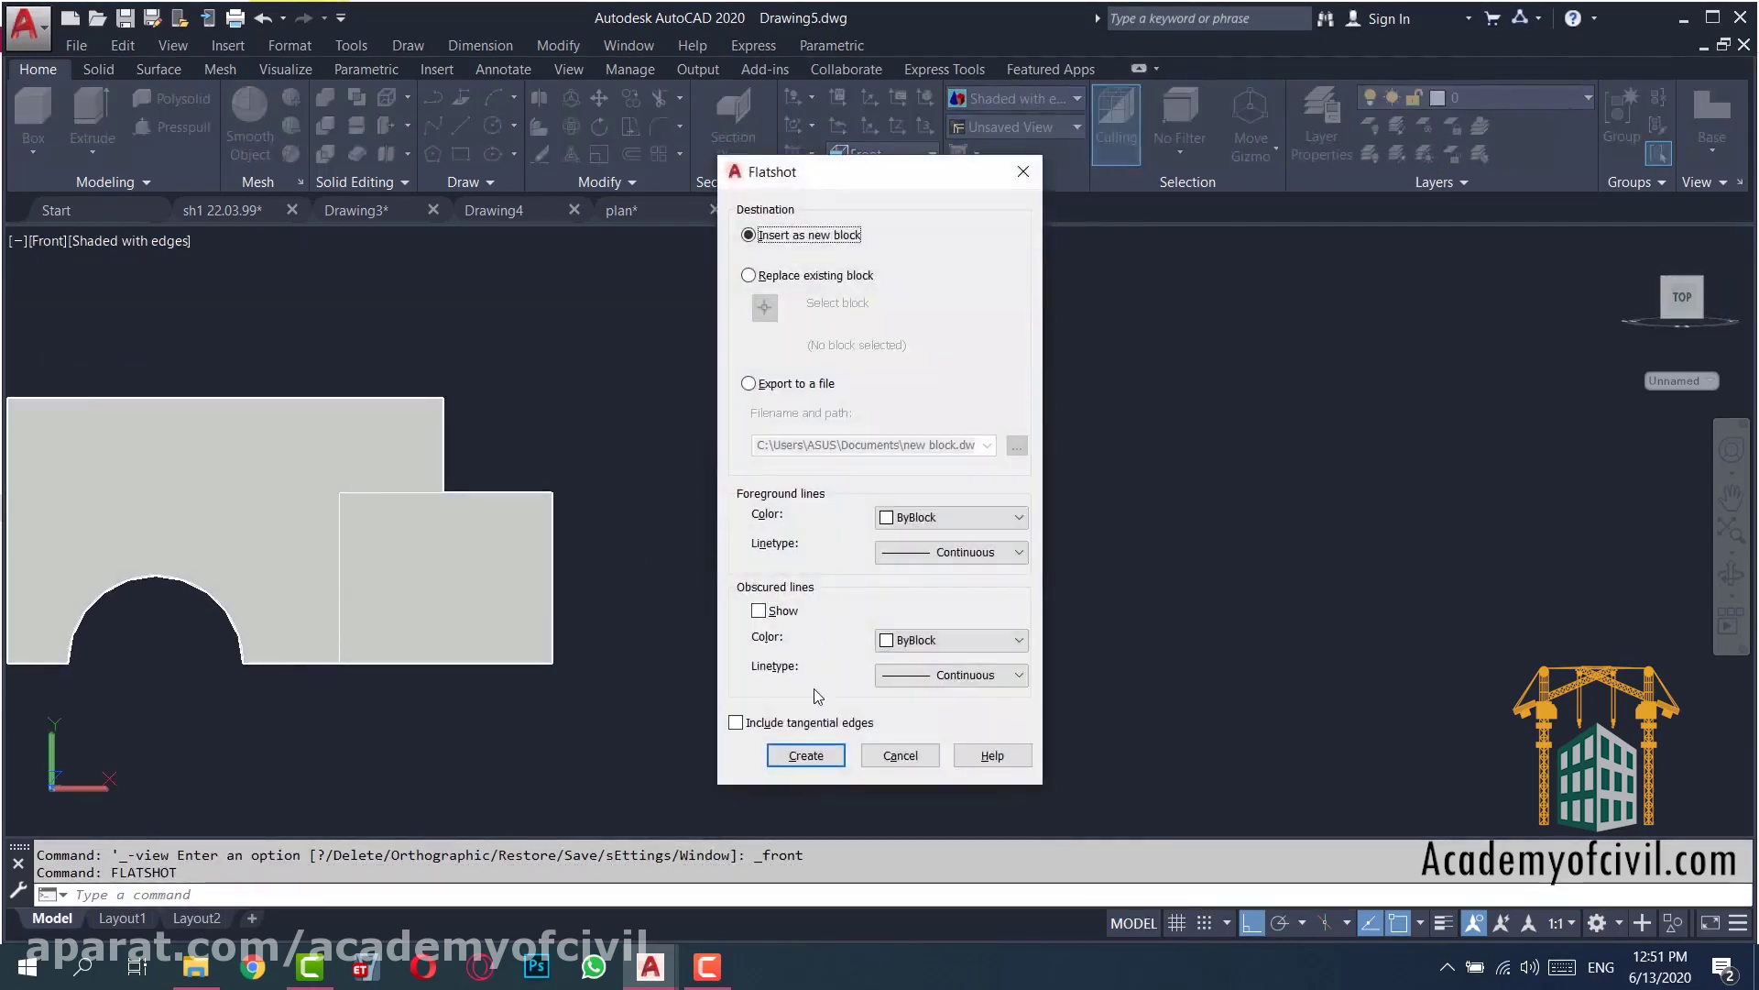
left_click(823, 758)
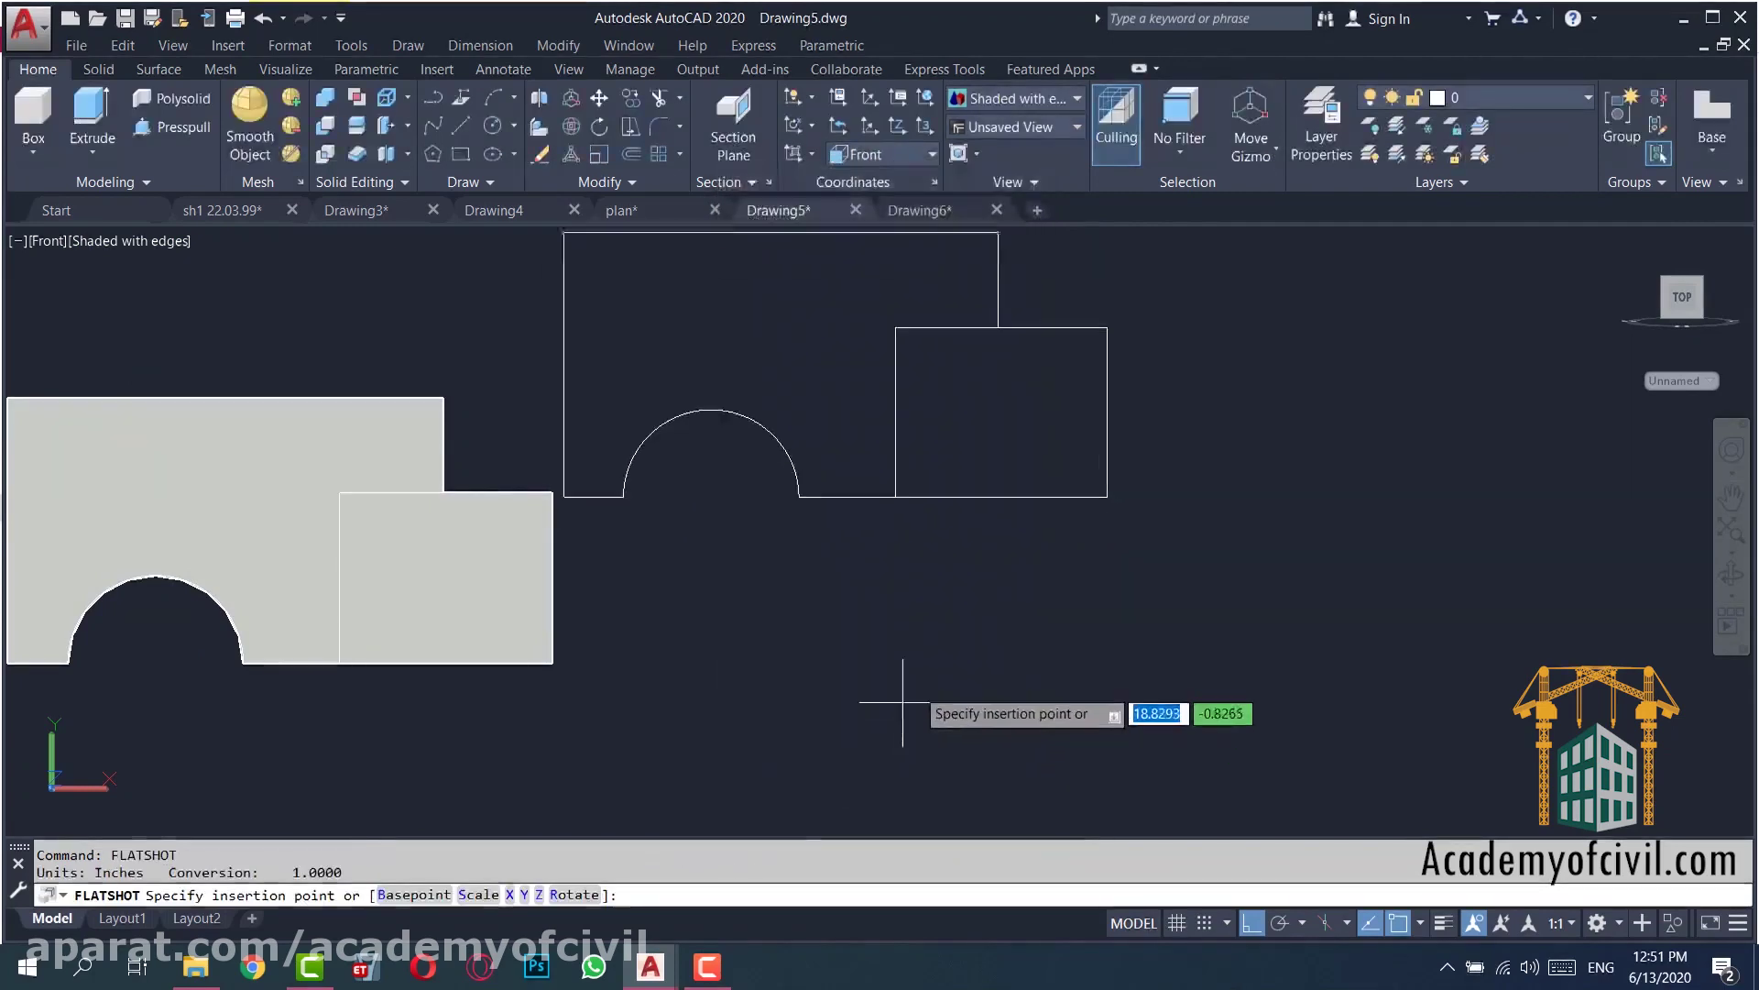
left_click(1153, 762)
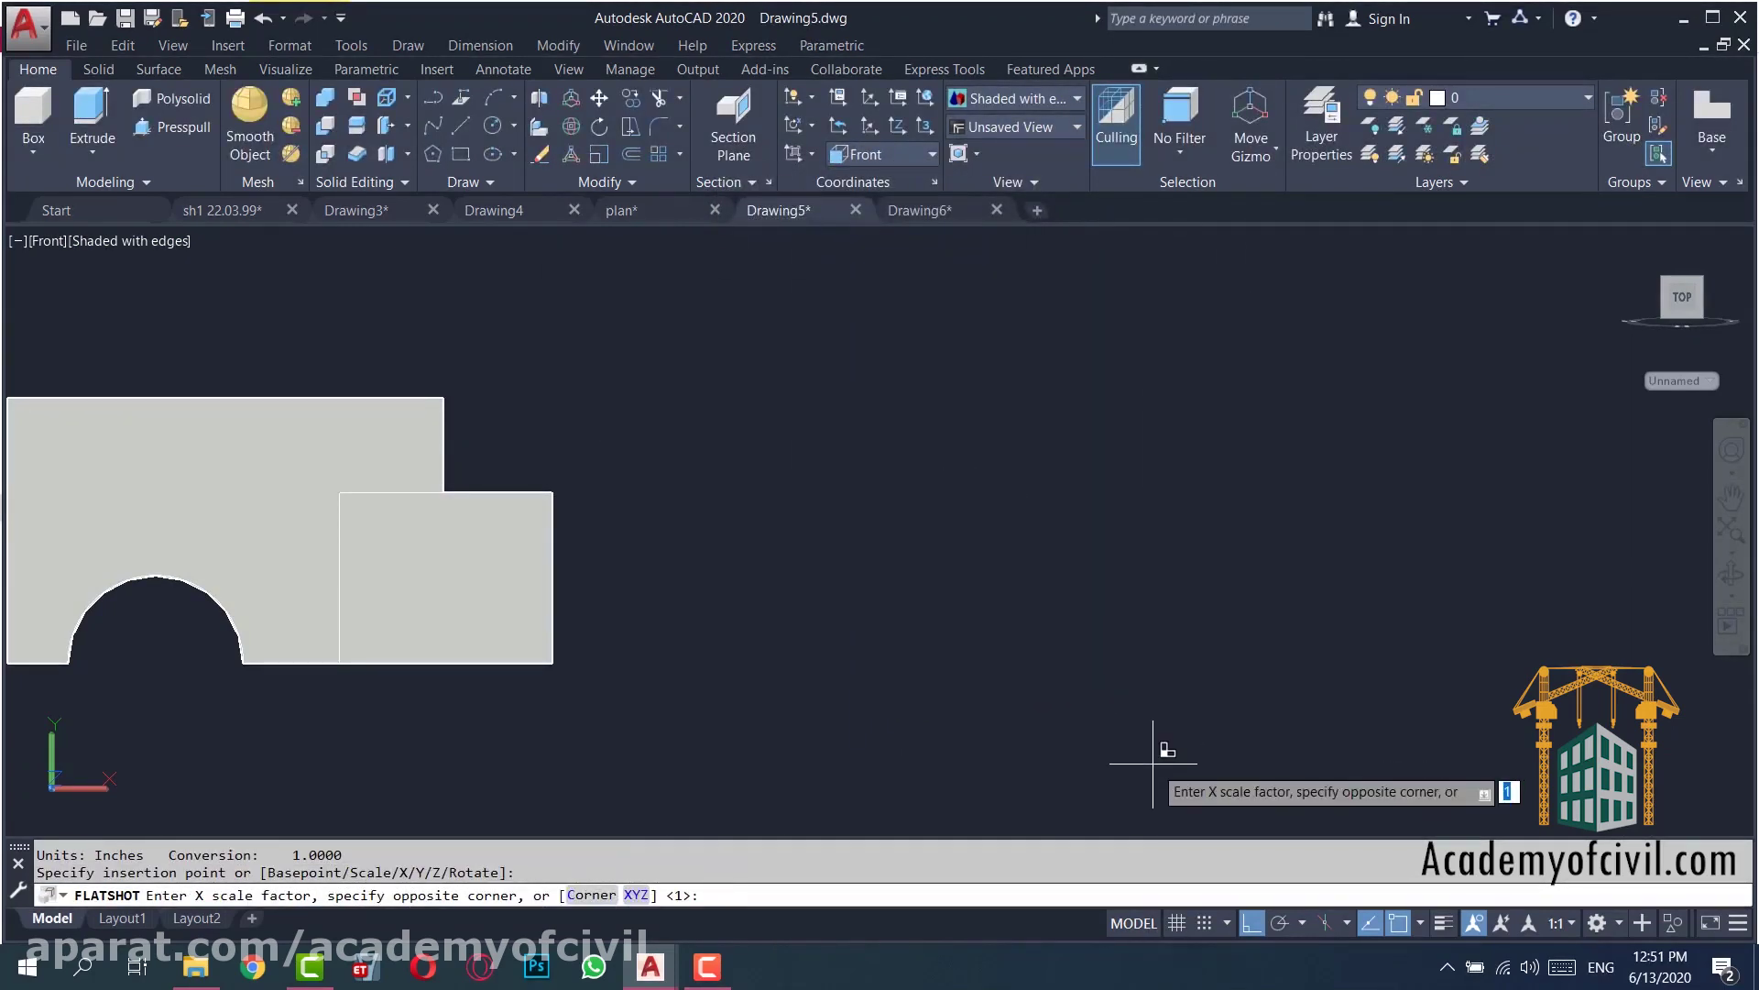
key("Return")
key("Return")
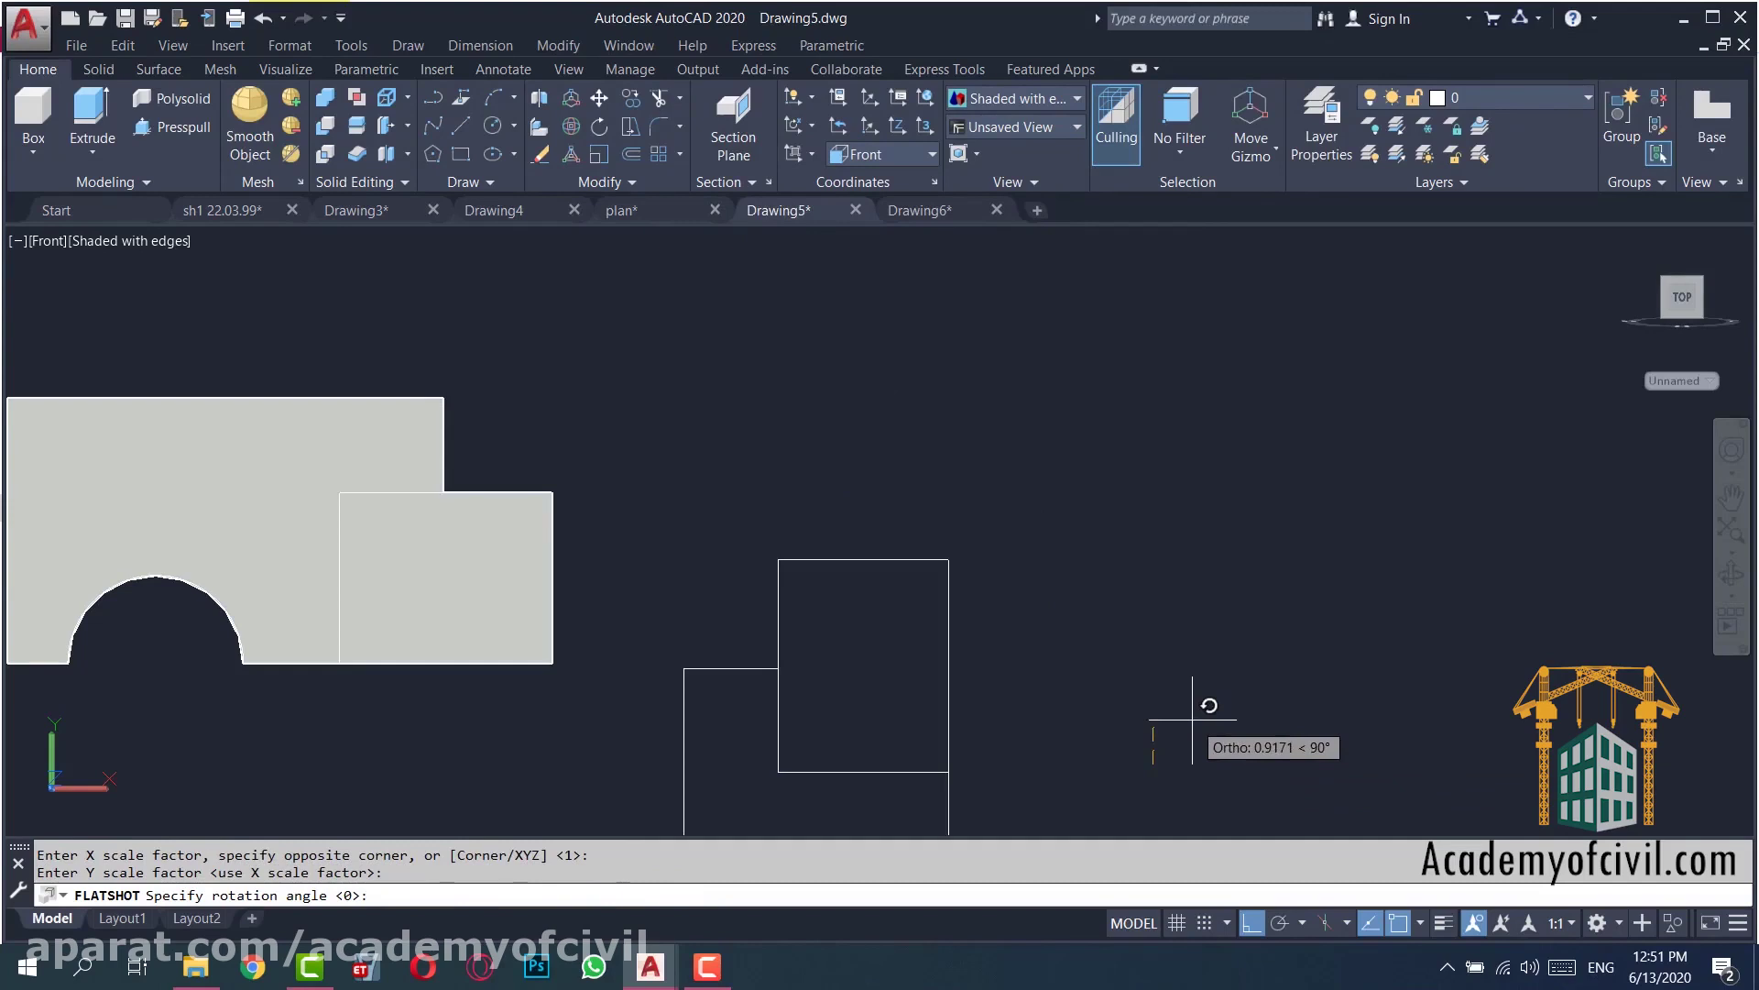
key("Return")
- Copy the front-view block and start pasting it into Drawing6
left_click_drag(1205, 536, 1124, 640)
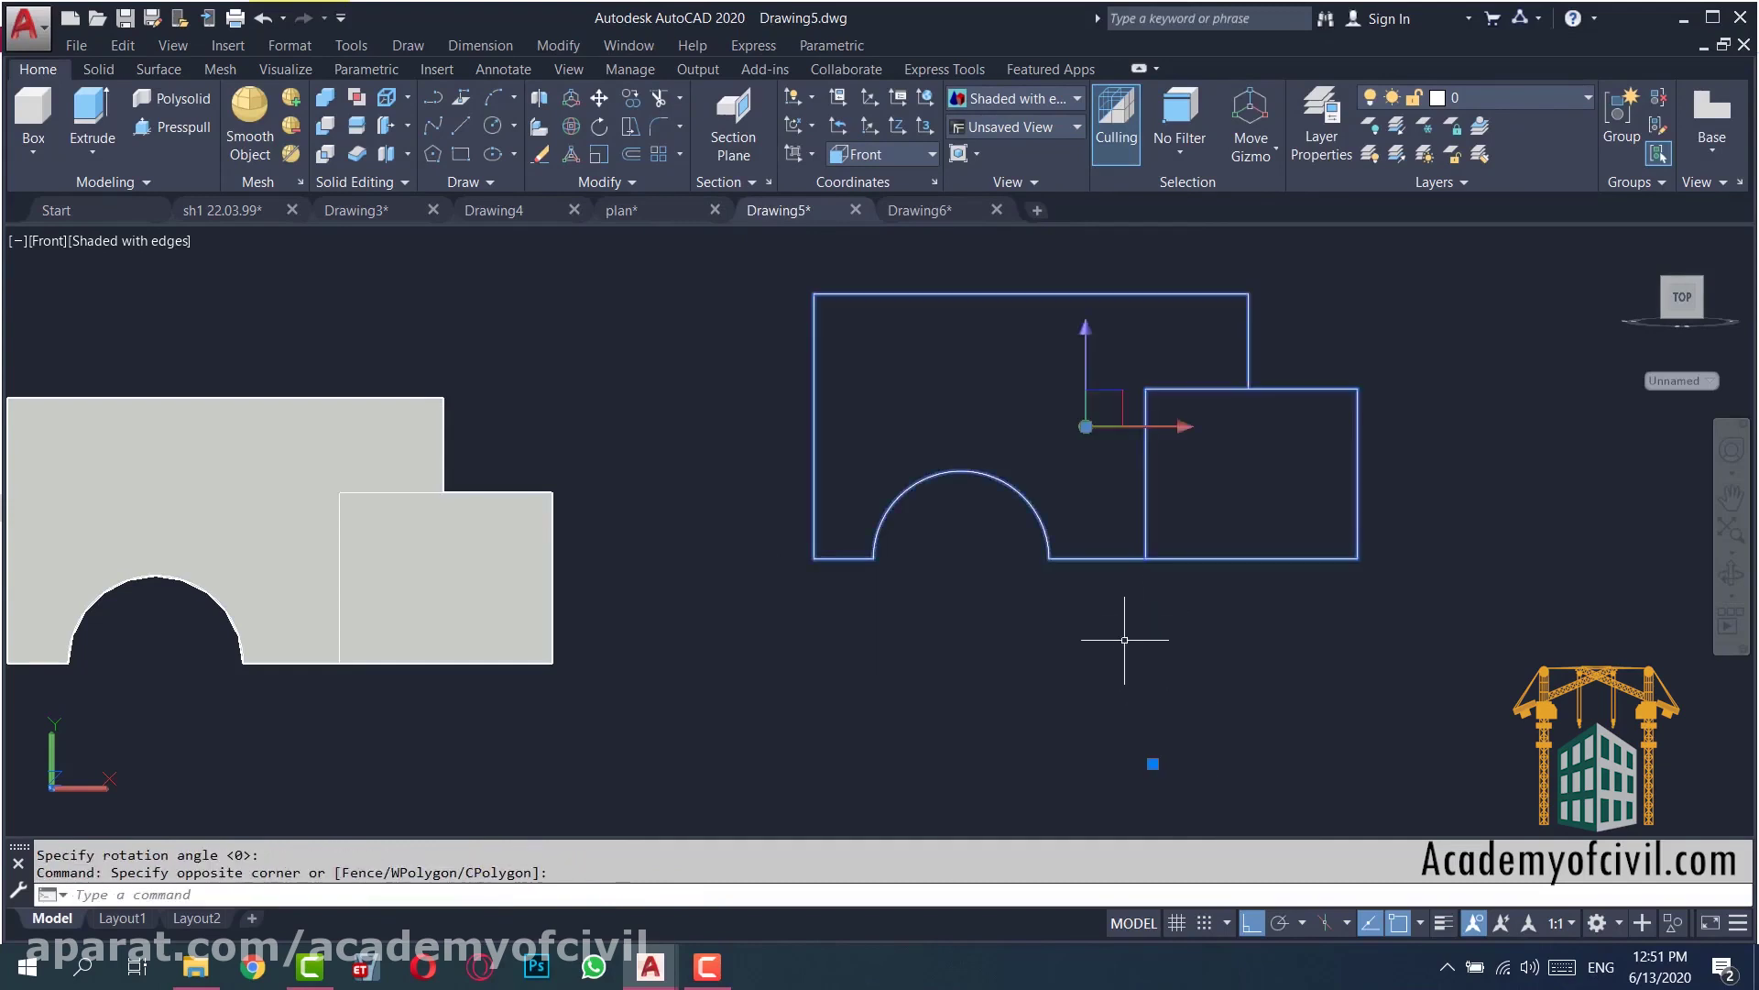
key("ctrl+c")
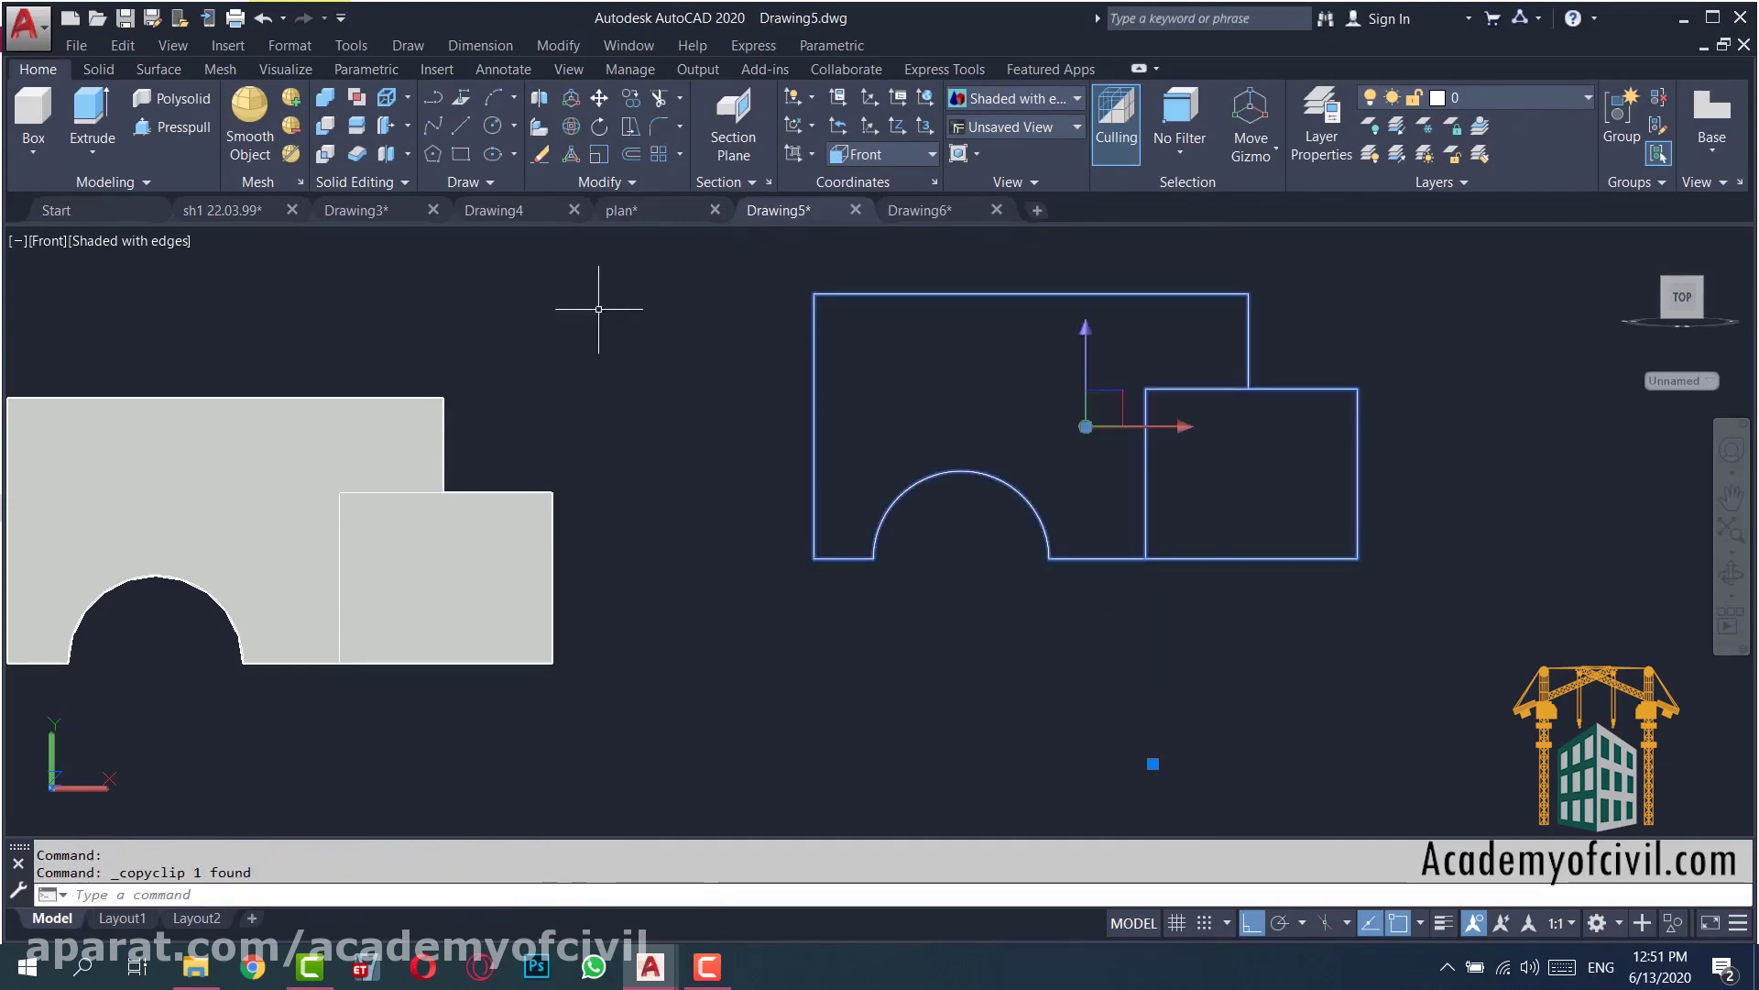
left_click(920, 210)
key("ctrl+v")
left_click(795, 562)
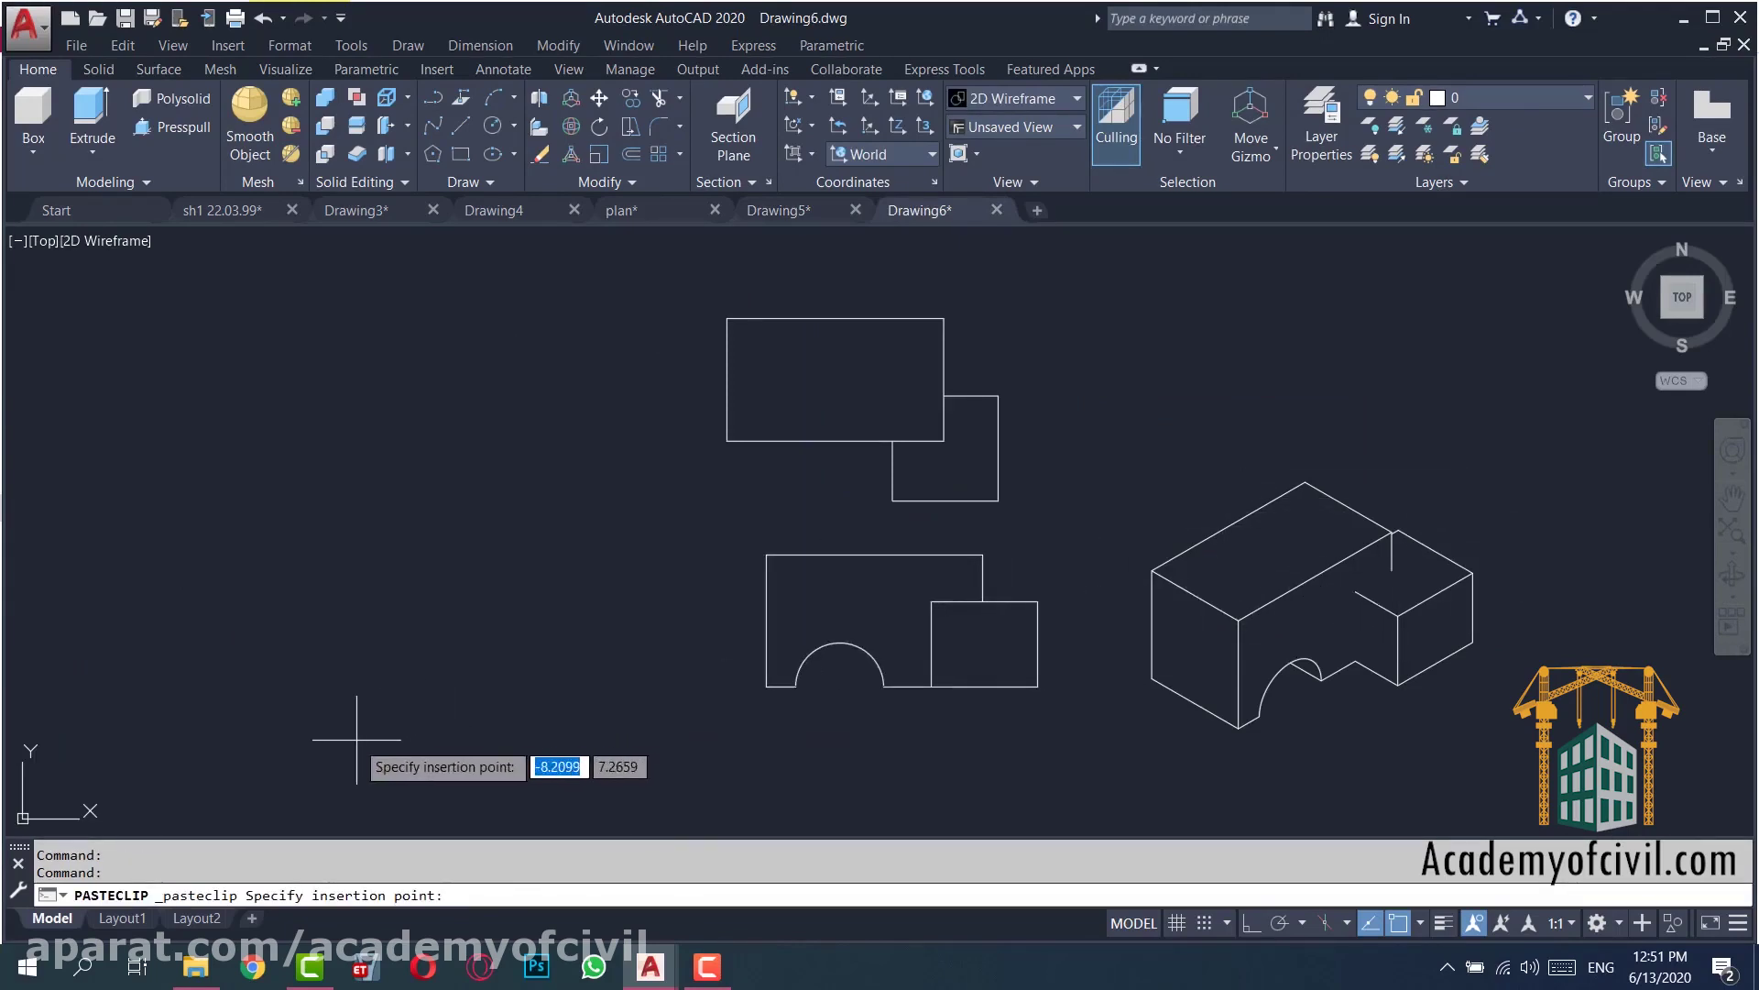
- Place the front view below the top view, then begin selecting Drawing5's front-view block
left_click(323, 757)
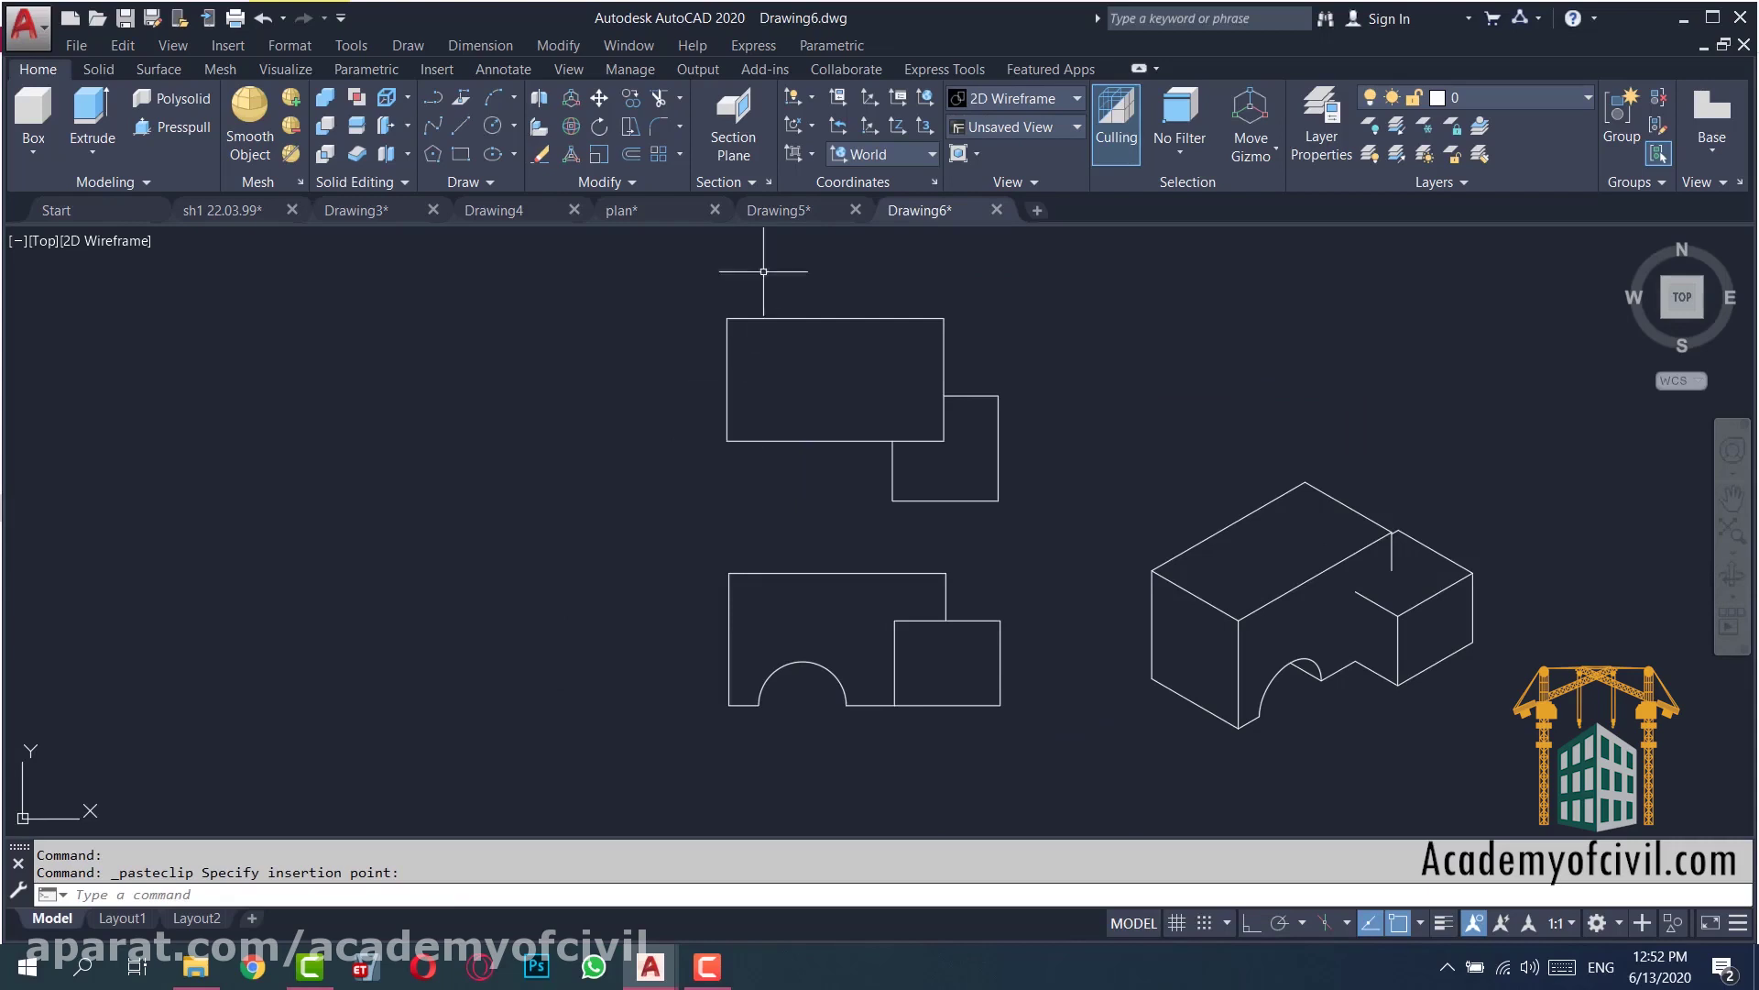
left_click(777, 210)
left_click(939, 445)
- Delete the front-view block from Drawing5 and view the solid from the Left
left_click(904, 548)
key("Delete")
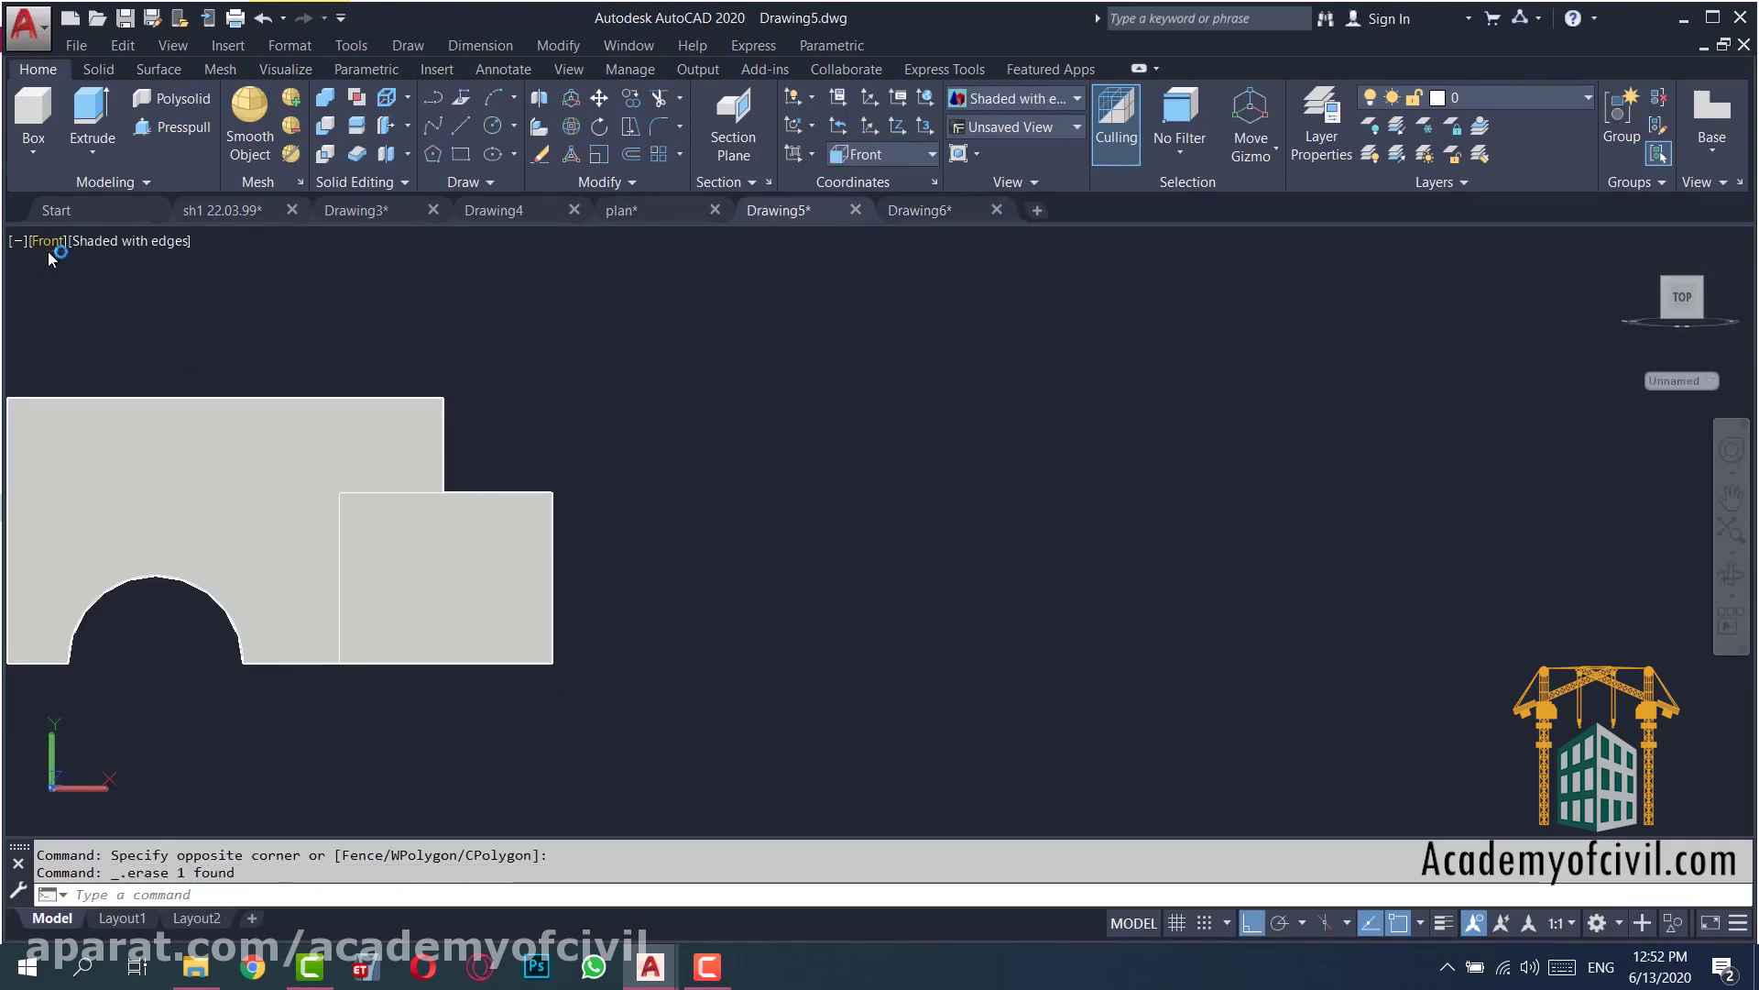
left_click(50, 242)
left_click(91, 332)
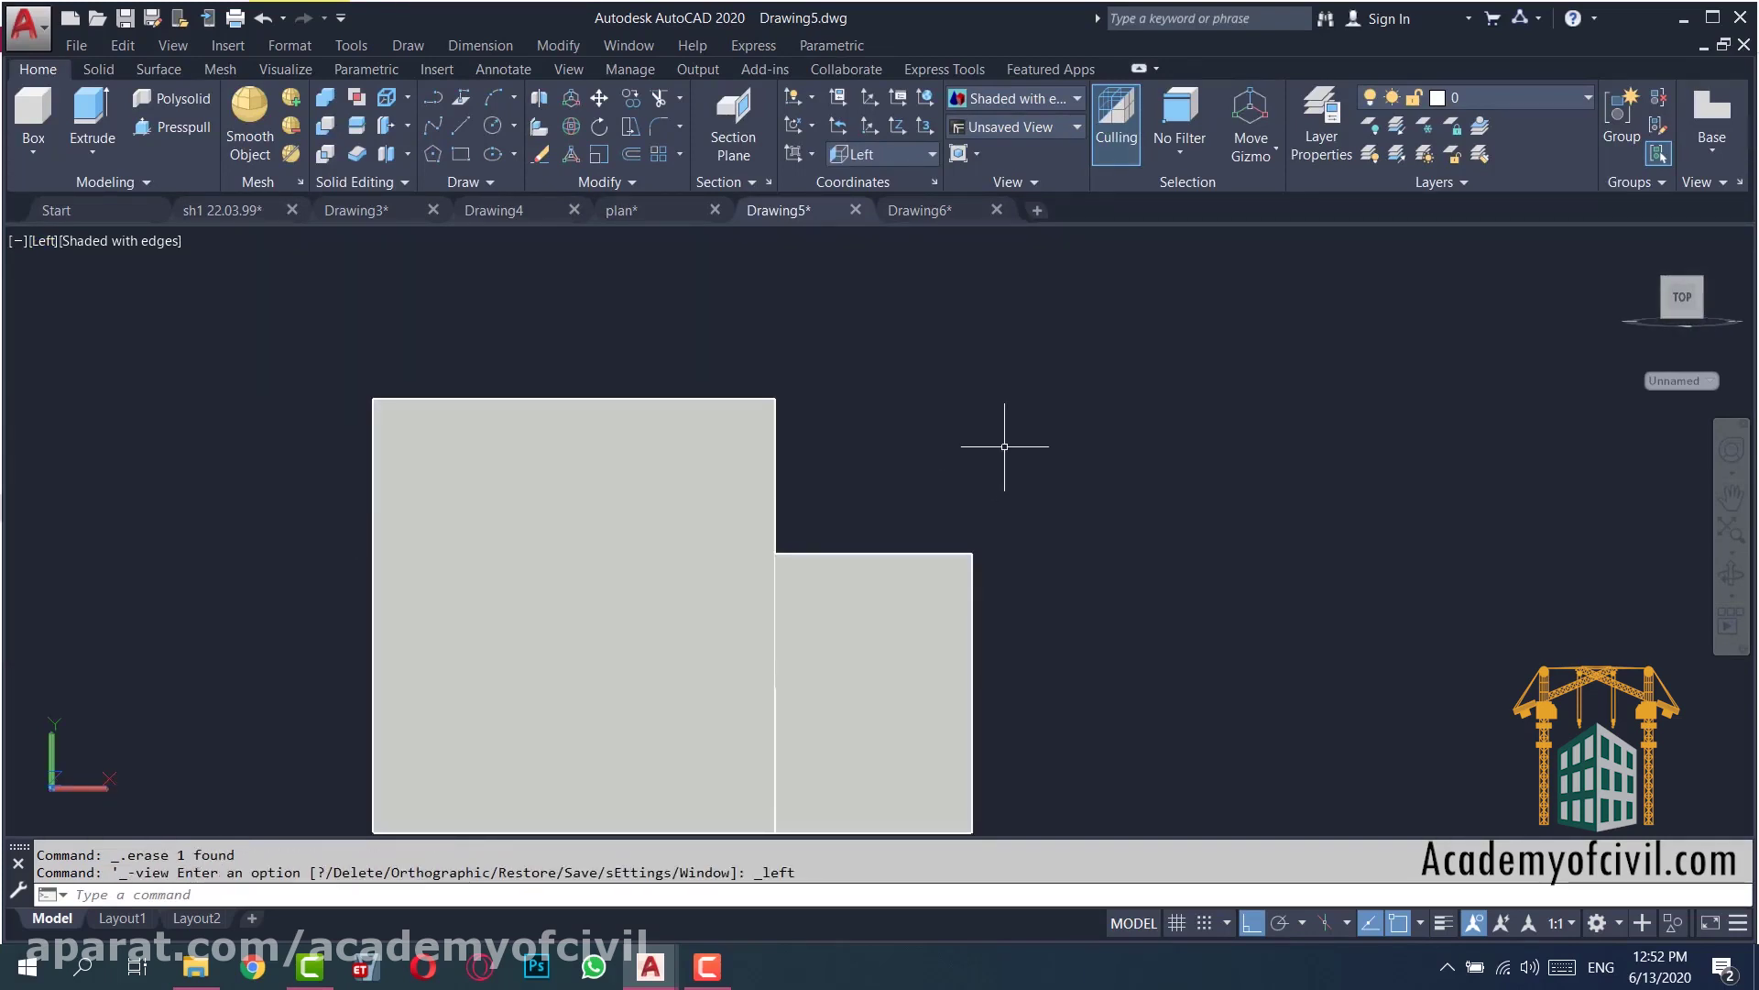
- Create and place a left-side Flatshot block, select it, and switch to Drawing6
type("fa")
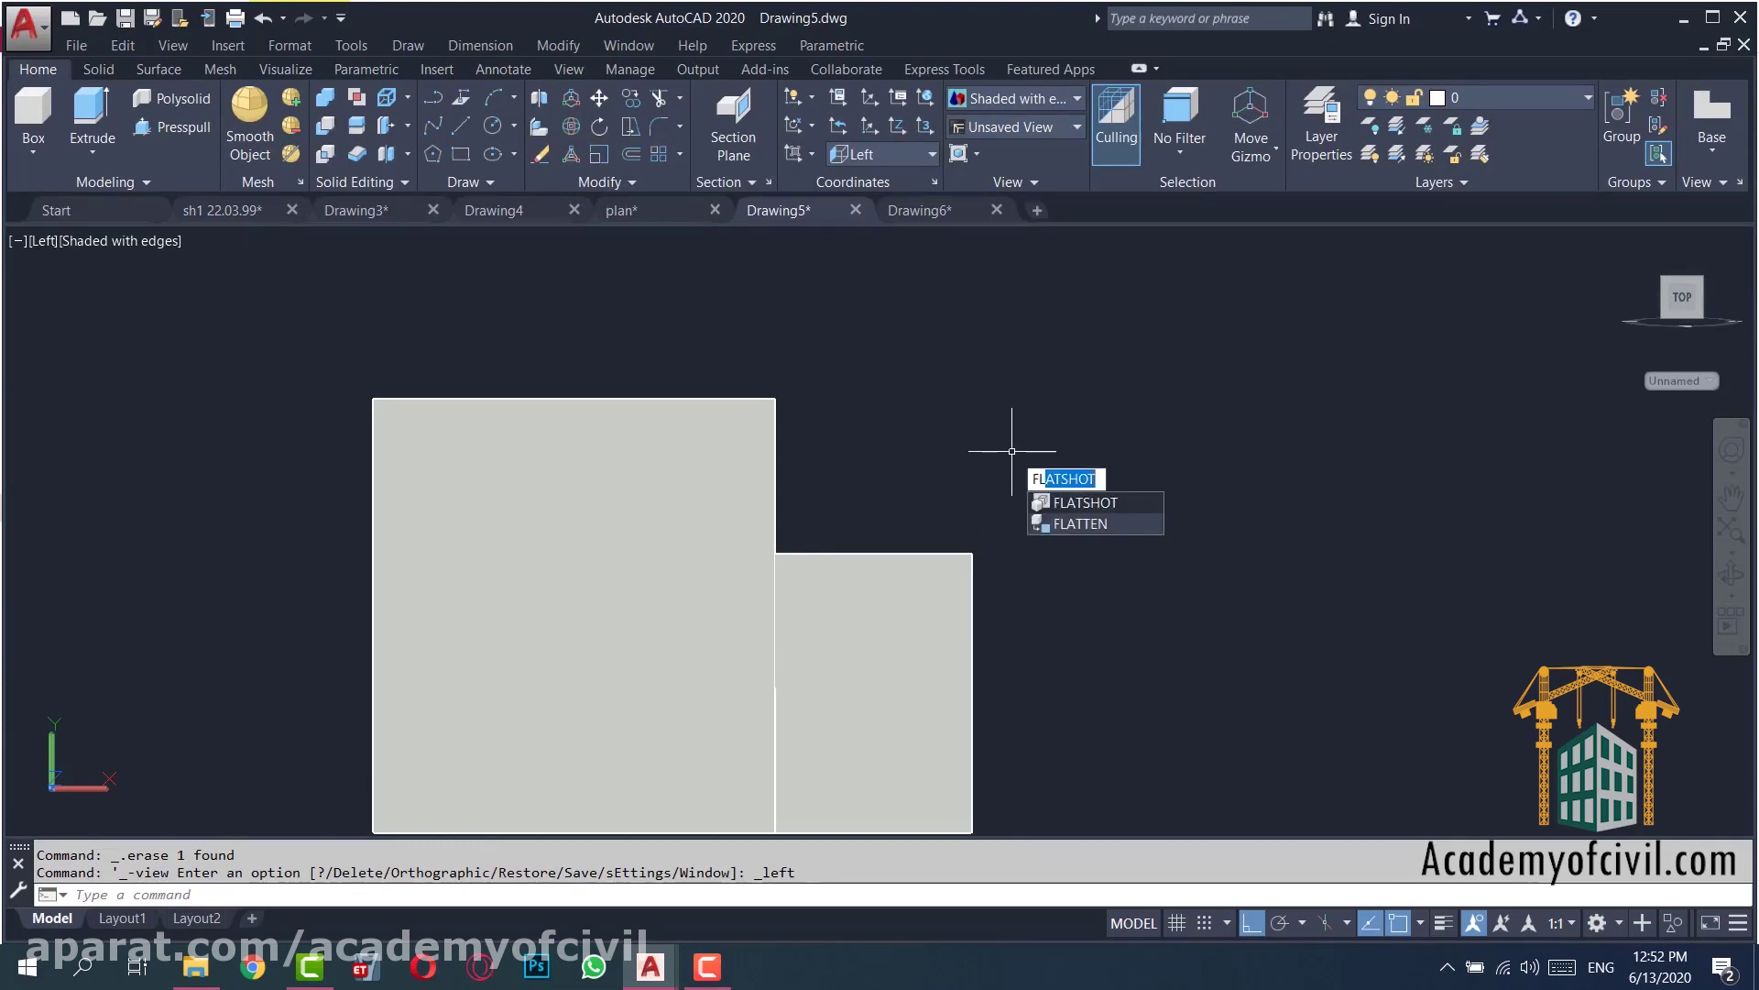
key("Return")
left_click(805, 755)
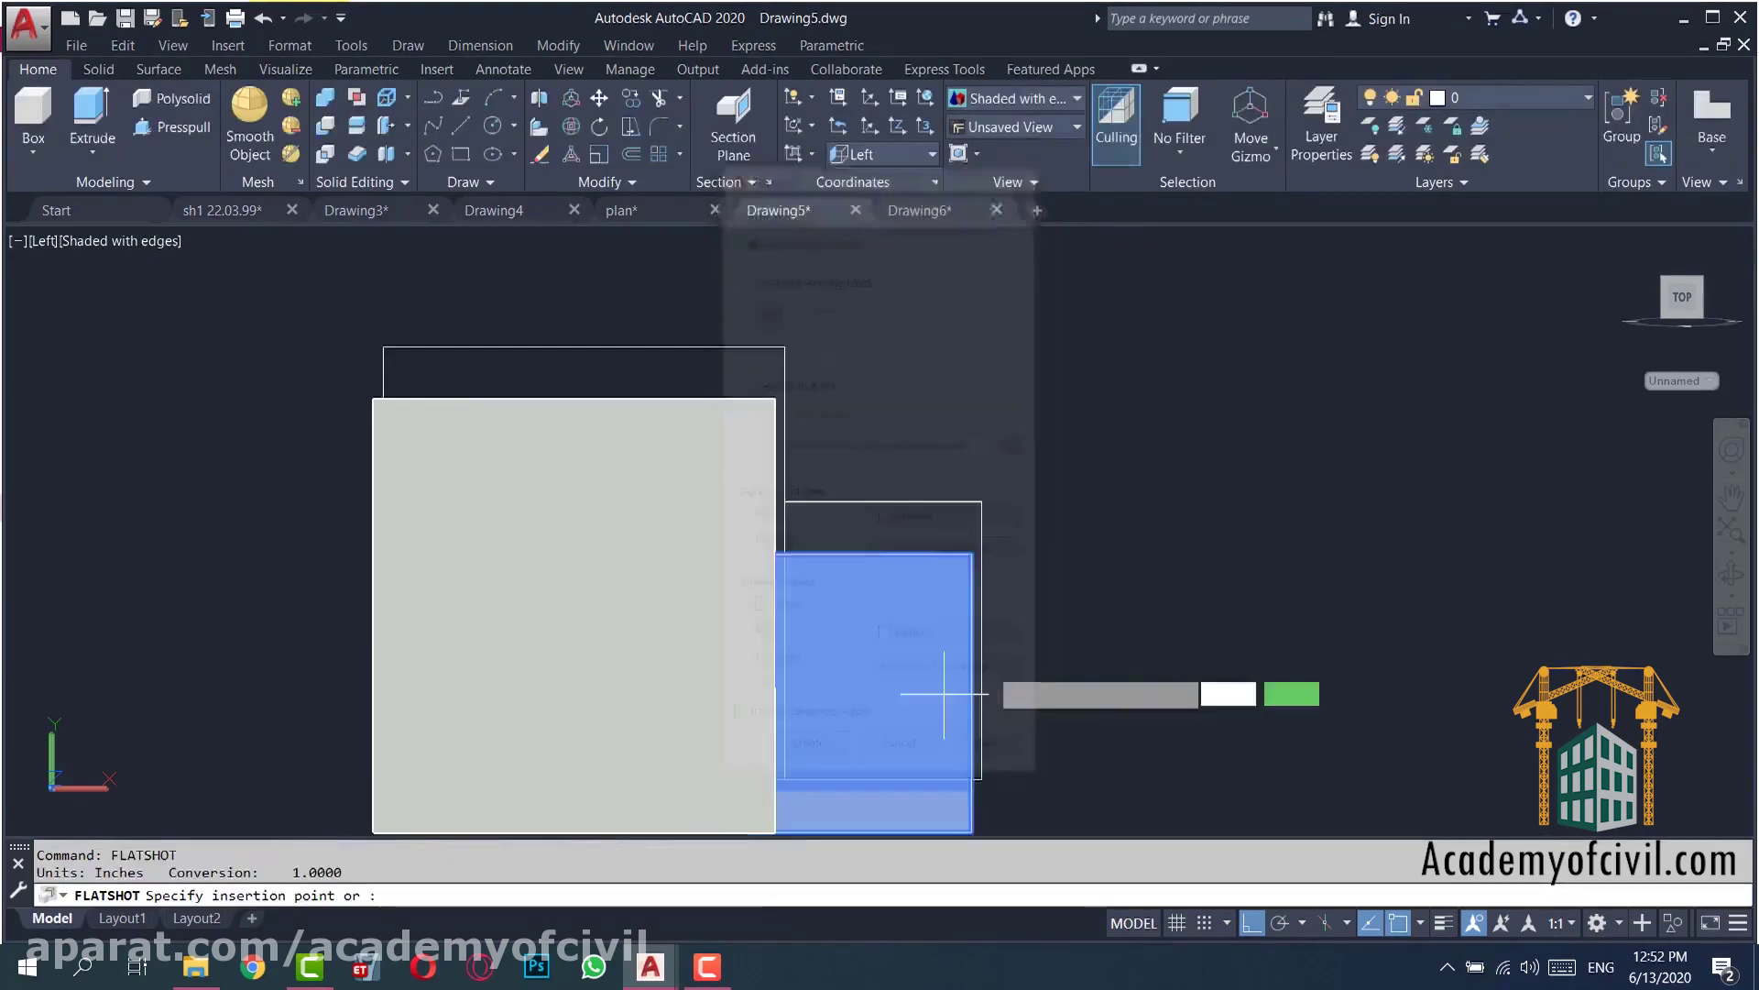
left_click(1302, 593)
key("Return")
key("Return")
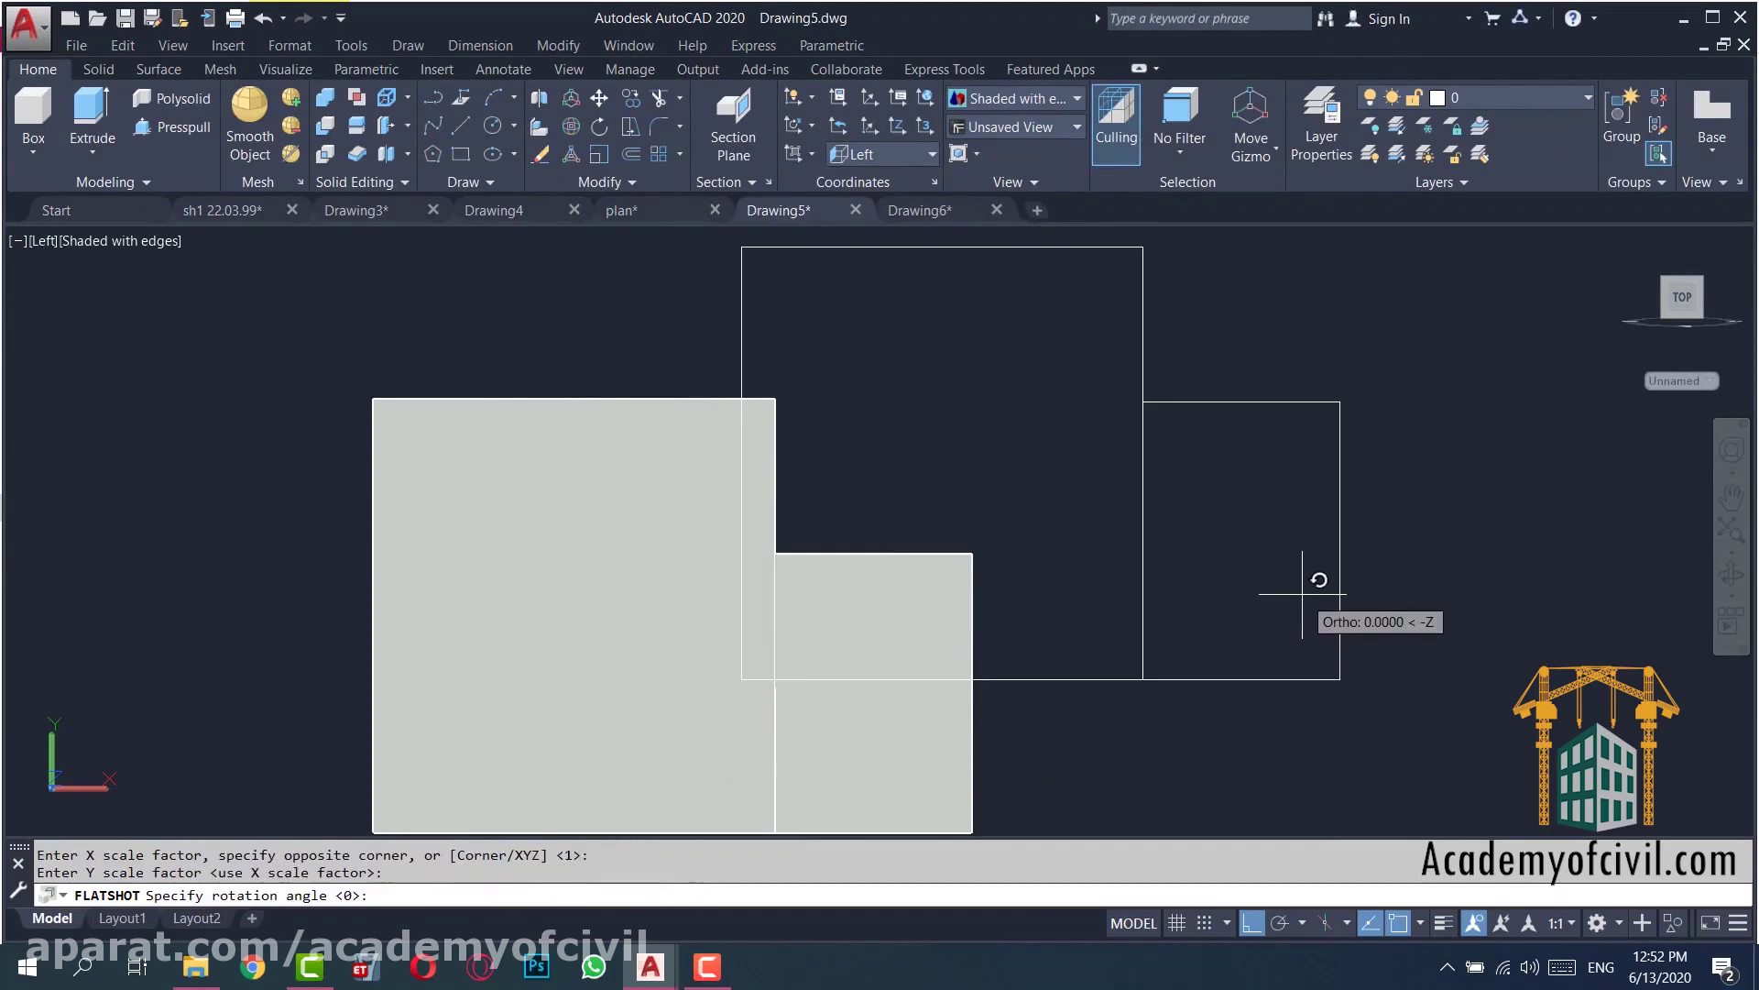
key("Return")
left_click(1284, 680)
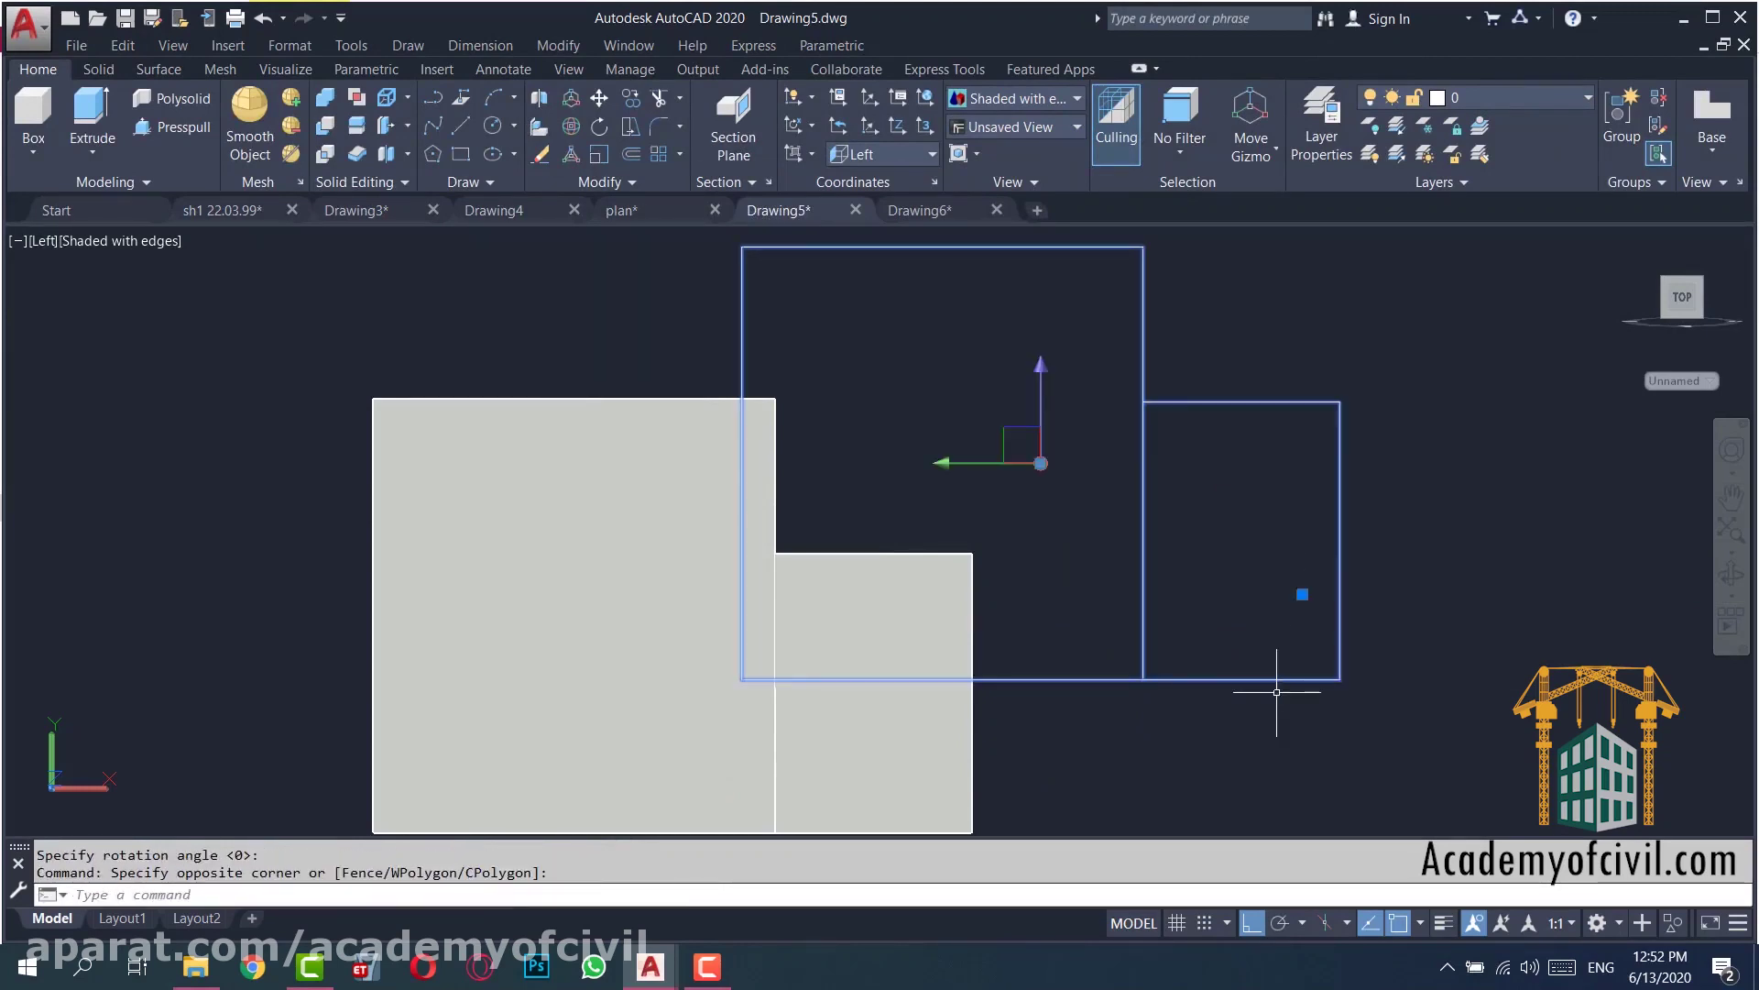
left_click(956, 212)
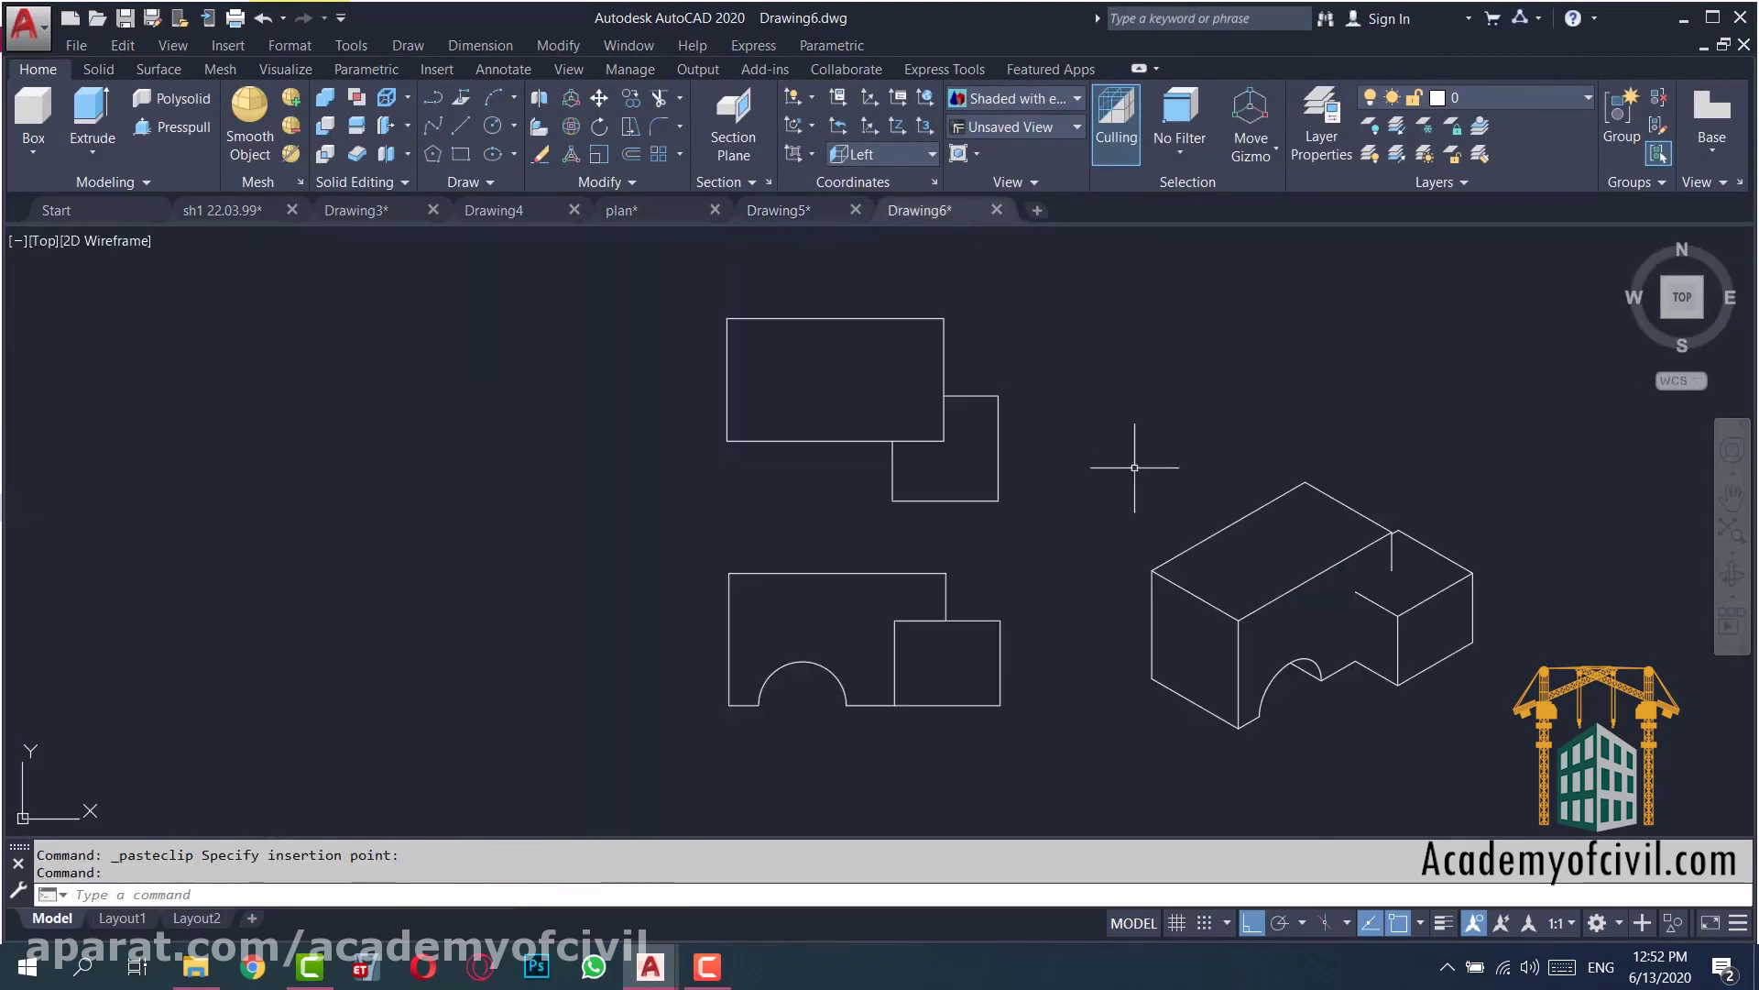
- Paste the side view right of the top view and pan so all views show
key("ctrl+v")
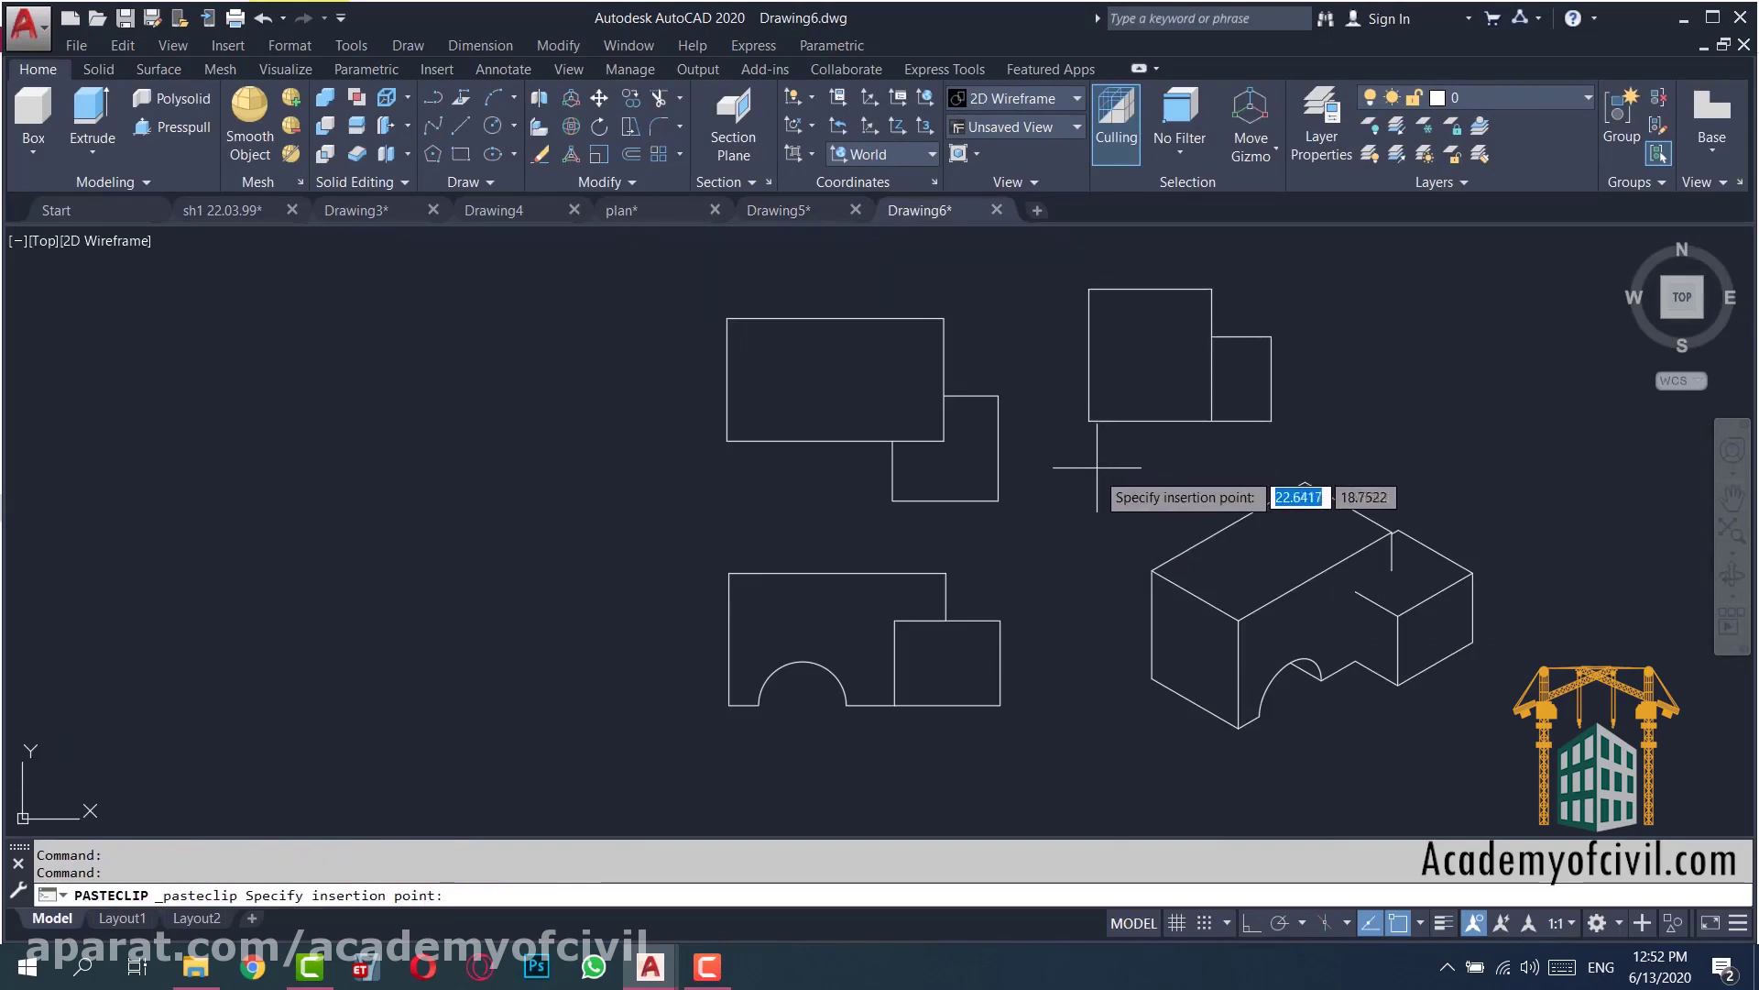
left_click(1095, 471)
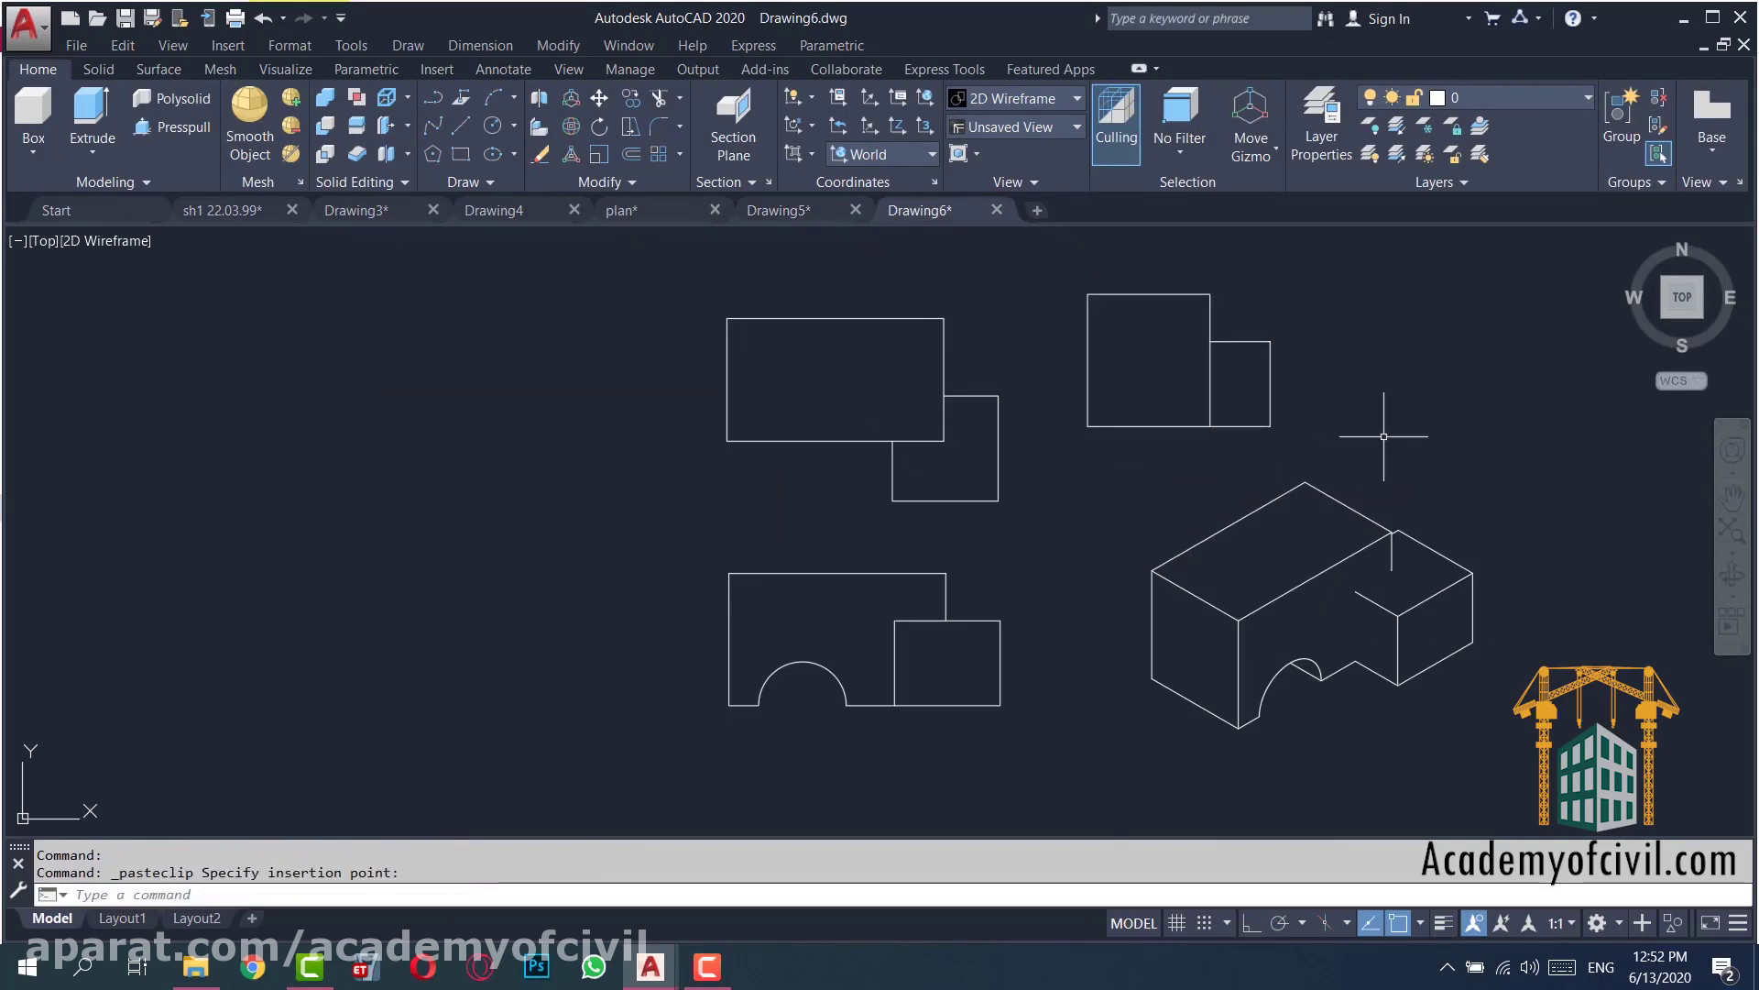
mouse_move(965, 540)
middle_mouse_down()
mouse_move(1049, 511)
mouse_move(1249, 549)
middle_mouse_up()
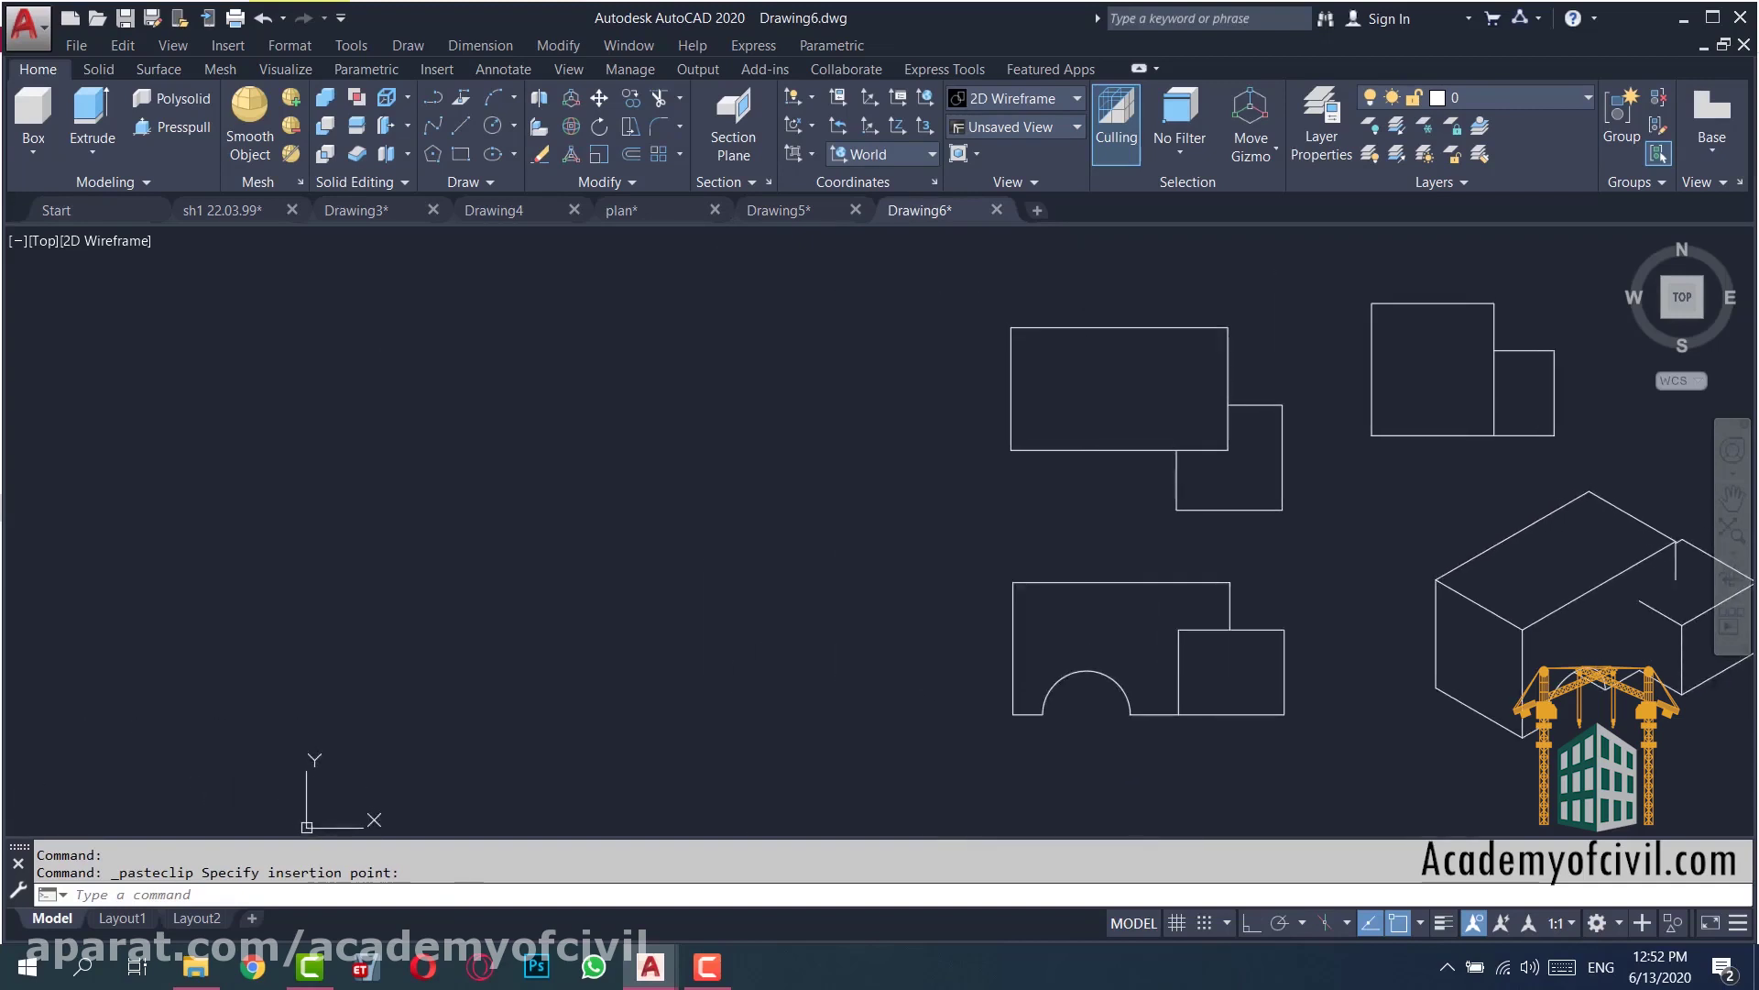
type("l")
key("Return")
key("Escape")
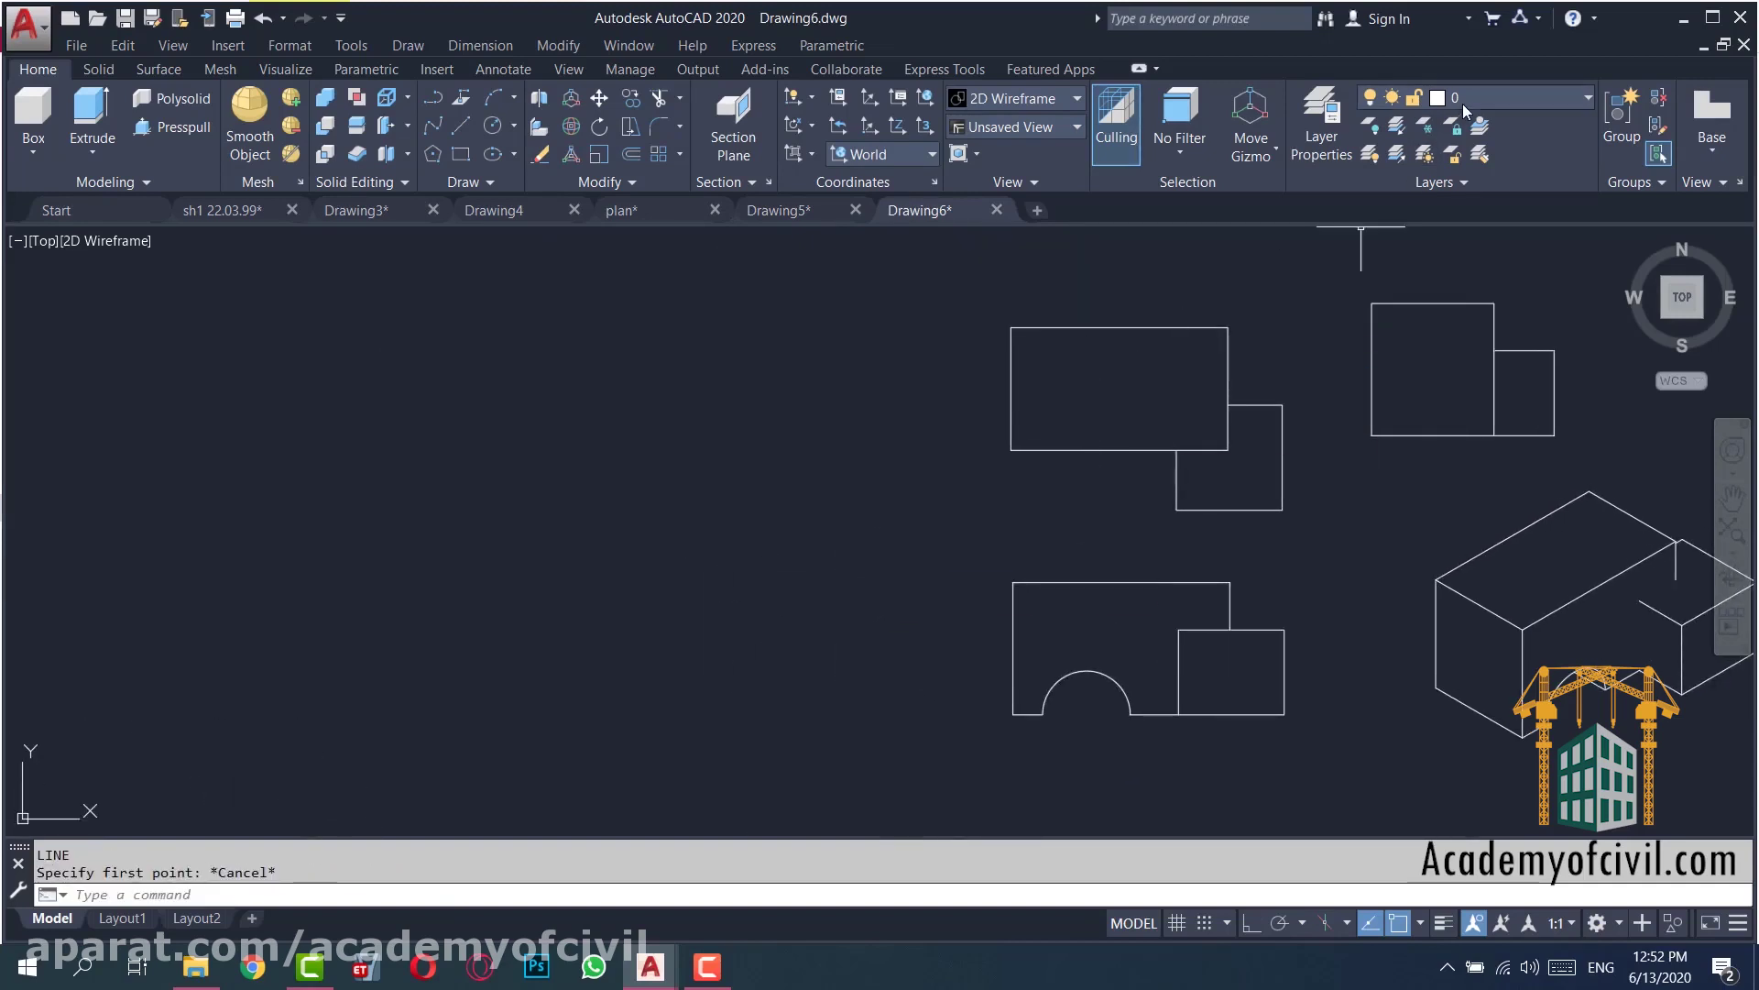
- Create a new layer, Layer1, coloured red in the Layer Properties Manager
left_click(1462, 100)
left_click(1526, 115)
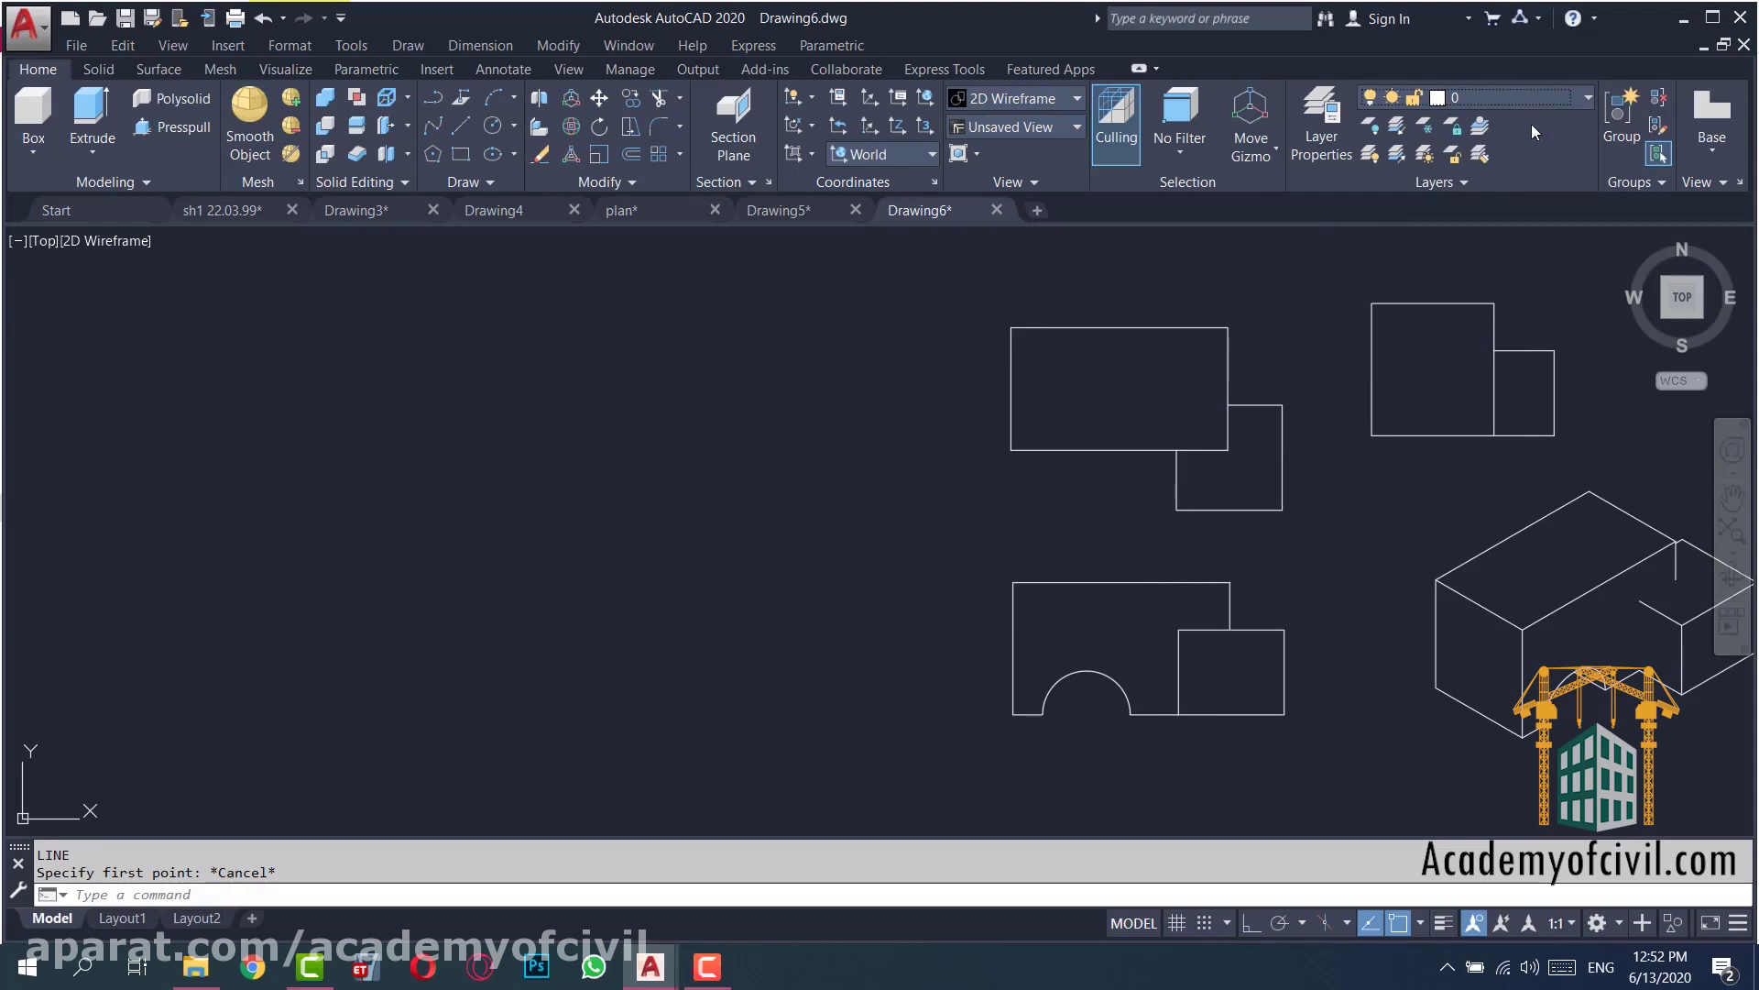
left_click(1339, 119)
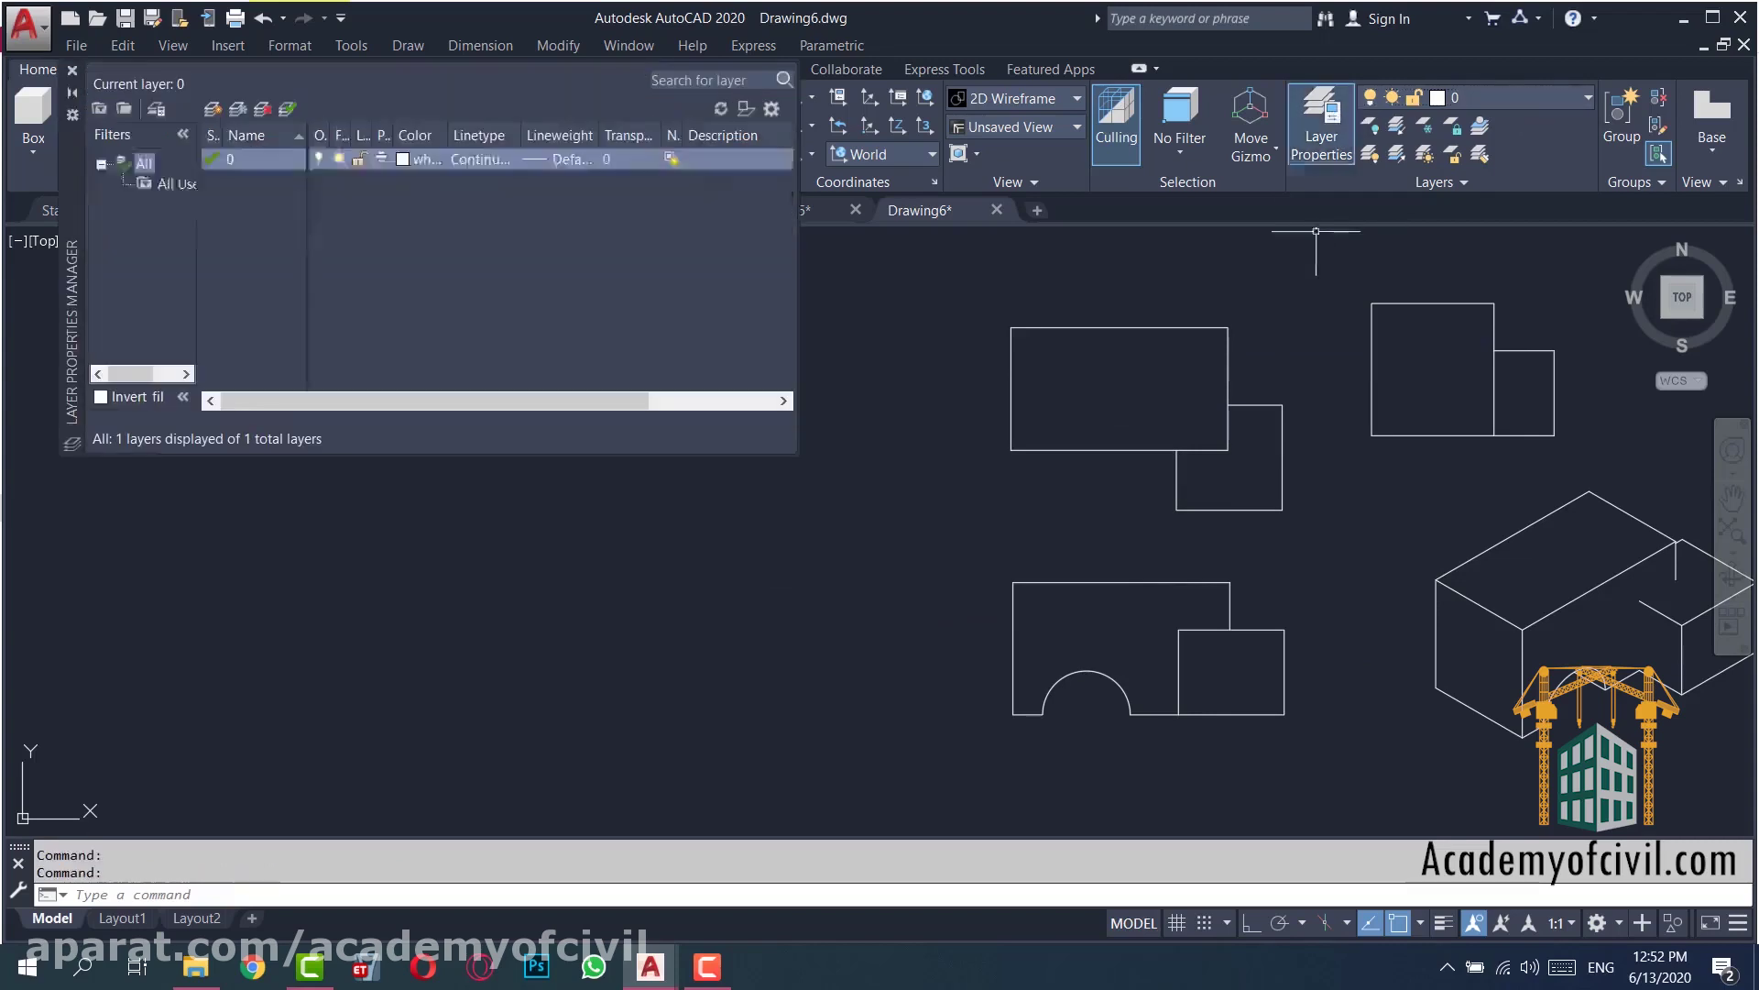
left_click(213, 109)
left_click(402, 180)
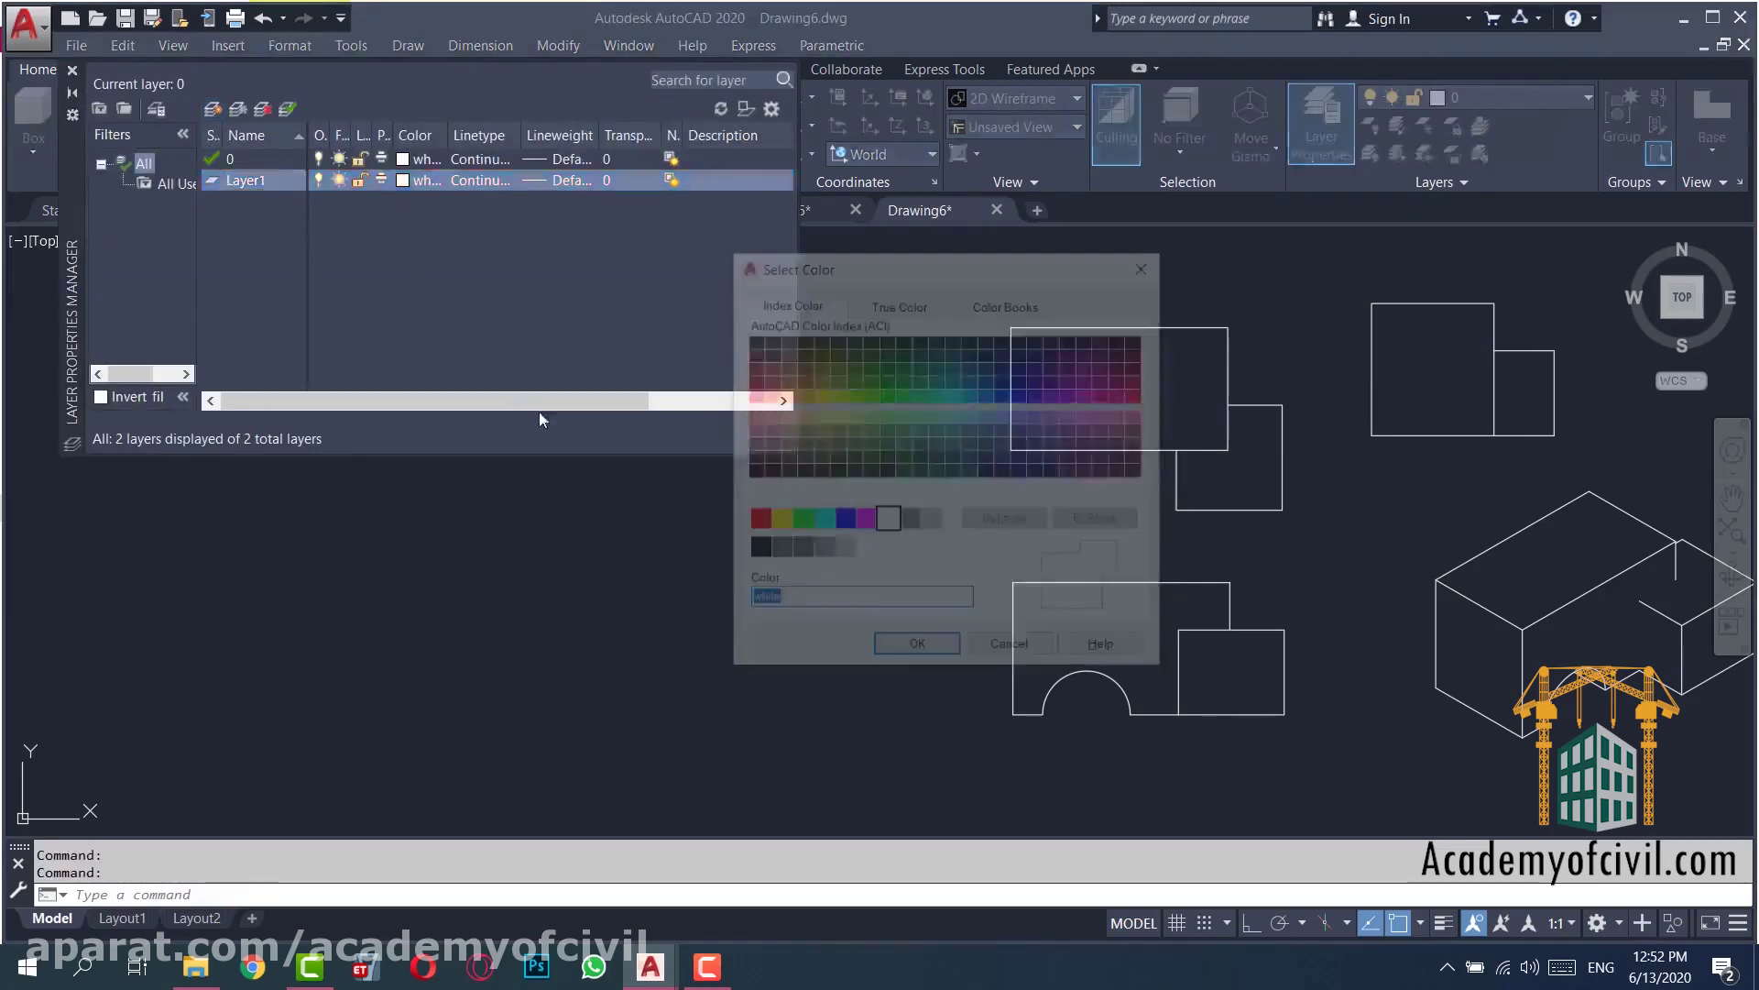
left_click(755, 521)
left_click(916, 651)
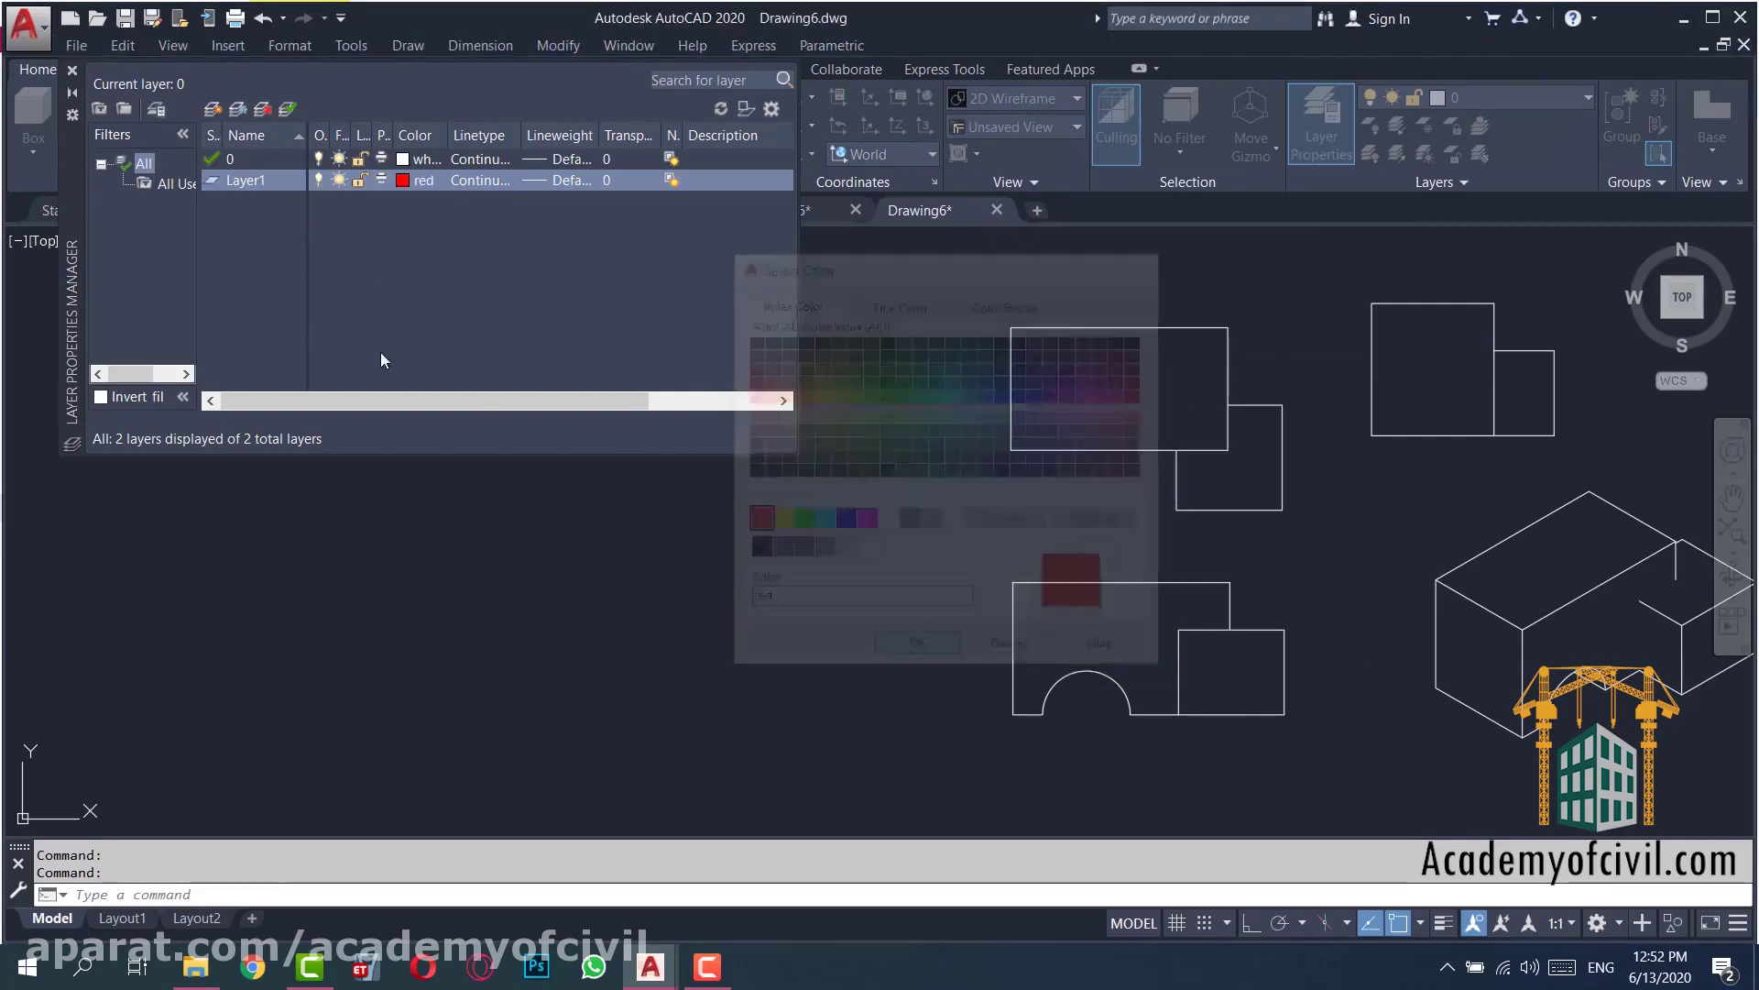
left_click(72, 70)
- Make Layer1 the current layer and start a line
left_click(1522, 154)
type("l")
key("Return")
scroll(632, 514, "down", 3)
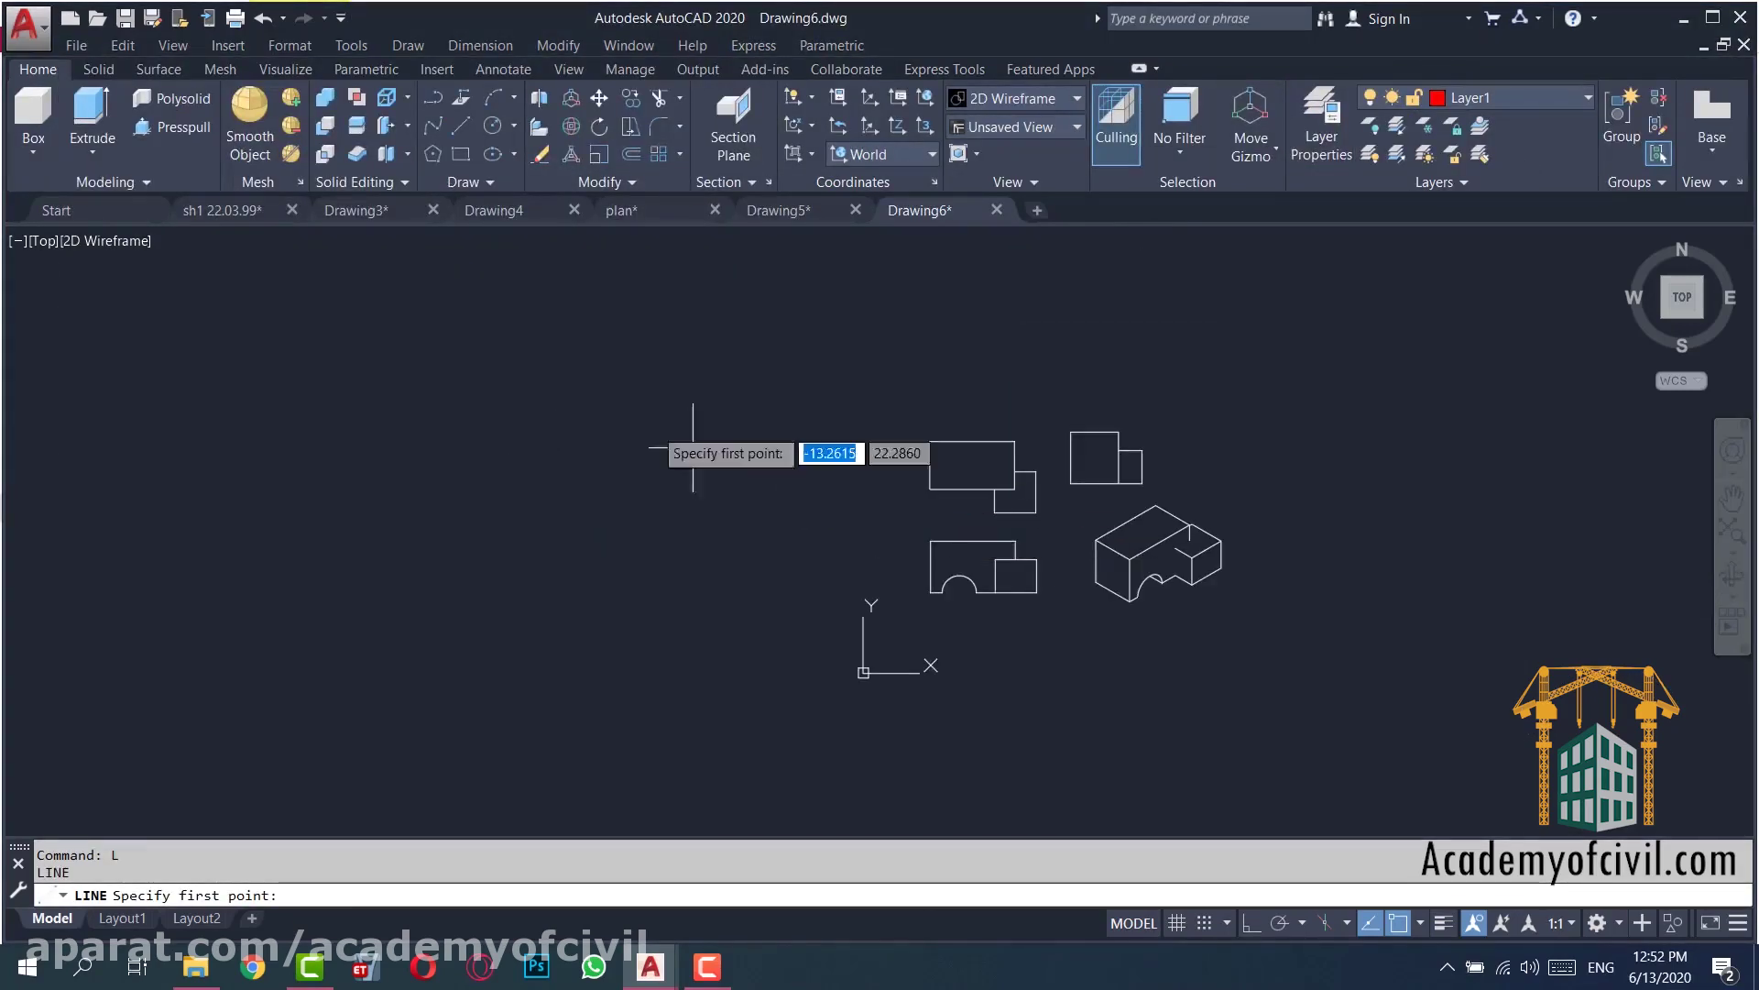
- Draw a vertical and a horizontal axis line crossing between the views, with Ortho on
left_click(623, 307)
key("F8")
left_click(623, 724)
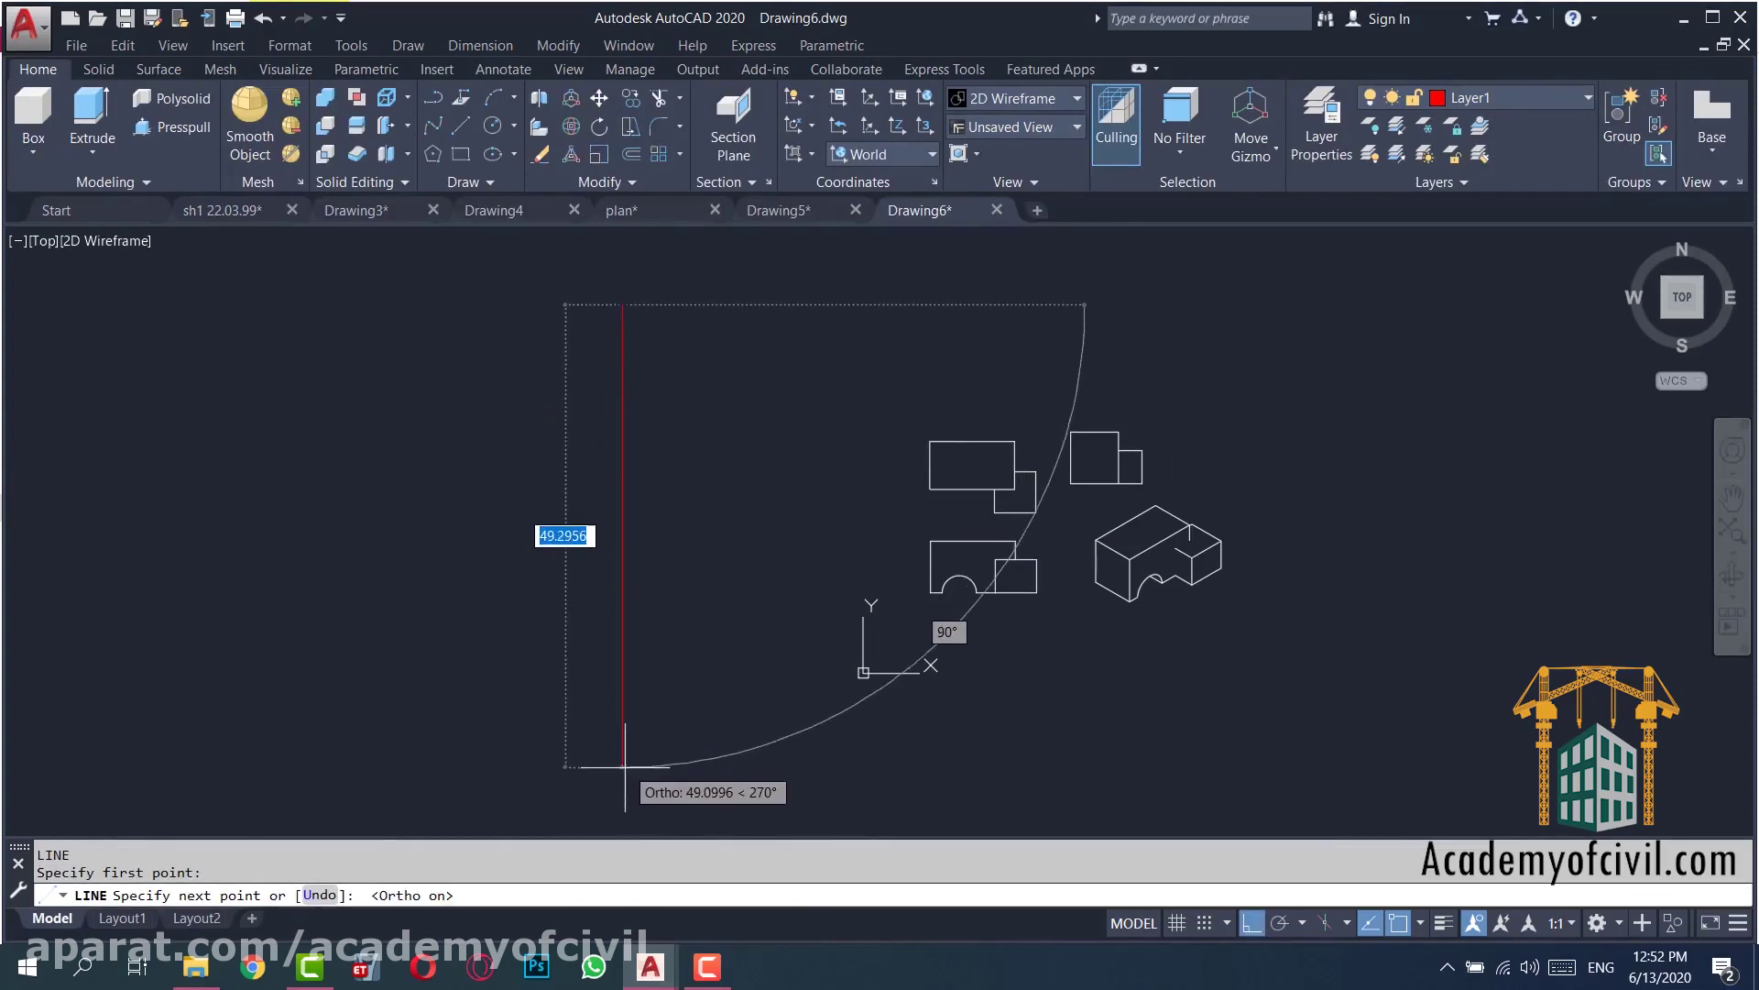
key("Escape")
key("Return")
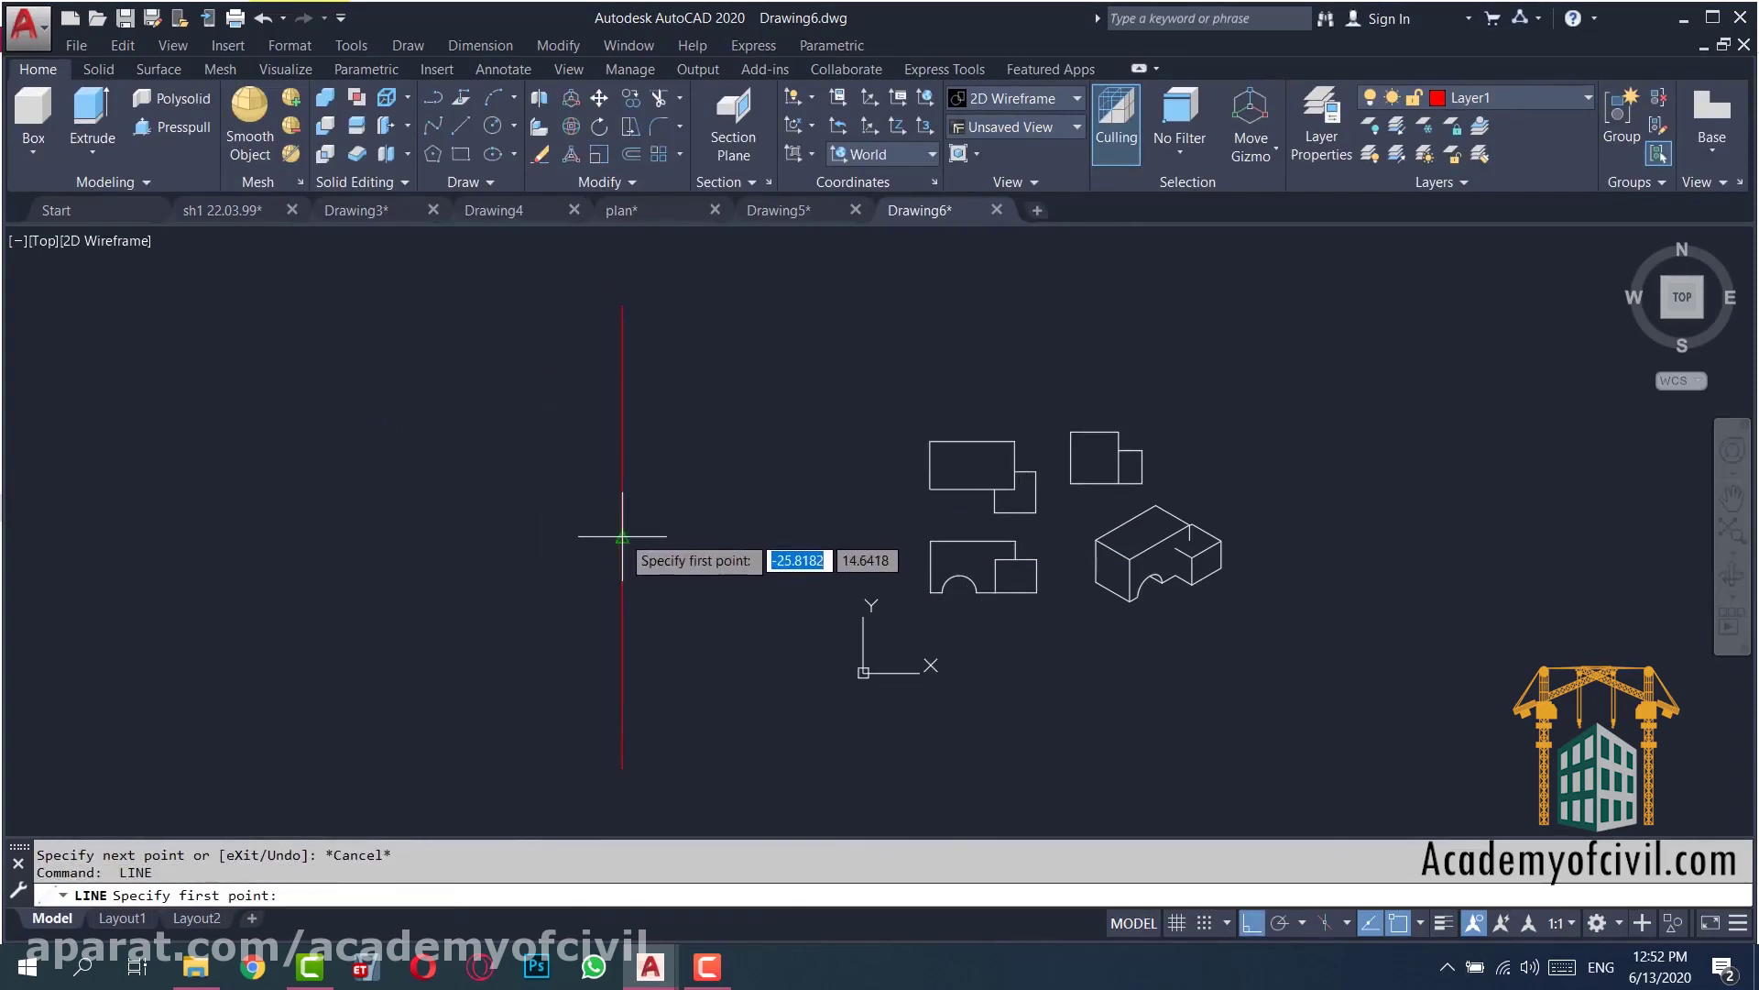
left_click(851, 537)
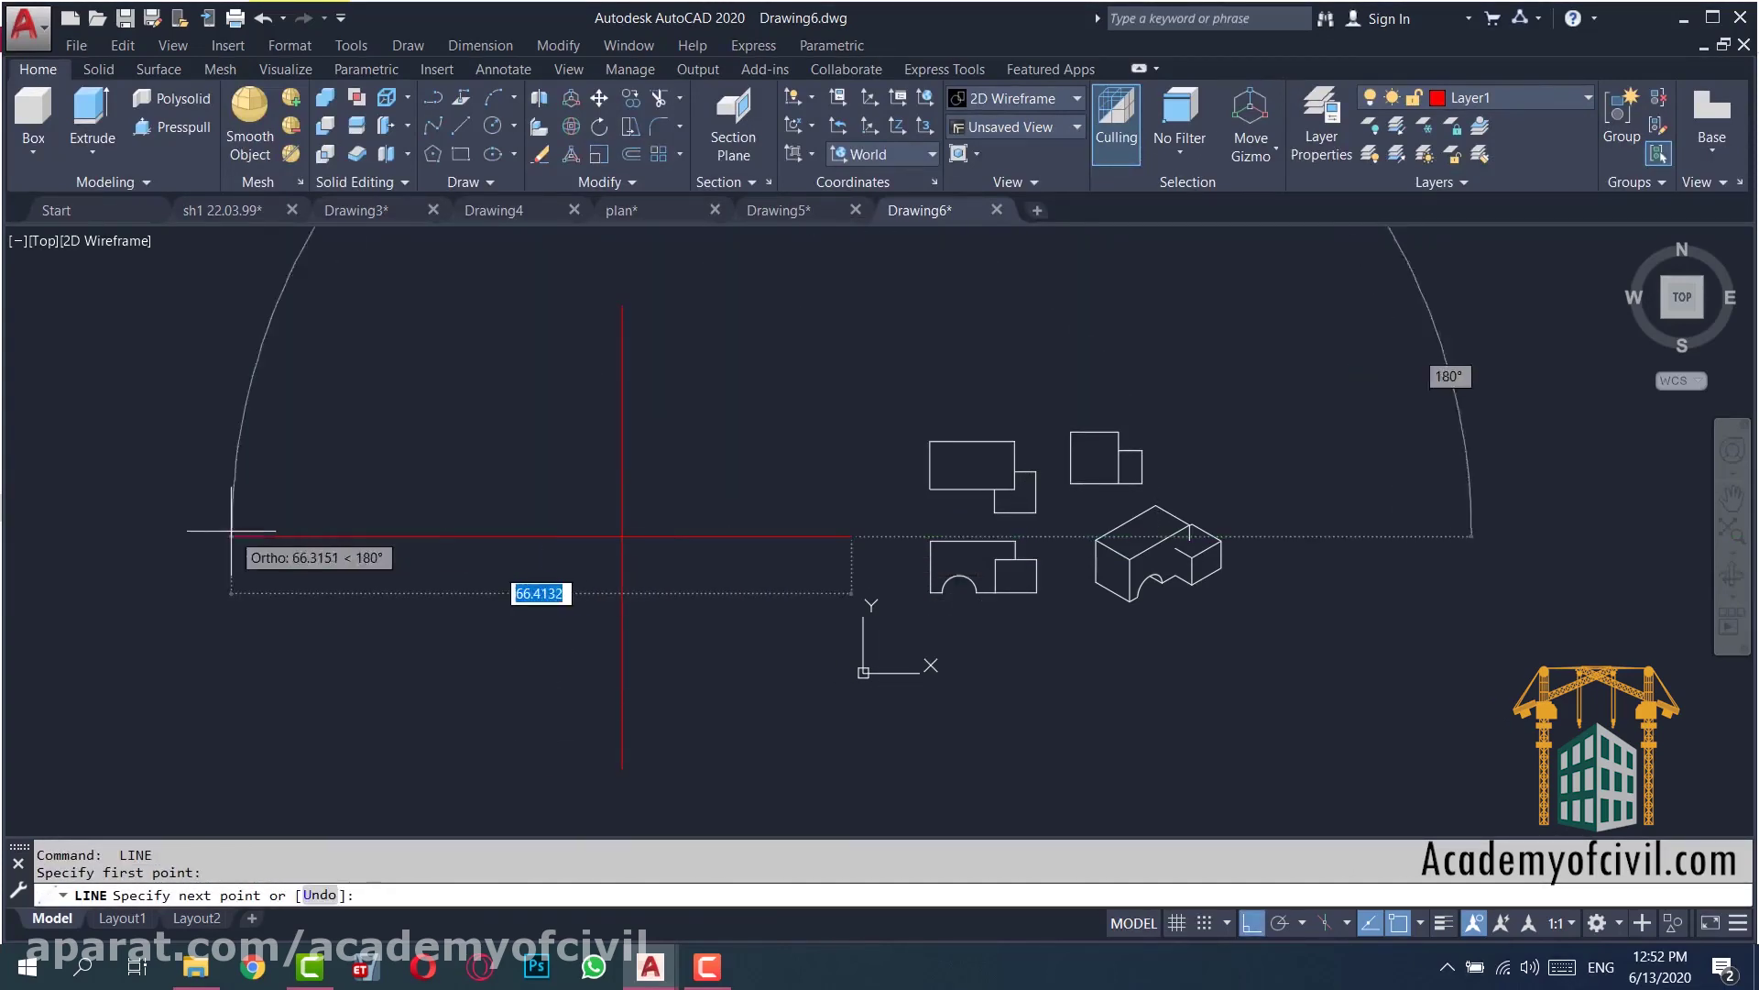
left_click(352, 537)
key("Escape")
- Move the top view rectangle into the lower-left quadrant
type("m")
key("Return")
left_click_drag(976, 495, 917, 500)
key("Return")
left_click(993, 446)
key("F8")
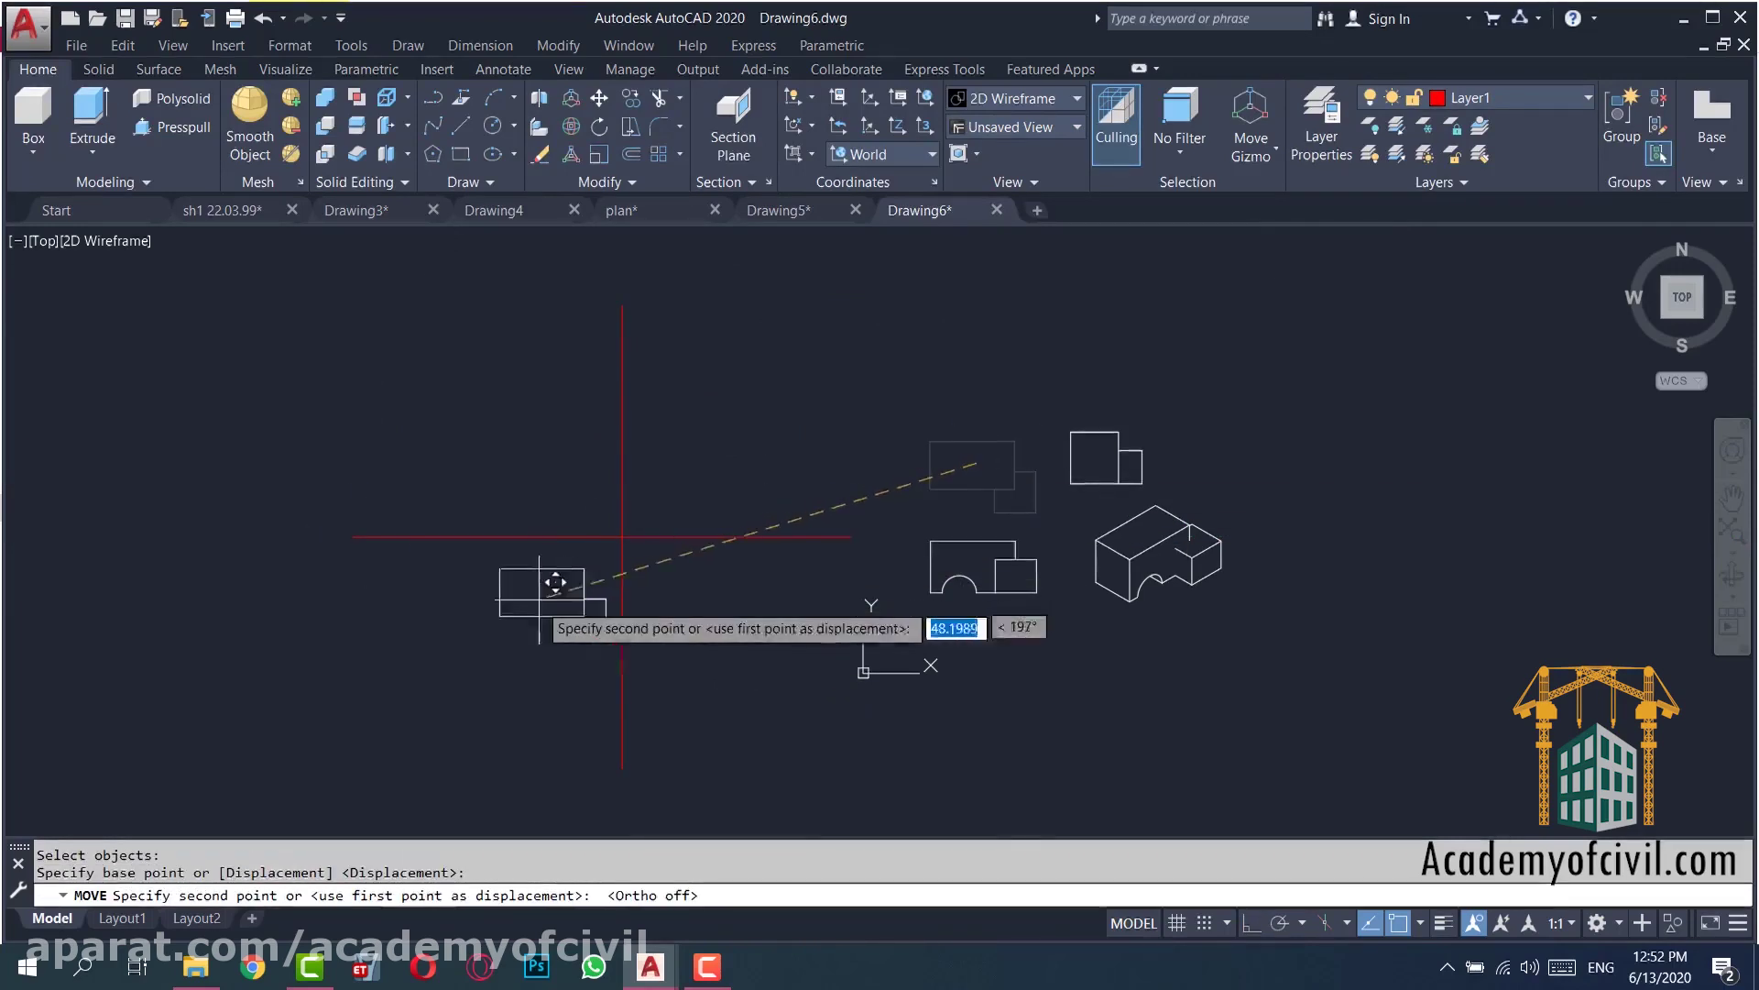
left_click(518, 606)
scroll(428, 619, "up", 2)
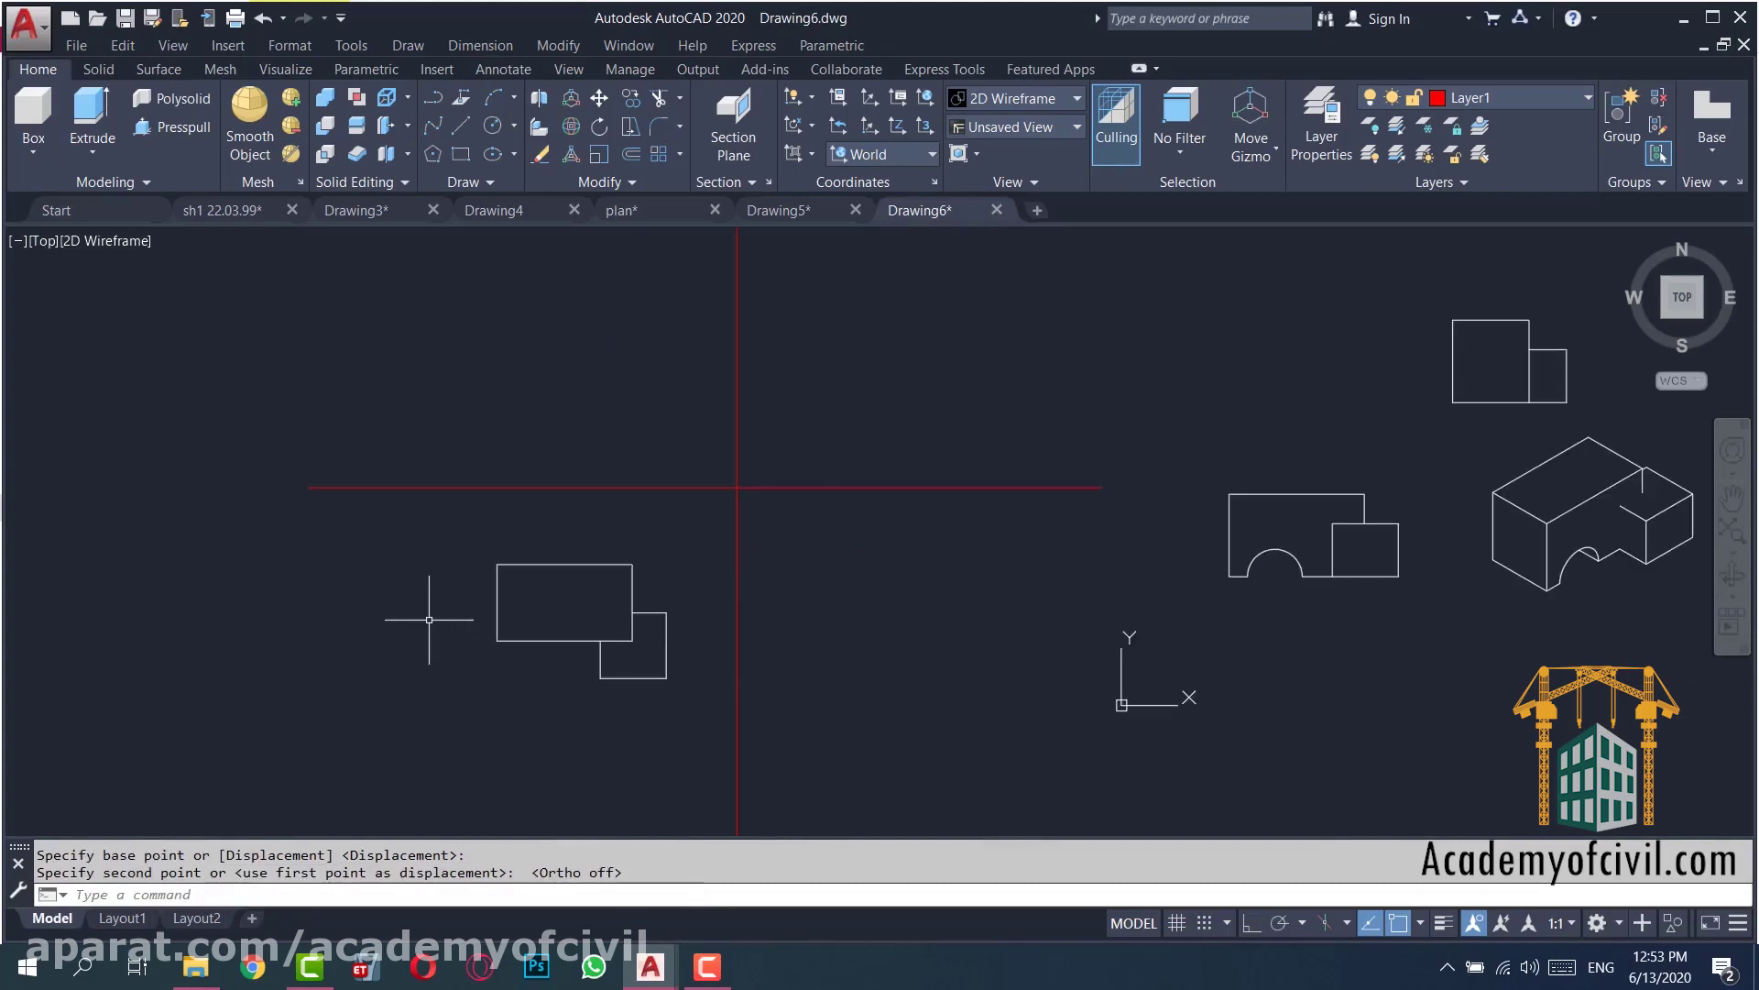
- Move the front view with the arc cutout above the top view
type("m")
key("Return")
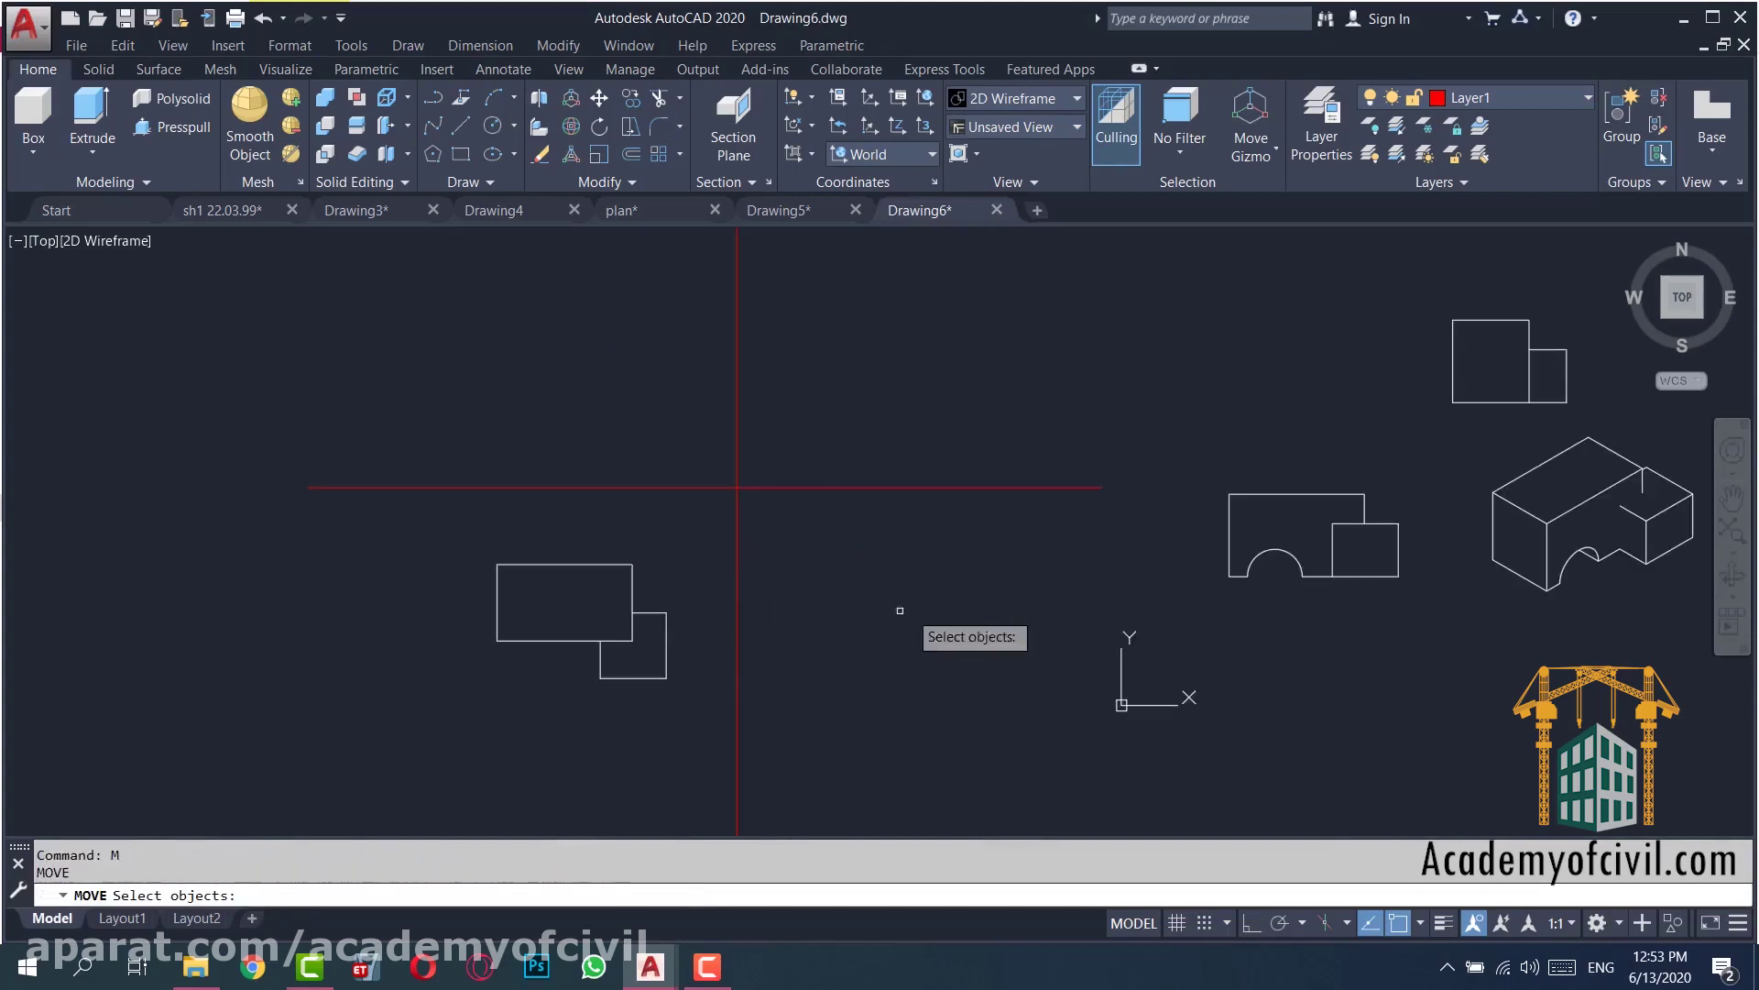
left_click_drag(1356, 421, 1296, 629)
key("Return")
left_click(1229, 576)
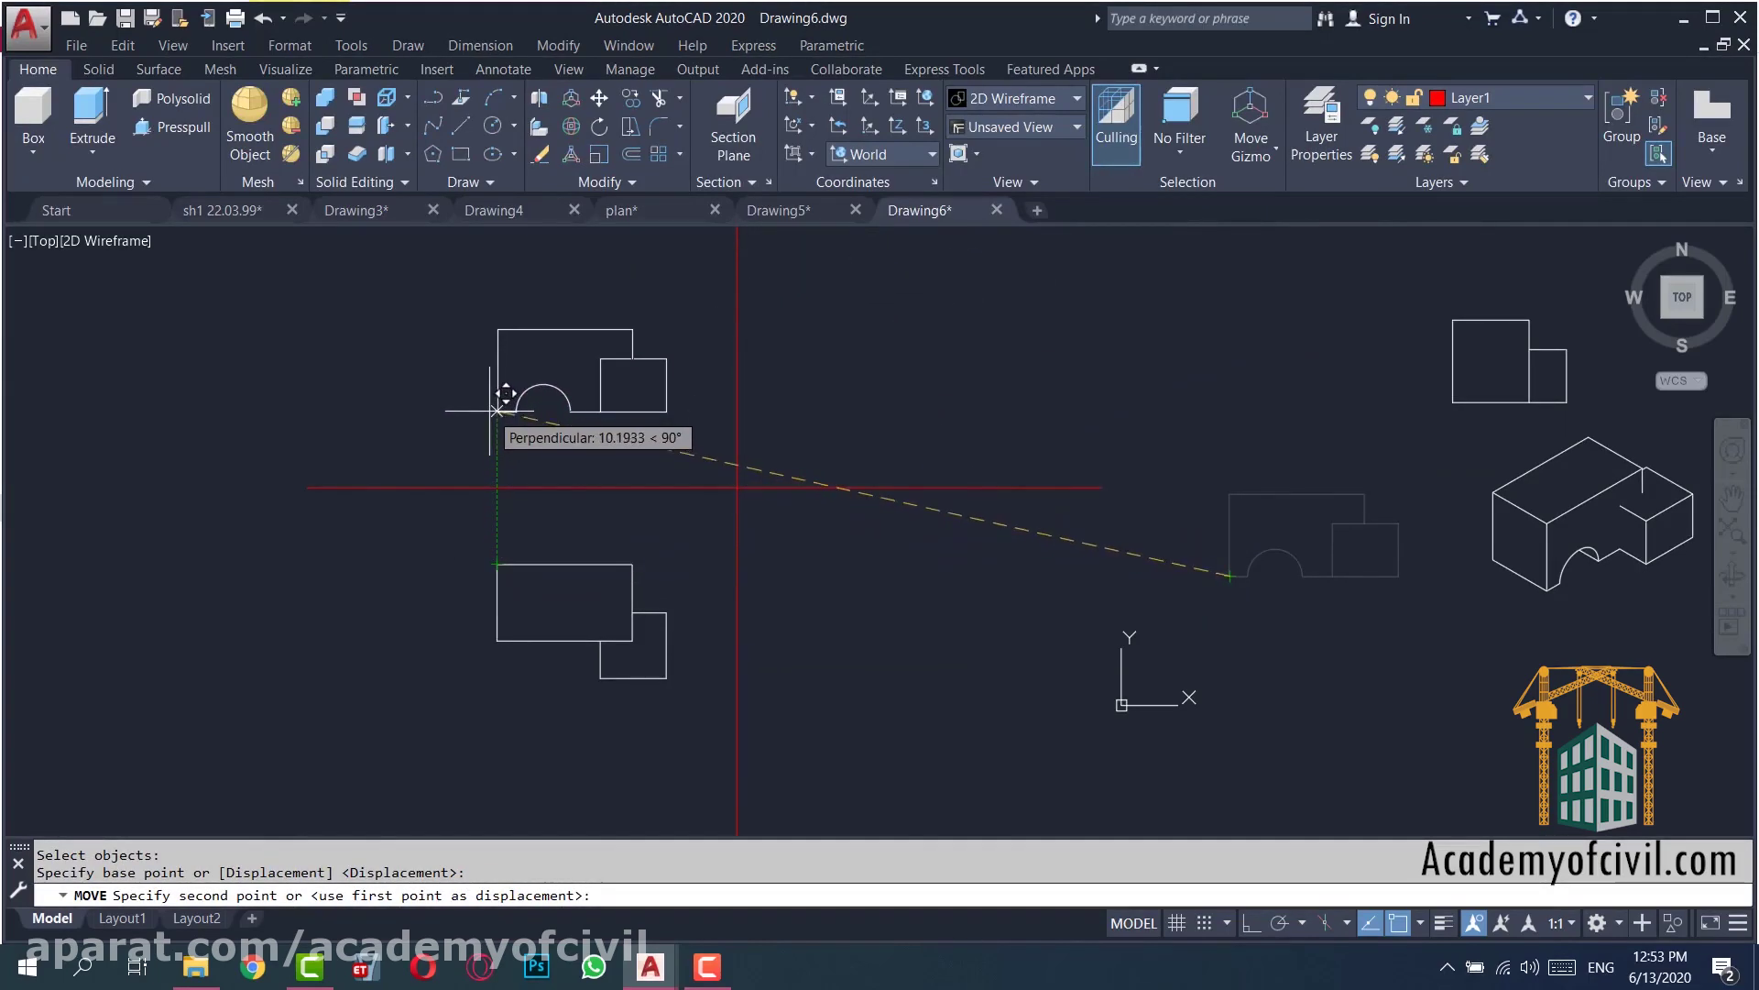
left_click(490, 413)
middle_click_drag(1133, 427, 1081, 472)
- Move the side view beside the front view in the upper-right quadrant
type("m")
key("Return")
left_click(1481, 310)
left_click(1437, 385)
left_click(1402, 449)
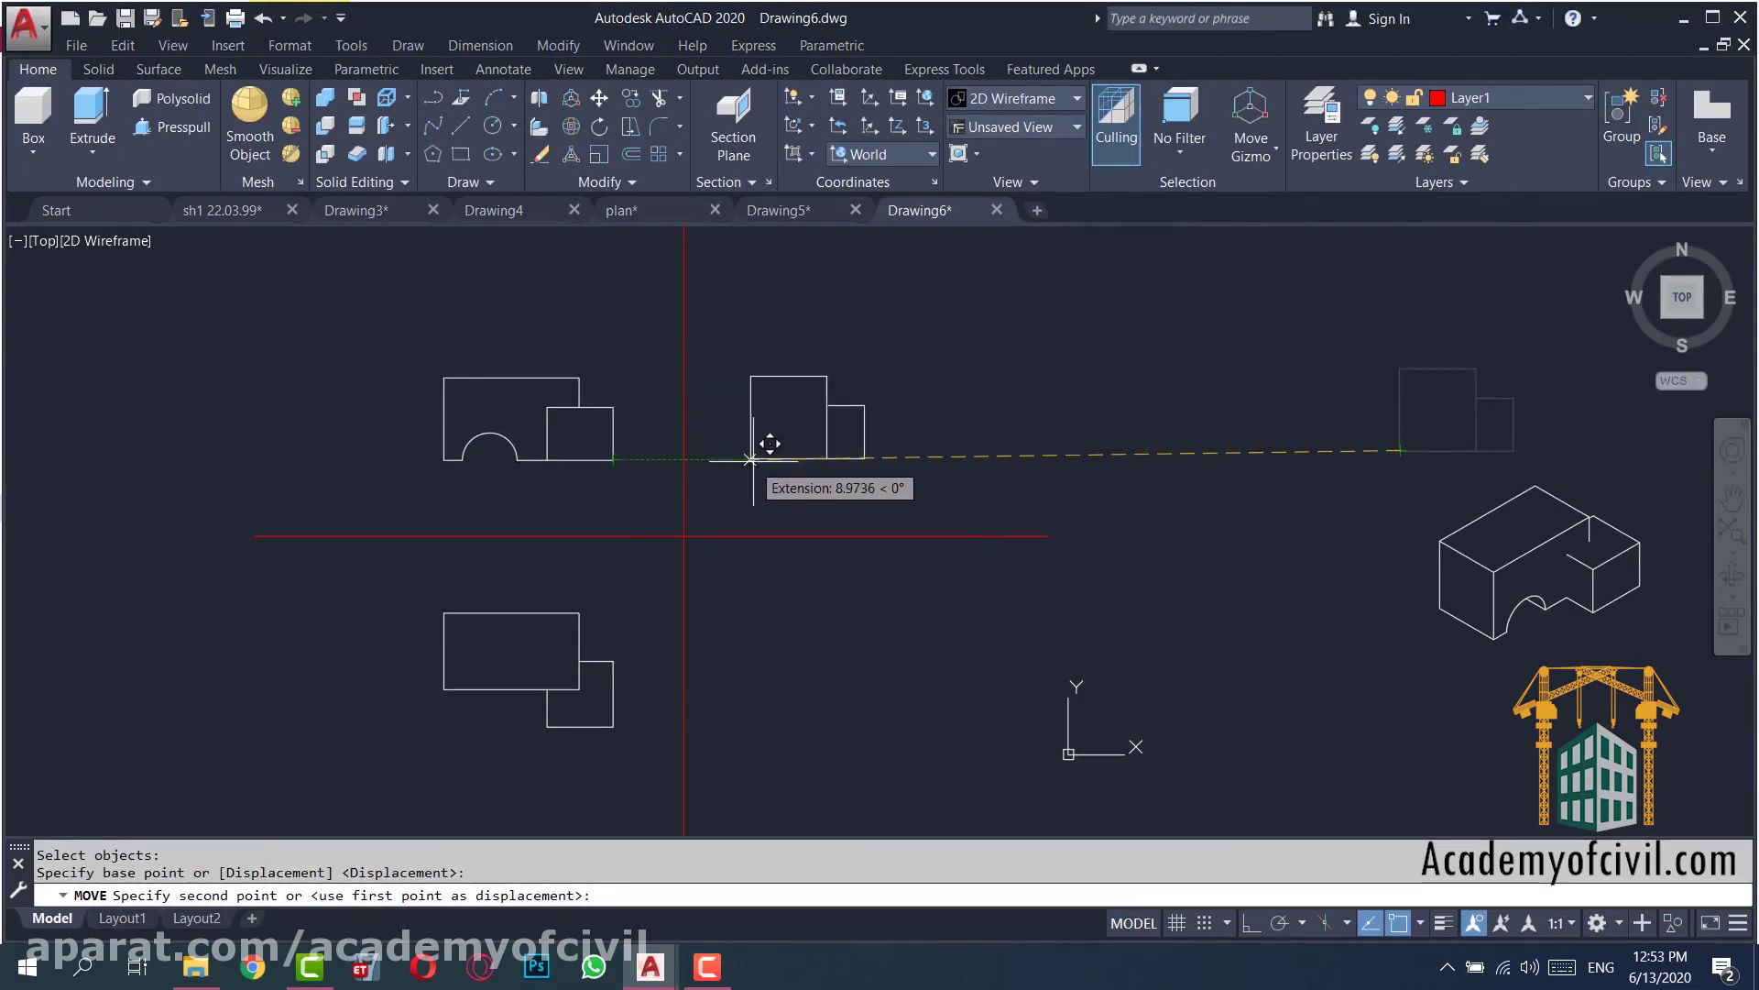
left_click(775, 460)
middle_click_drag(746, 510, 735, 465)
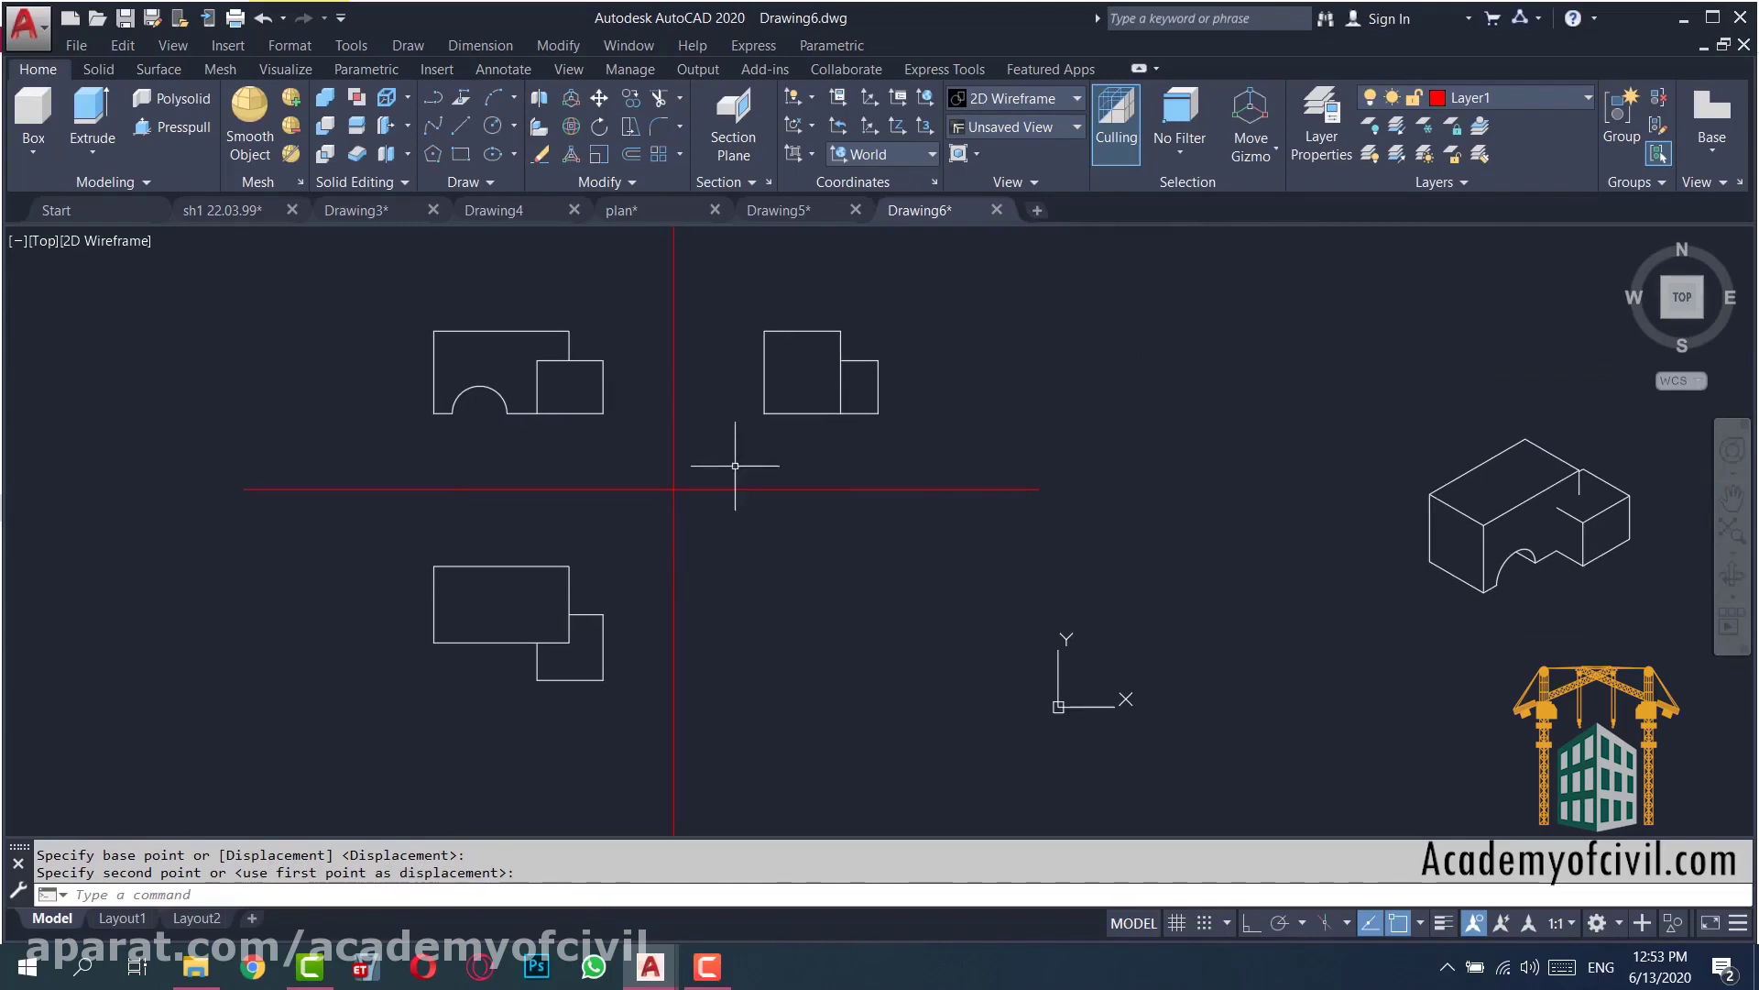
- Move the isometric block into the lower-right quadrant and recentre the drawing
type("m")
key("Return")
left_click(1473, 419)
left_click(1437, 495)
key("Return")
left_click(1475, 520)
left_click(829, 617)
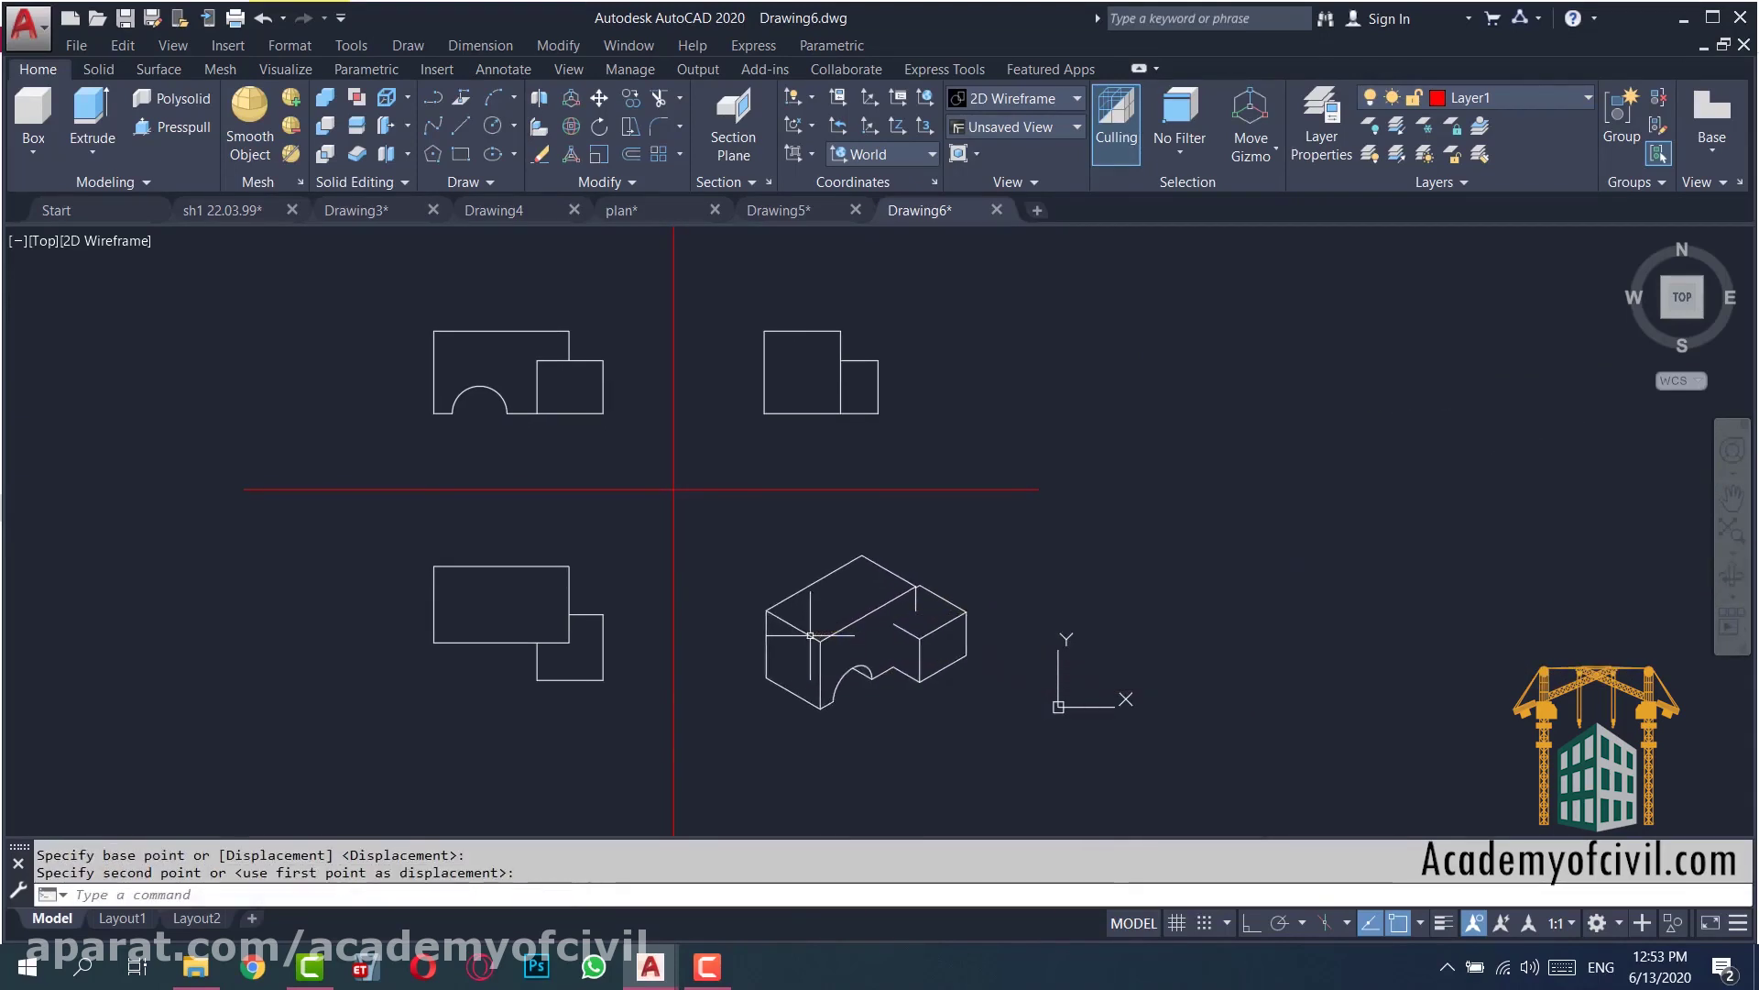
middle_click_drag(715, 566, 879, 585)
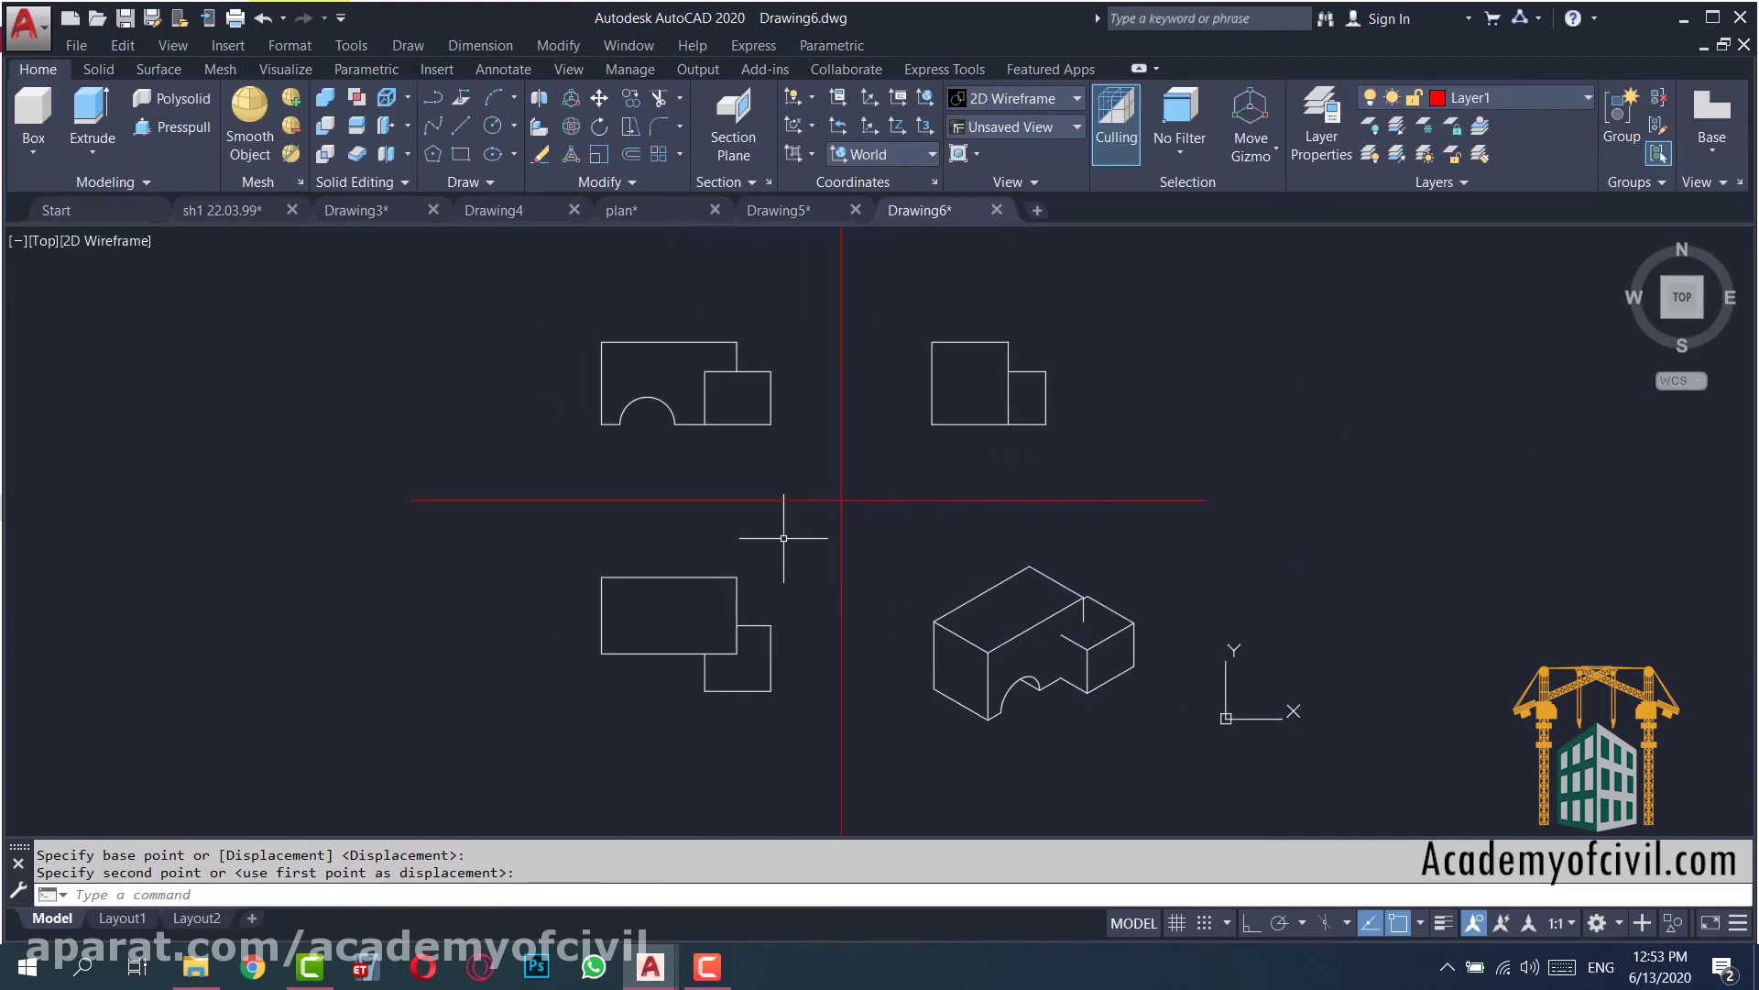
scroll(783, 538, "up", 1)
scroll(793, 578, "up", 1)
scroll(794, 602, "up", 1)
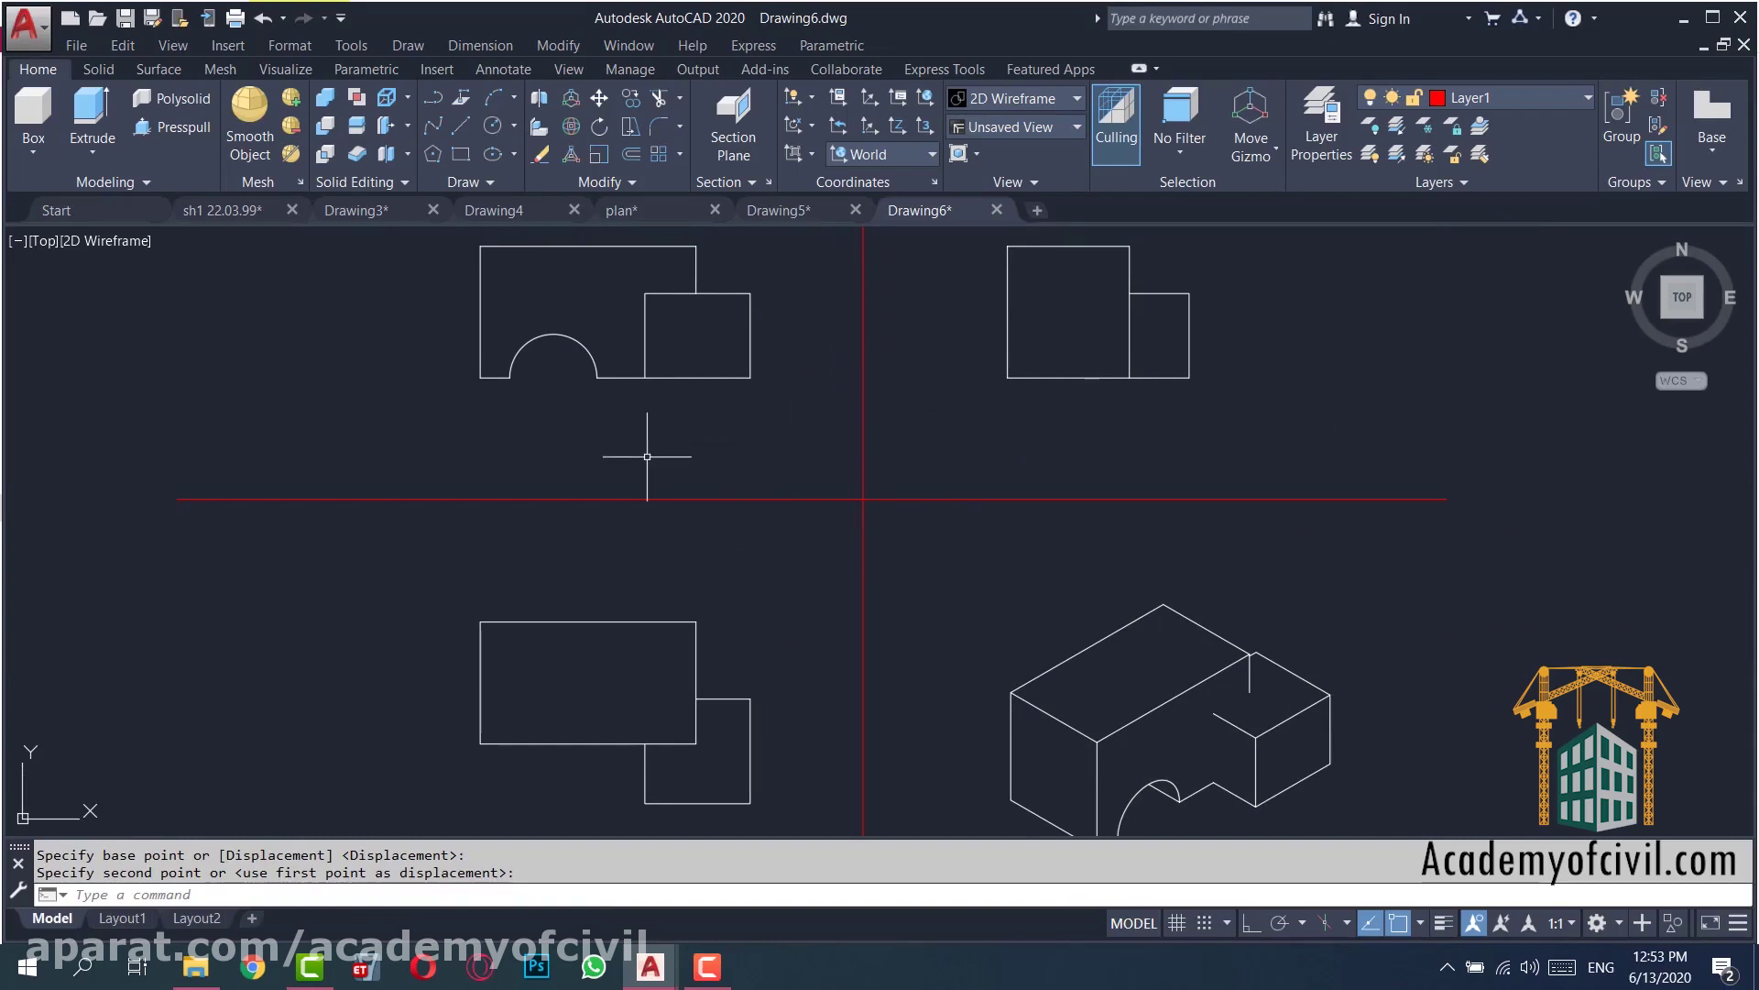
- Draw three vertical projection lines linking the edges of the two left-hand views
type("l")
key("Return")
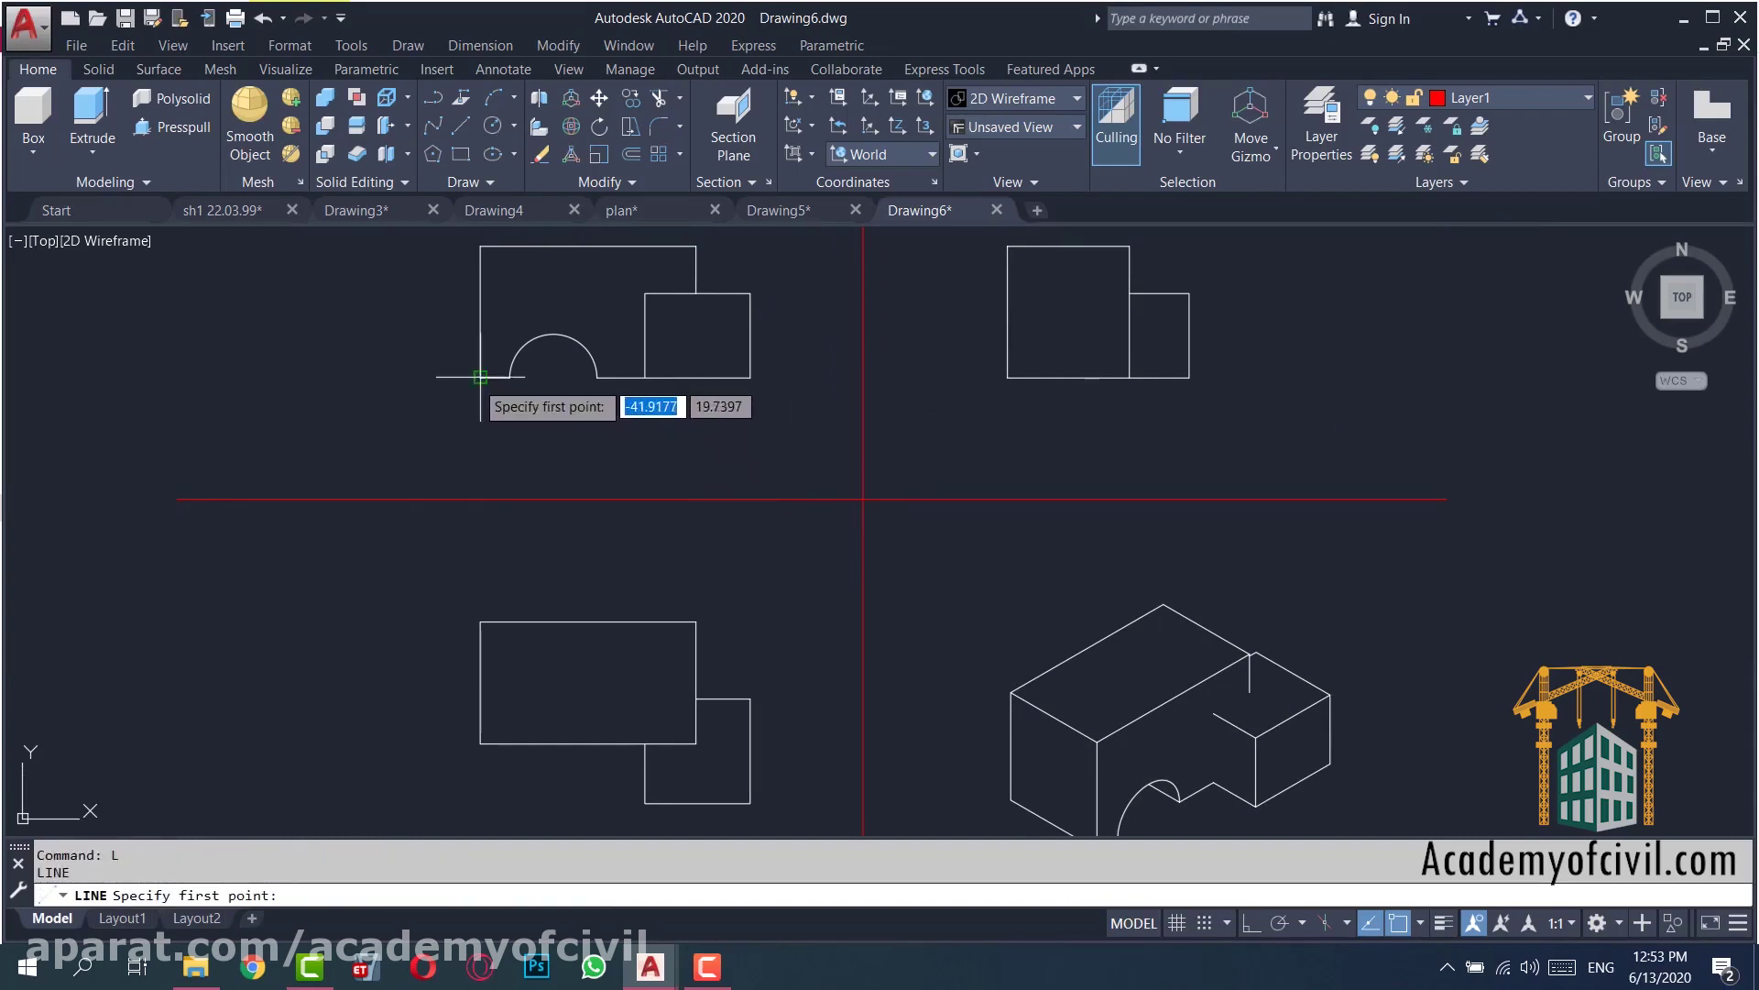
left_click(480, 377)
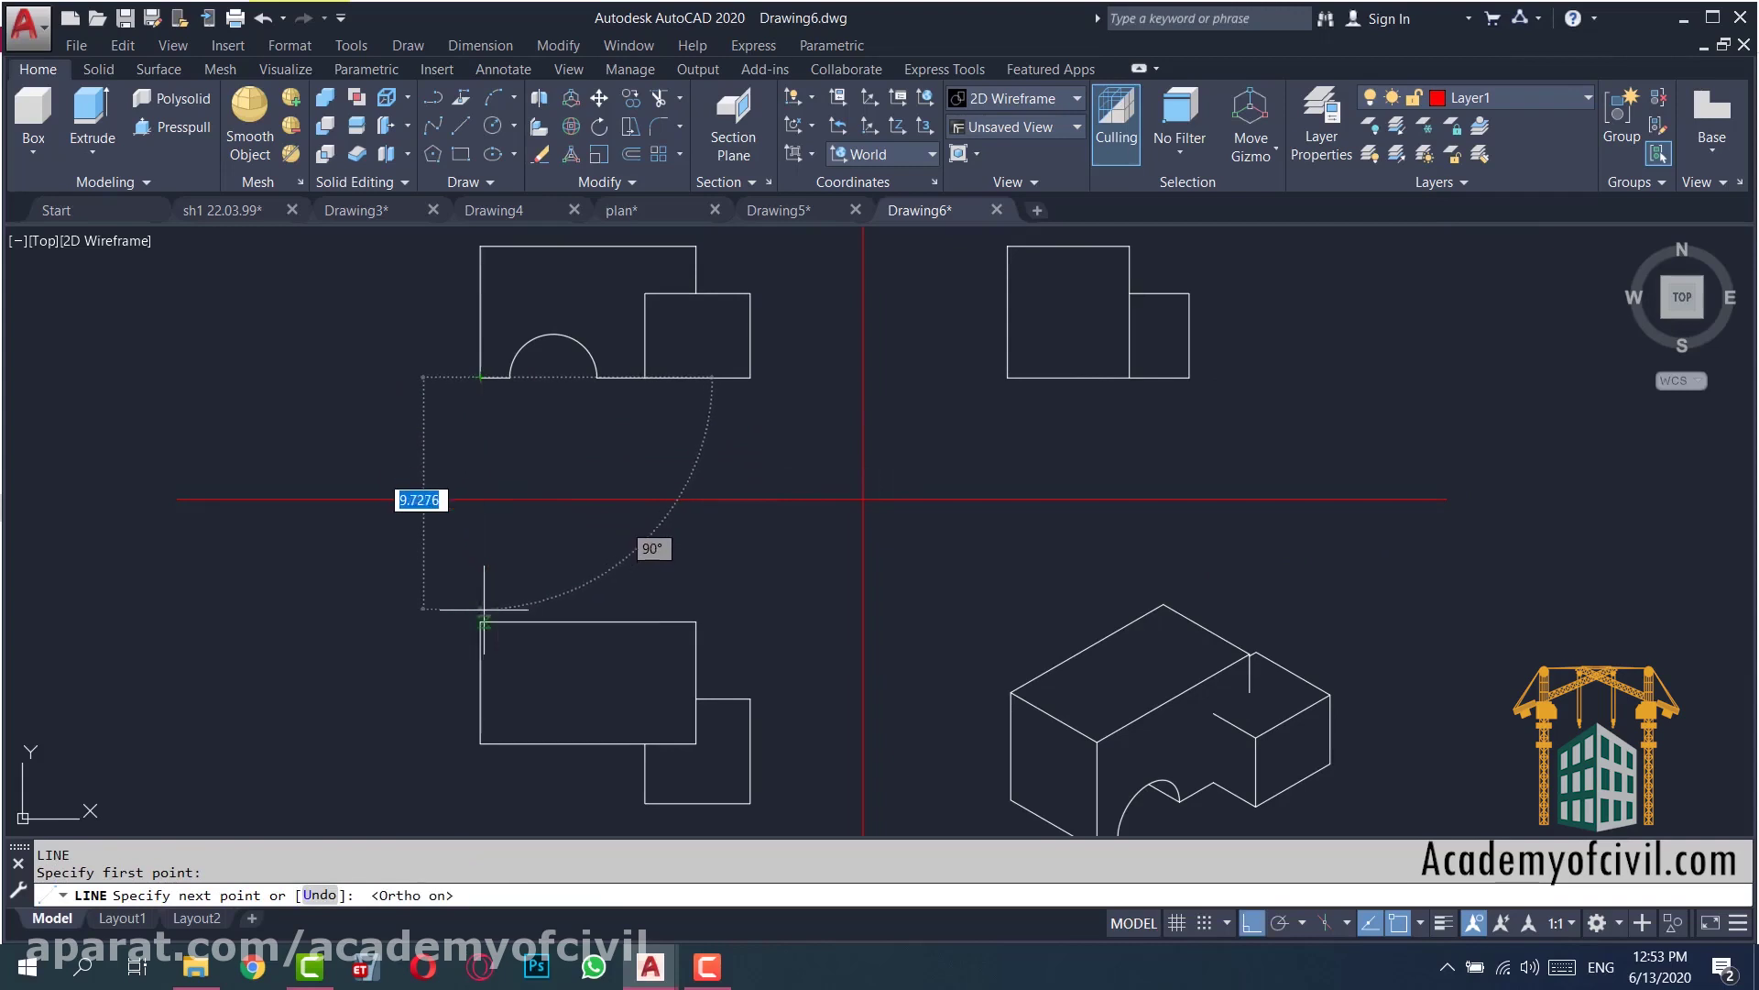
key("F8")
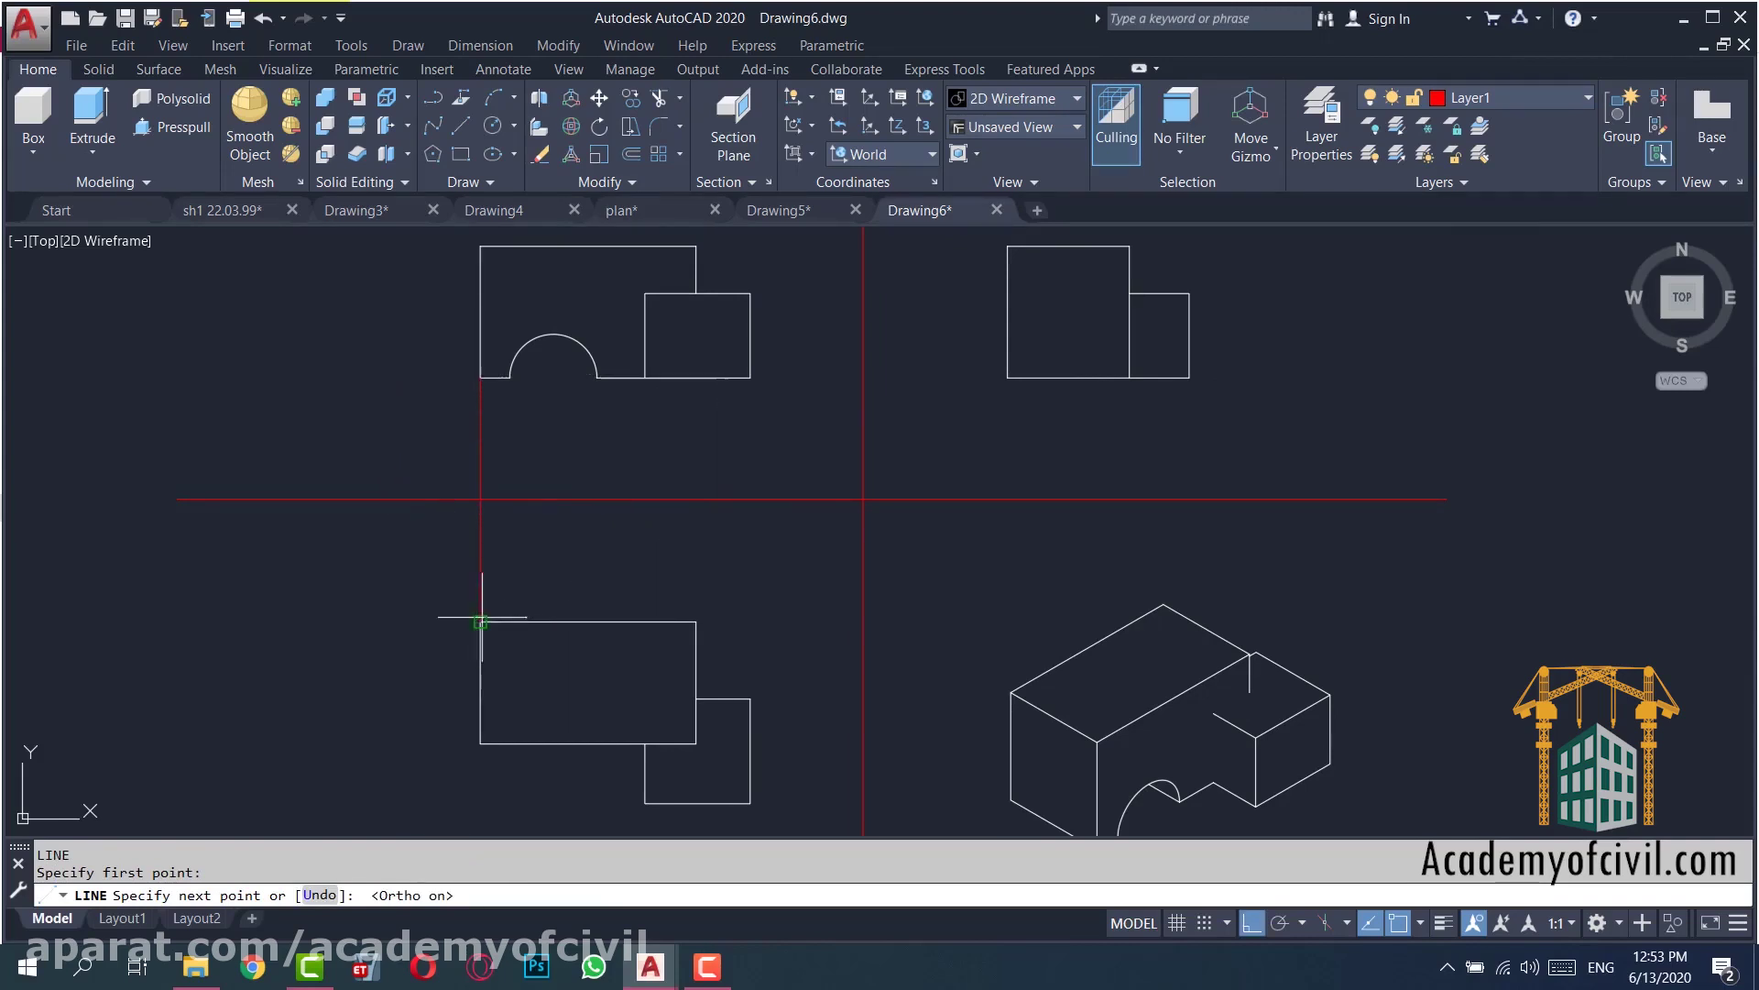
key("Escape")
key("Return")
left_click(697, 292)
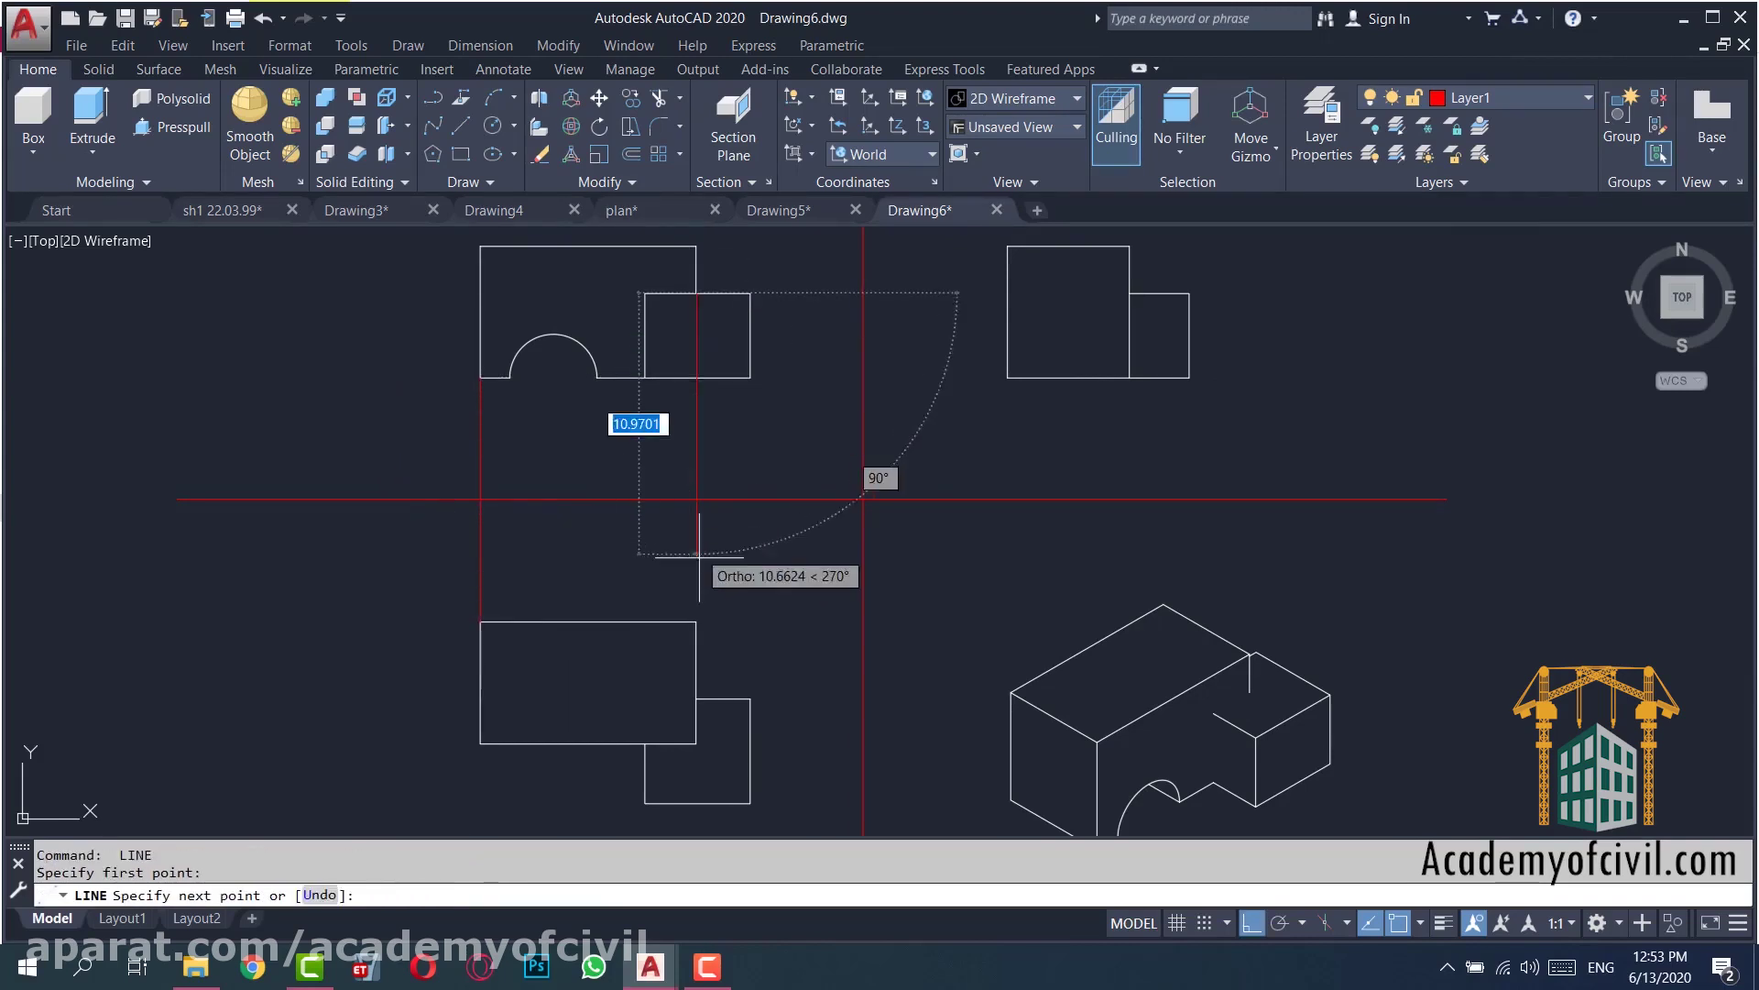
left_click(697, 621)
key("Escape")
key("Return")
left_click(750, 377)
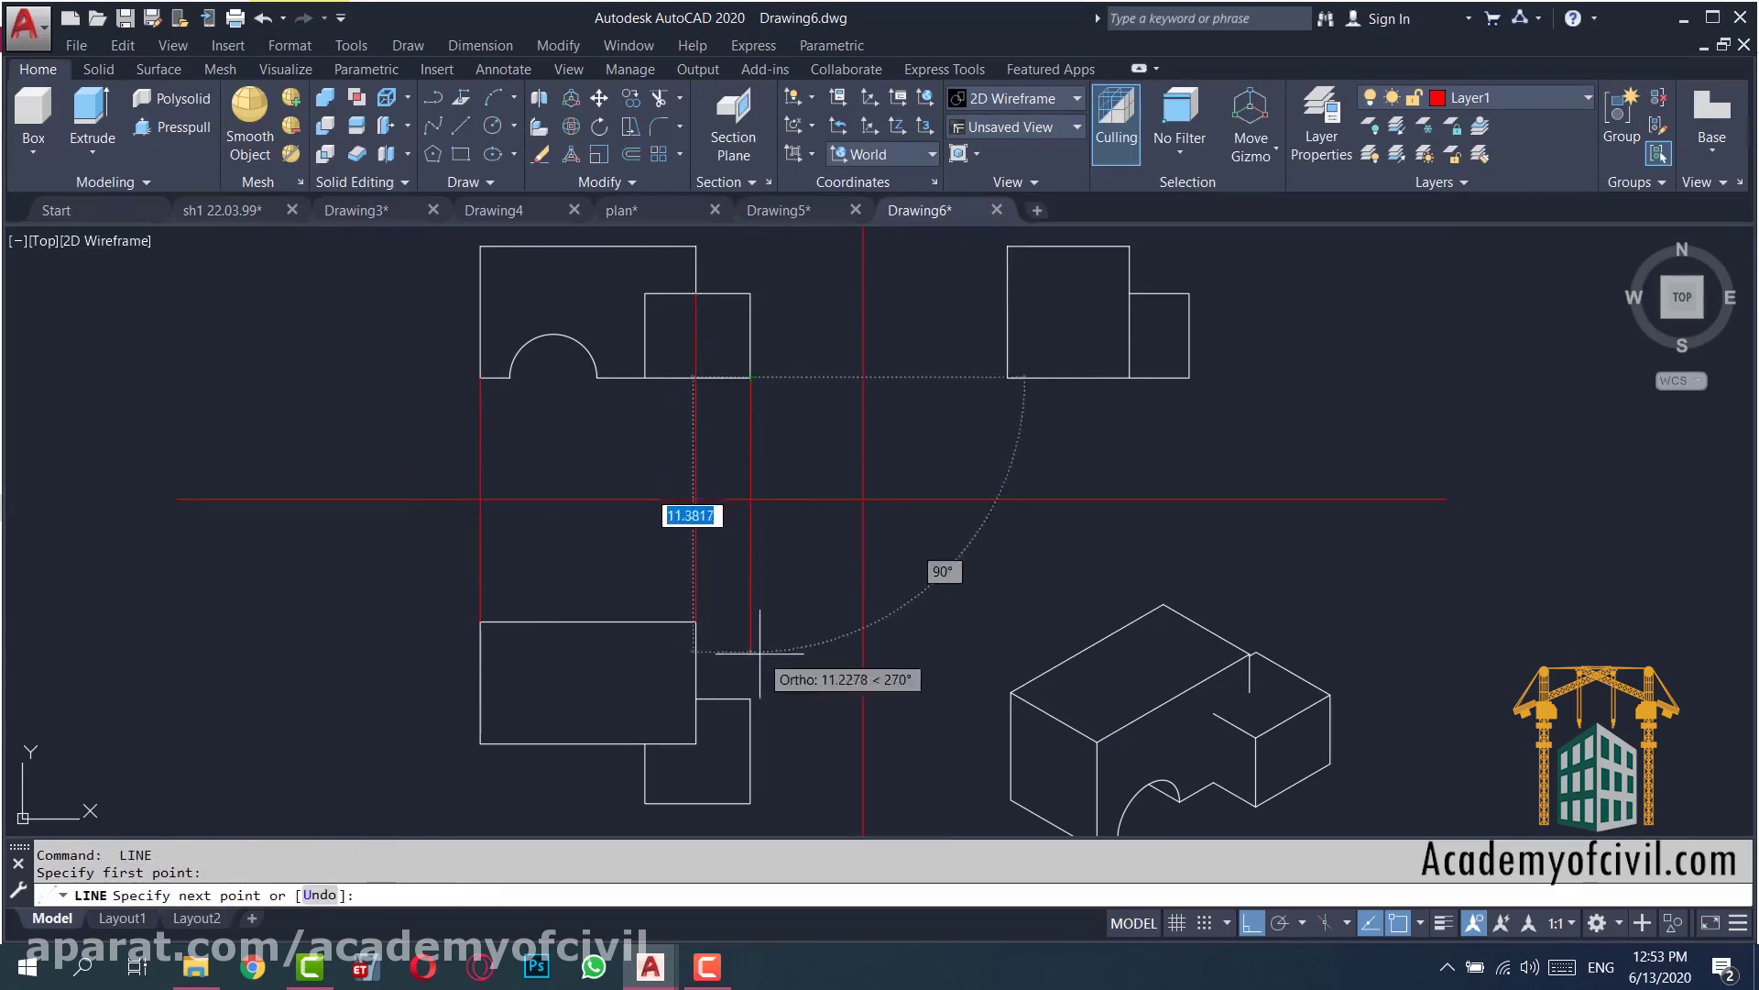
left_click(751, 698)
key("Escape")
- Inspect the projection lines' properties, then open the Layer Properties Manager
left_click(781, 428)
left_click(468, 432)
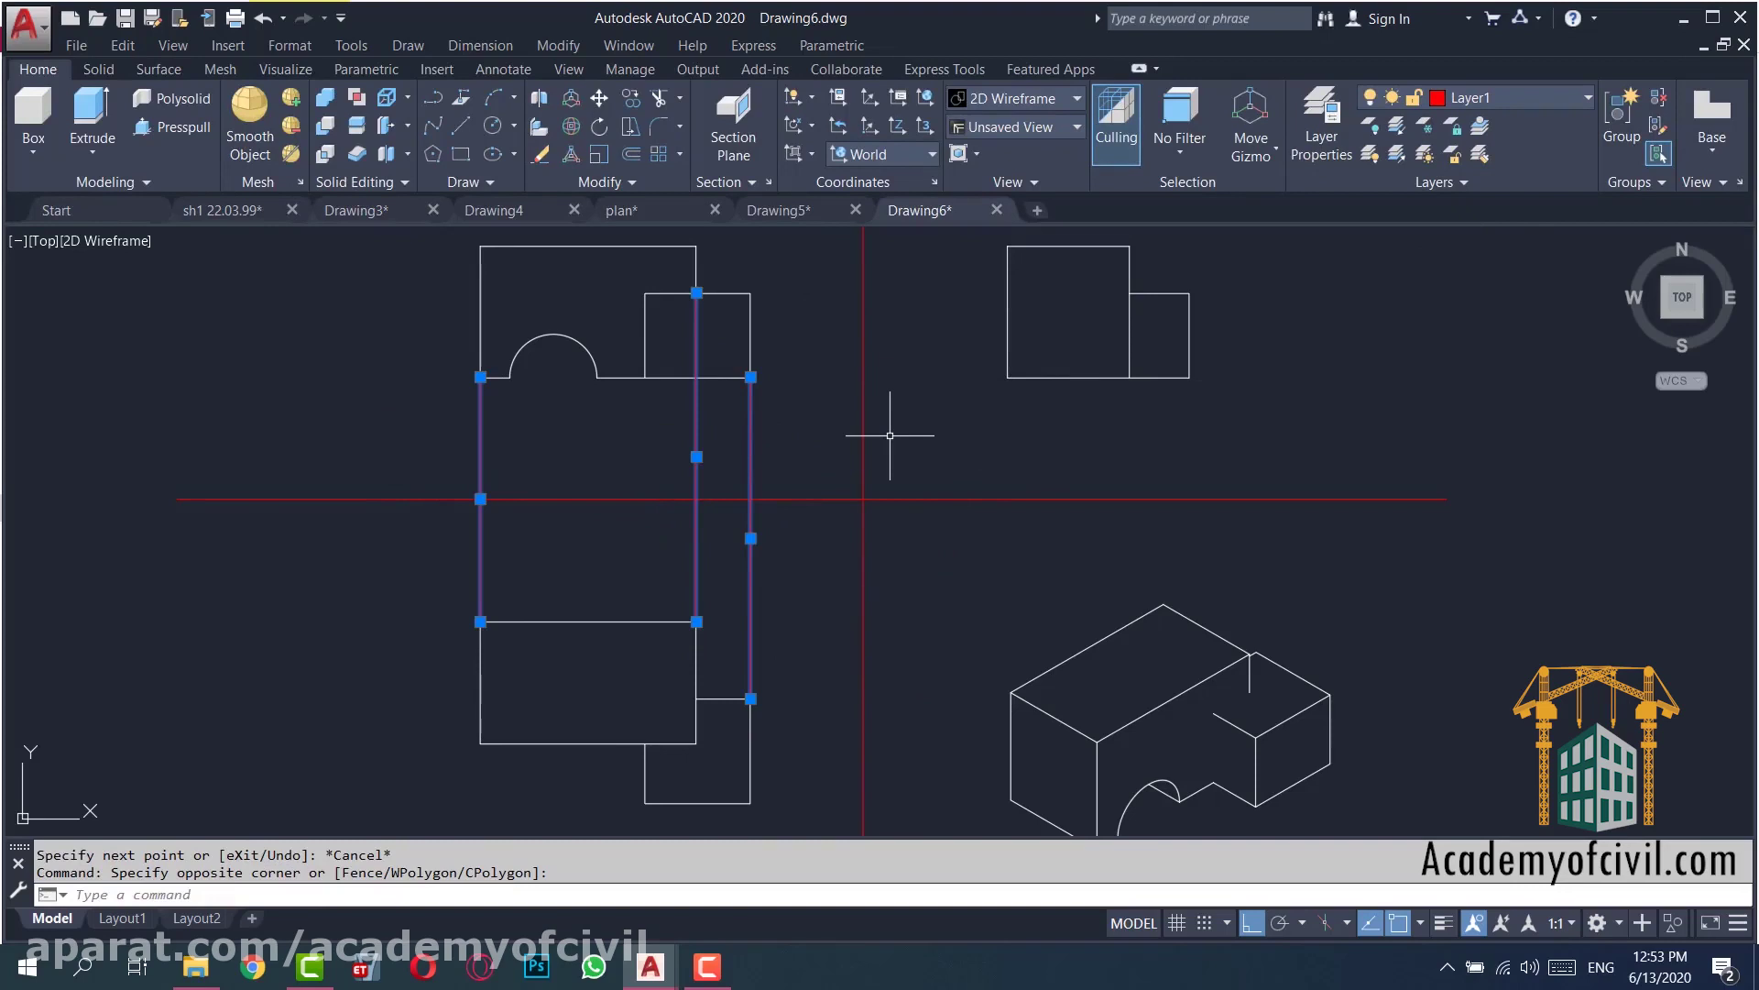
key("ctrl+1")
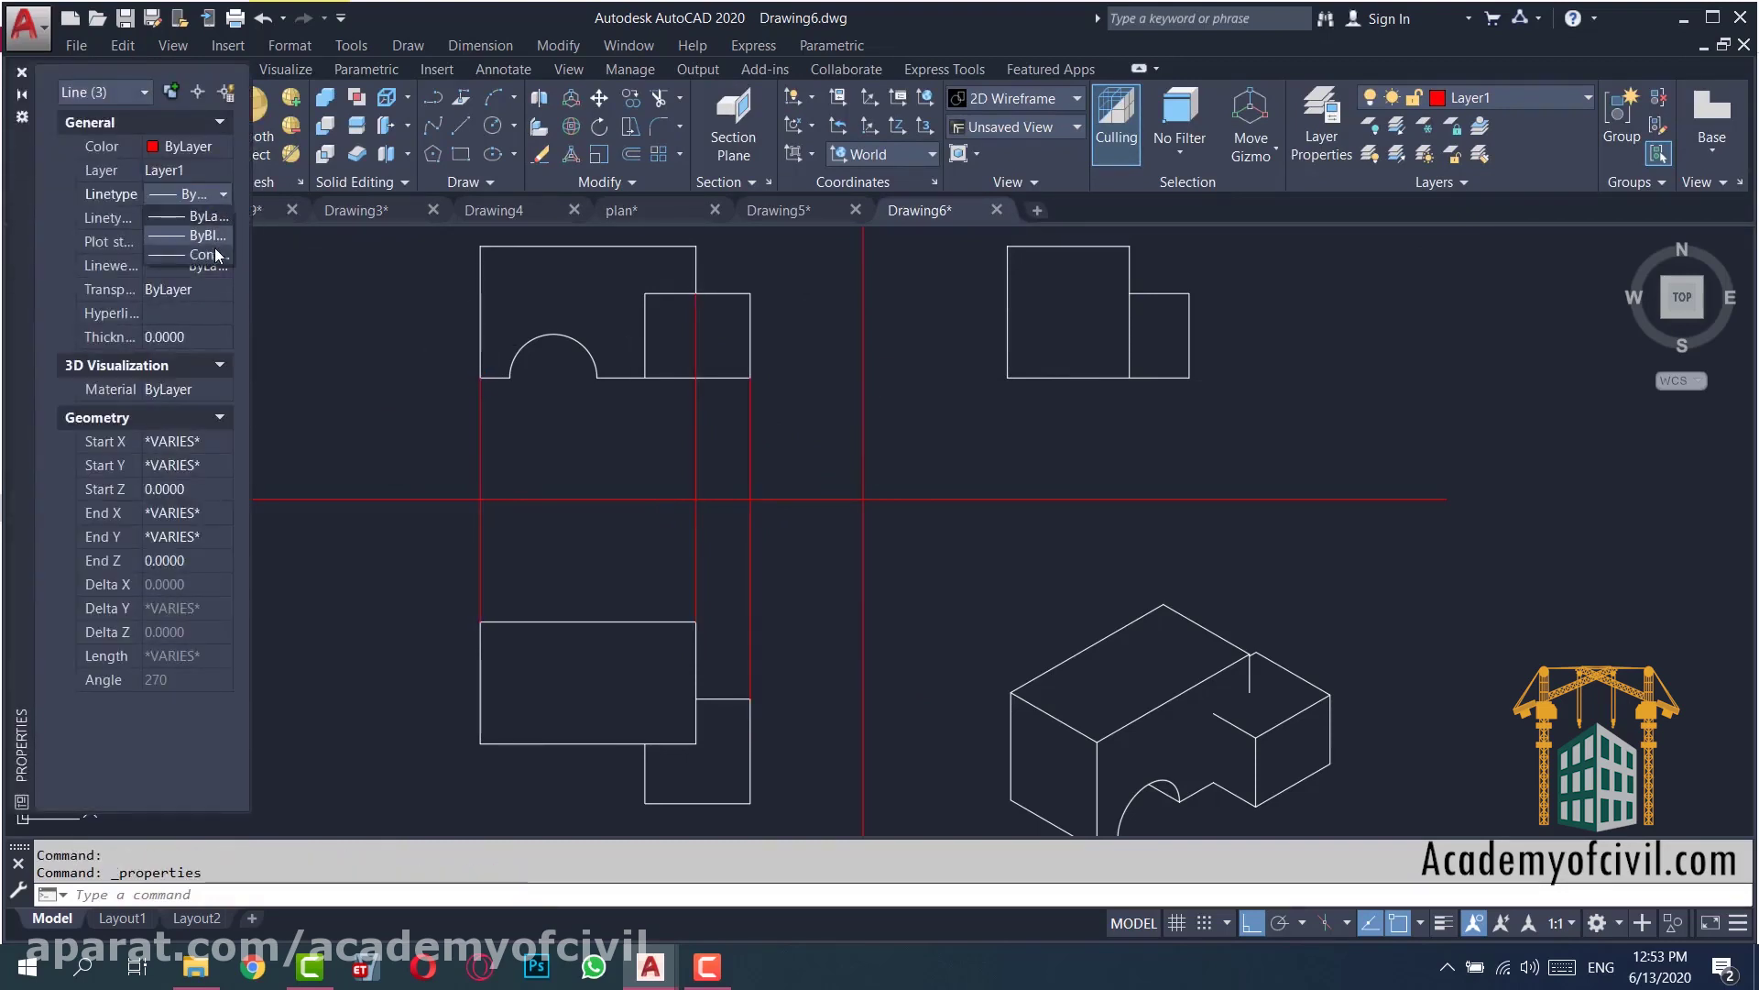
key("Escape")
key("Escape")
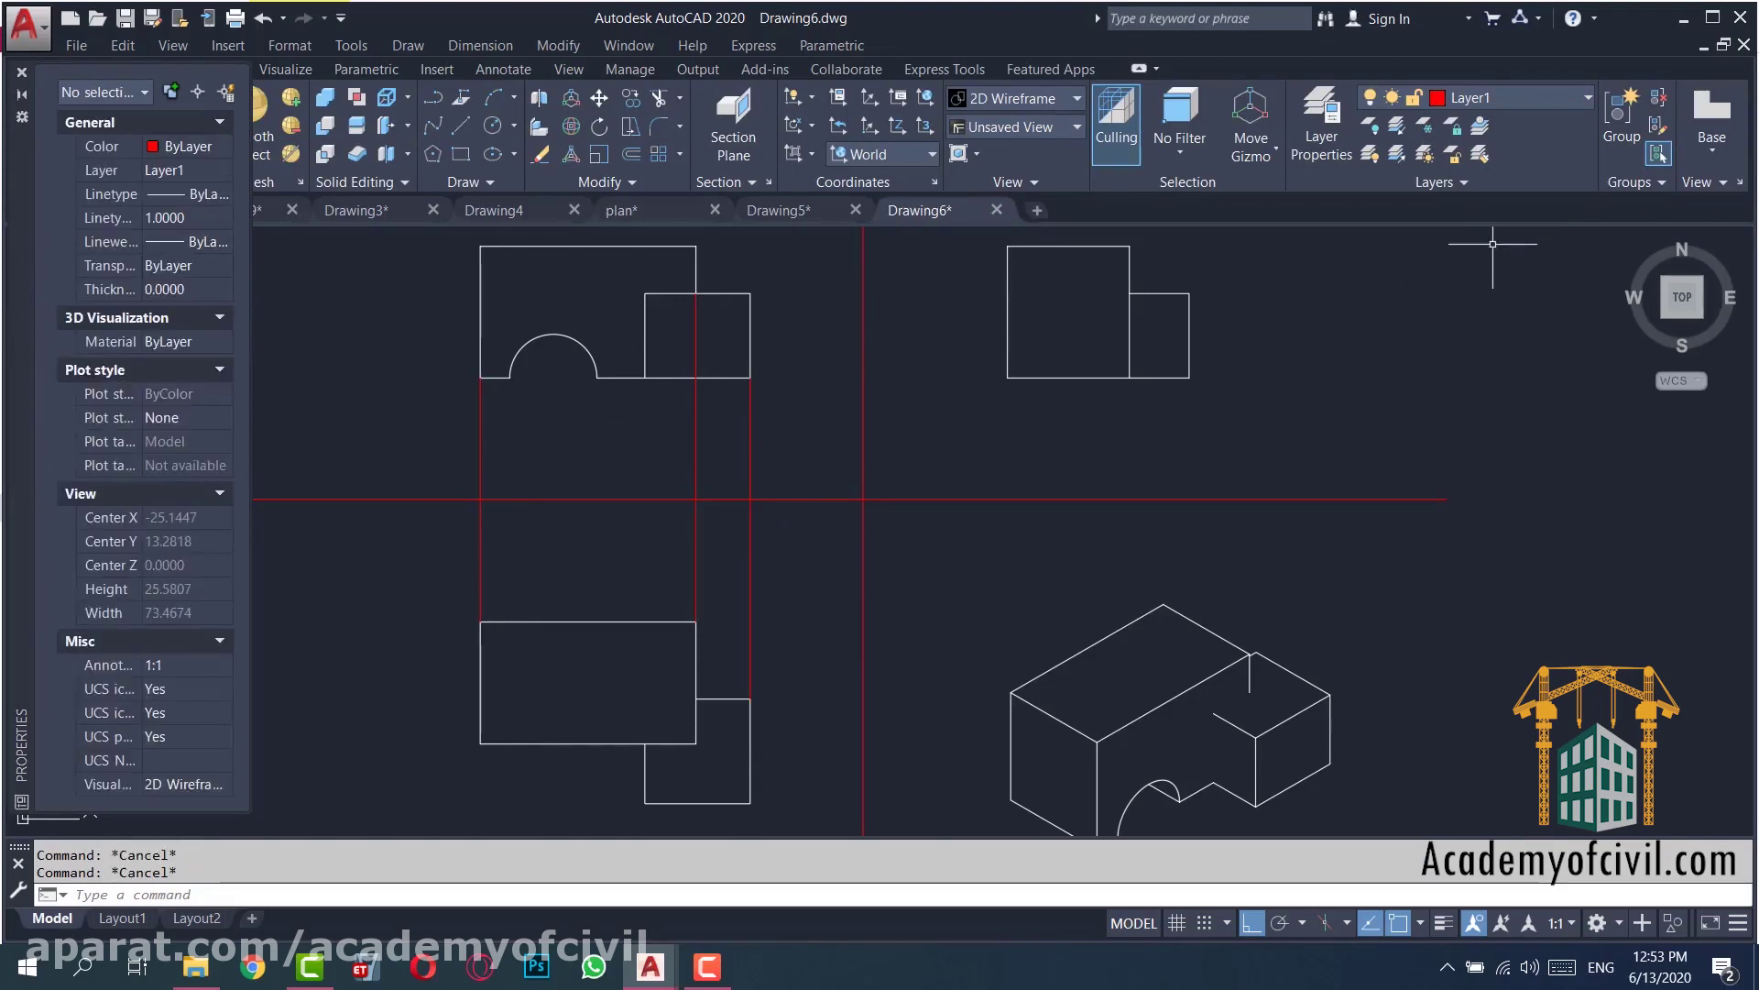
left_click(22, 73)
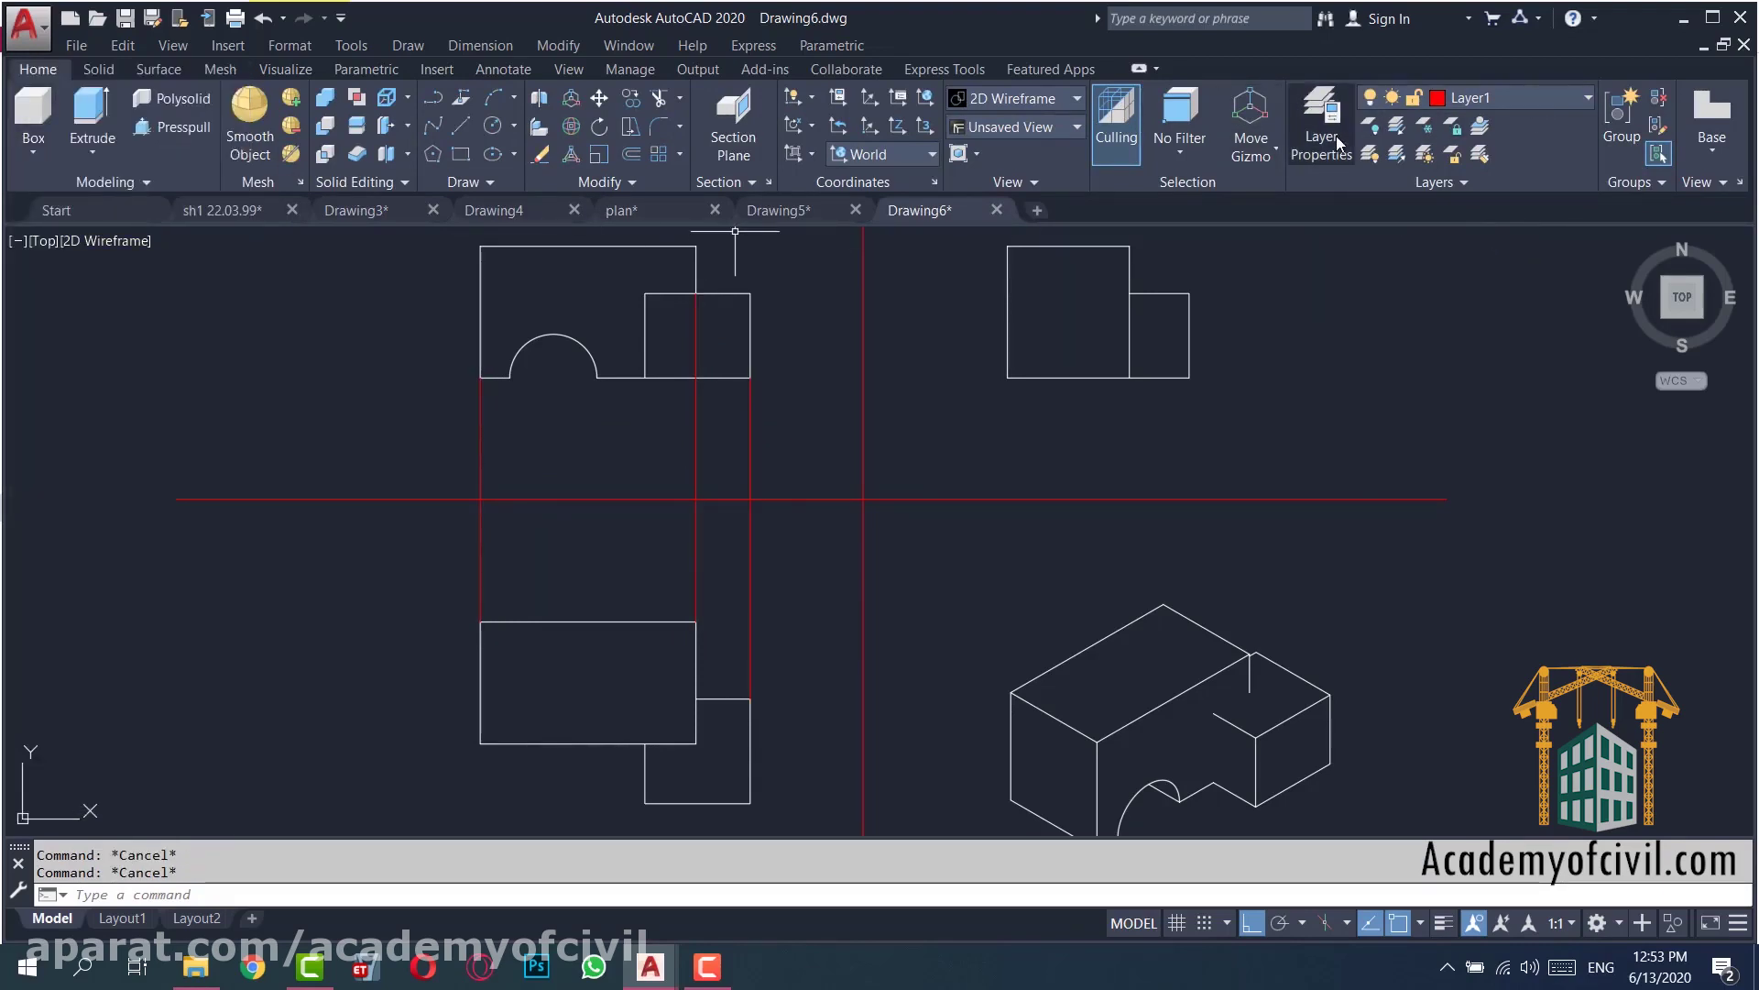
left_click(1328, 133)
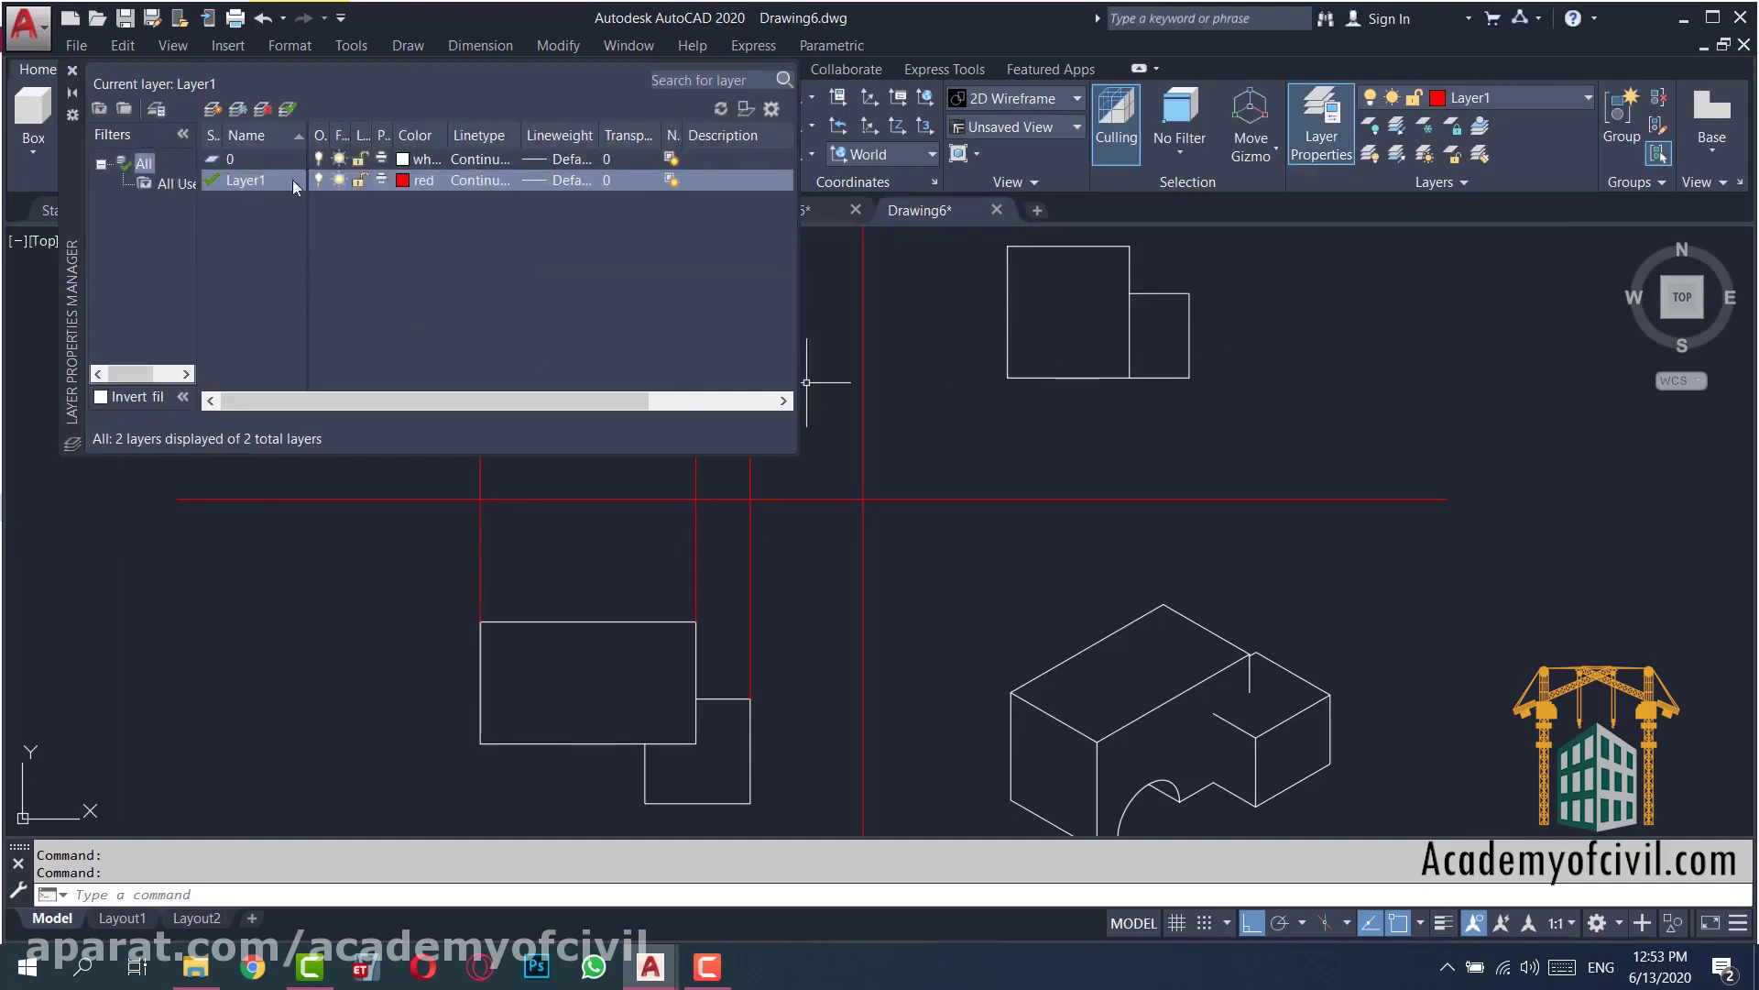
- Create Layer2 and load and assign the HIDDEN2 dashed linetype to it
left_click(213, 110)
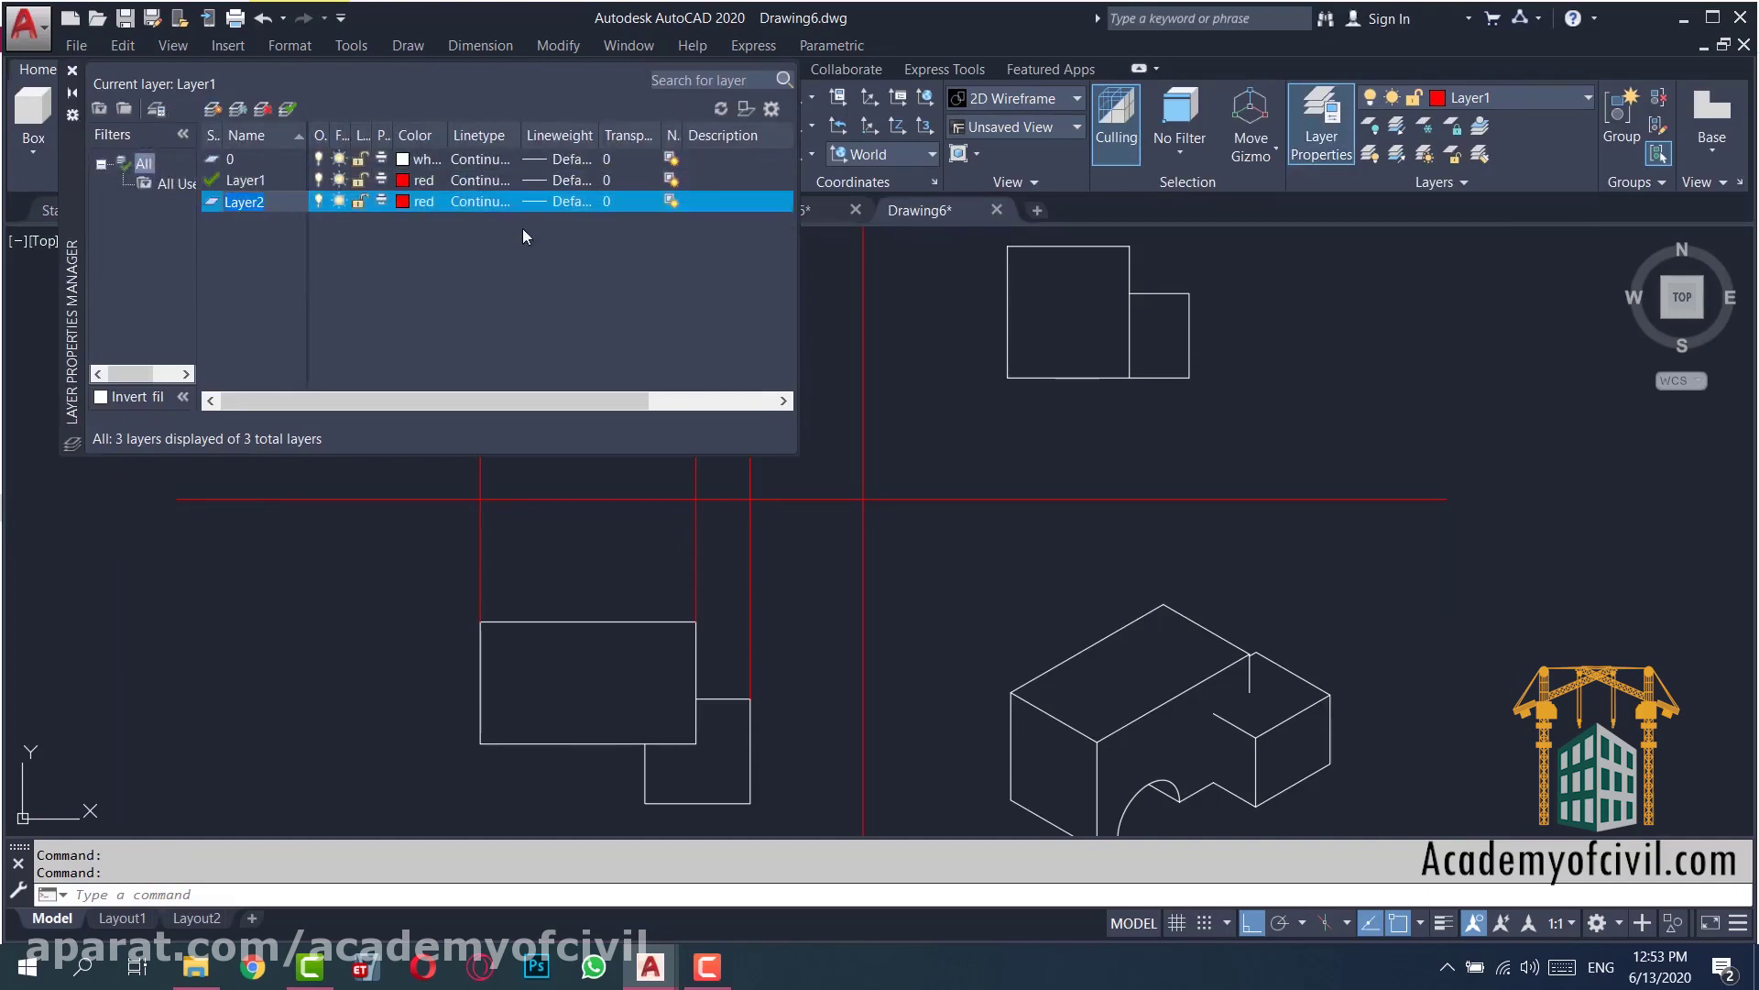
left_click(488, 203)
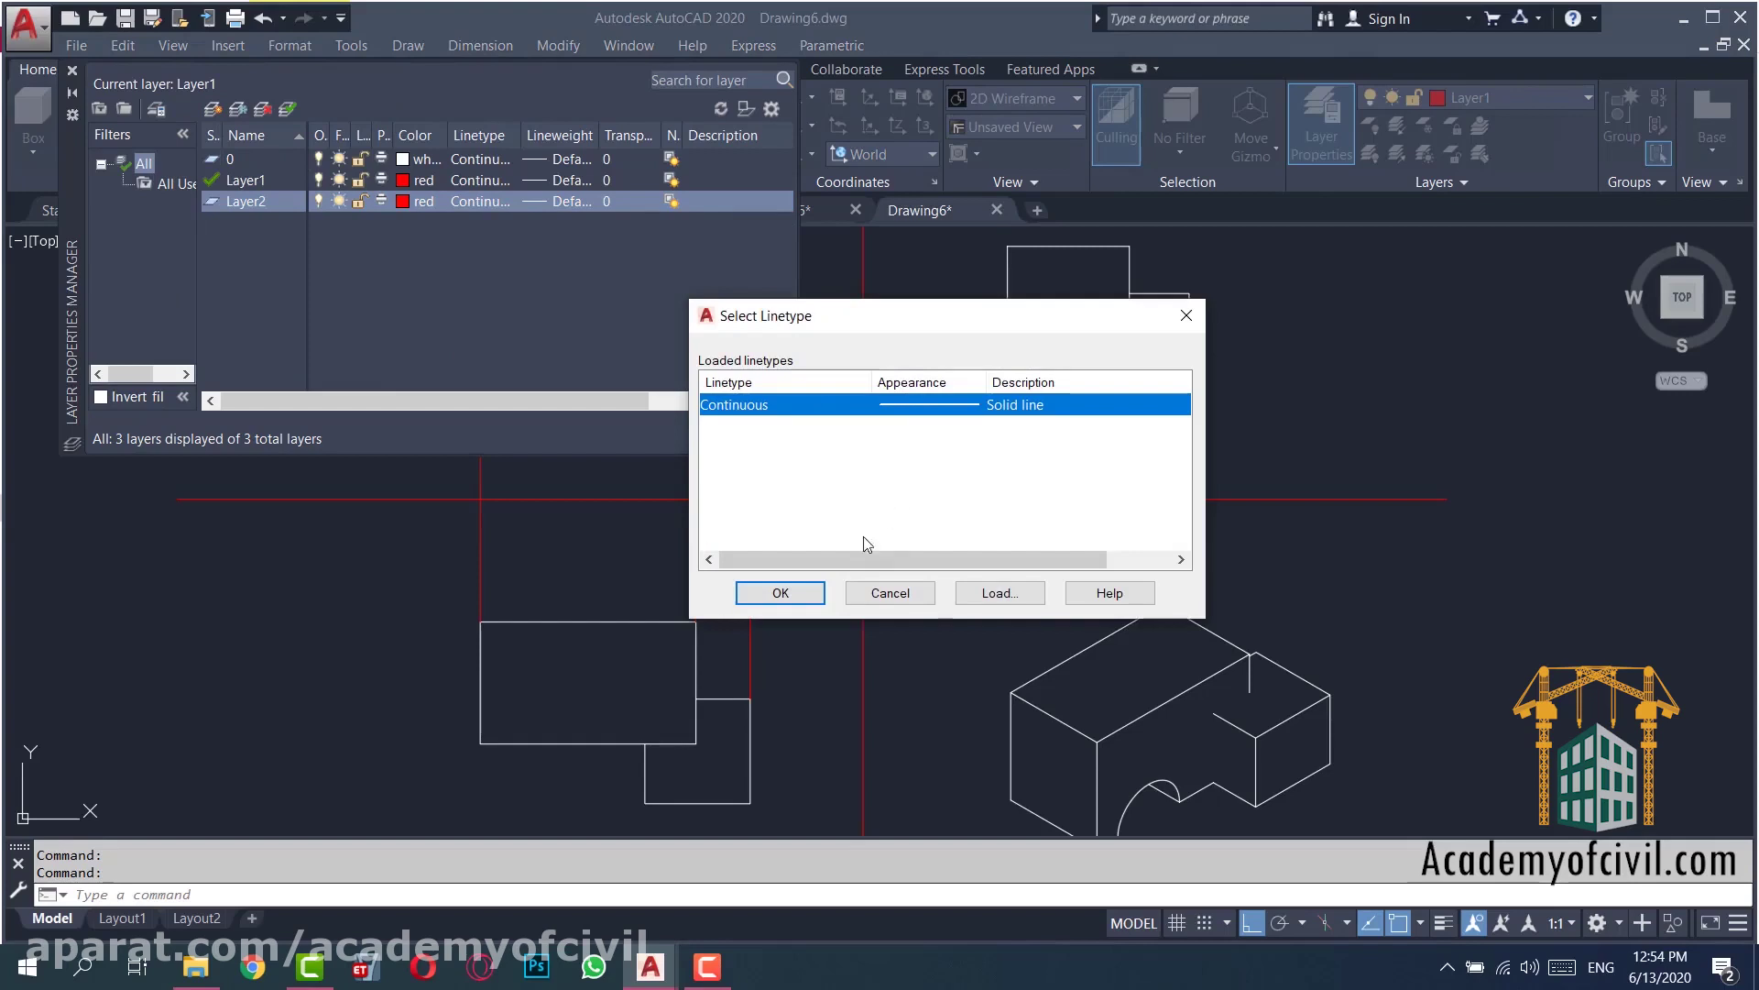
left_click(999, 593)
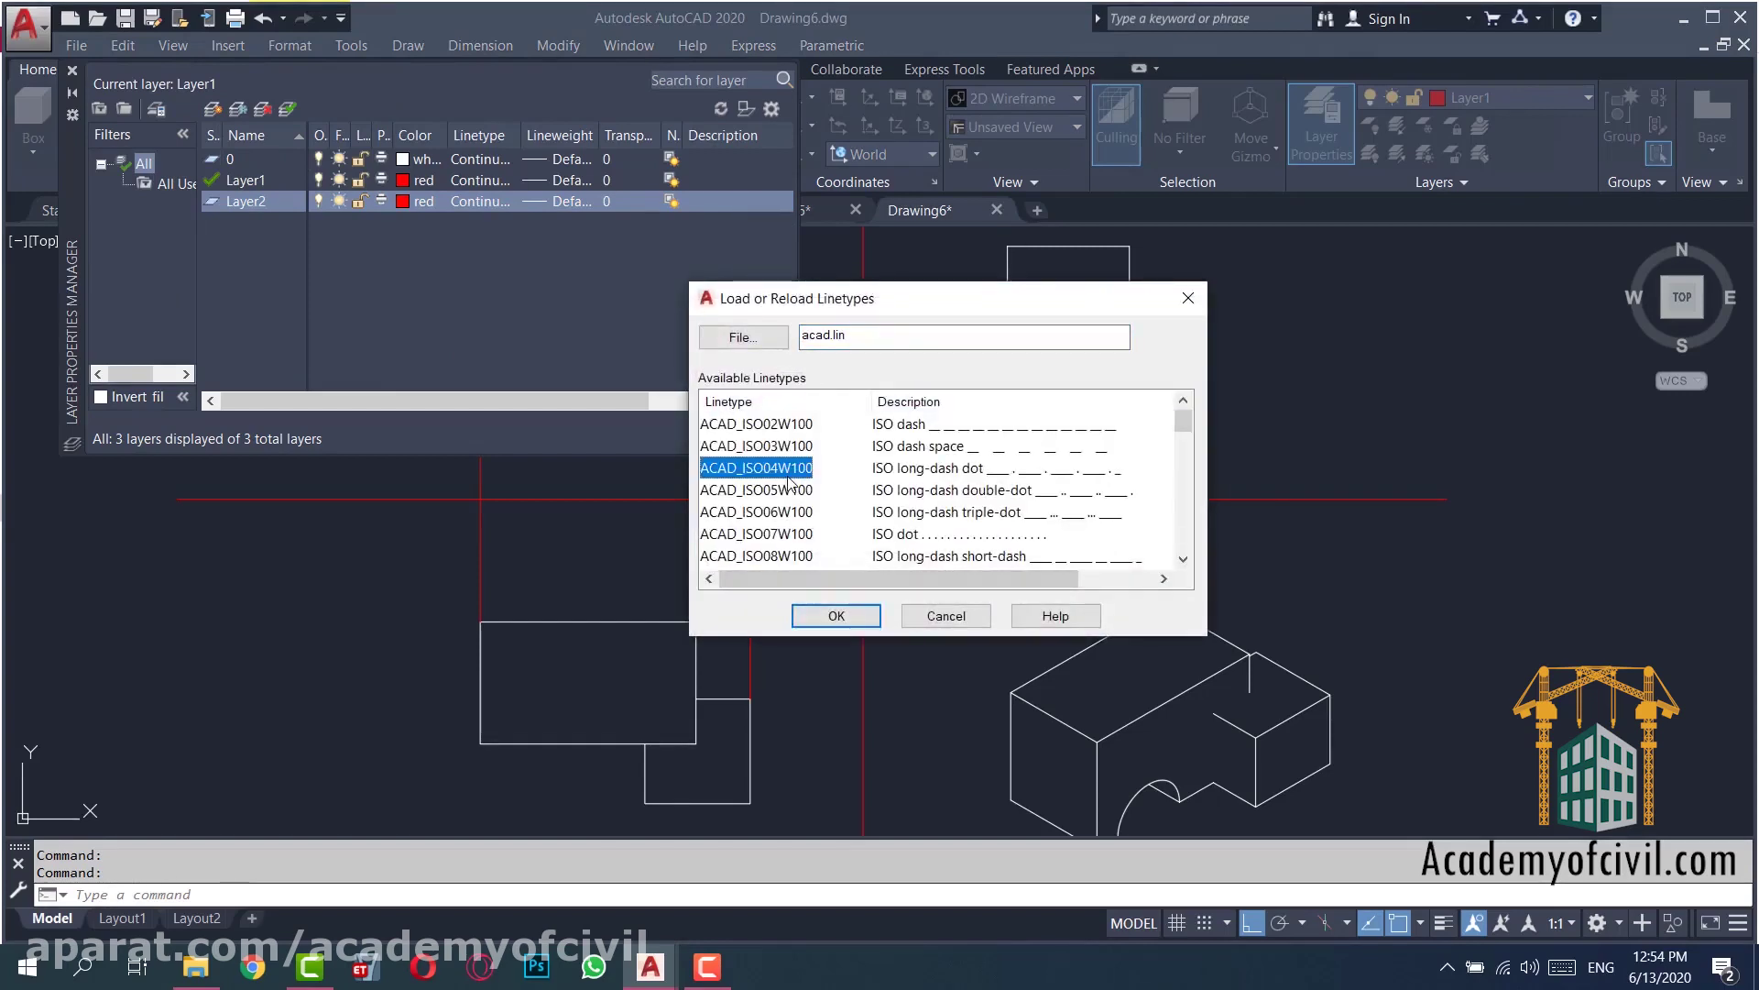
scroll(790, 483, "down", 10)
left_click(750, 447)
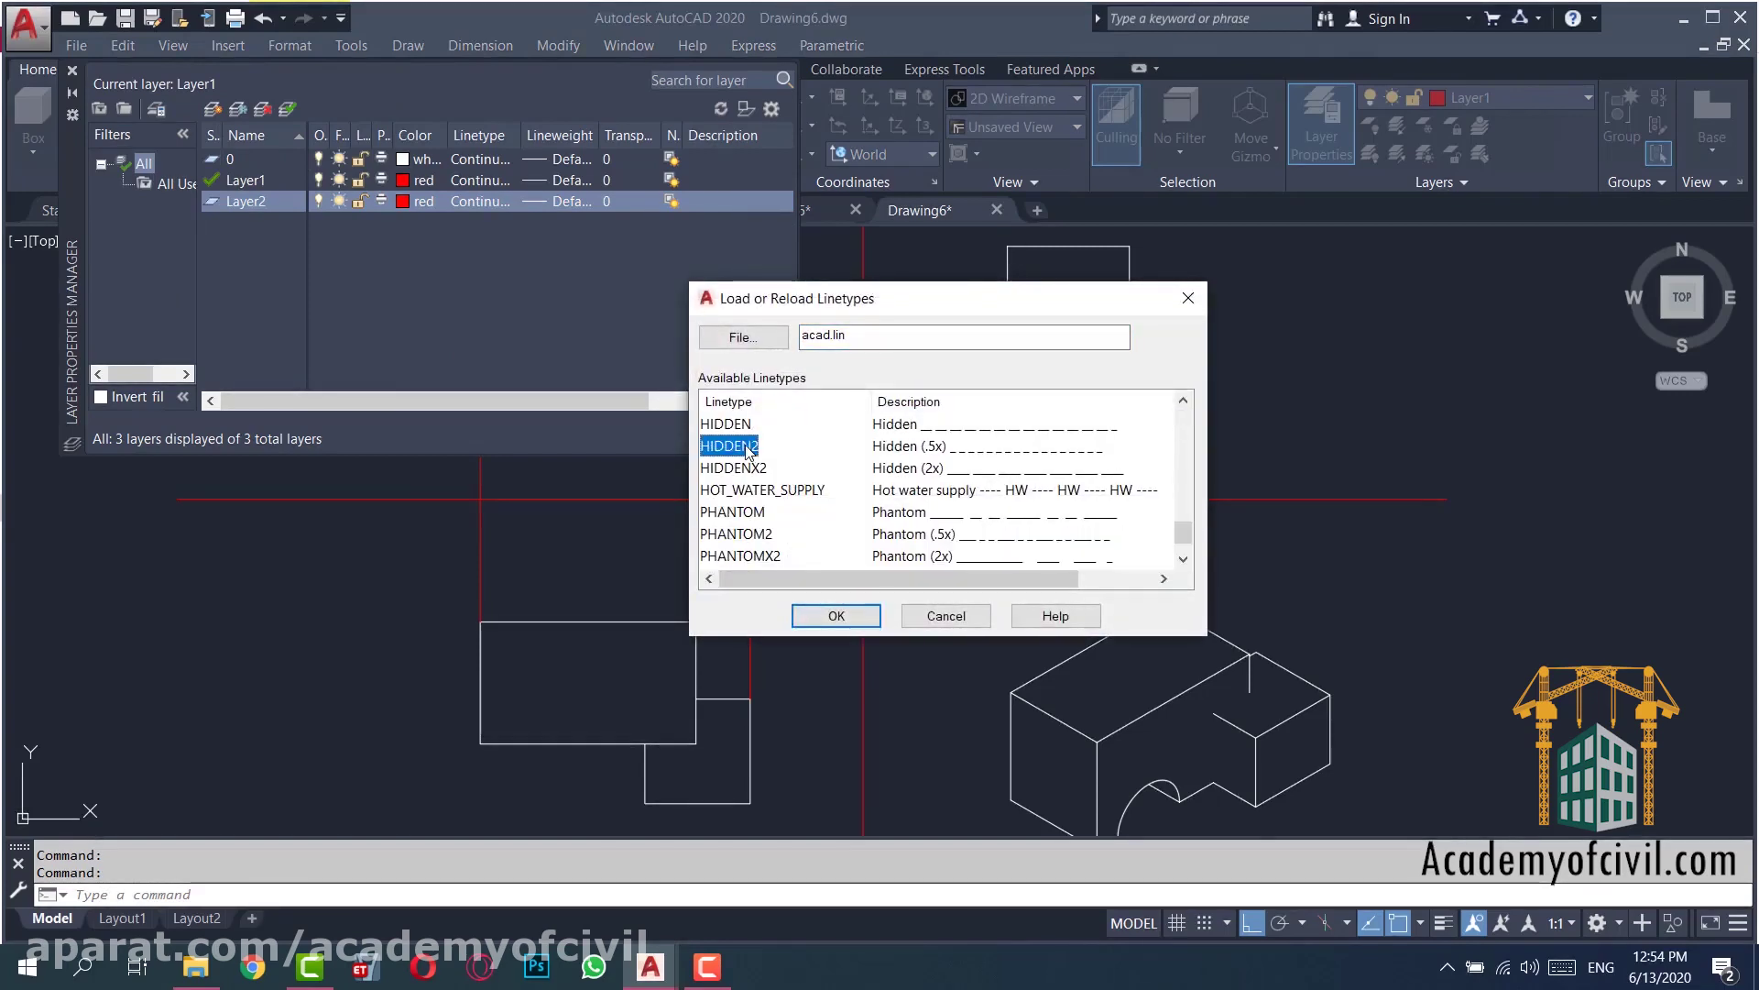
left_click(828, 618)
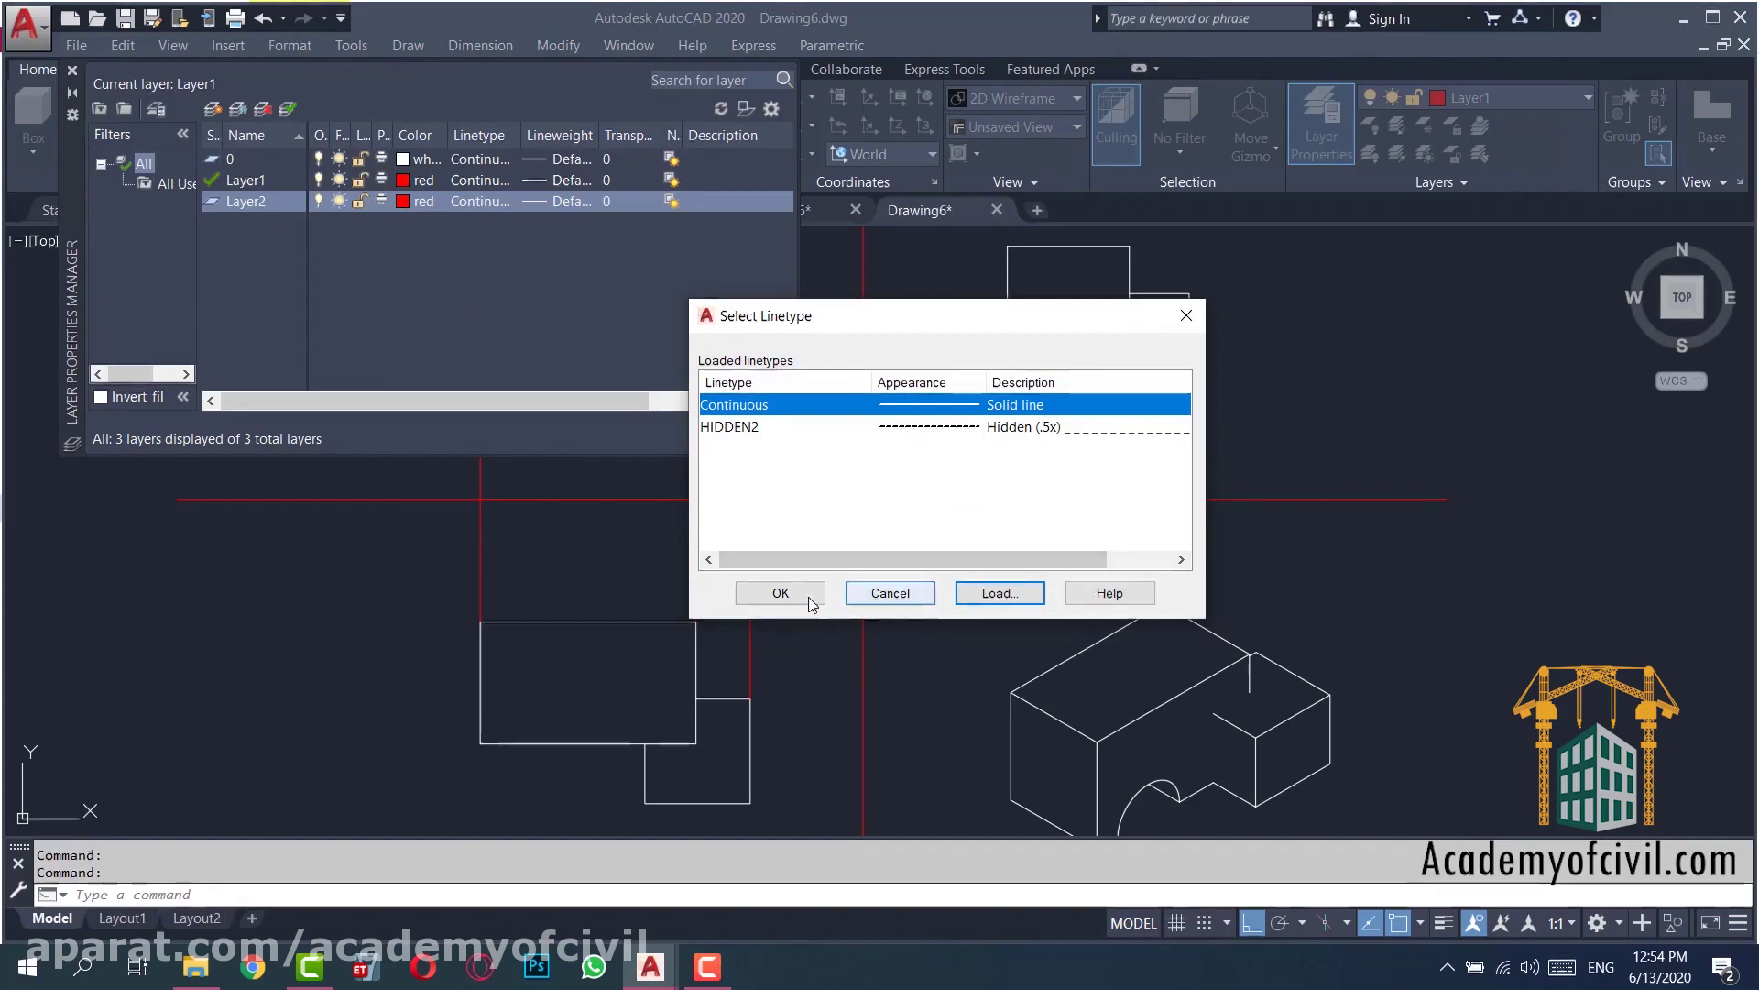
left_click(770, 427)
left_click(780, 593)
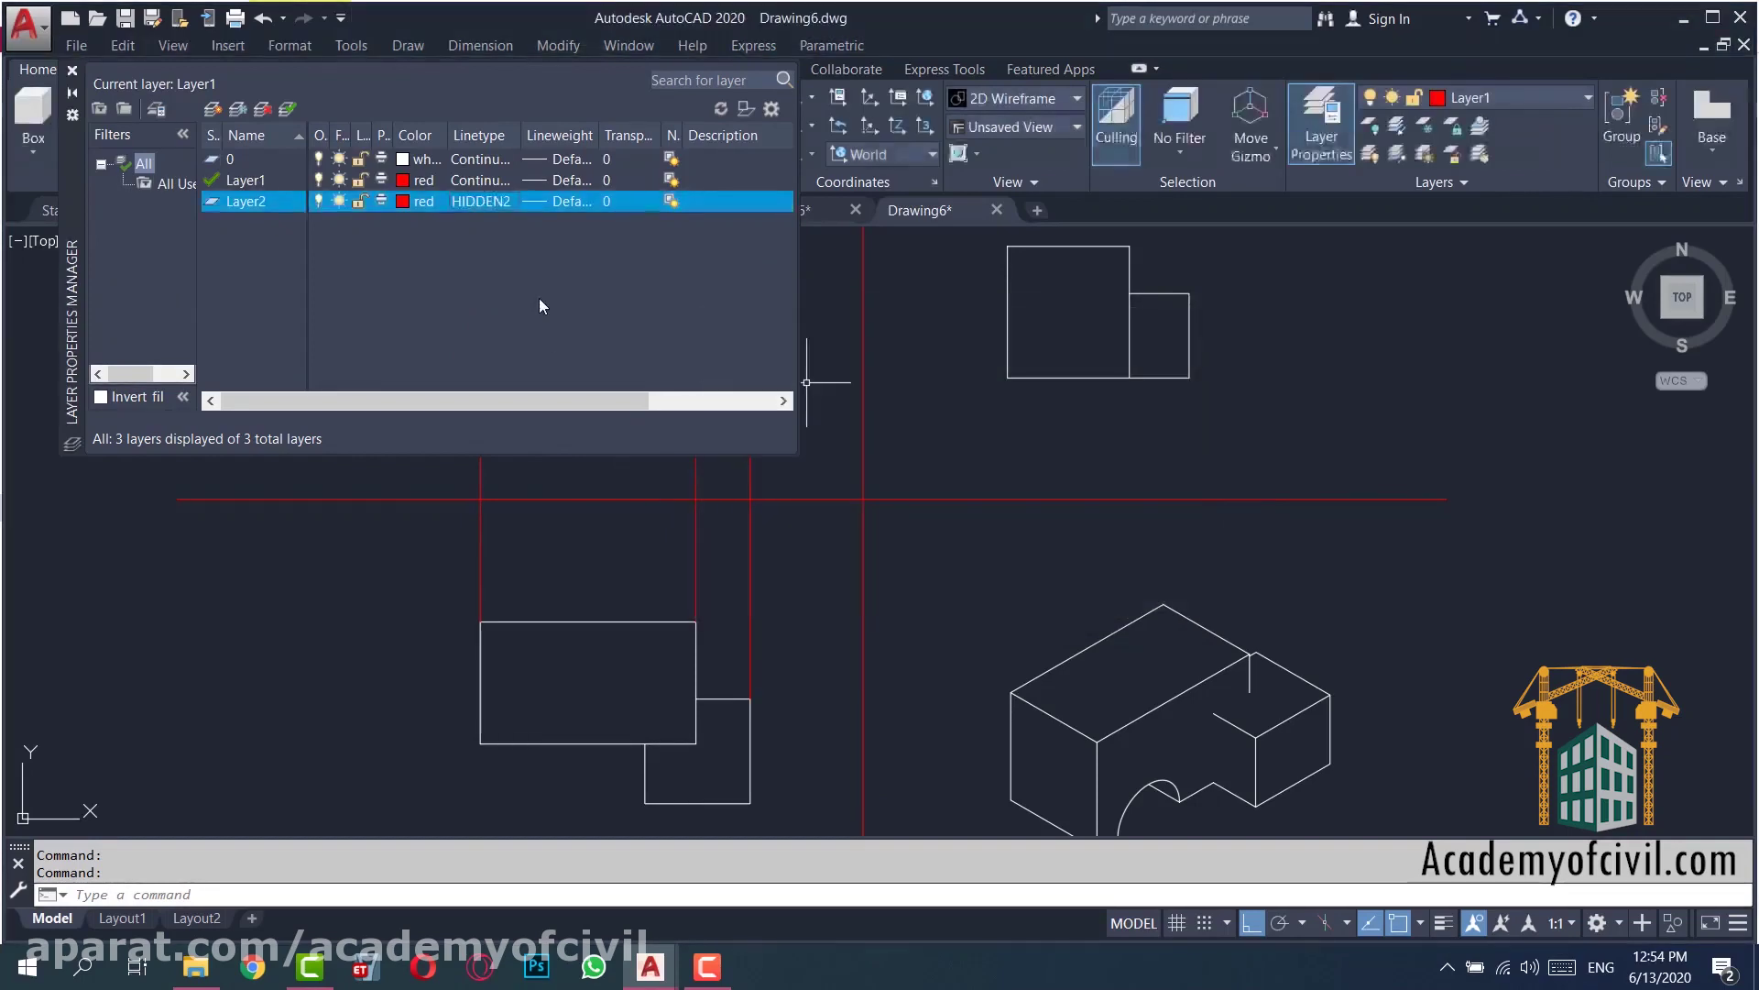
- Set Layer2's colour to yellow
left_click(403, 208)
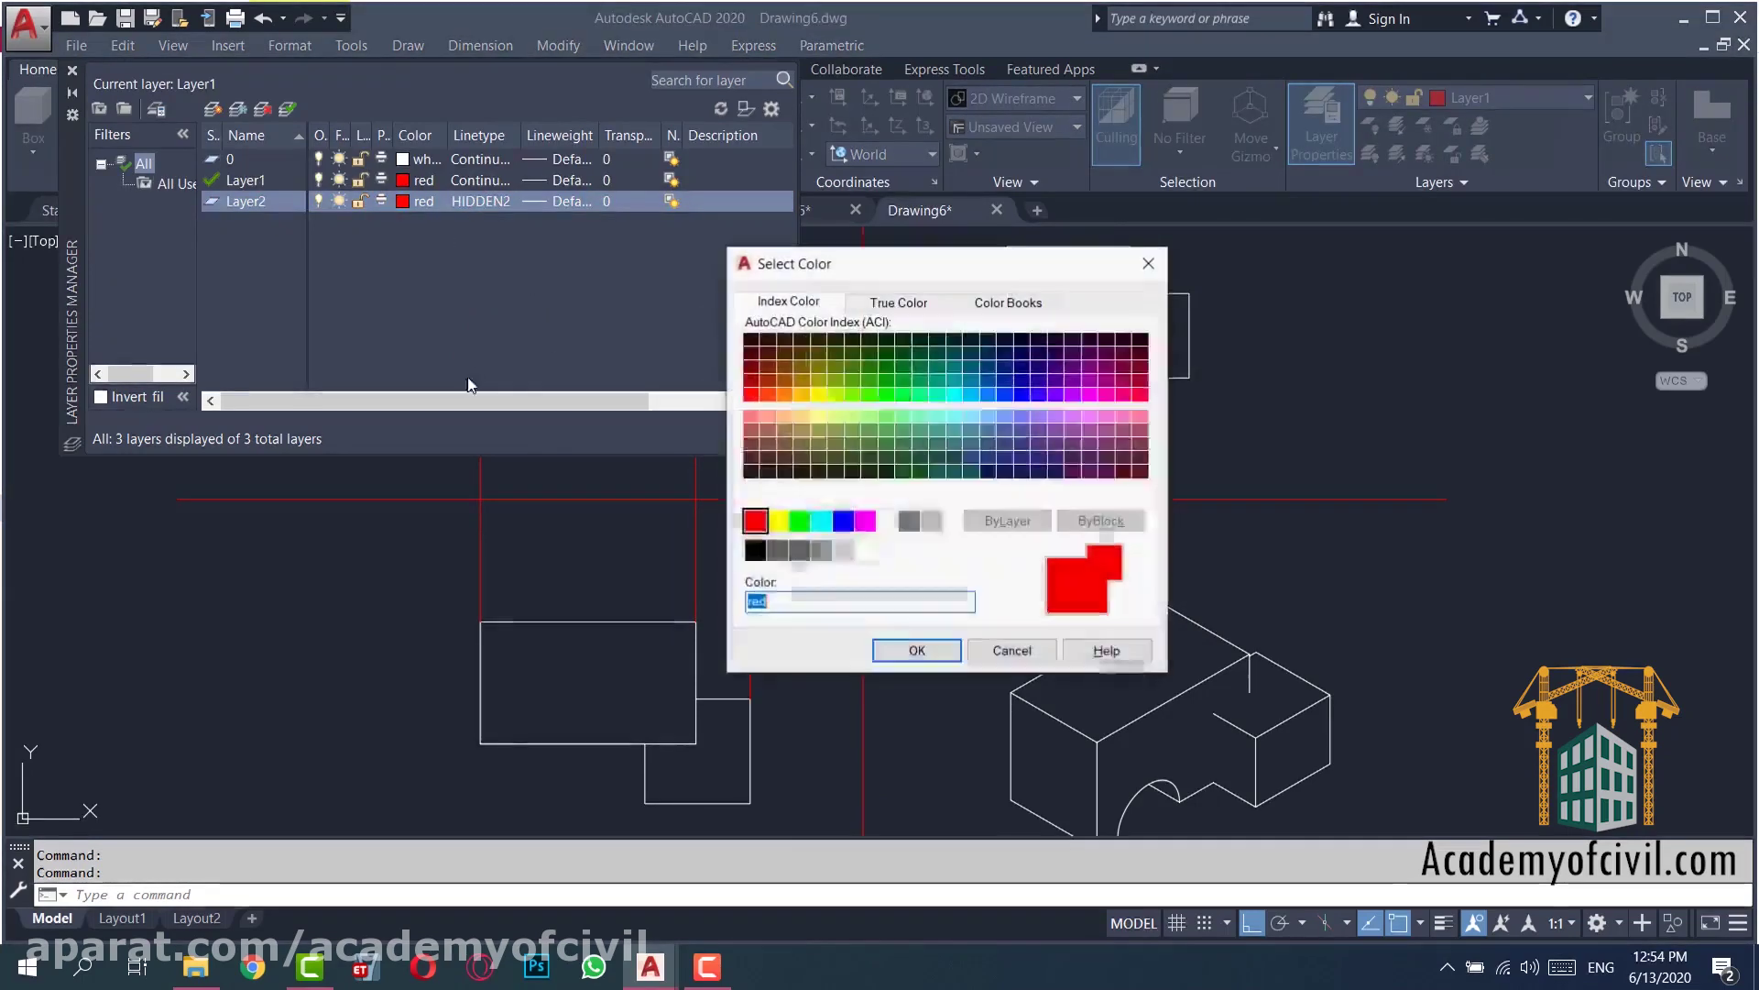
left_click(778, 522)
left_click(927, 649)
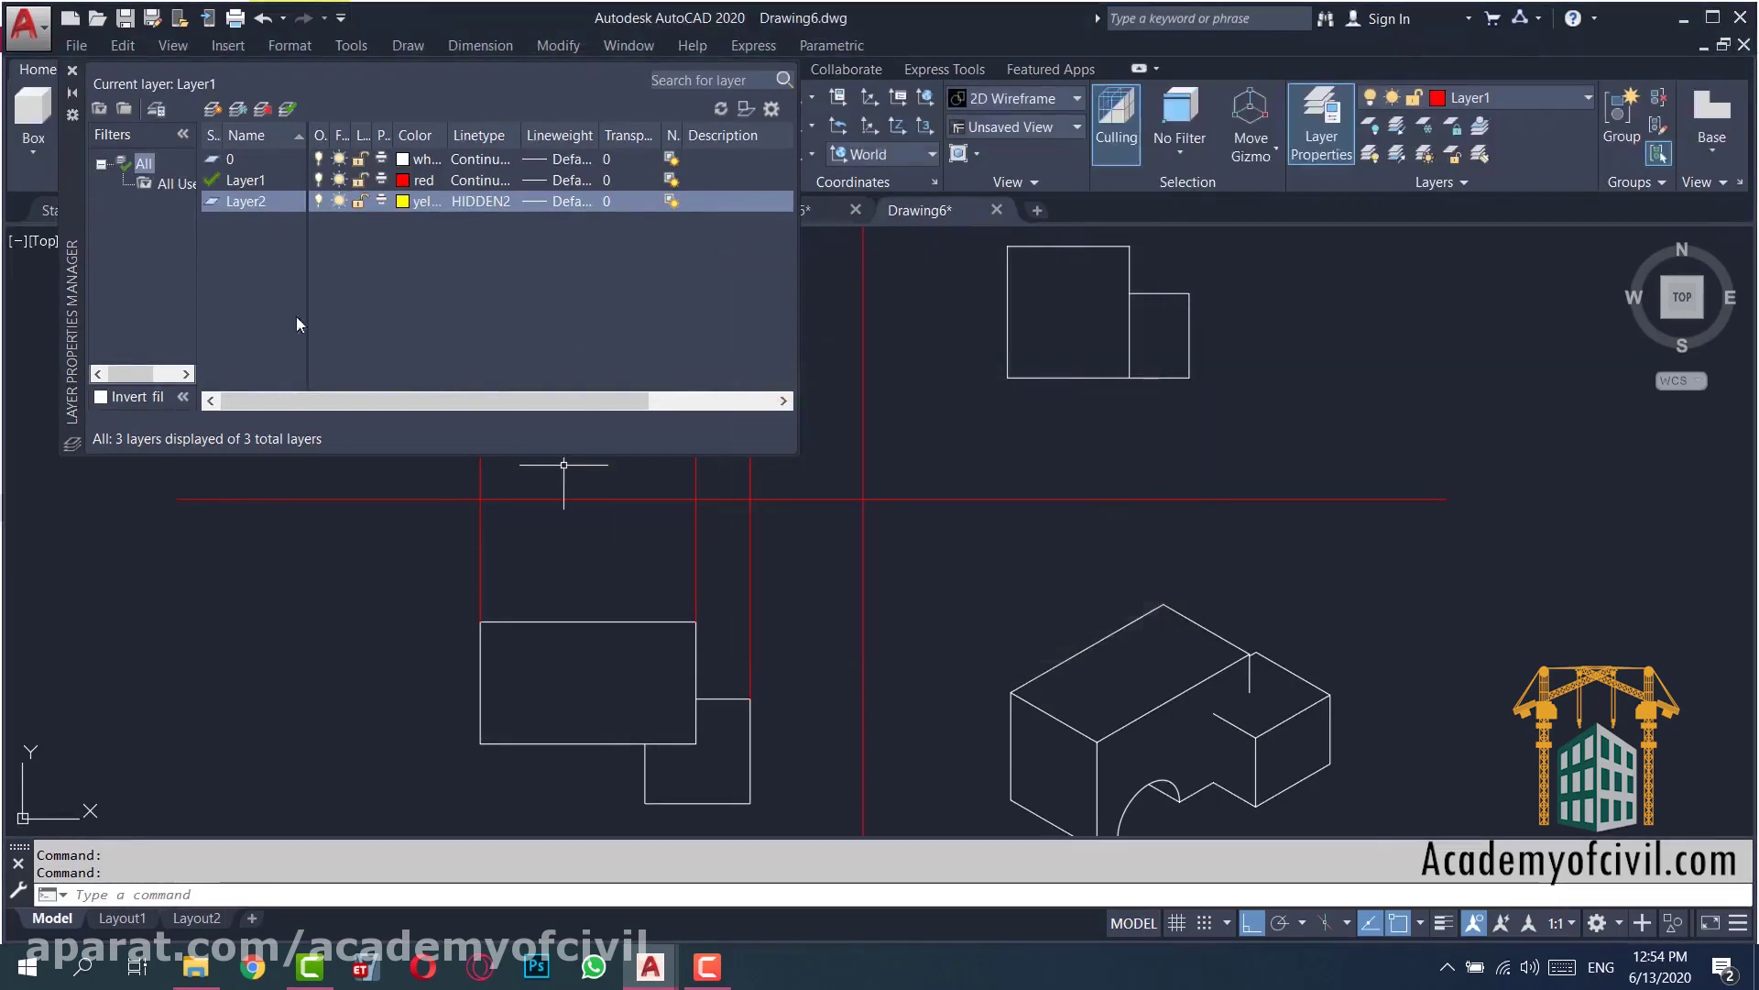
- Put the three vertical projection lines on Layer2
left_click(73, 70)
left_click(793, 417)
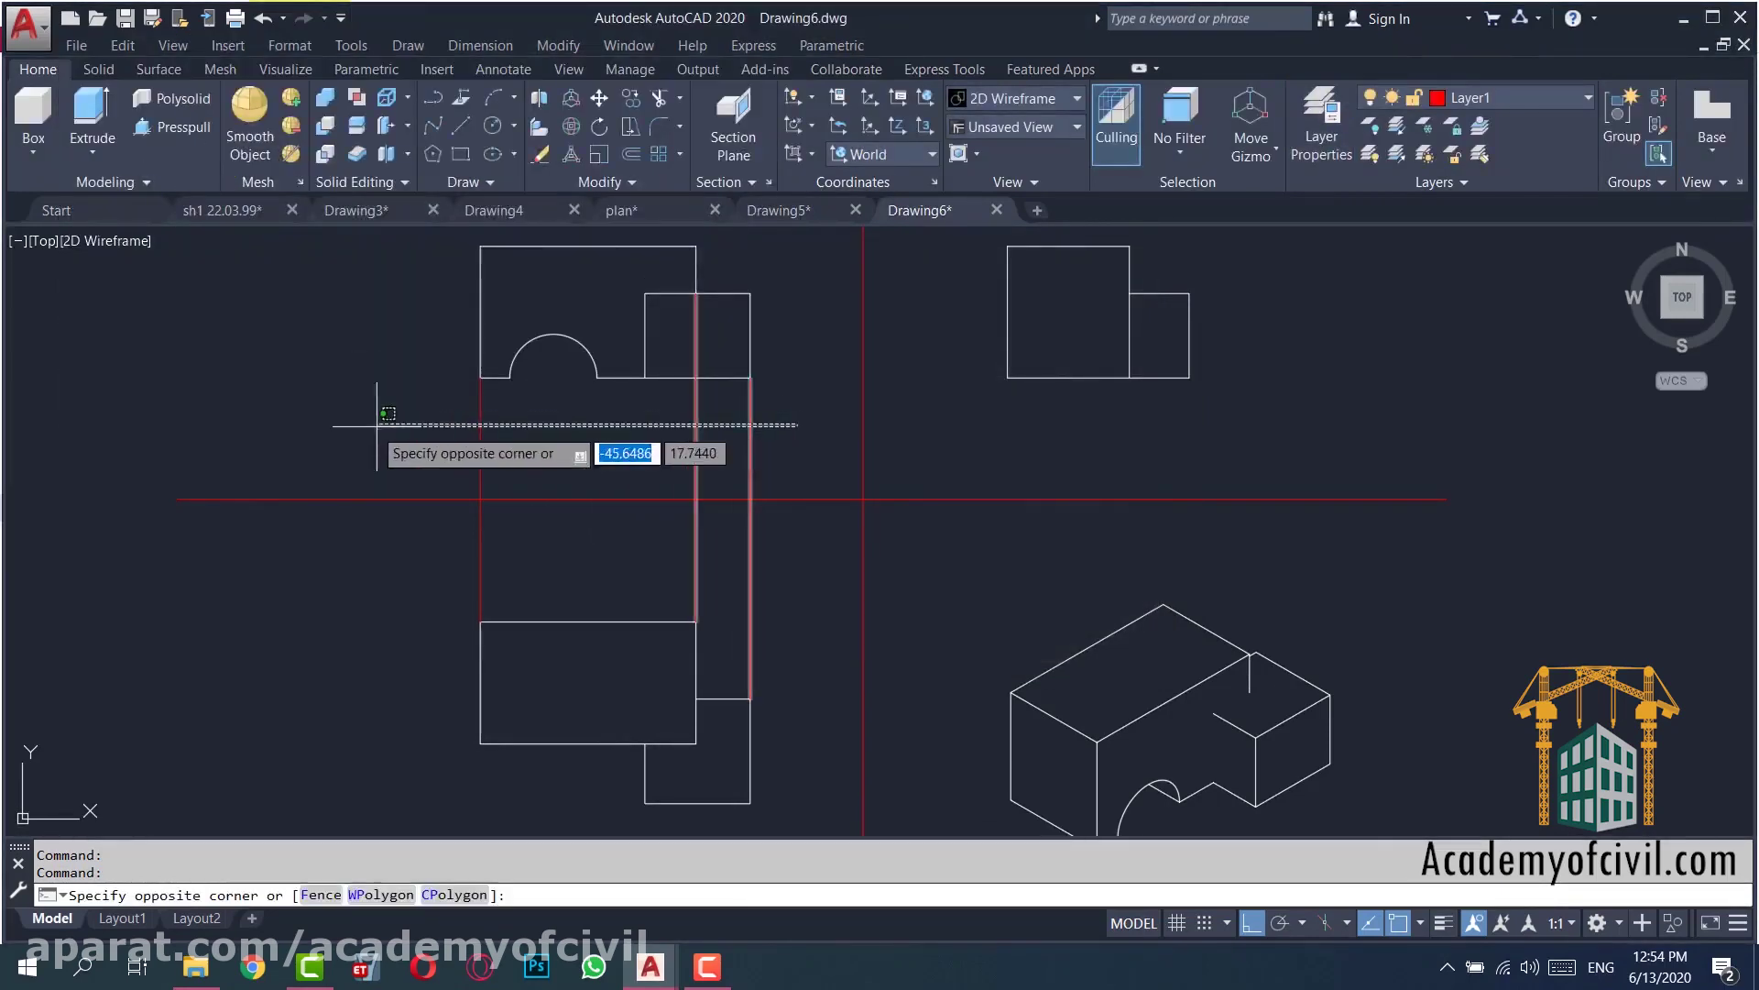
left_click(404, 404)
left_click(1516, 97)
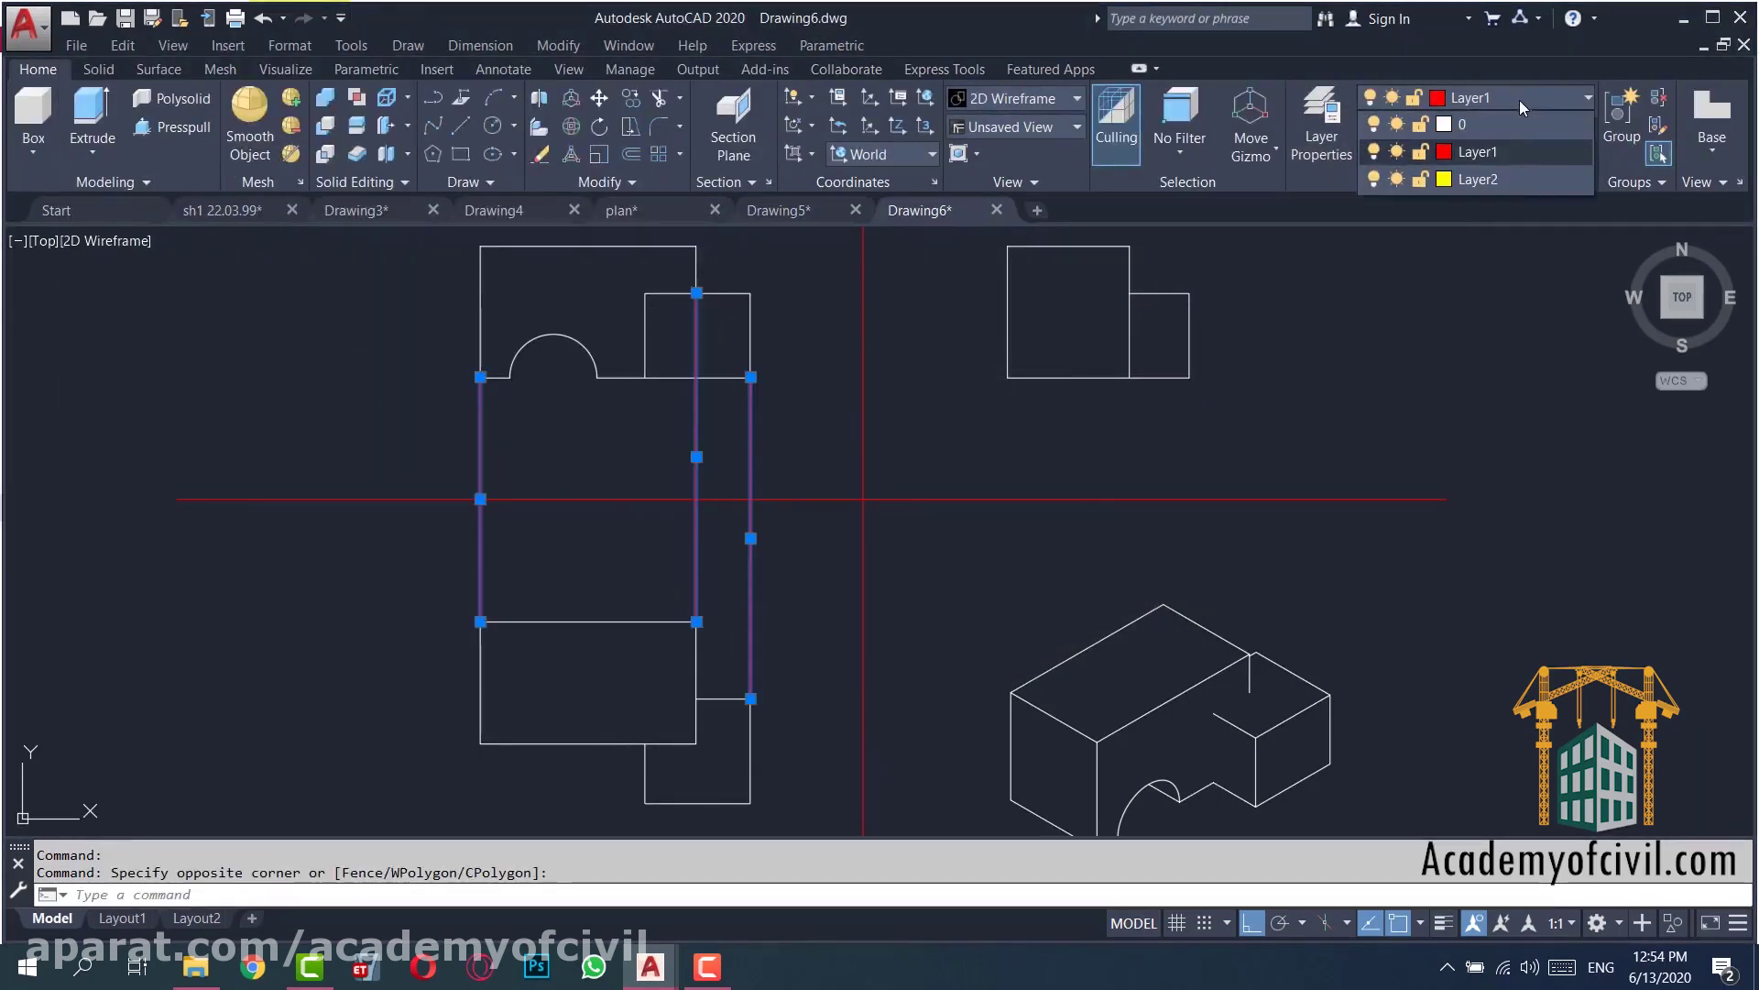
left_click(1516, 177)
key("Escape")
scroll(582, 483, "up", 4)
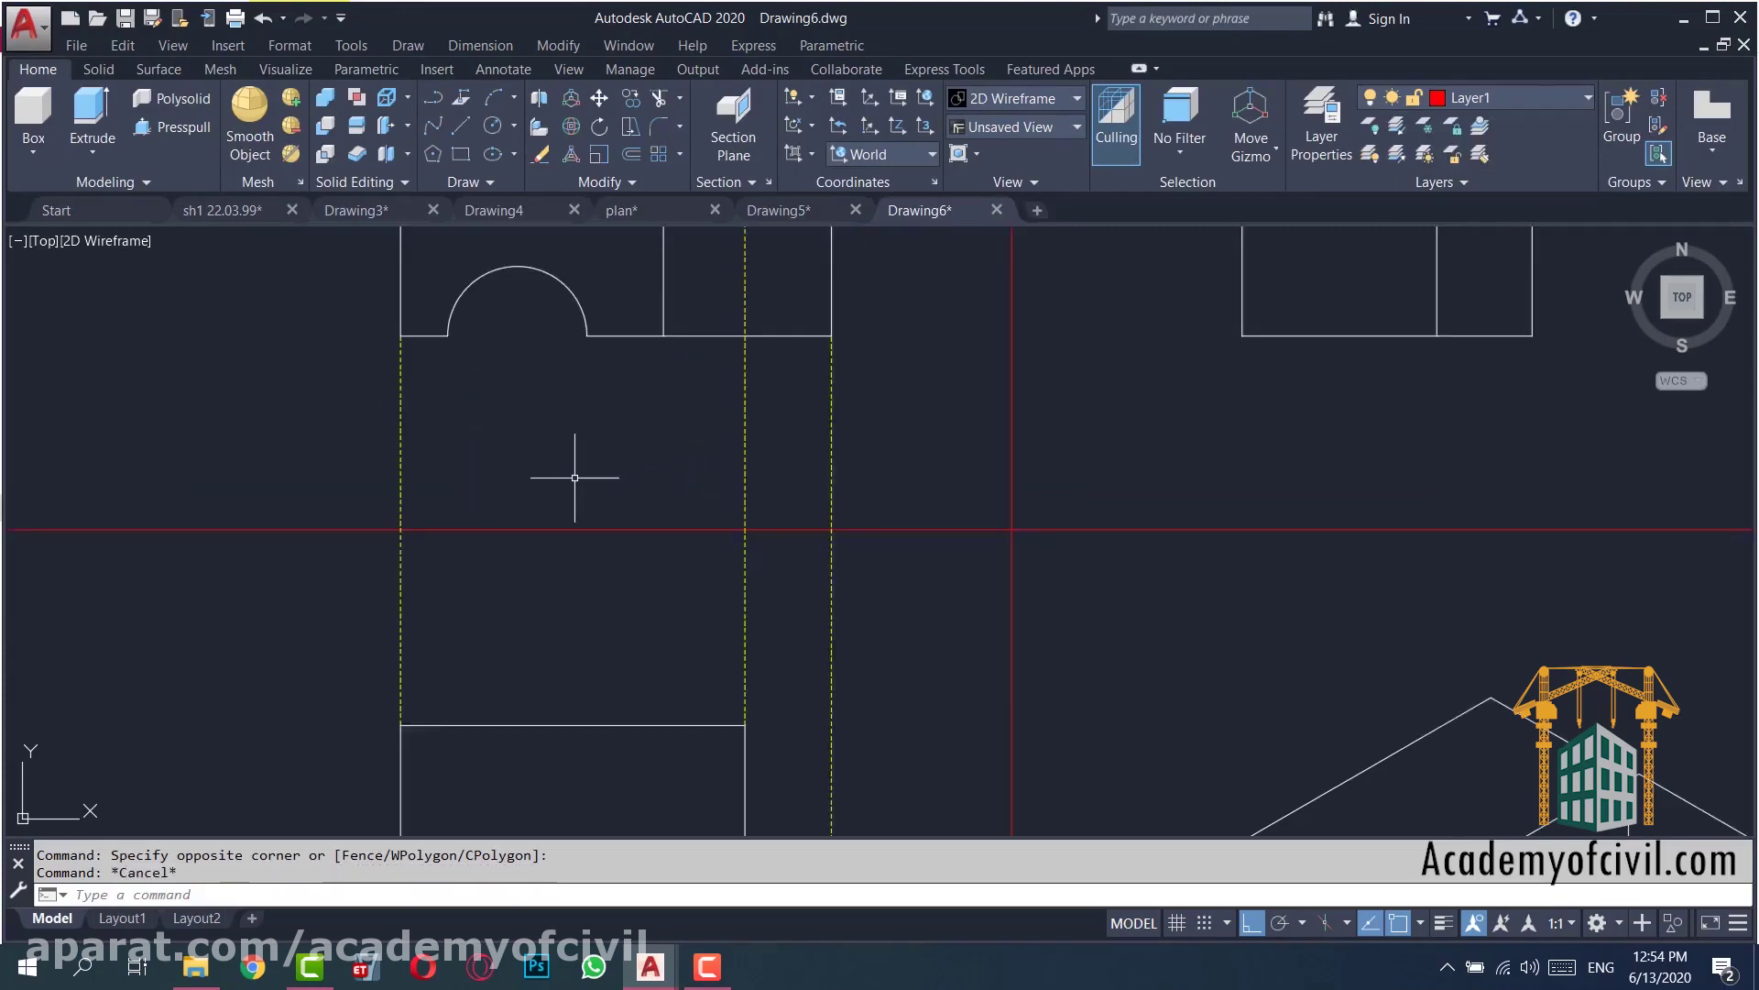
scroll(577, 481, "down", 4)
- Stretch the top-right view's rectangles to shorten them
type("s")
key("Return")
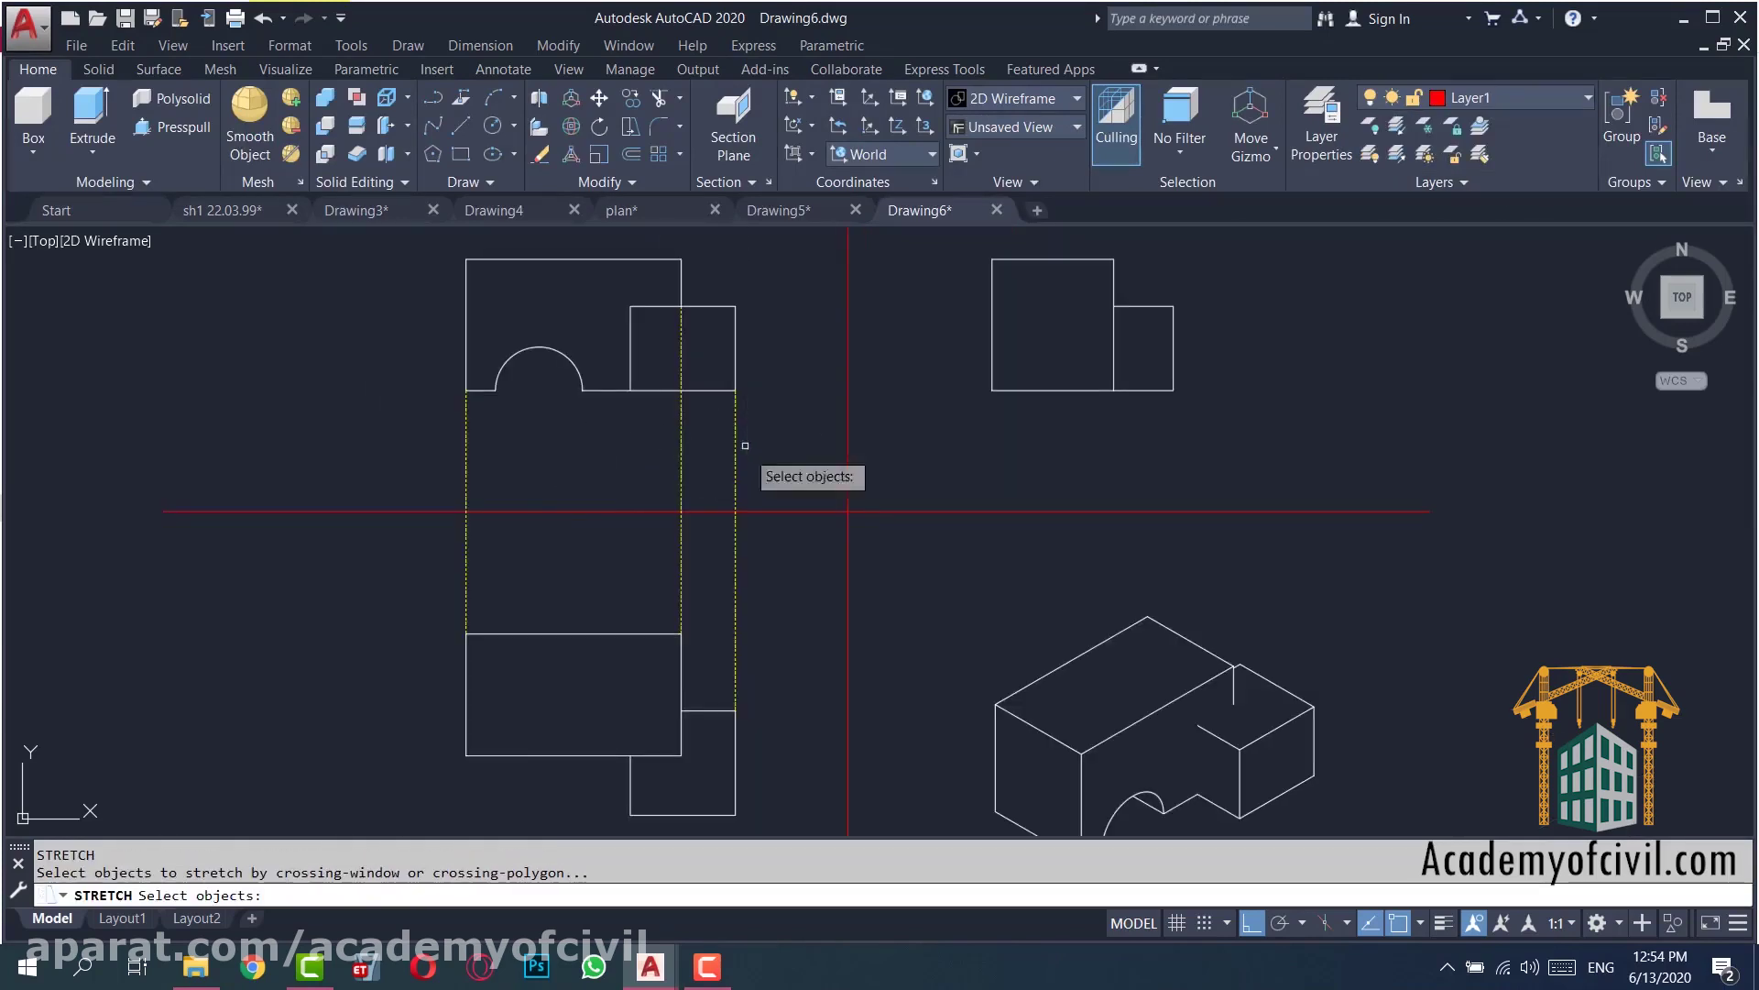
scroll(766, 495, "down", 3)
left_click(1207, 281)
left_click(485, 387)
key("Return")
left_click(1263, 323)
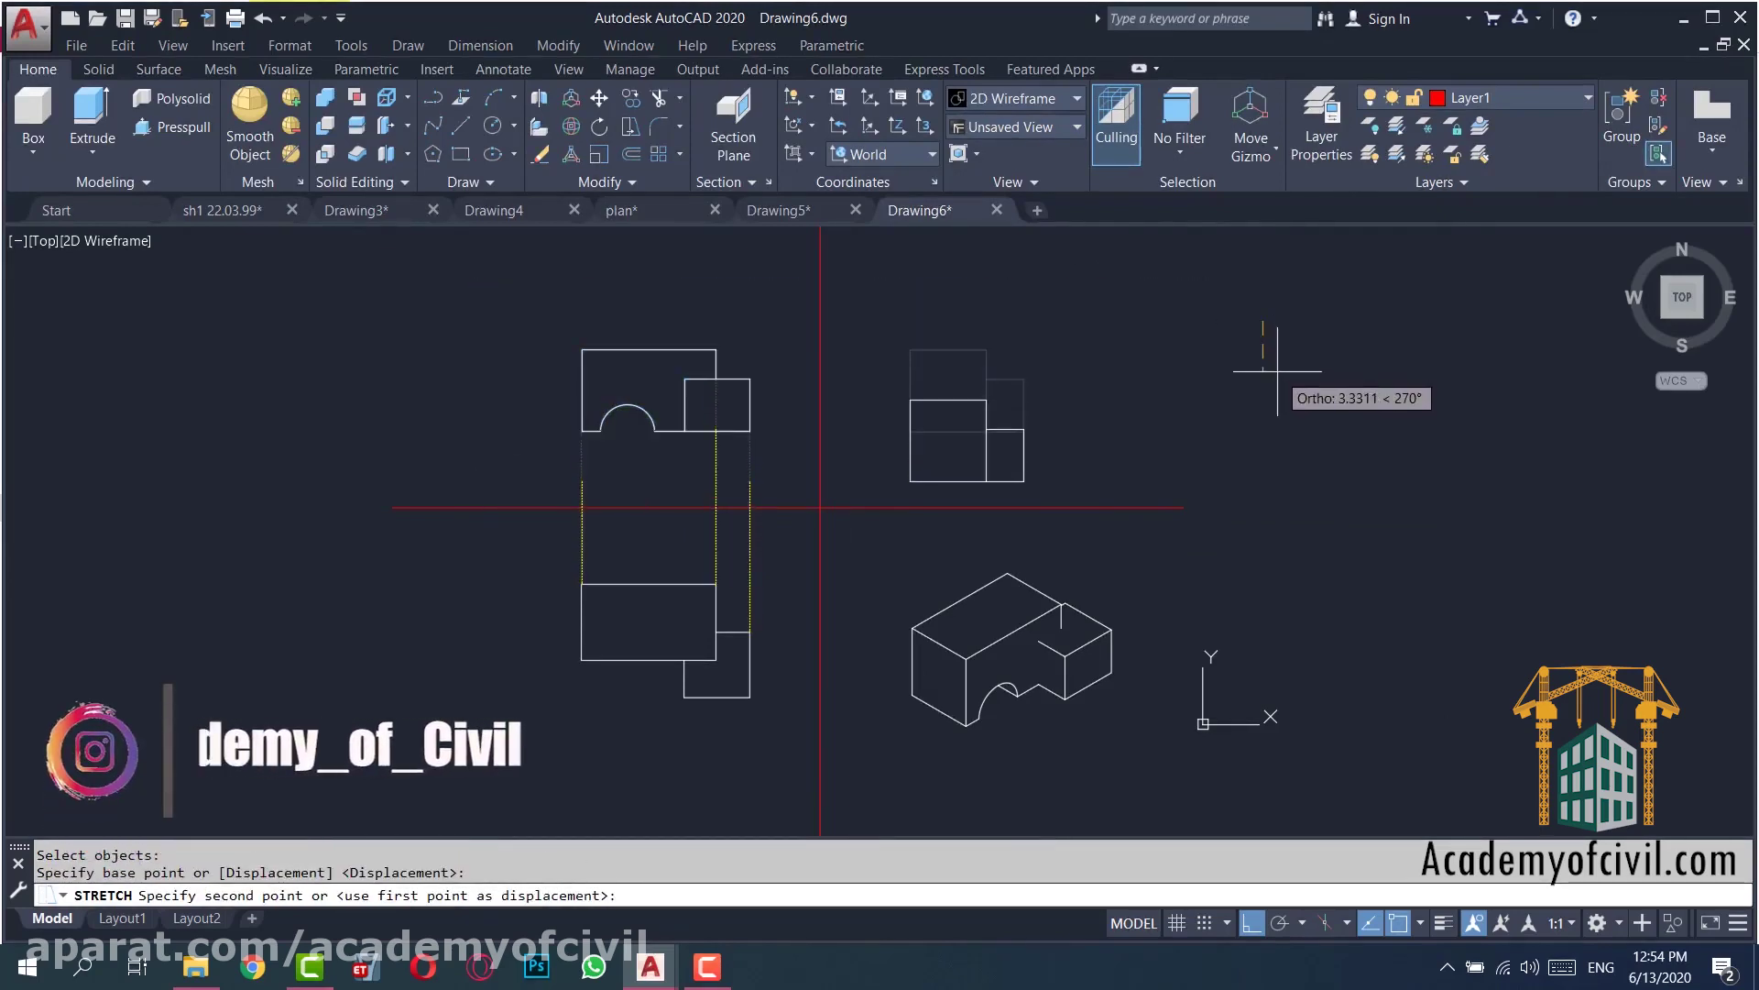
left_click(1276, 370)
- Stretch the lower view up toward the horizontal axis
key("Return")
left_click(774, 577)
left_click(503, 728)
key("Return")
left_click(465, 655)
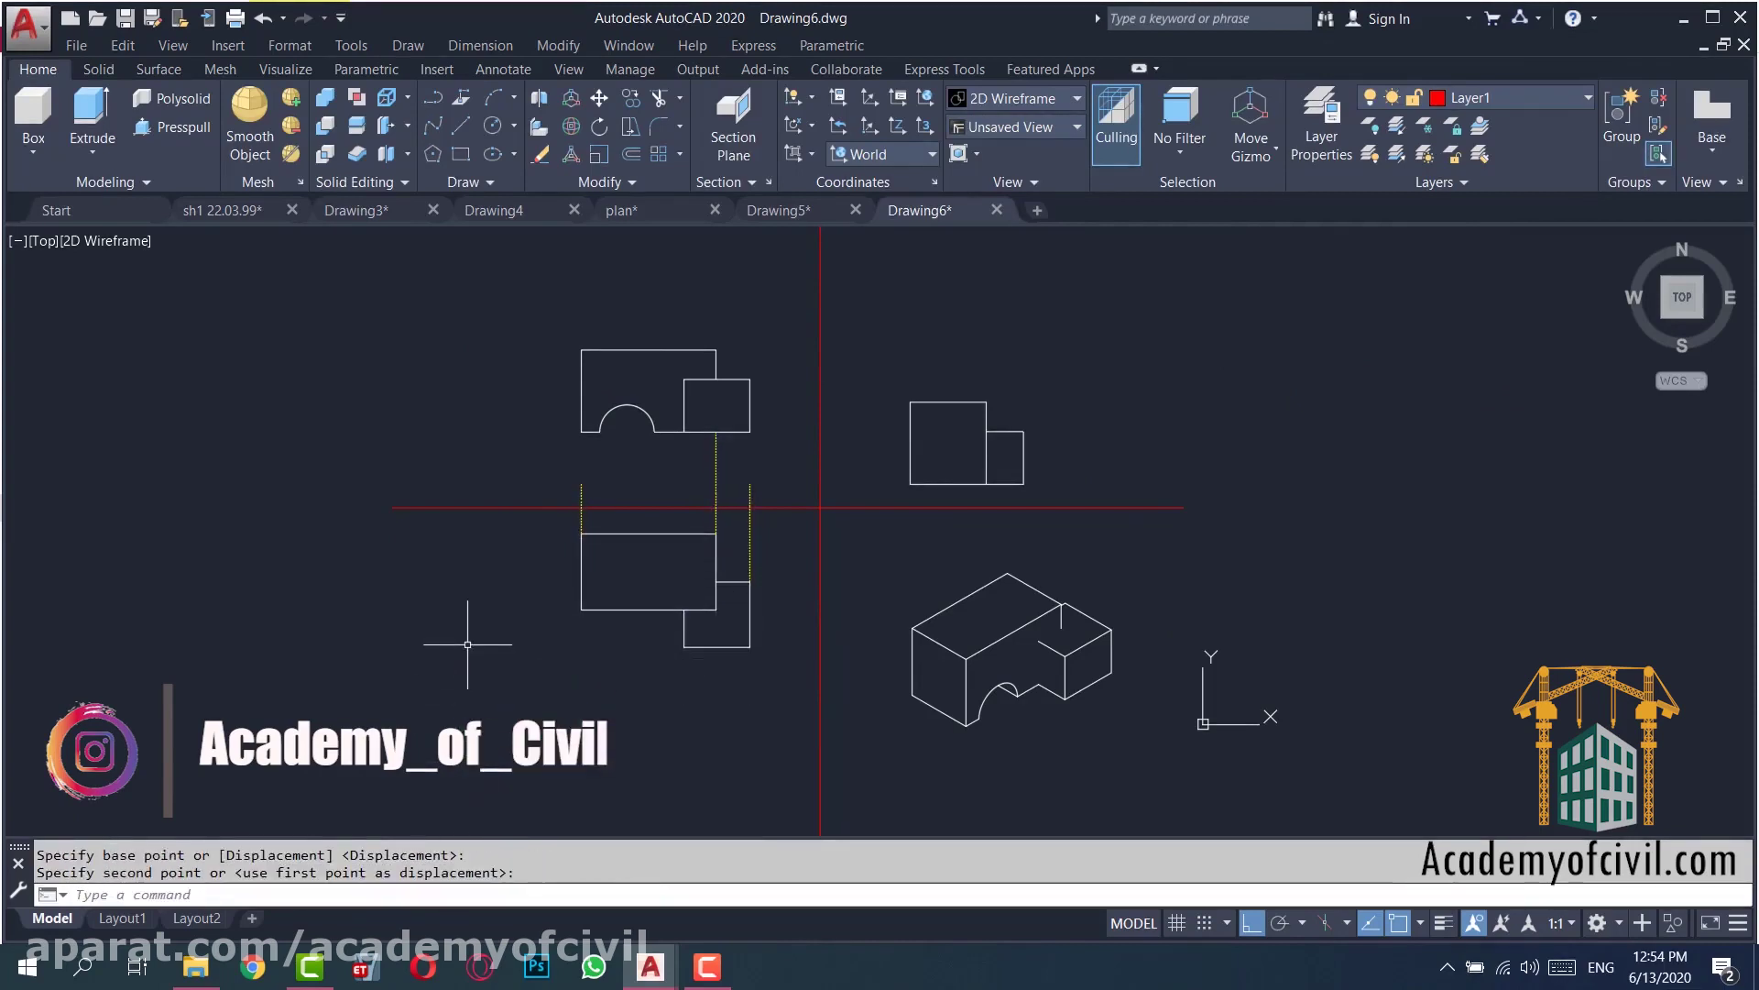
scroll(641, 445, "up", 4)
- Move the arch-and-square view nearer the axis
type("m")
key("Return")
left_click(925, 257)
left_click(852, 449)
key("Return")
left_click(907, 407)
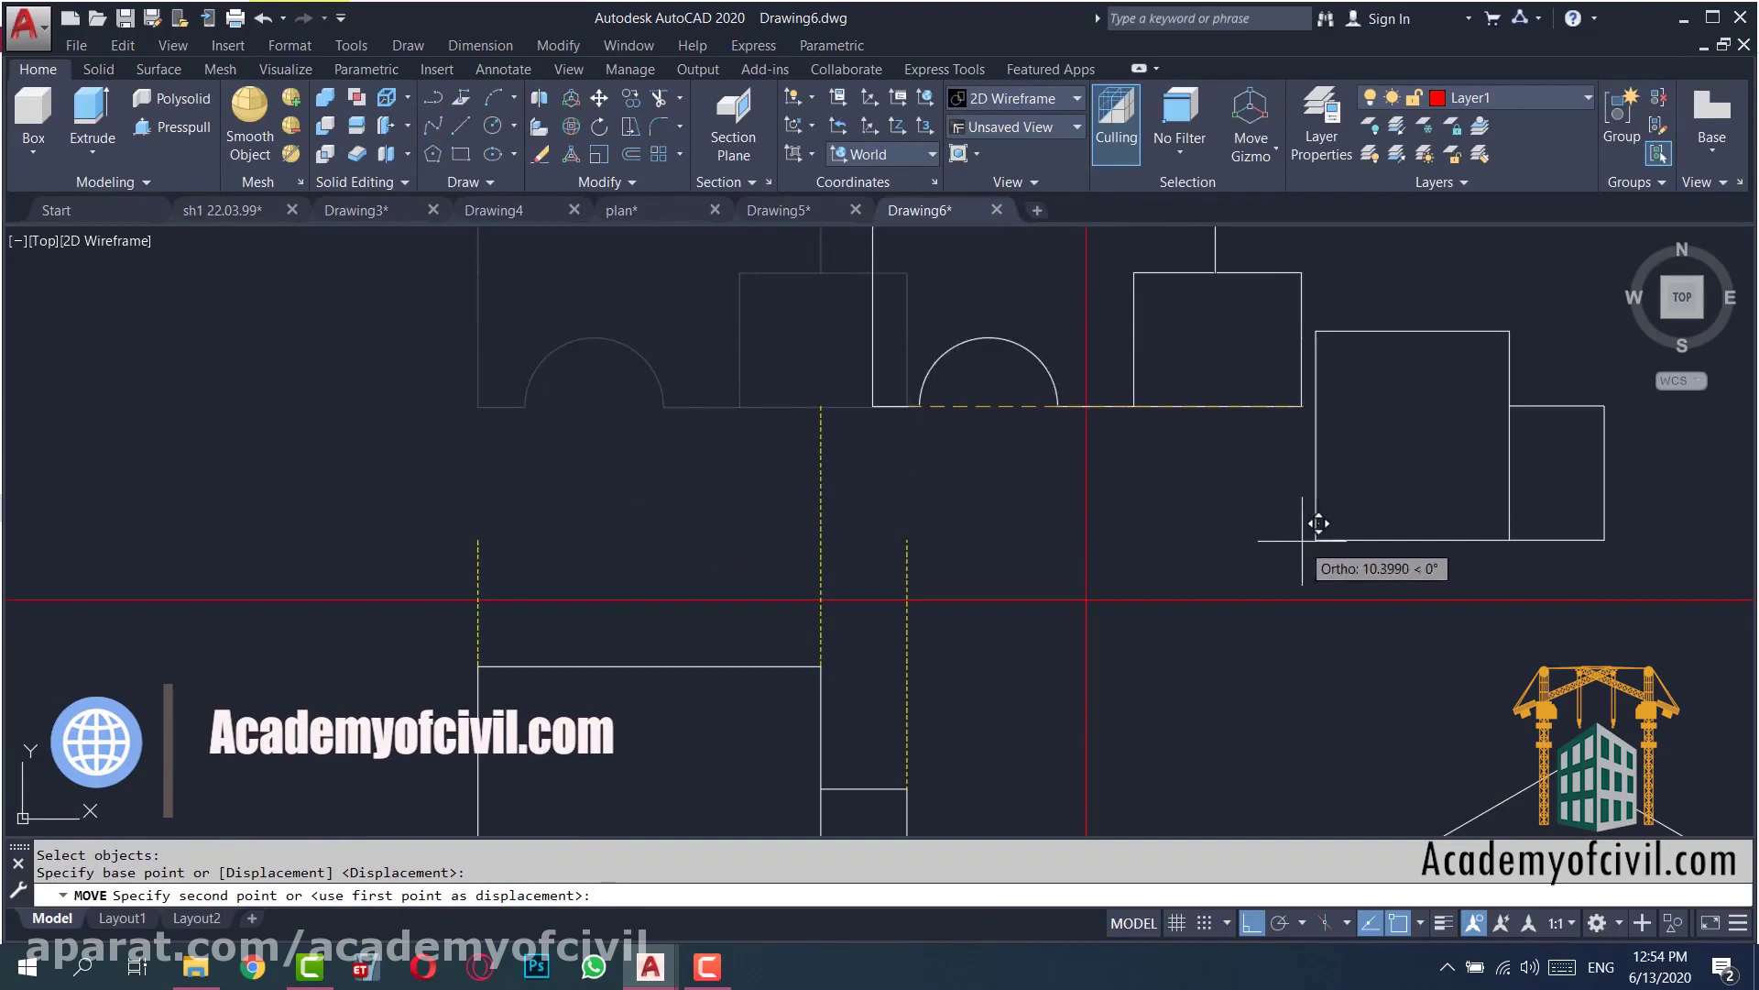
left_click(926, 519)
scroll(862, 490, "down", 2)
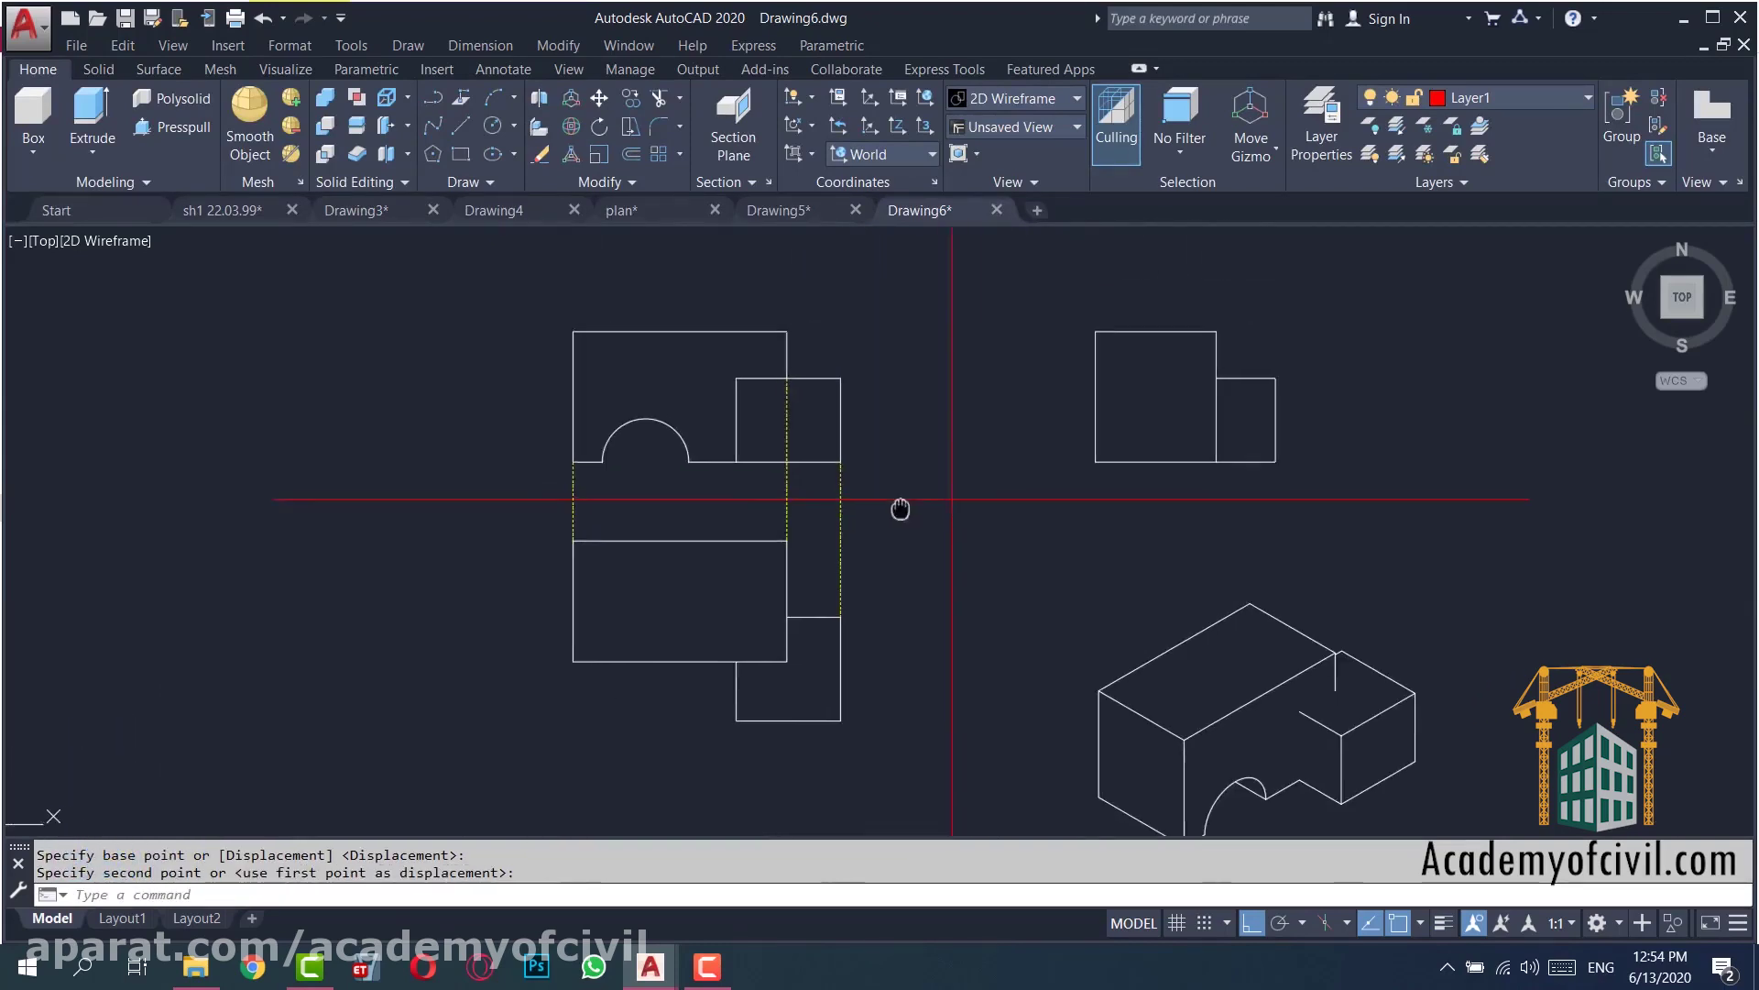
scroll(724, 427, "up", 2)
scroll(681, 500, "down", 2)
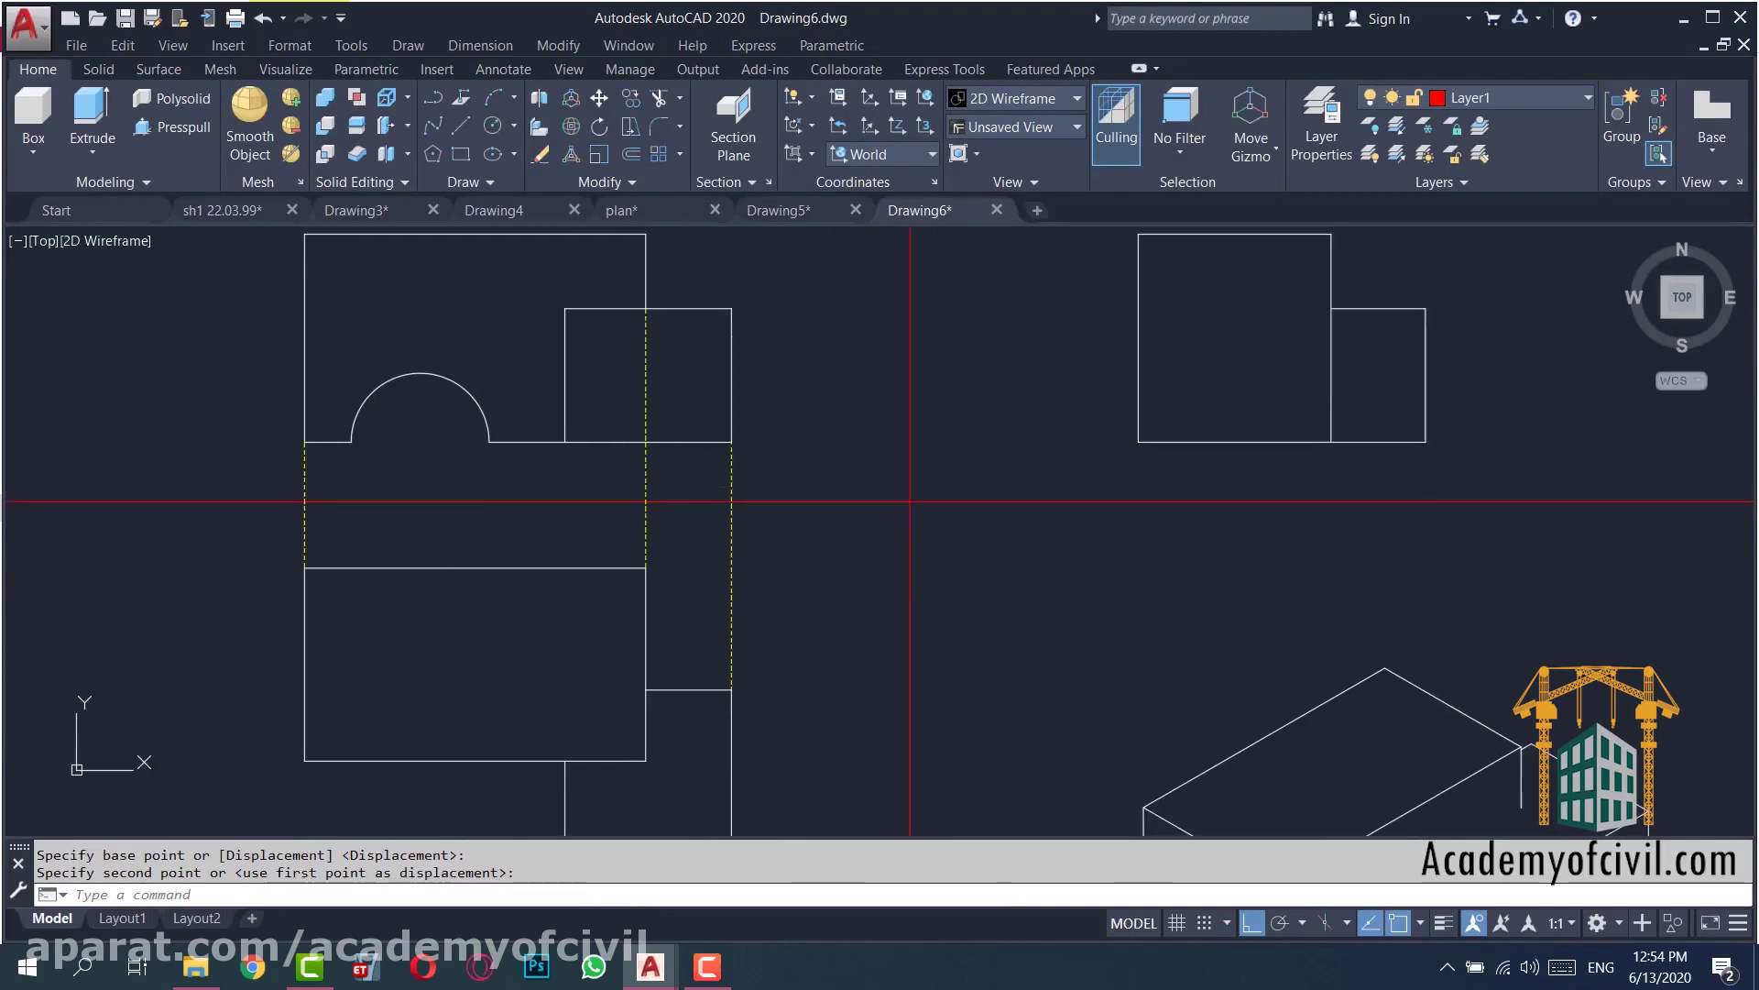
- Draw two horizontal projection lines from the front view's corners across to the side view
scroll(816, 499, "up", 2)
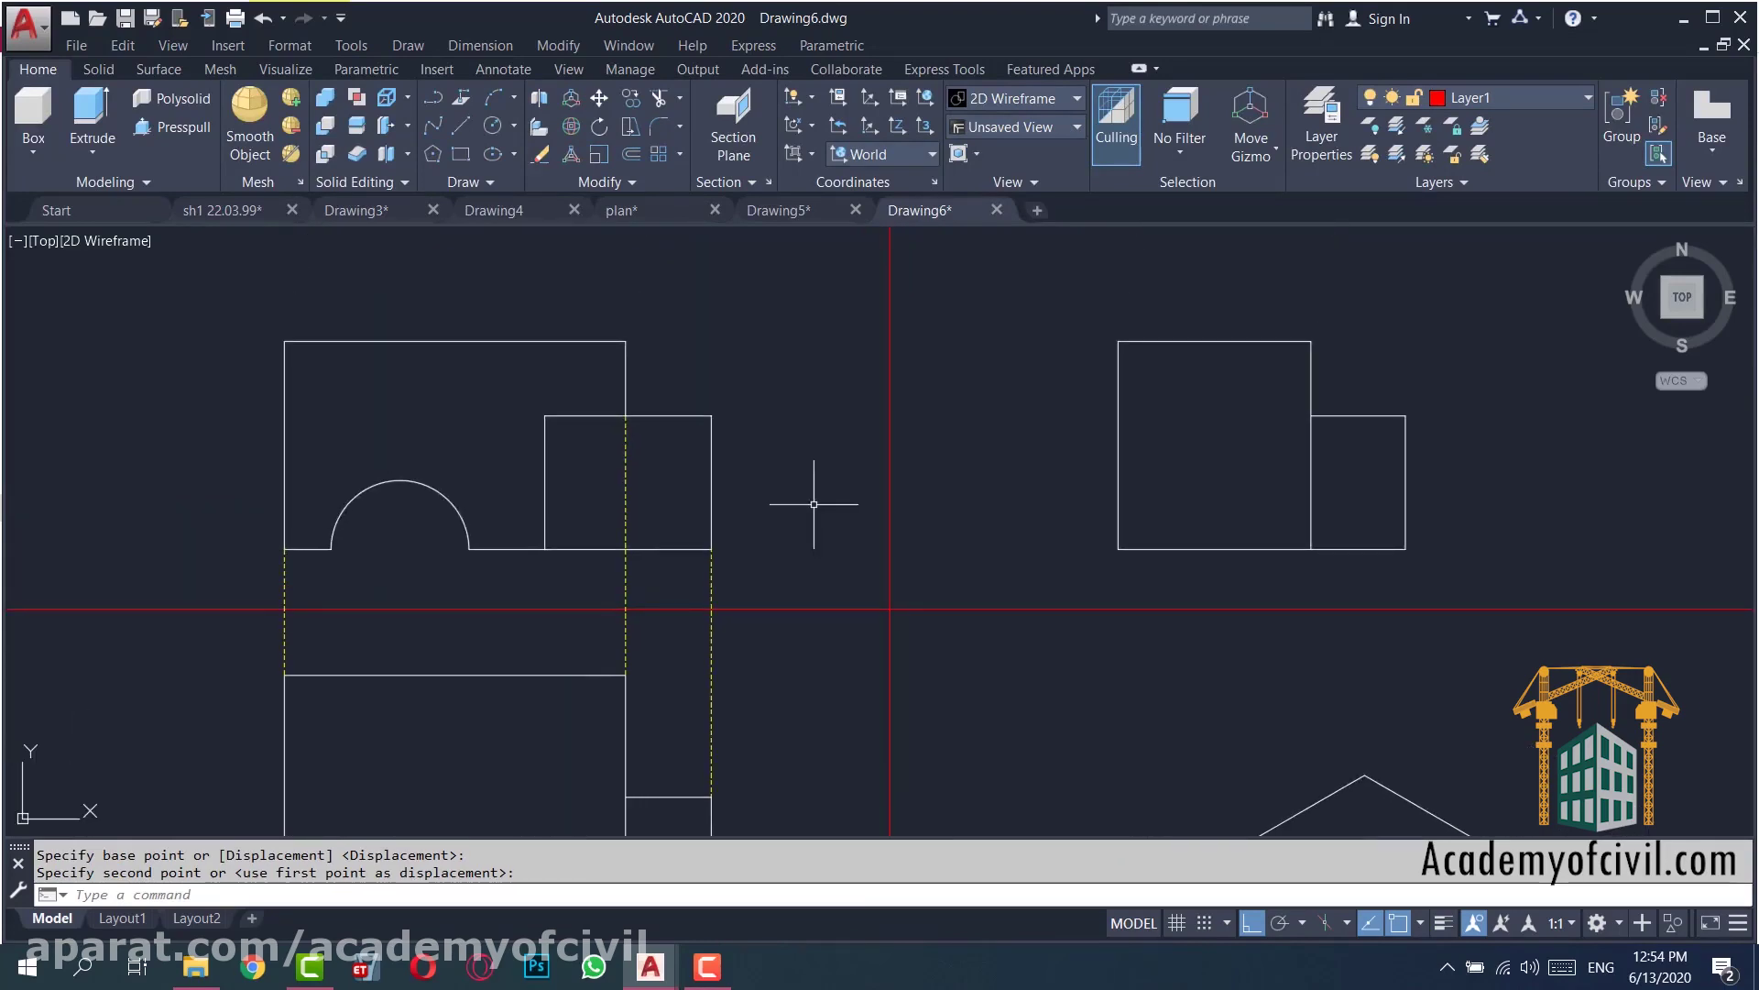
type("l")
key("Return")
left_click(626, 340)
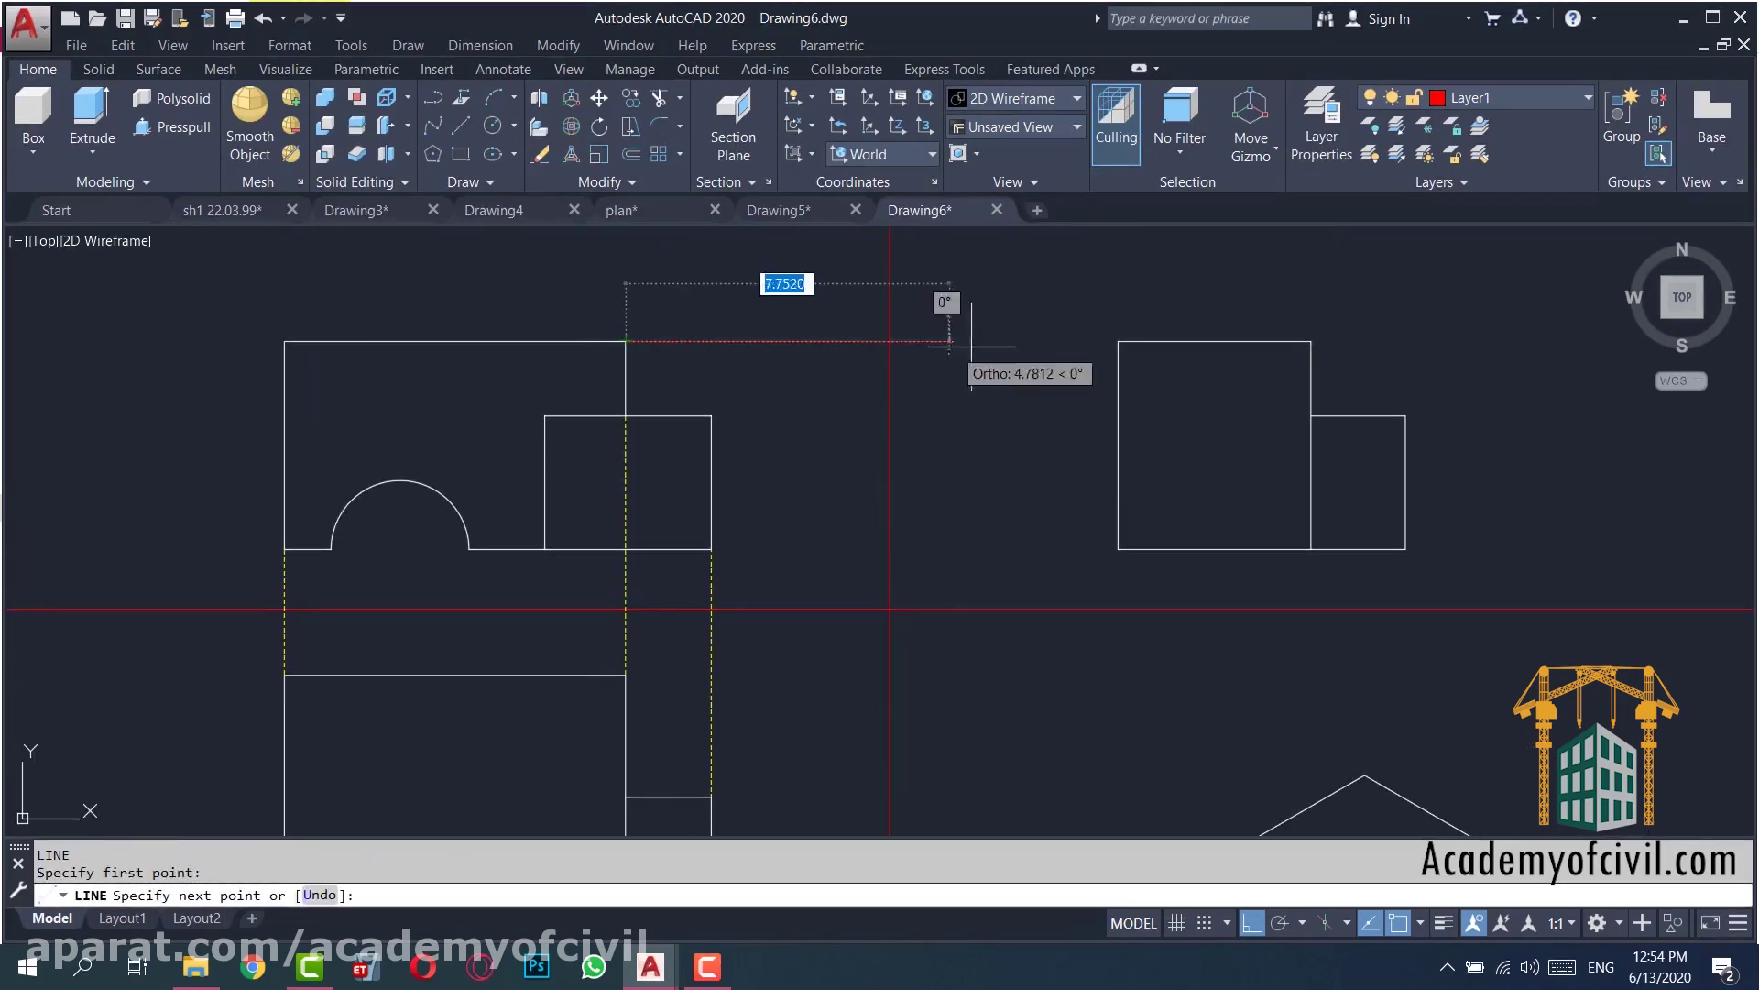
left_click(1118, 341)
key("Escape")
key("Return")
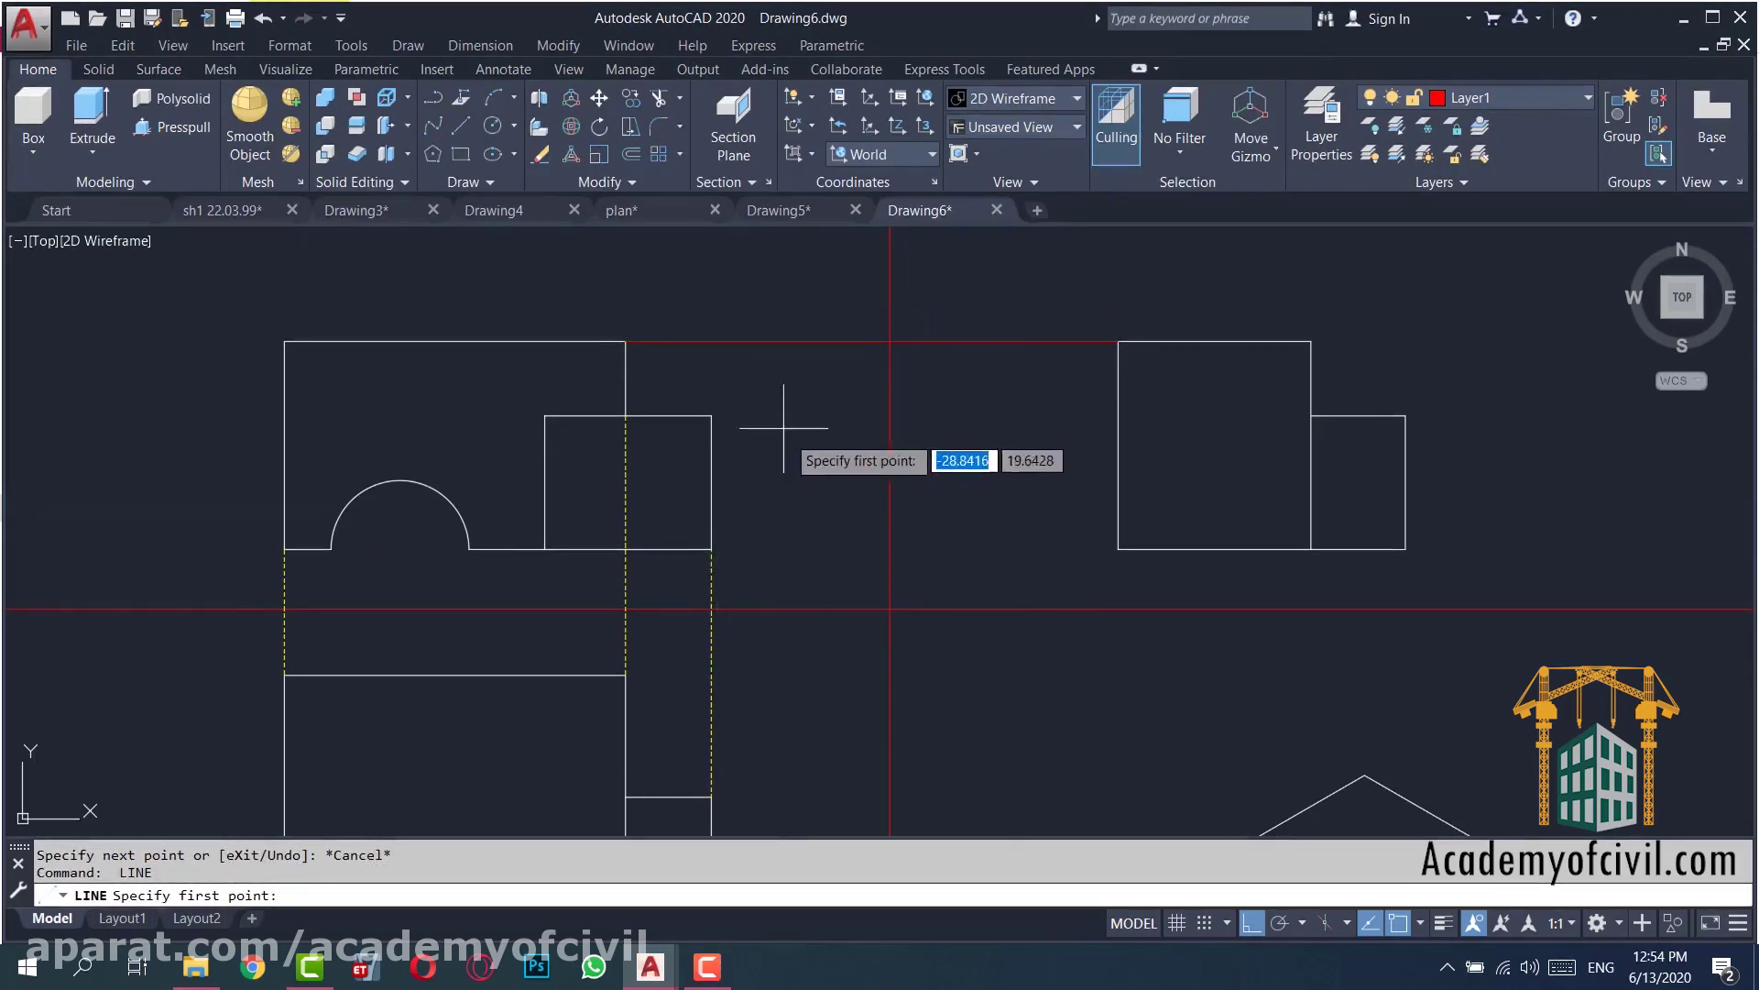
scroll(739, 519, "up", 5)
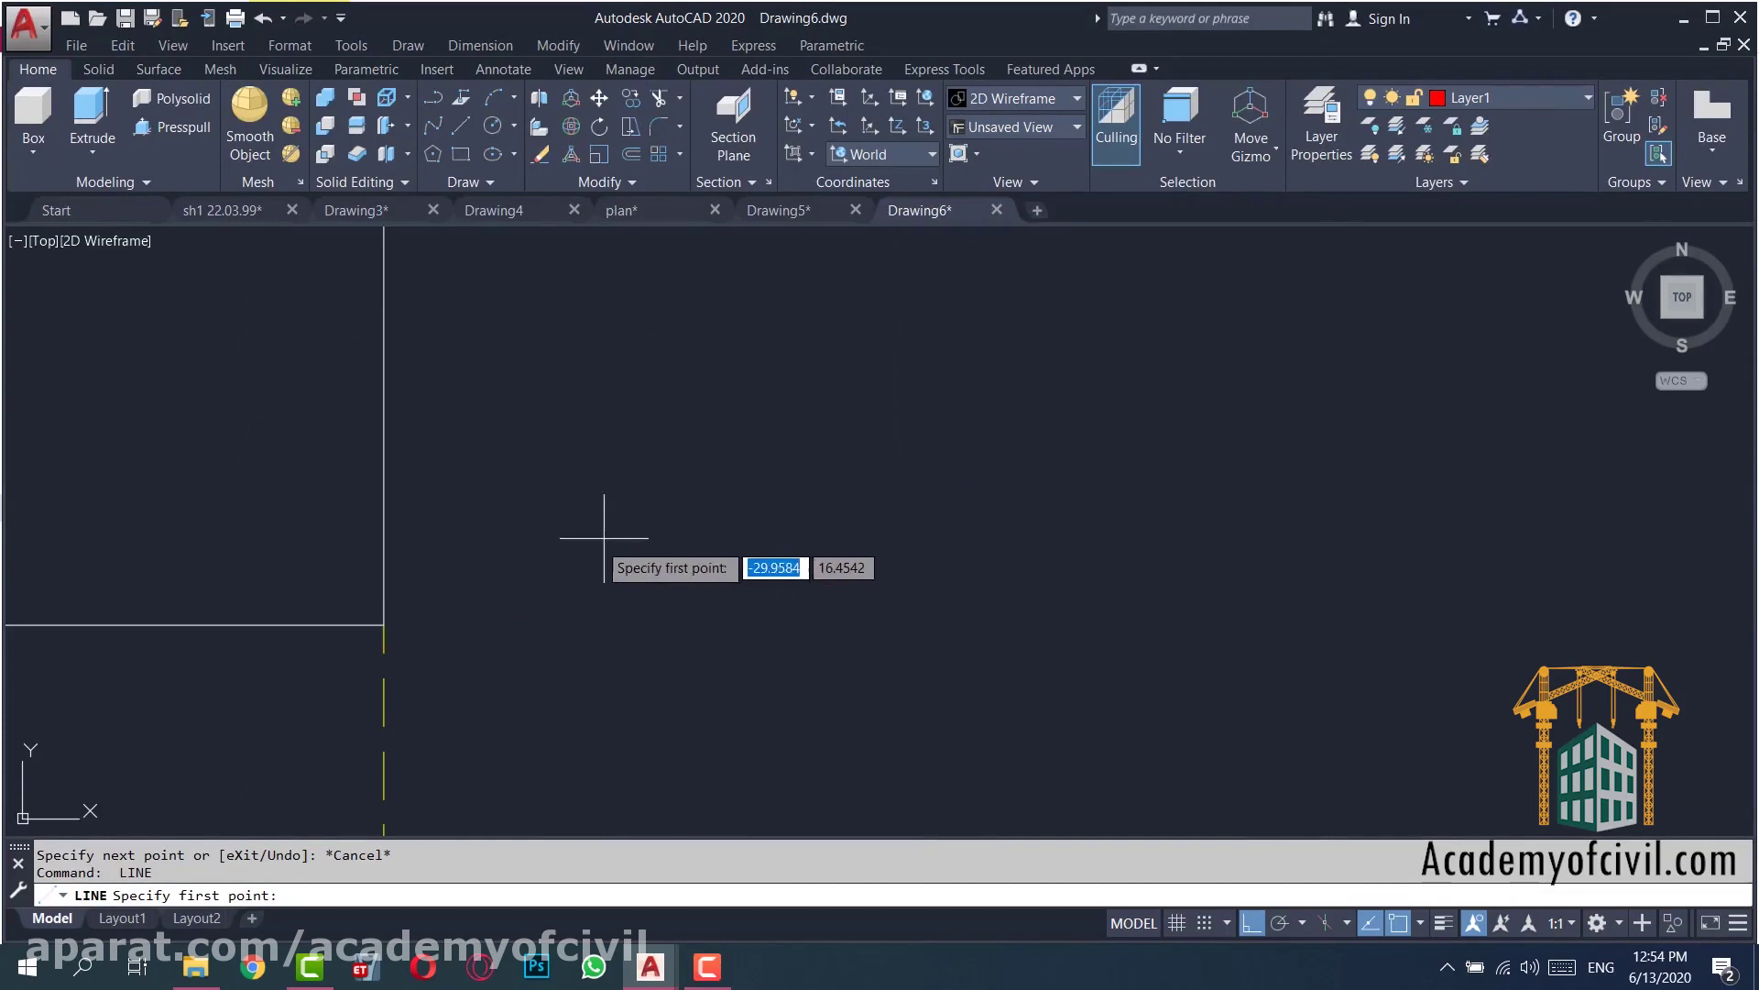
left_click(384, 624)
scroll(384, 624, "down", 5)
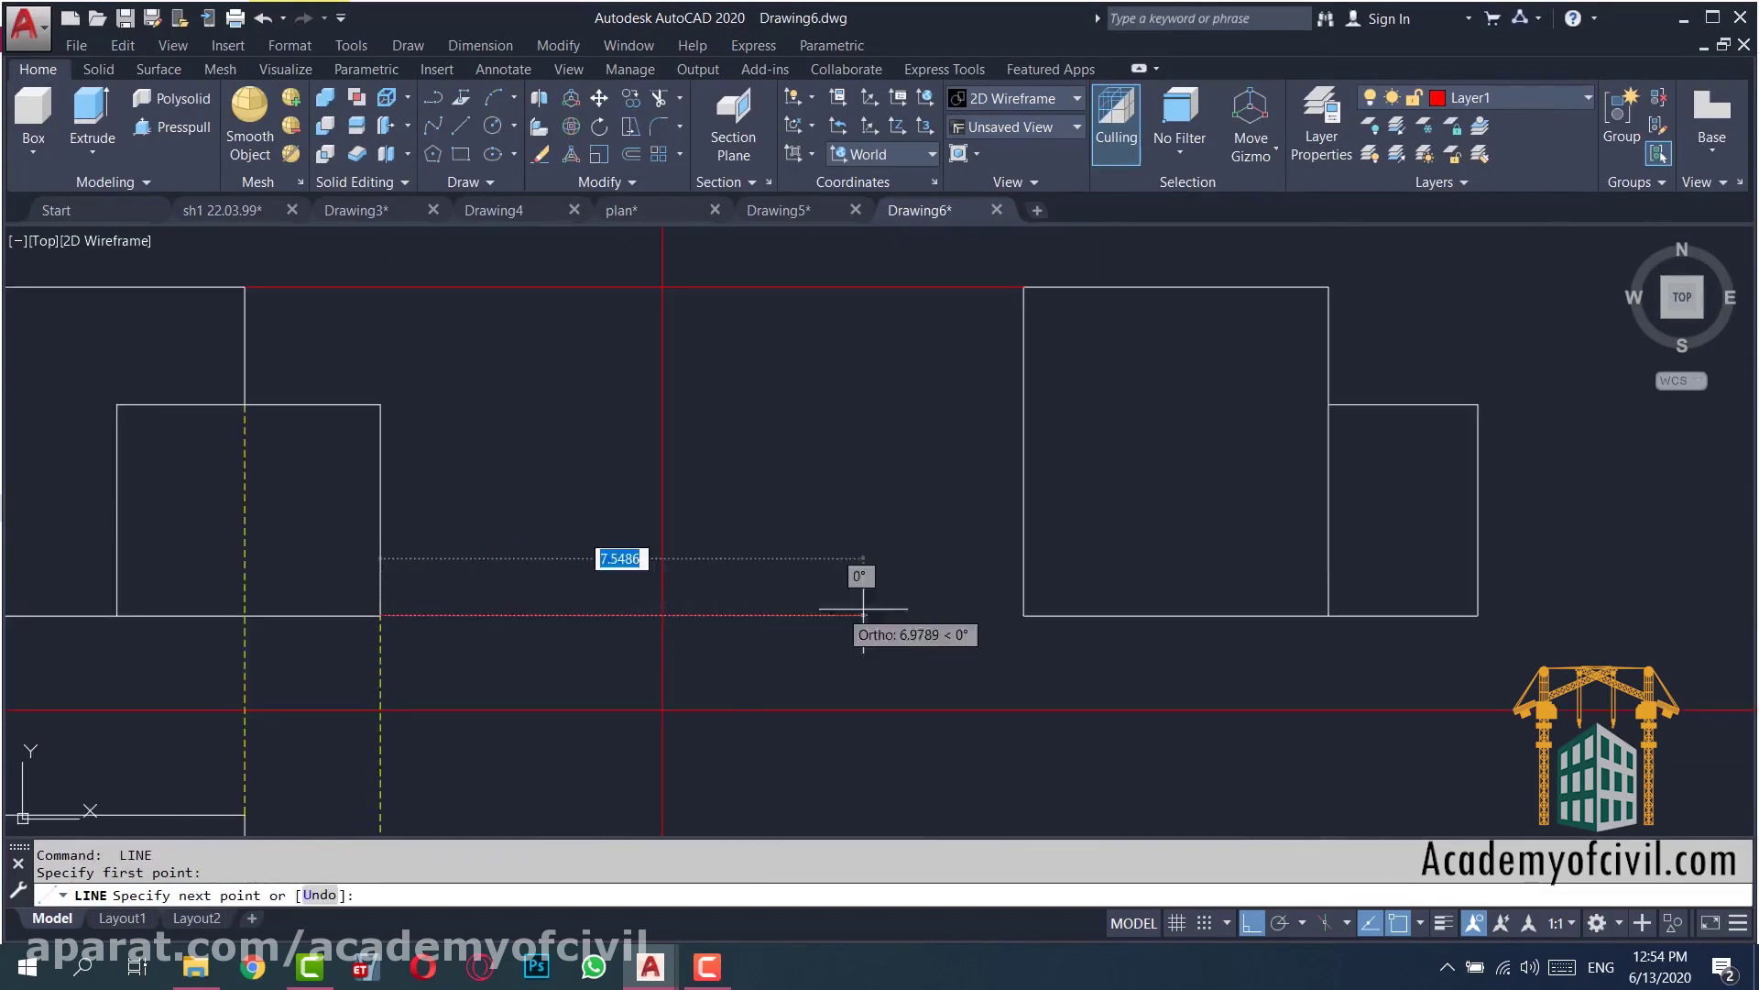
left_click(1023, 612)
key("Escape")
key("Return")
left_click(381, 404)
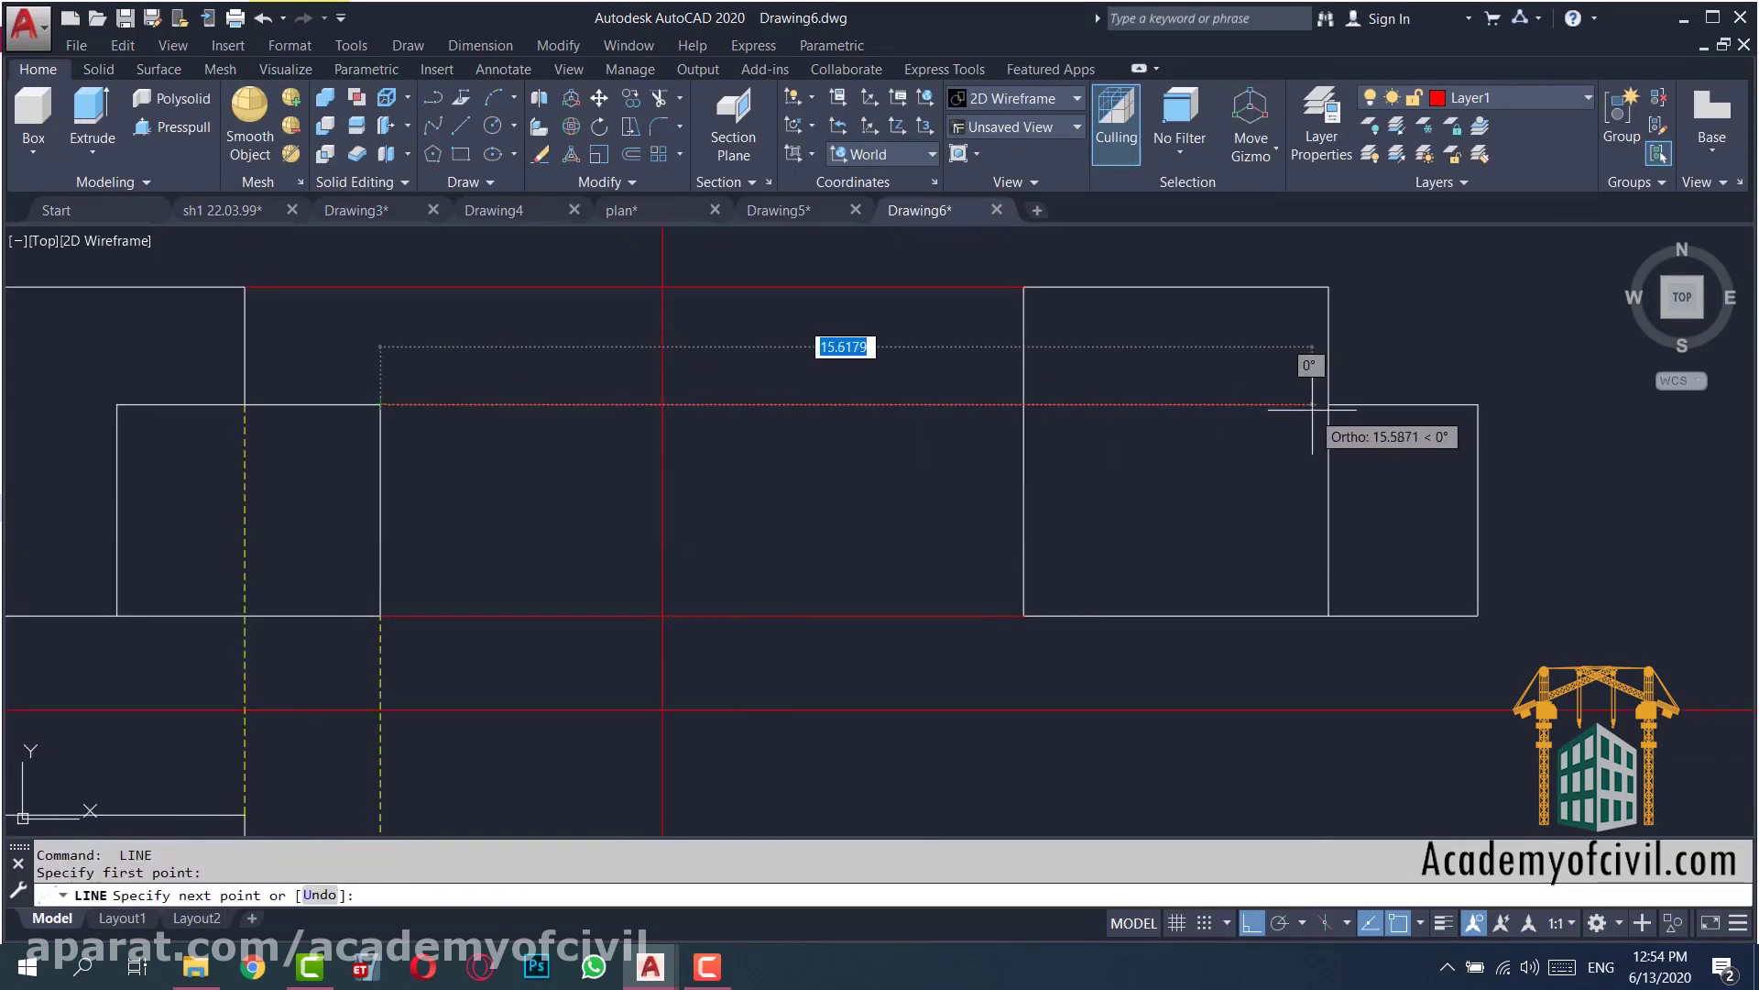
key("Escape")
- Match the yellow dashed line's properties onto the new red projection lines
type("a")
key("Return")
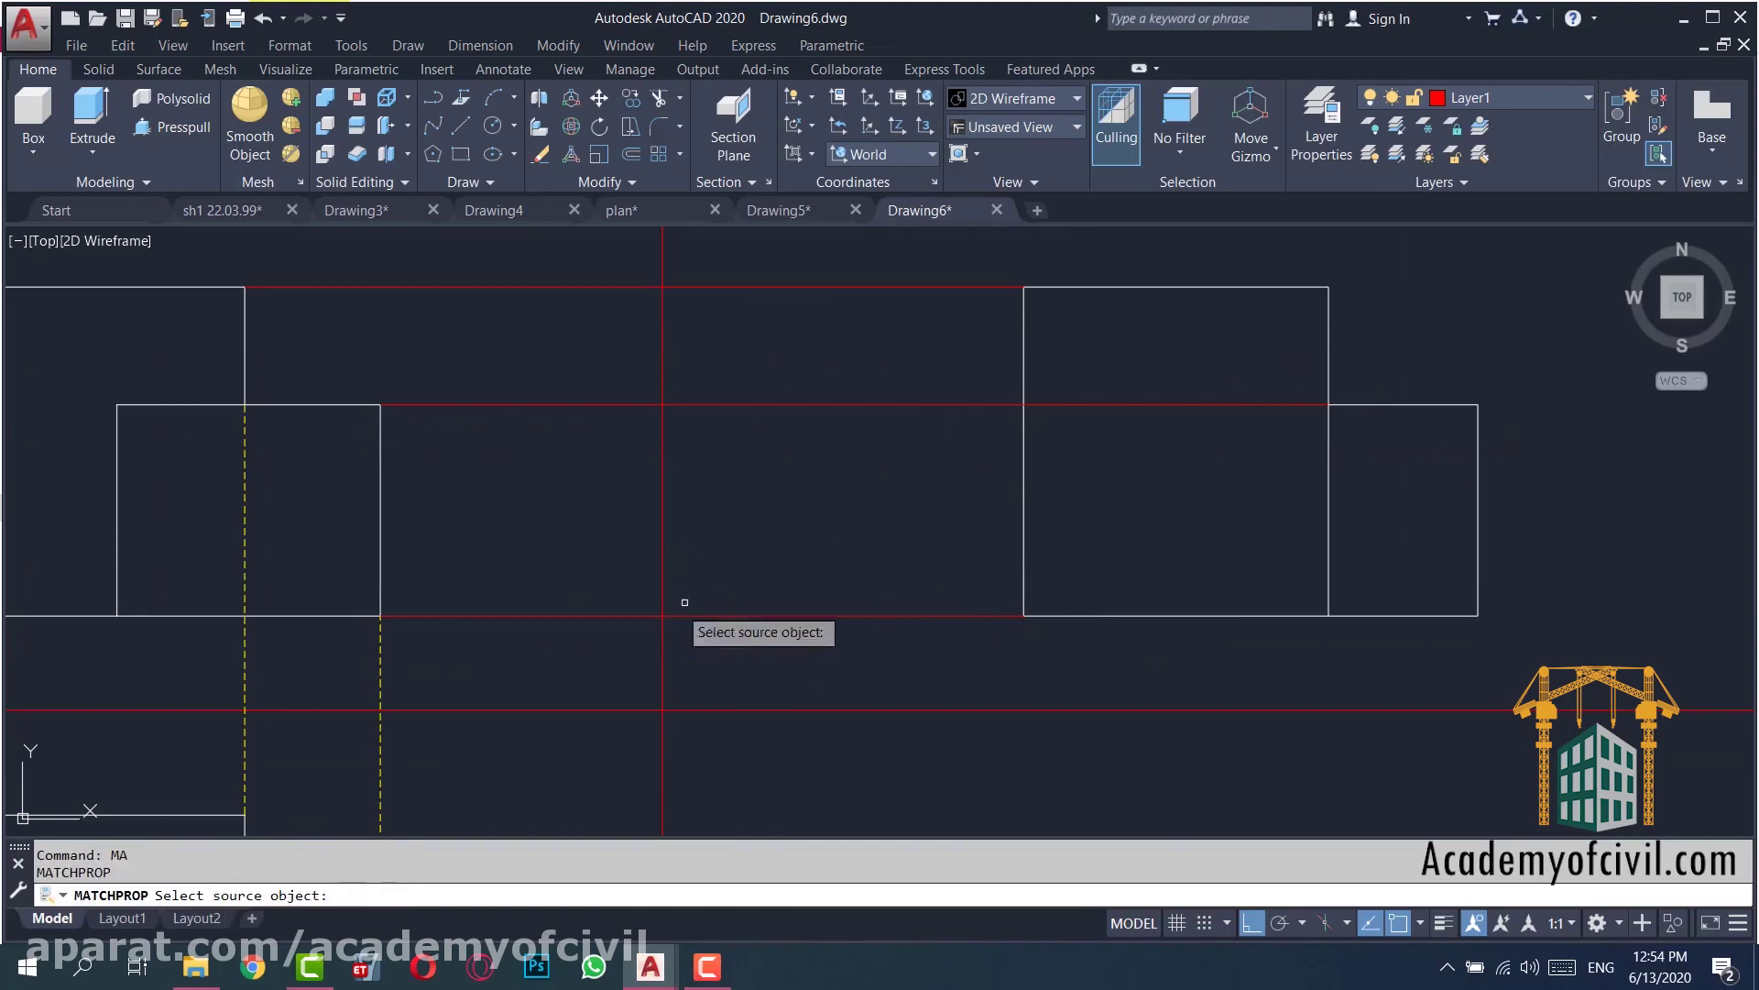
left_click(381, 641)
left_click(865, 268)
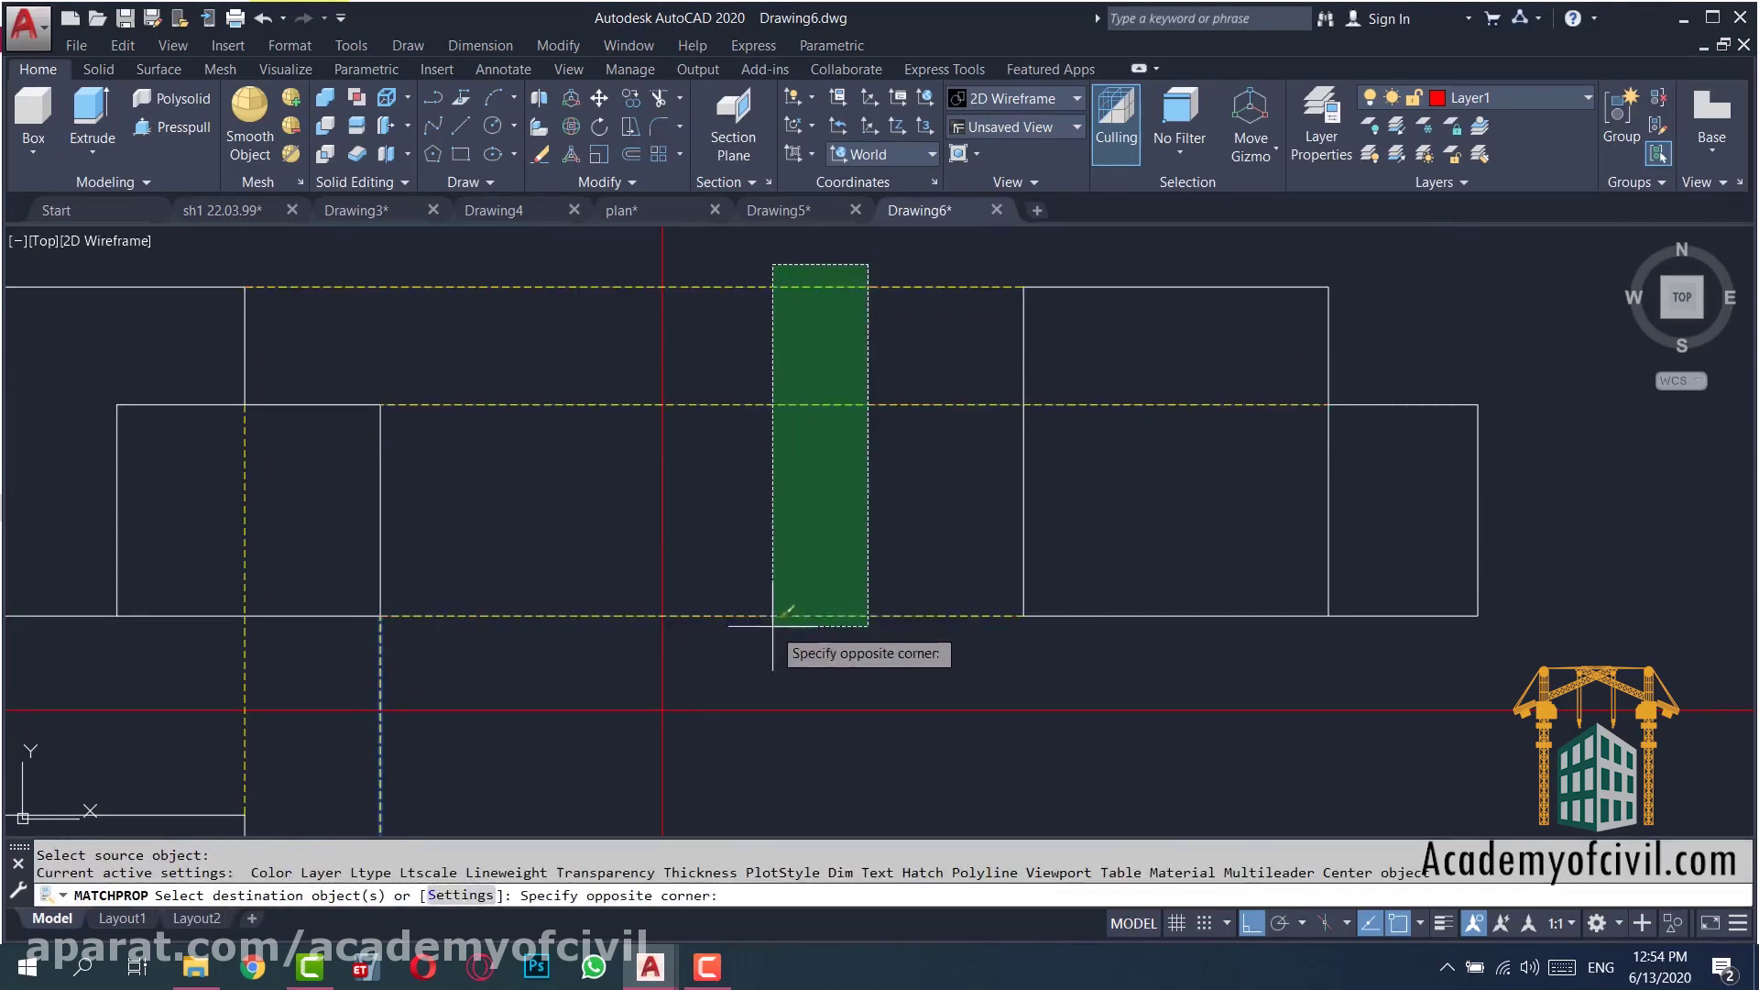
left_click(769, 620)
key("Escape")
- Set the top dashed projection line's linetype scale to 3 in Properties
left_click(865, 275)
left_click(865, 367)
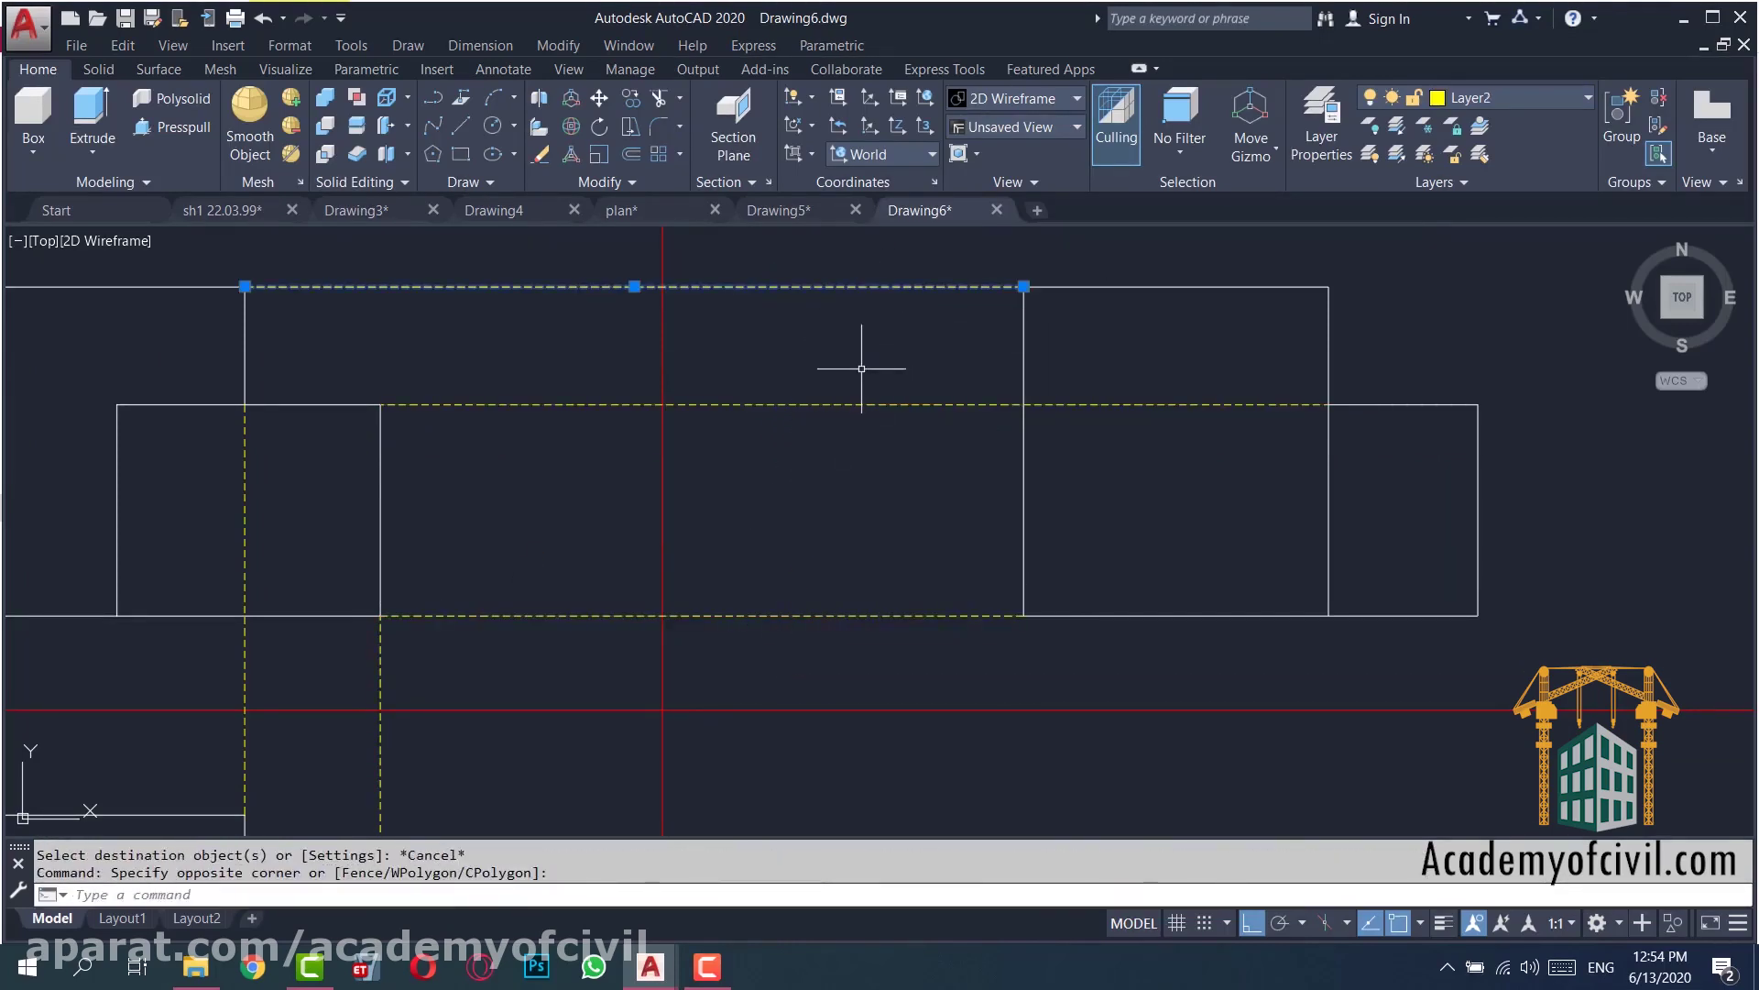
key("ctrl+1")
left_click(194, 219)
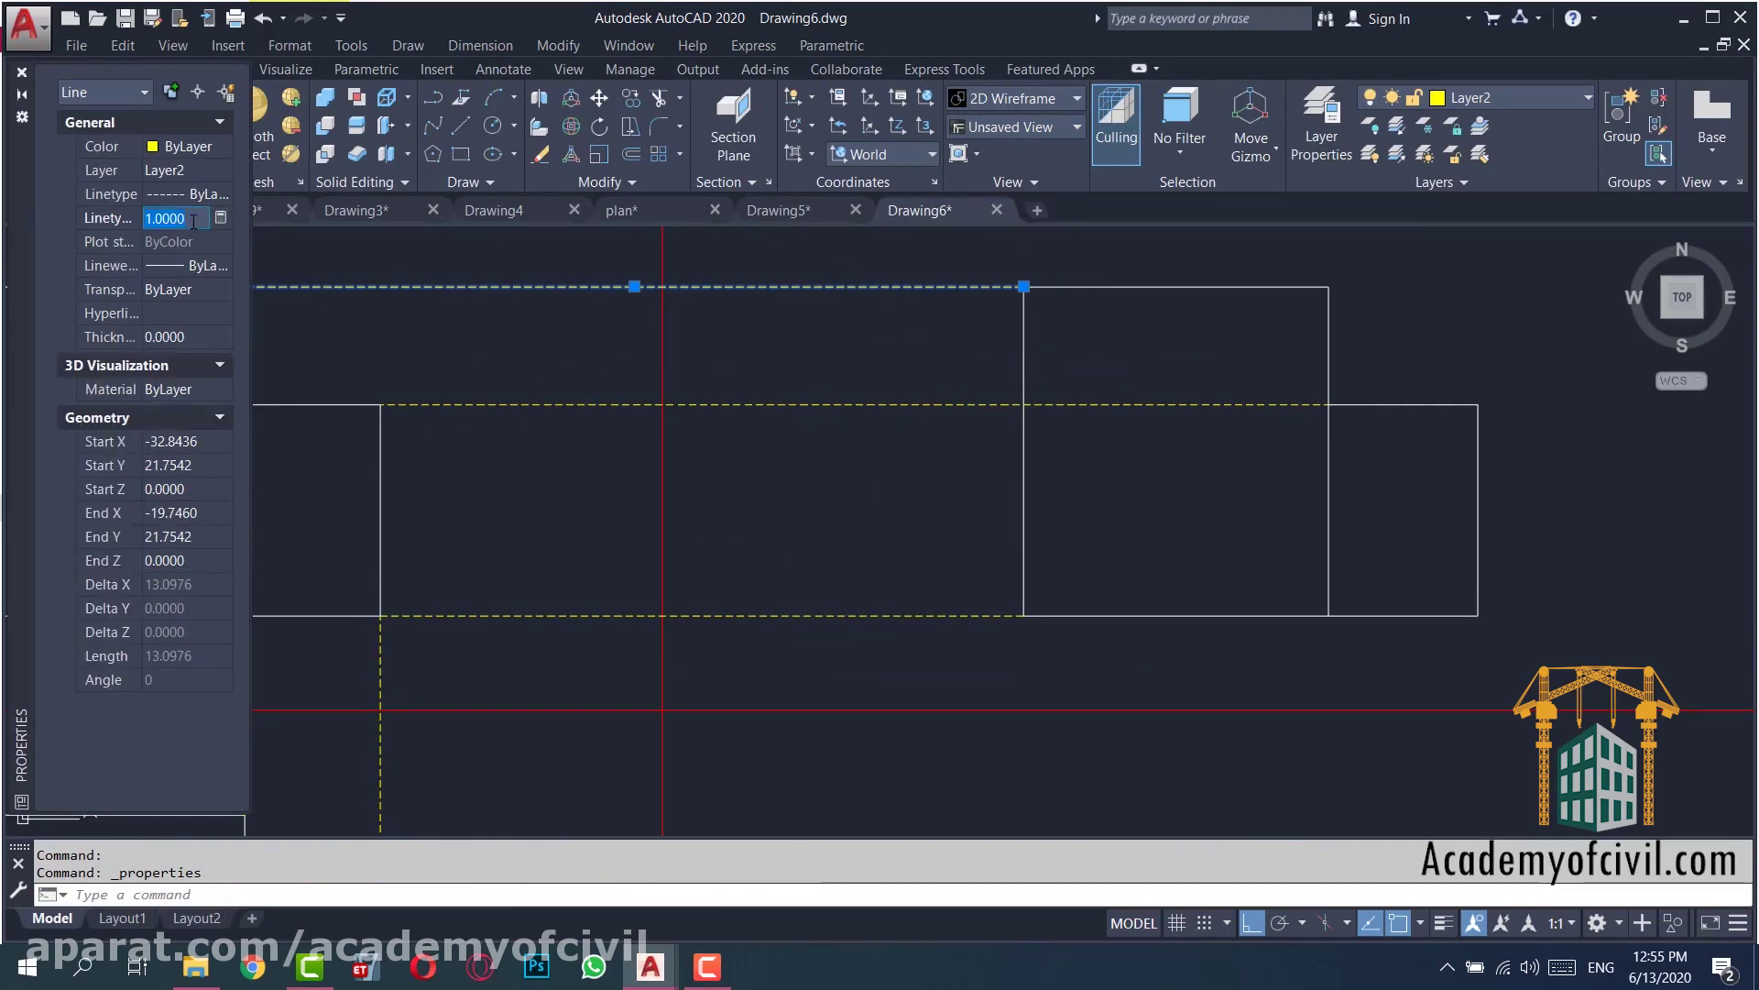
type("3")
key("Return")
left_click(21, 72)
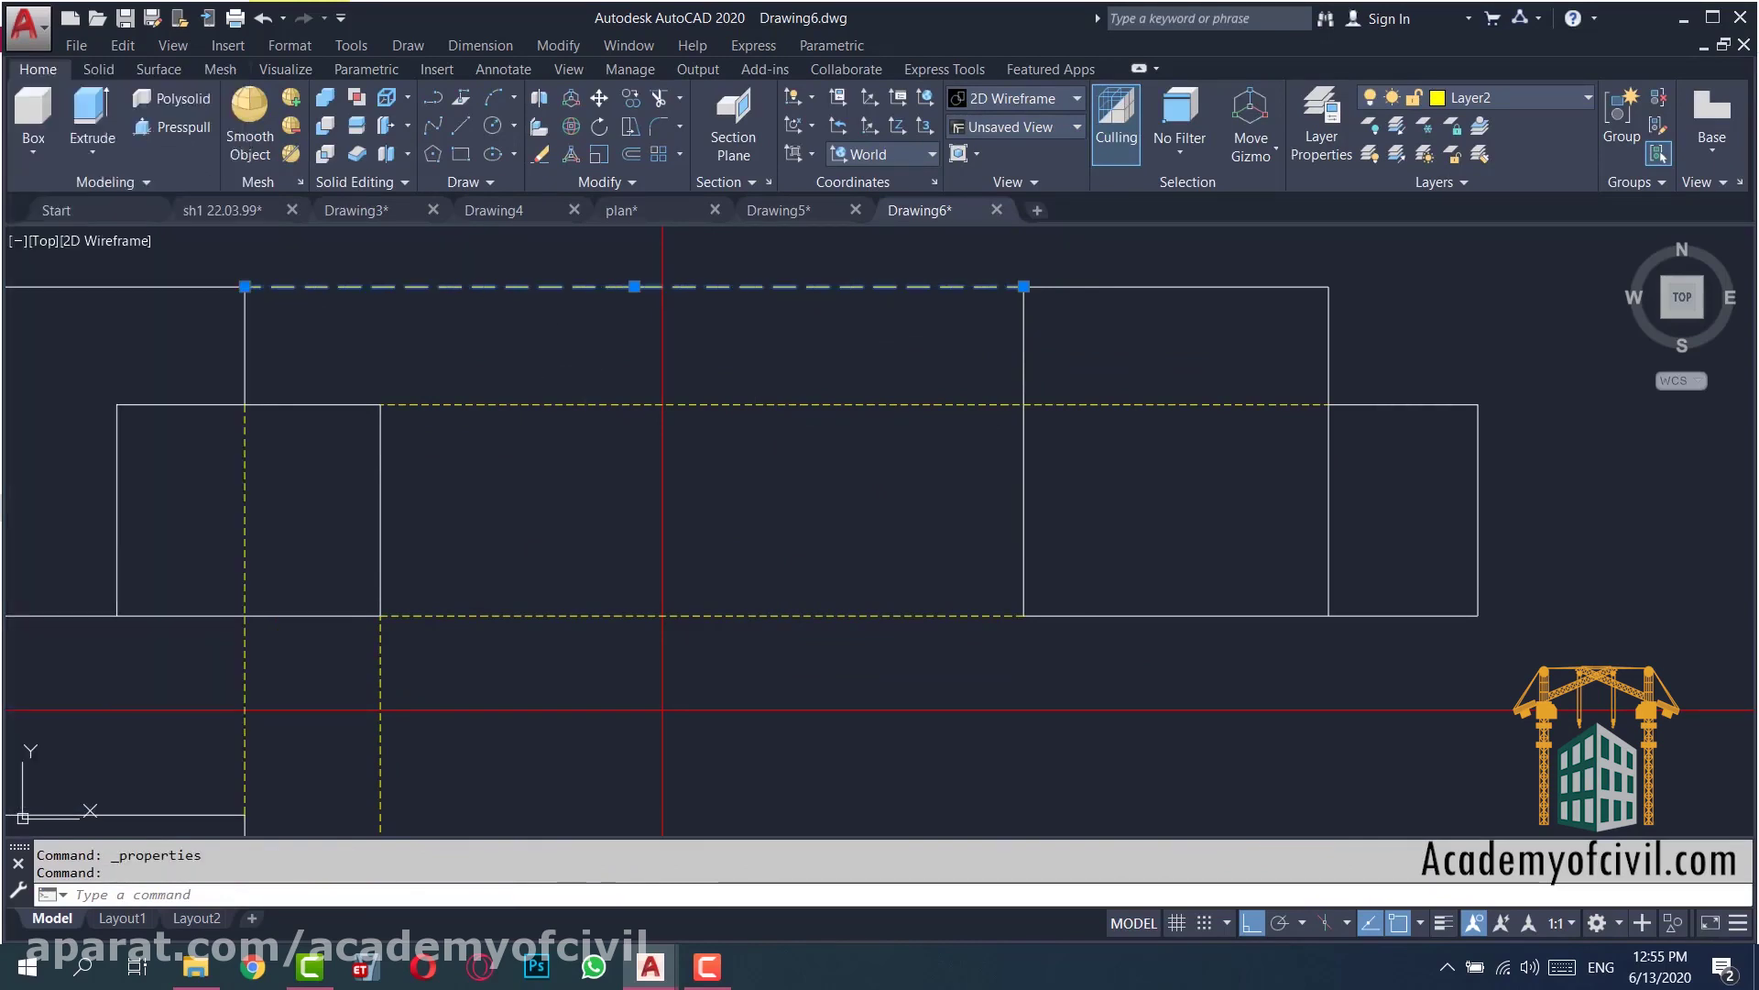
key("Escape")
- Match the top line's scale-3 dashed style onto the other dashed projection lines
type("ma")
key("Return")
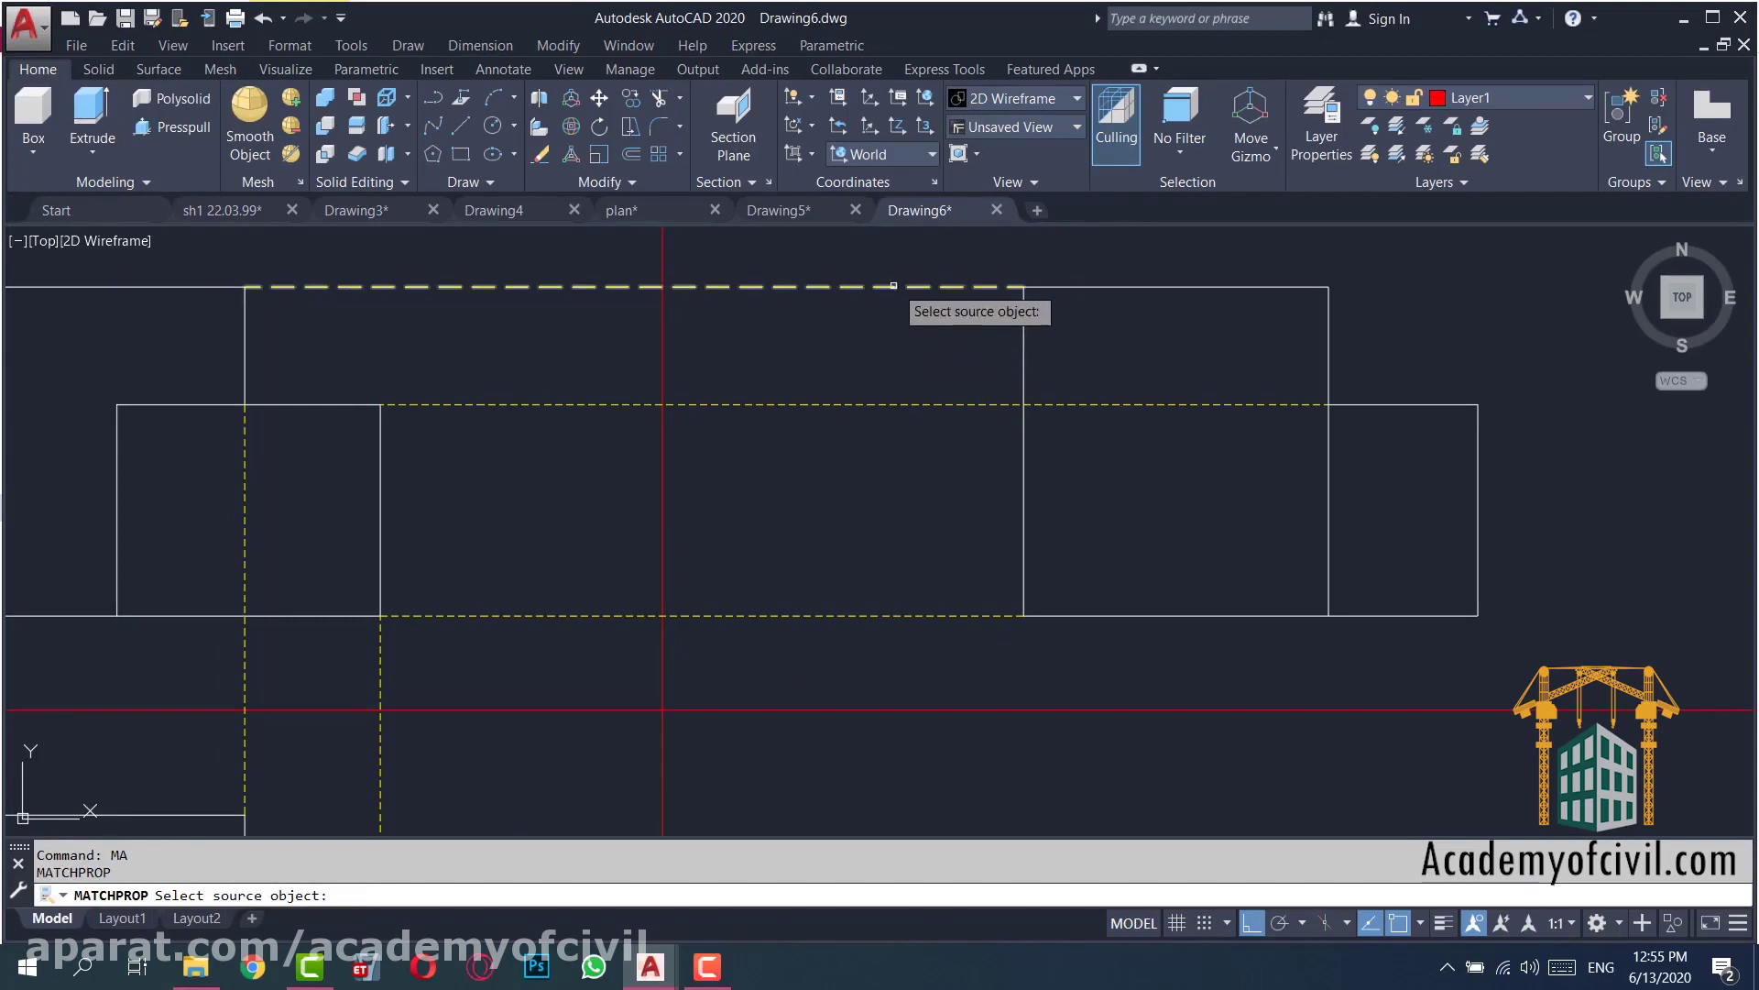
left_click(889, 286)
left_click(919, 363)
left_click(802, 644)
left_click(394, 628)
left_click(346, 676)
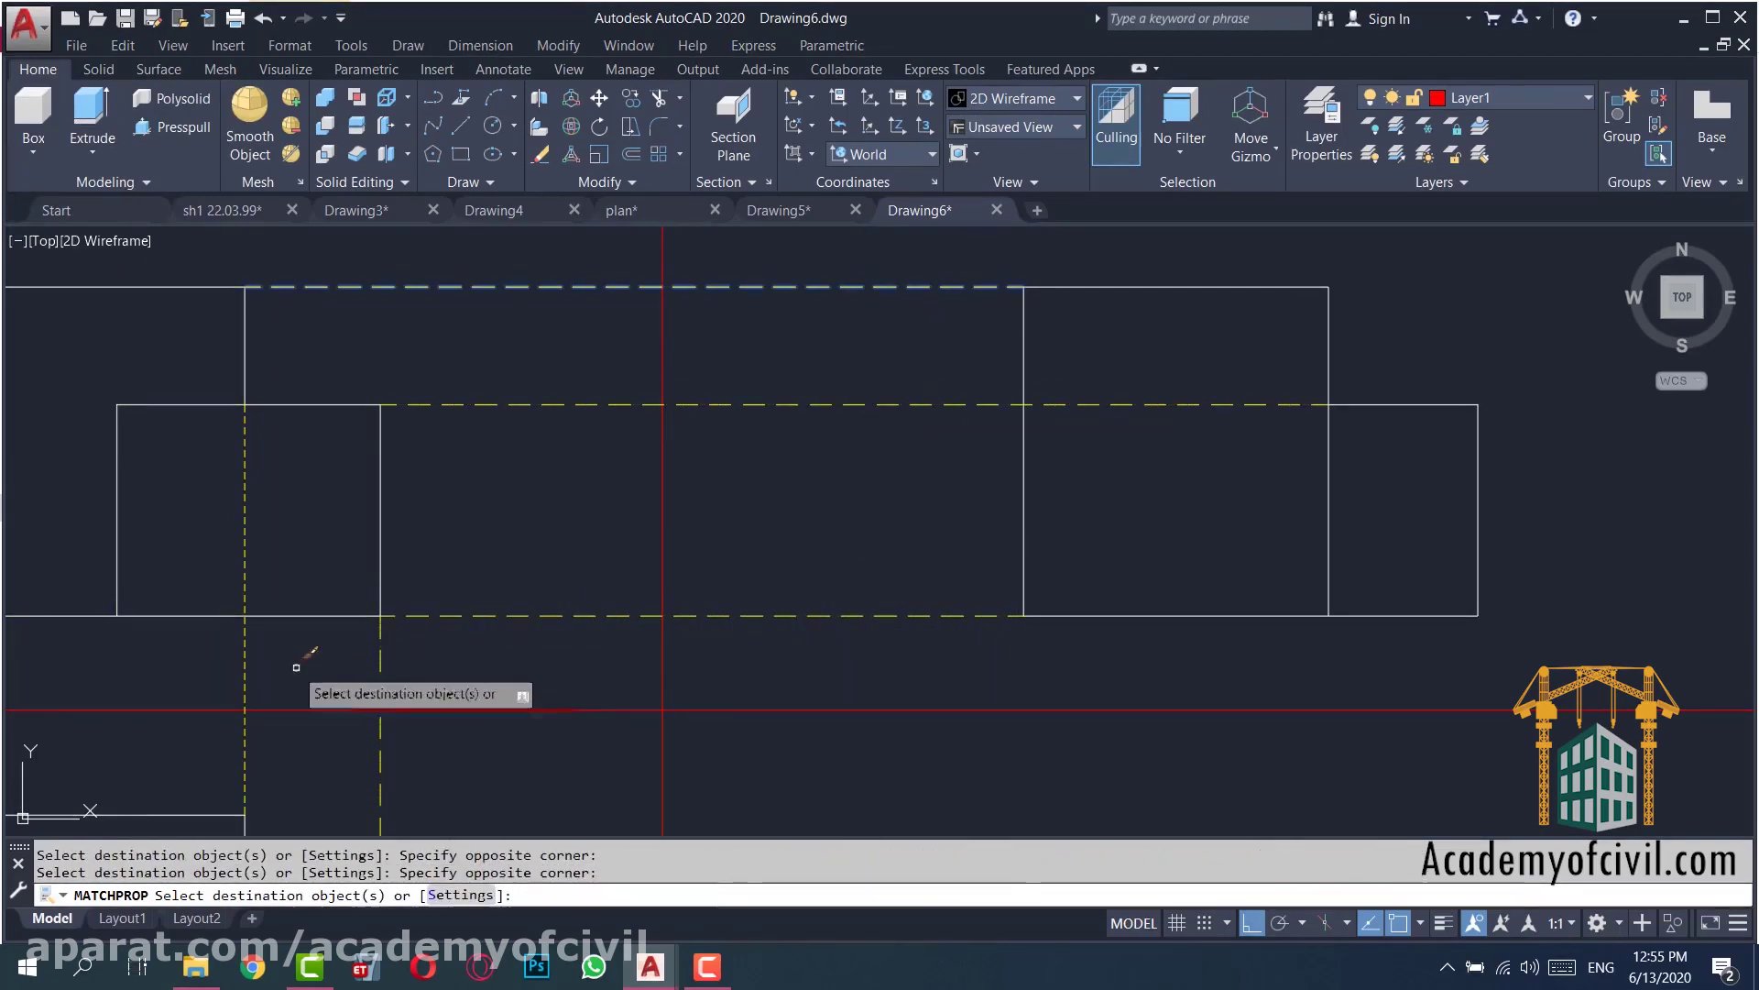
scroll(633, 502, "down", 4)
scroll(513, 513, "up", 2)
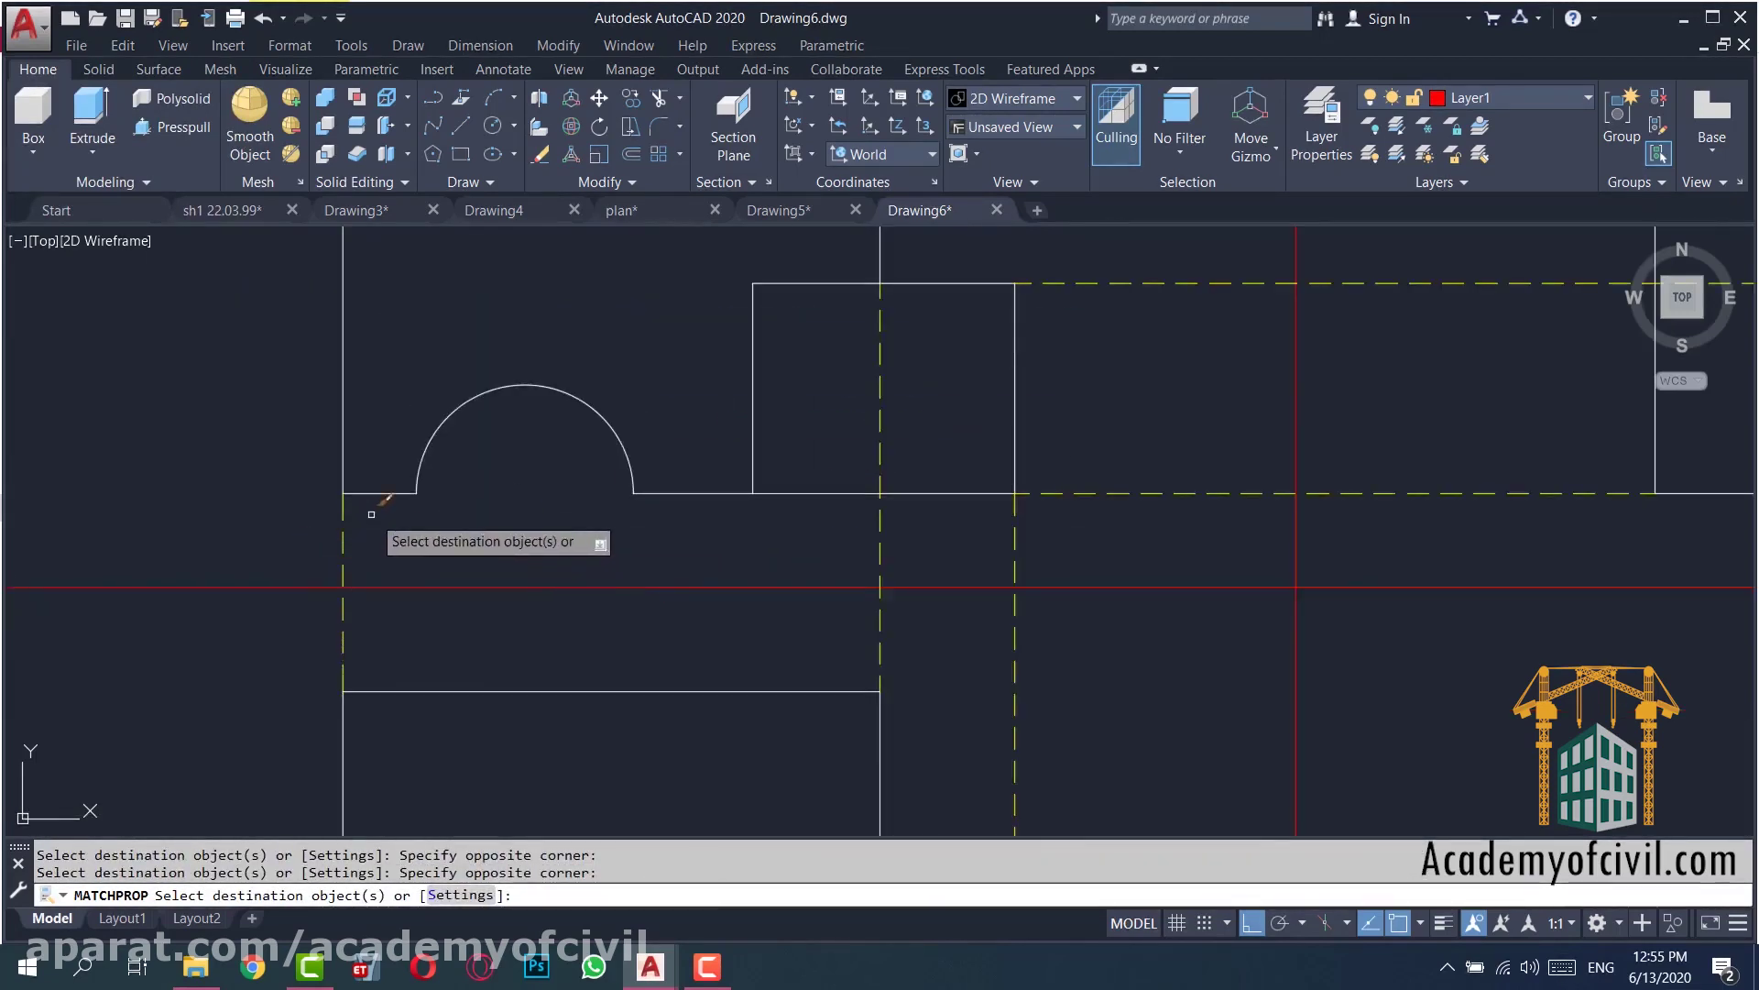
scroll(550, 503, "down", 3)
key("Escape")
scroll(776, 500, "up", 3)
scroll(806, 458, "down", 1)
scroll(839, 458, "down", 1)
scroll(917, 490, "down", 1)
key("Return")
left_click(1264, 586)
- Move the isometric model below the plan with Ortho off, then switch to Drawing5
left_click(1100, 714)
key("Return")
left_click(1053, 657)
key("F8")
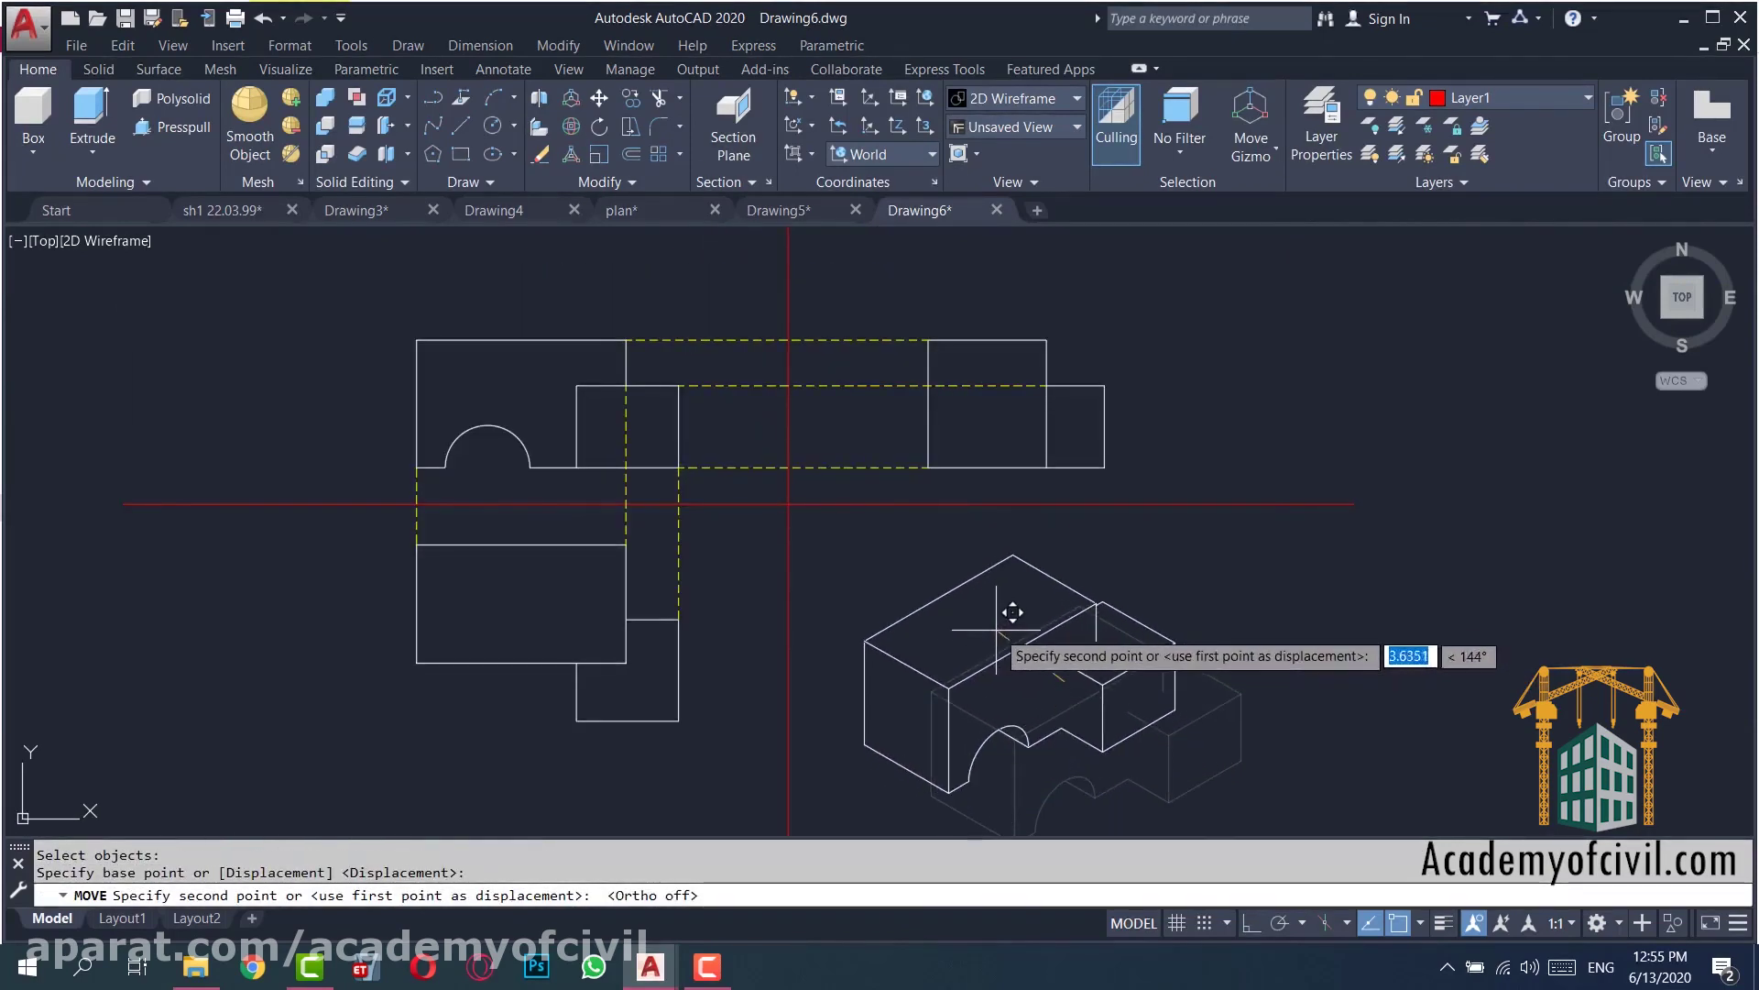
left_click(1007, 627)
mouse_move(953, 542)
middle_mouse_down()
mouse_move(970, 538)
mouse_move(913, 563)
middle_mouse_up()
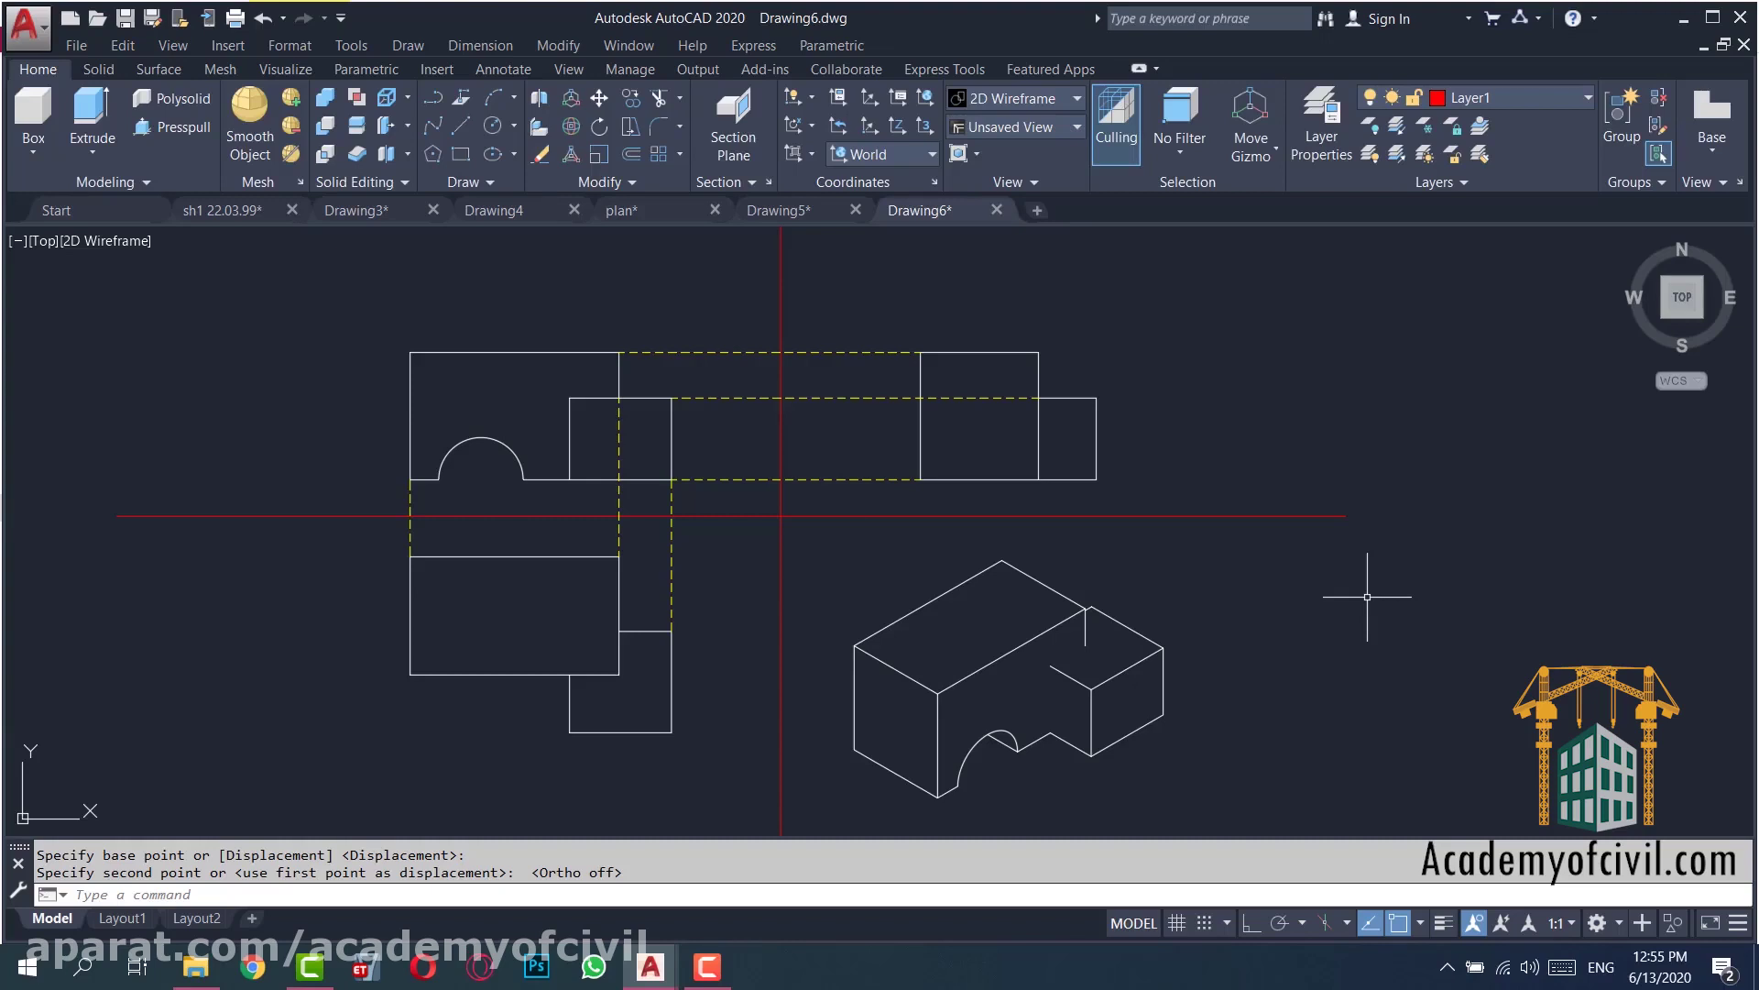
left_click(777, 210)
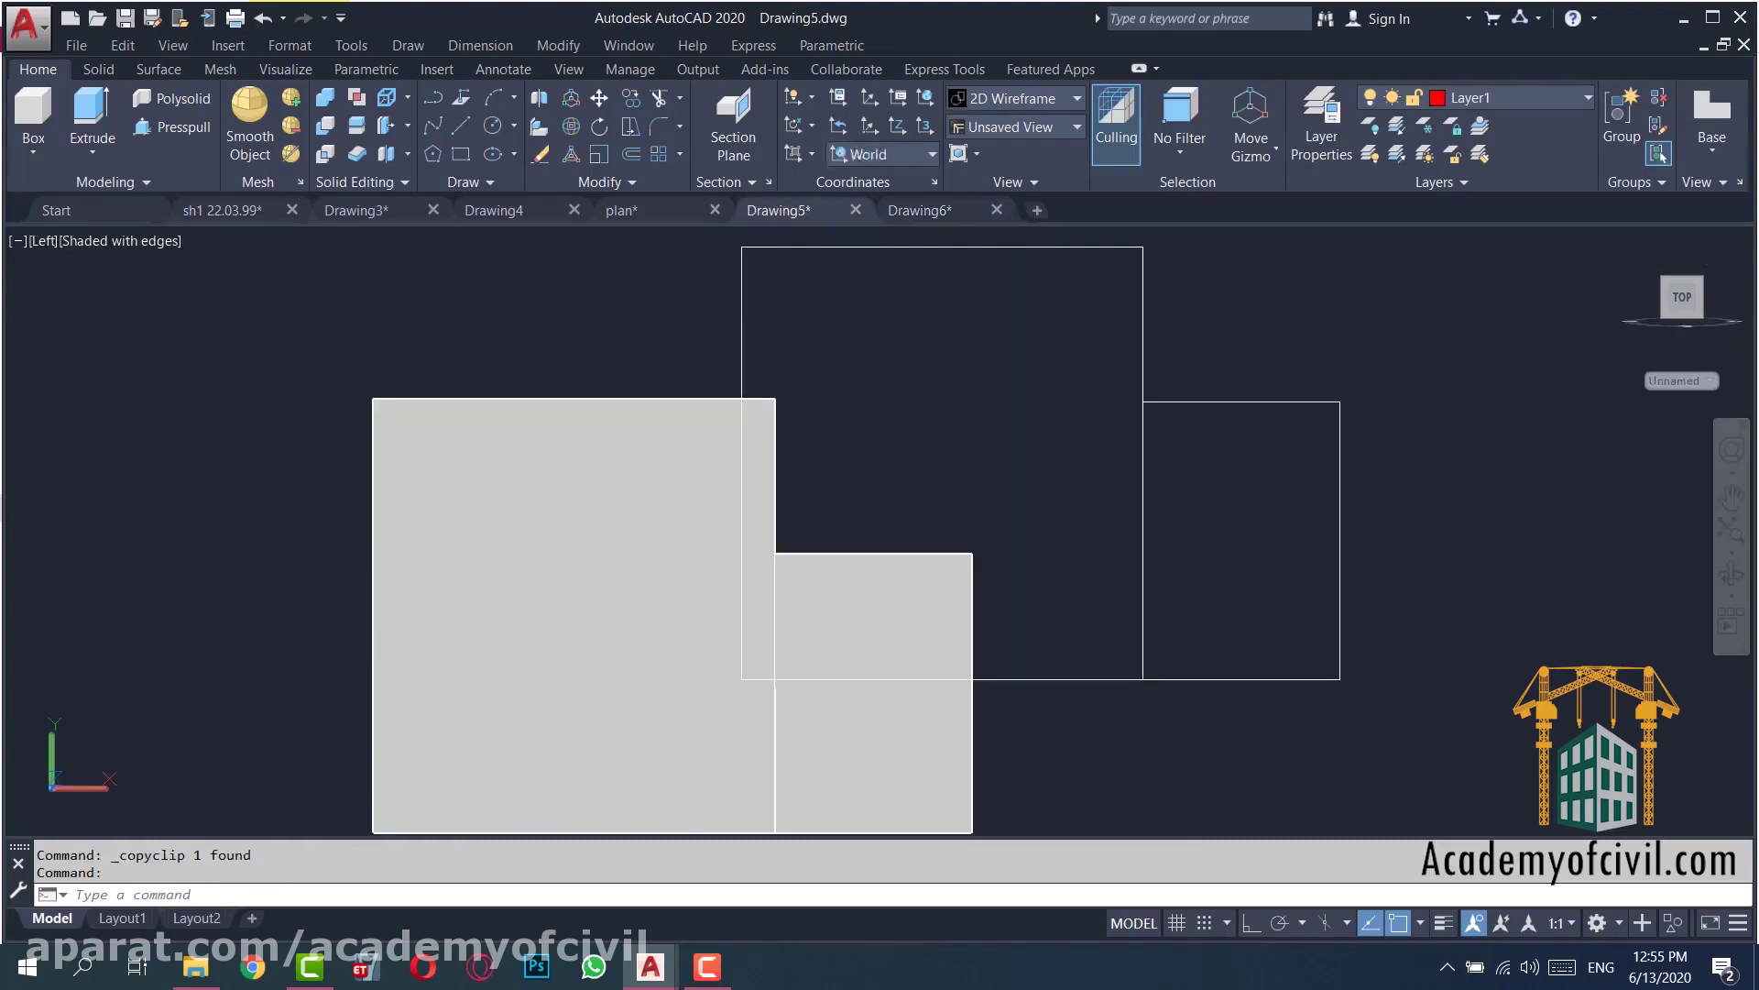
- Delete the outlined box shape and set the view to Top
left_click(1247, 371)
left_click(1218, 408)
key("Delete")
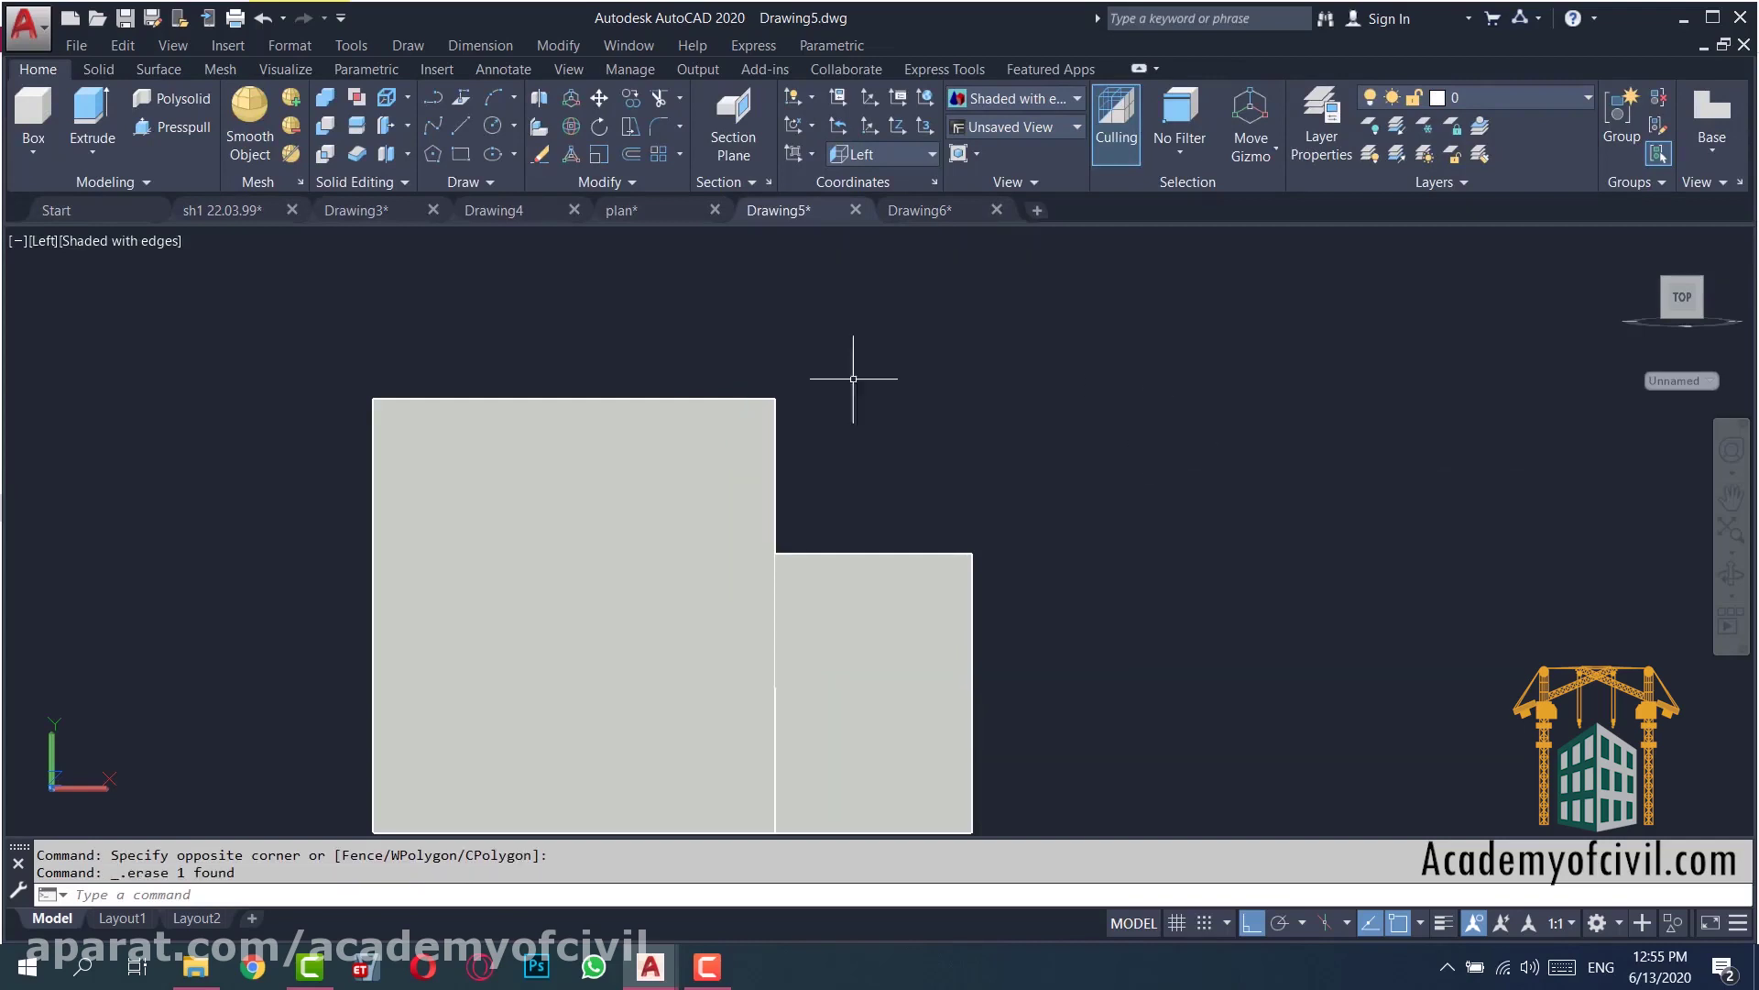
left_click(40, 242)
left_click(87, 292)
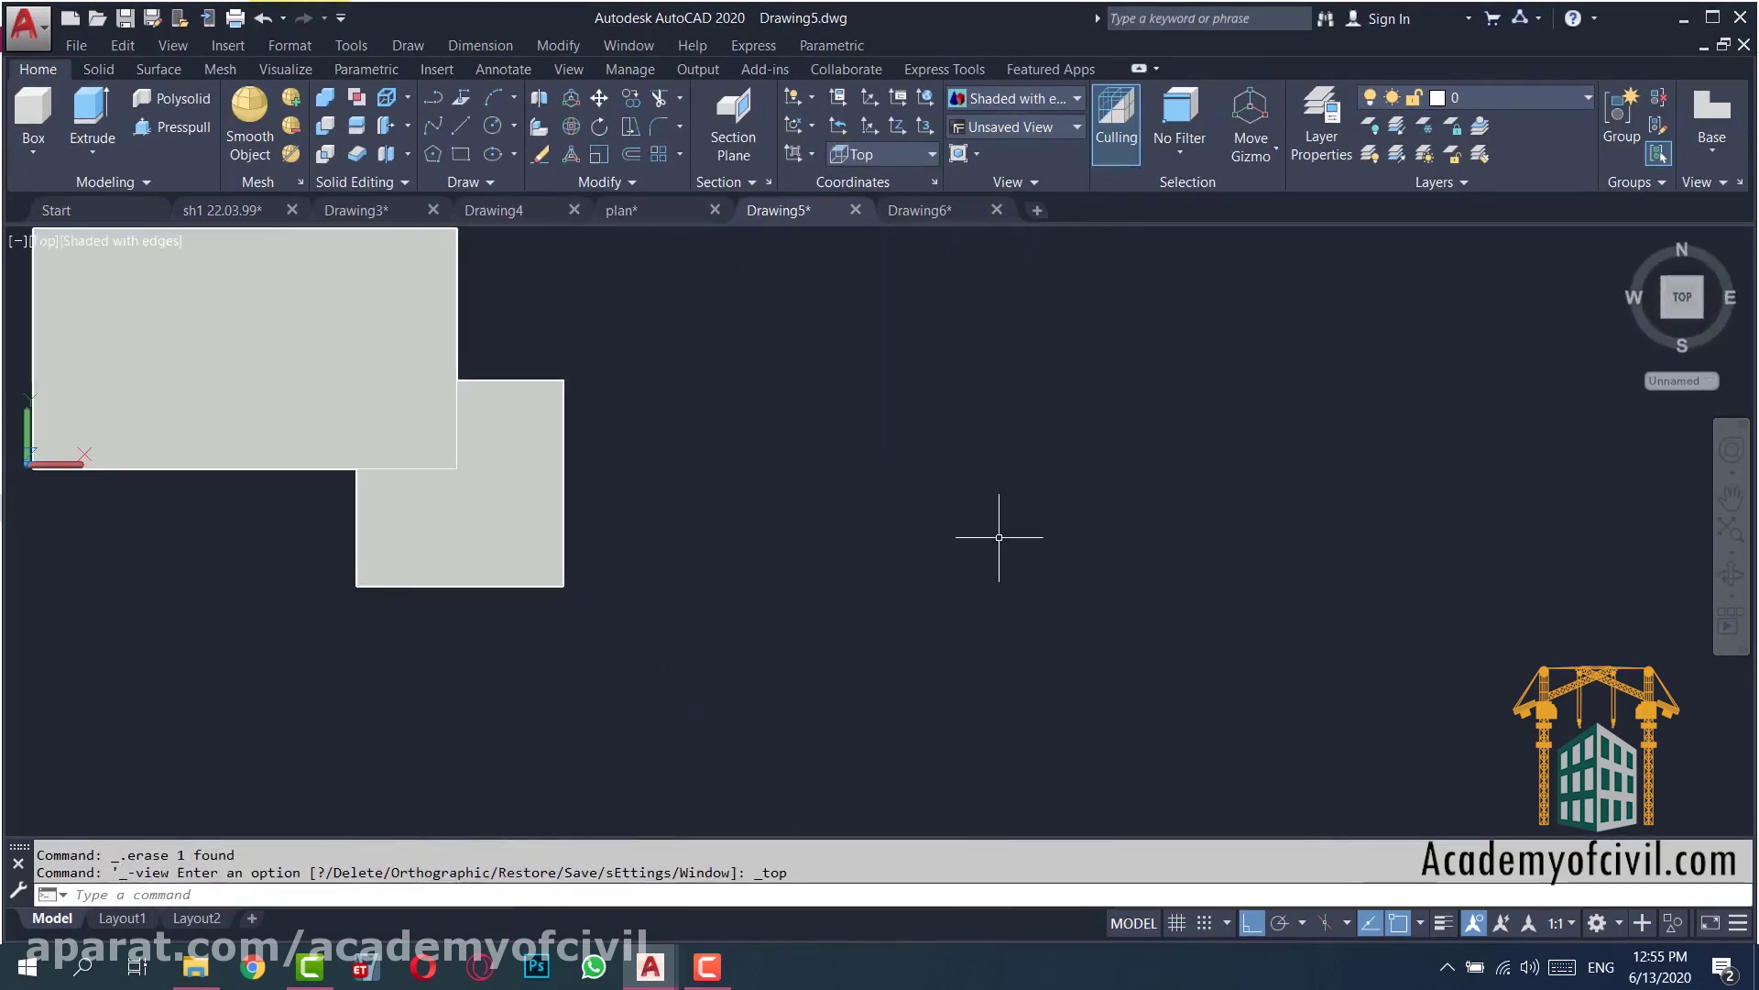
- Create a FLATSHOT block showing obscured lines, copy it, and return to Drawing6
type("flatshot")
key("Return")
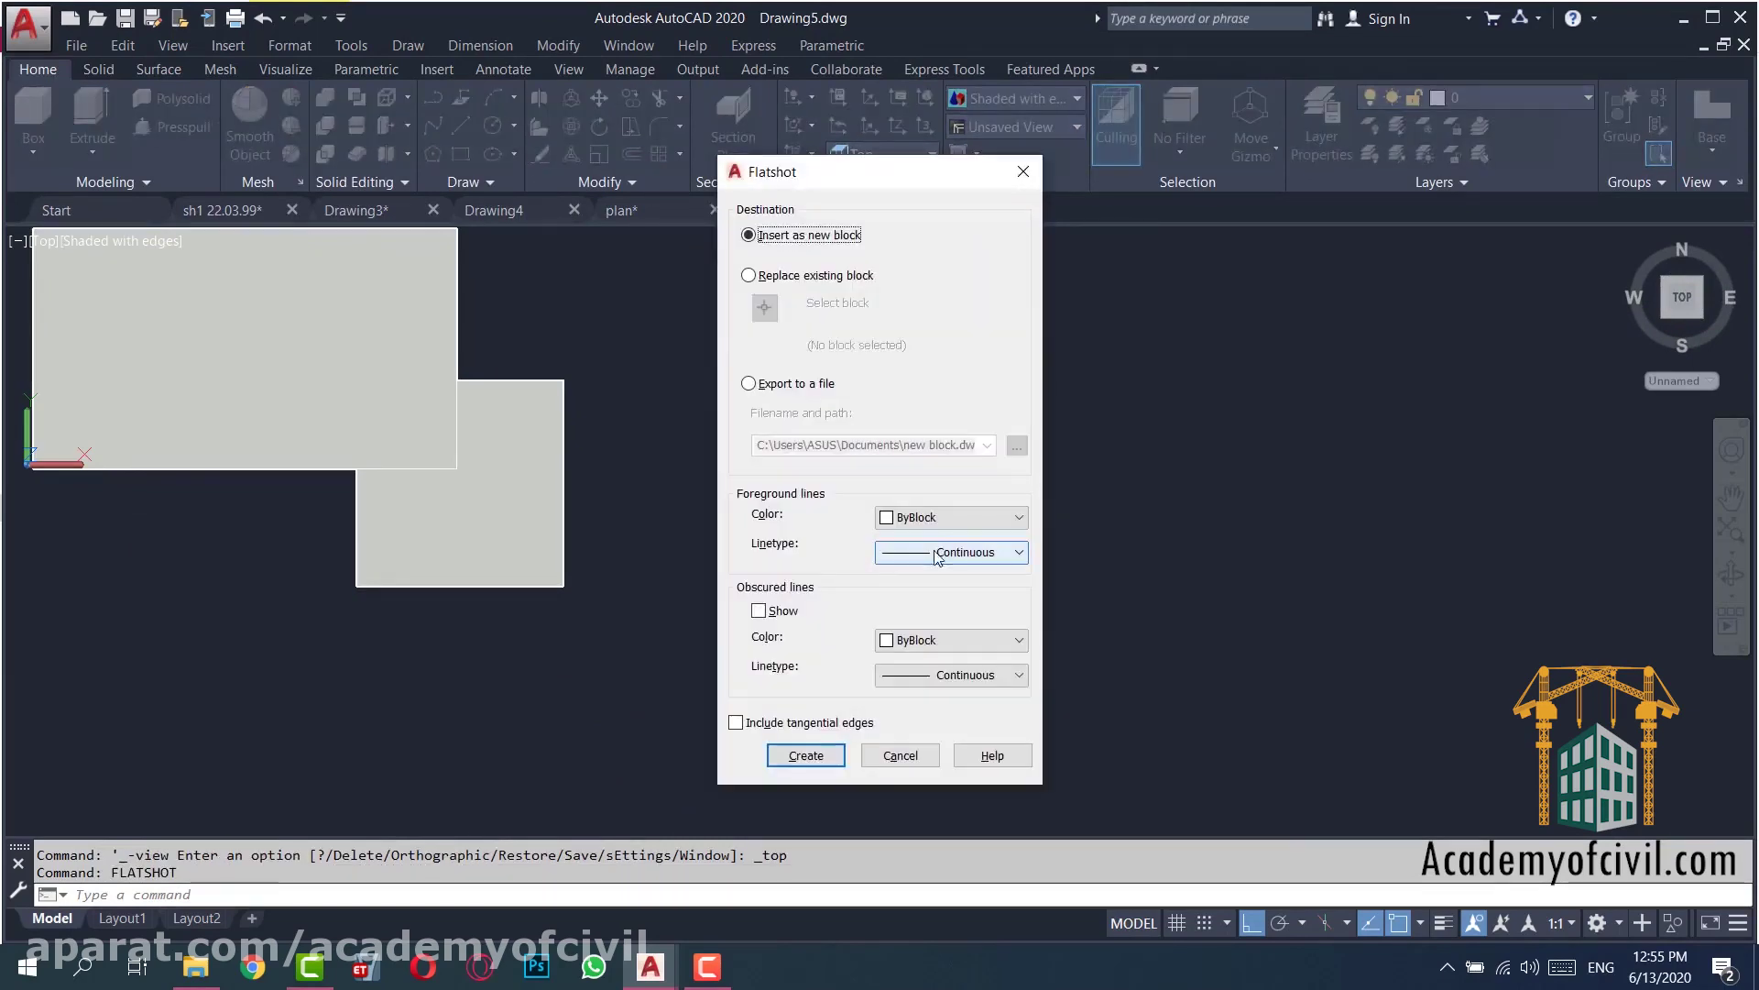
left_click(759, 610)
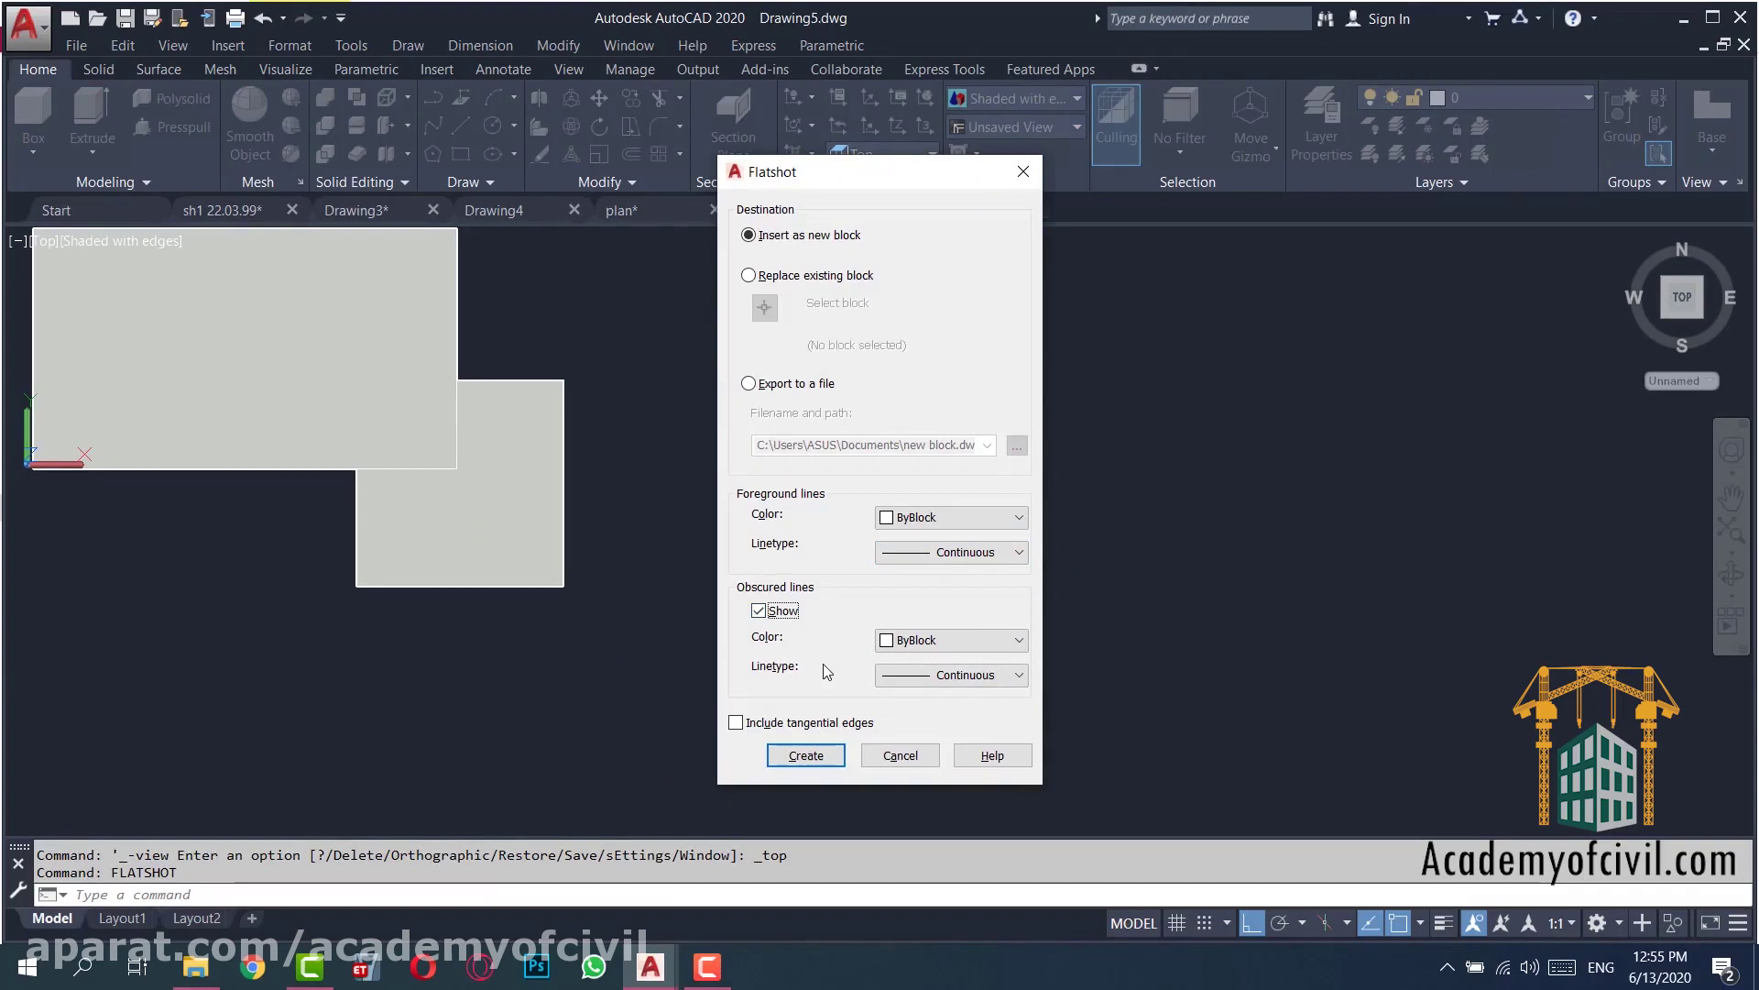
left_click(807, 755)
left_click(785, 597)
key("Return")
key("Return")
key("Return")
left_click(931, 598)
left_click(897, 676)
key("ctrl+c")
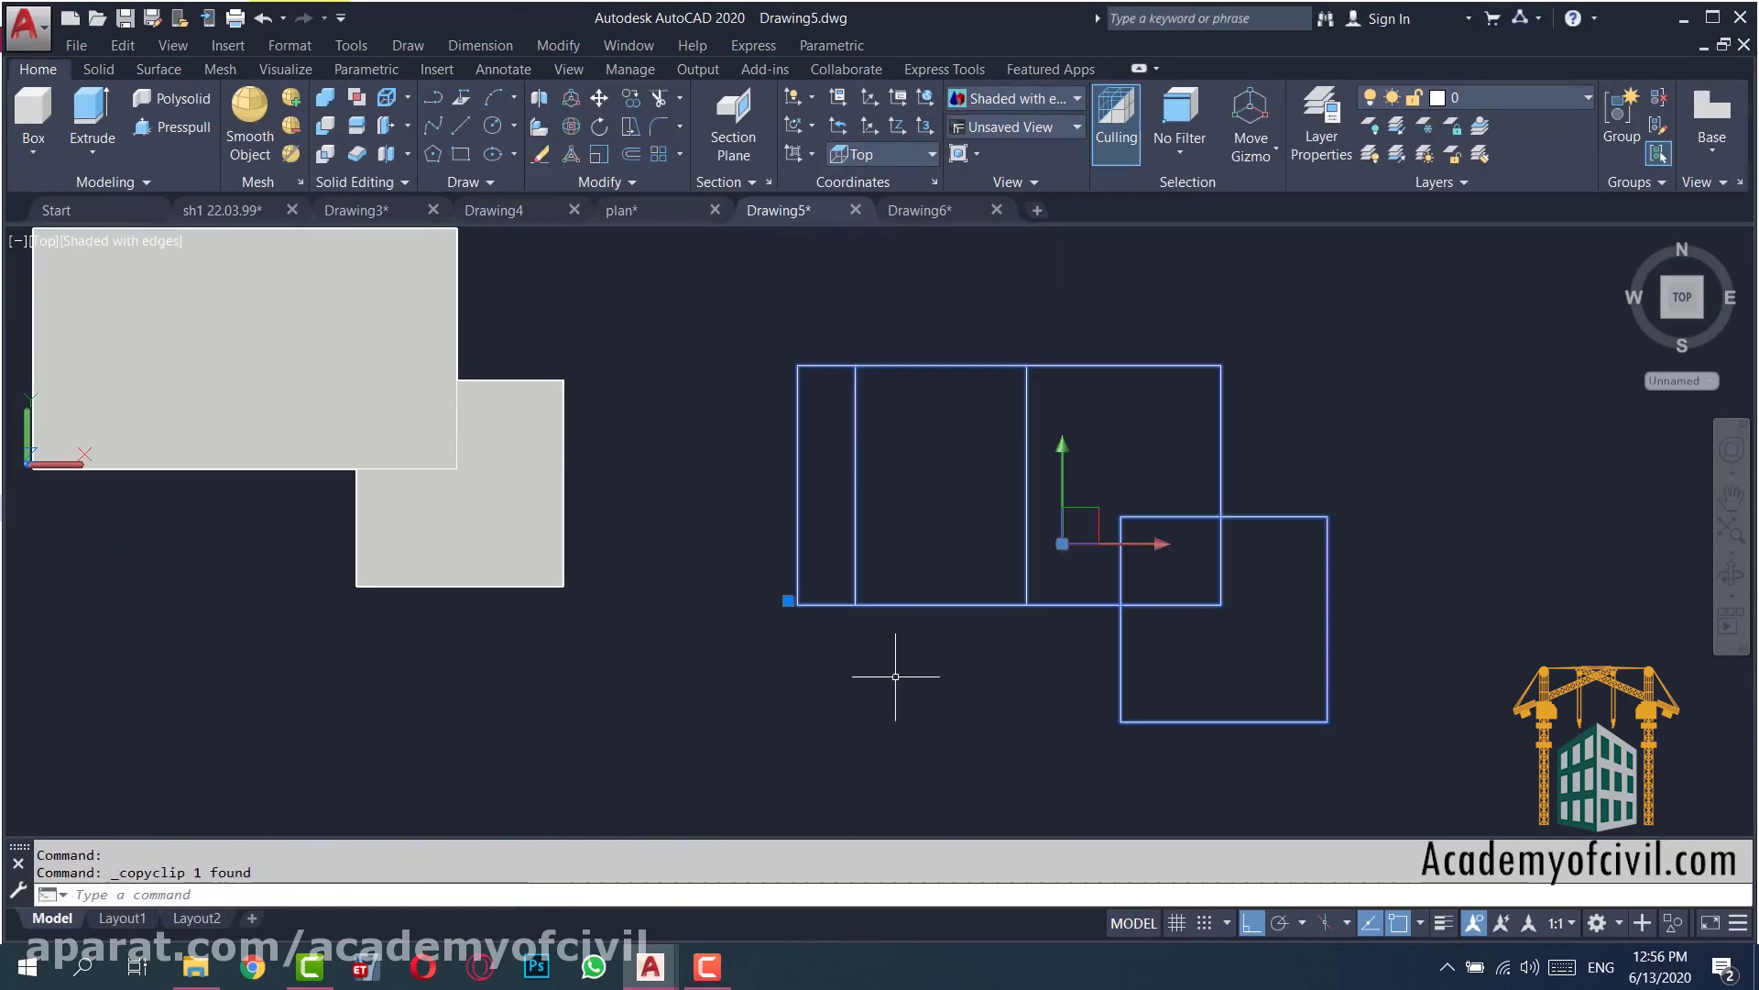
left_click(944, 212)
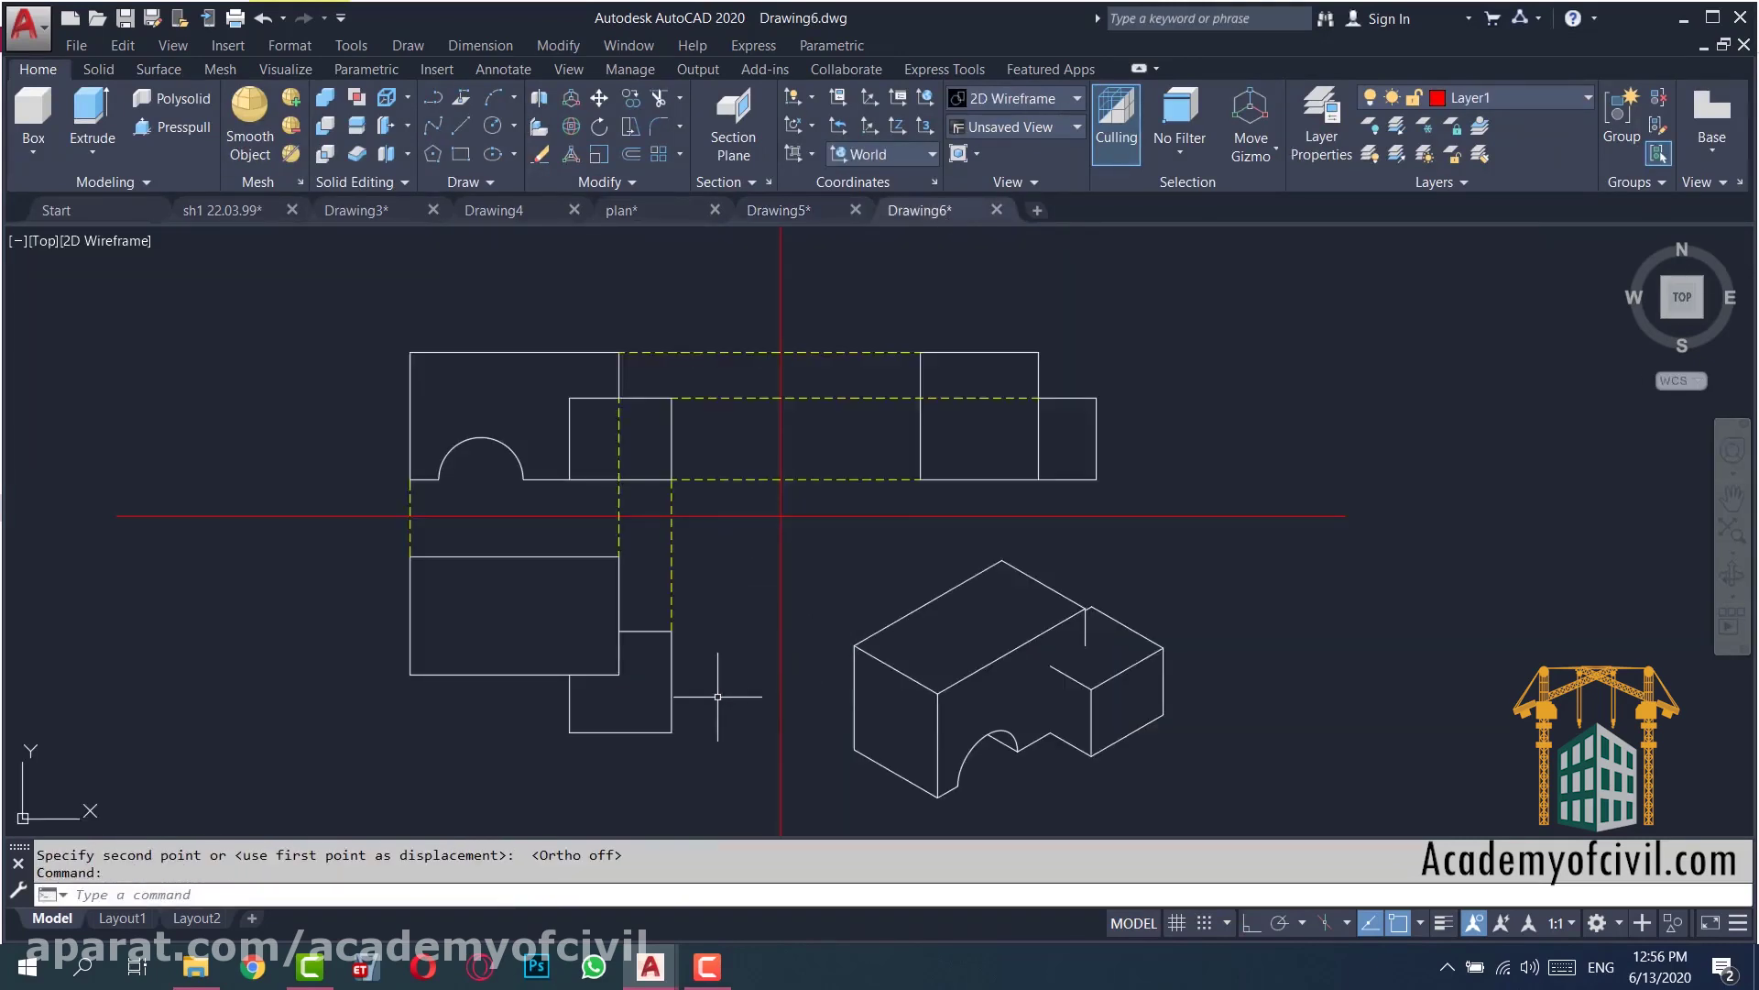
- Paste the flatshot block and move it aligned beneath the front view
key("ctrl+v")
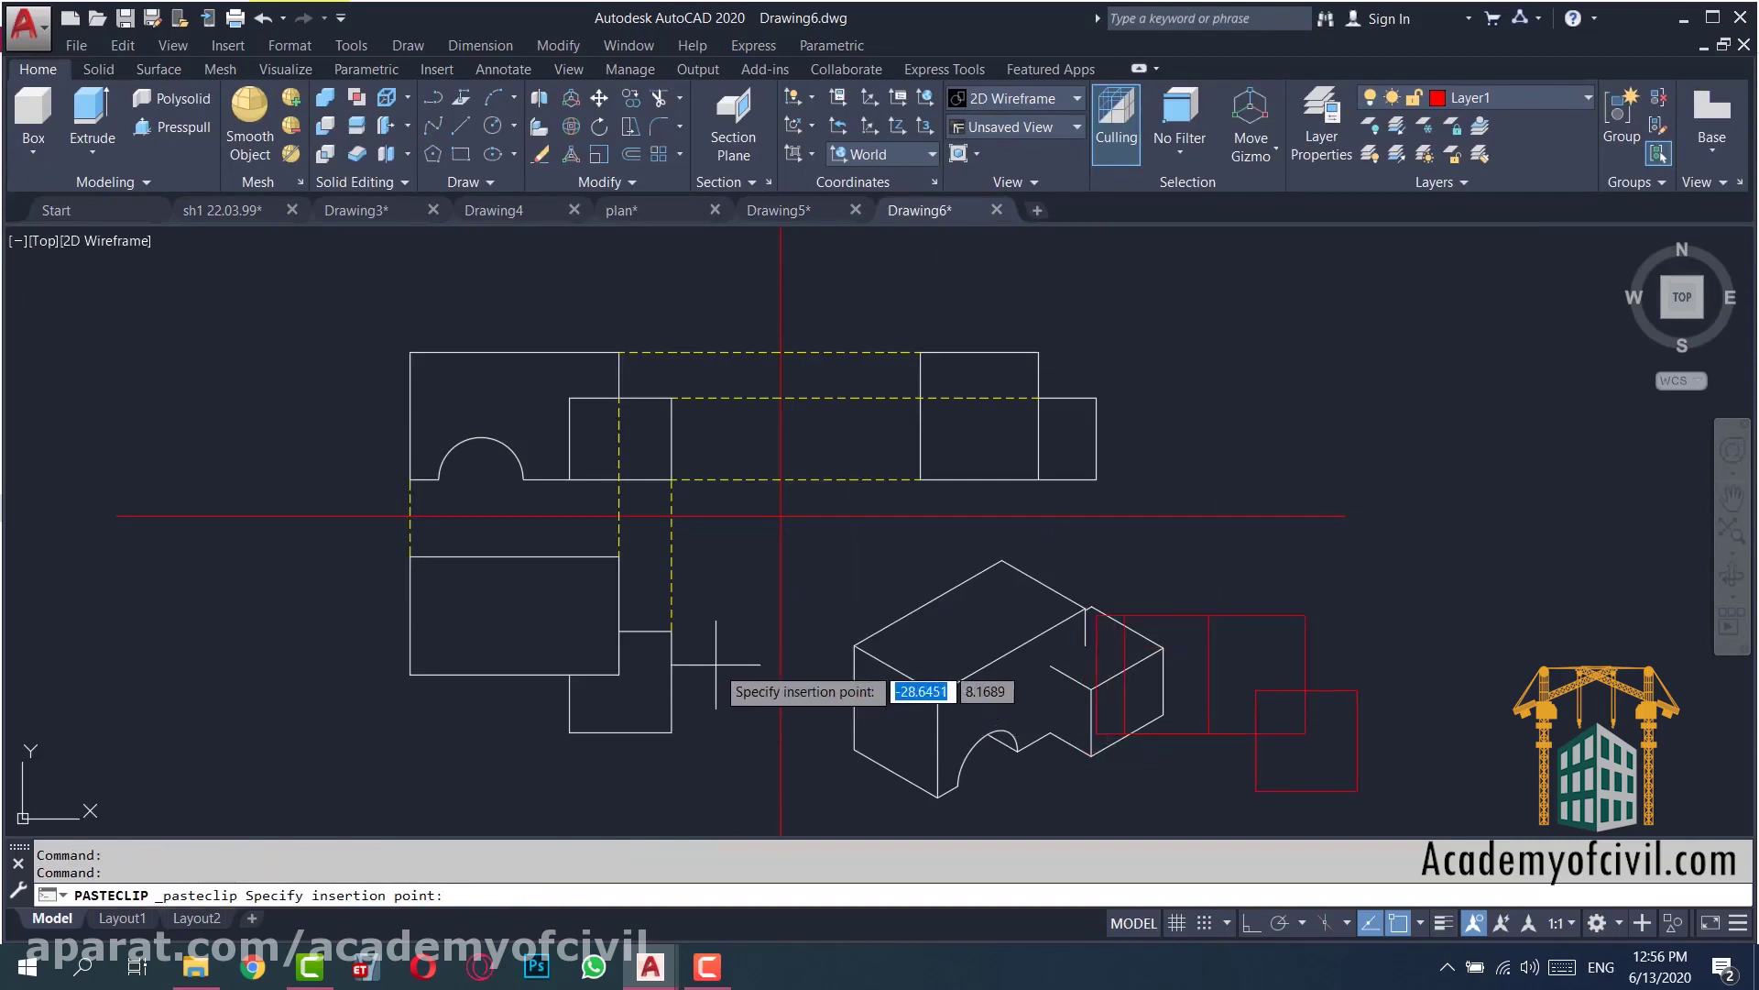
left_click(1069, 619)
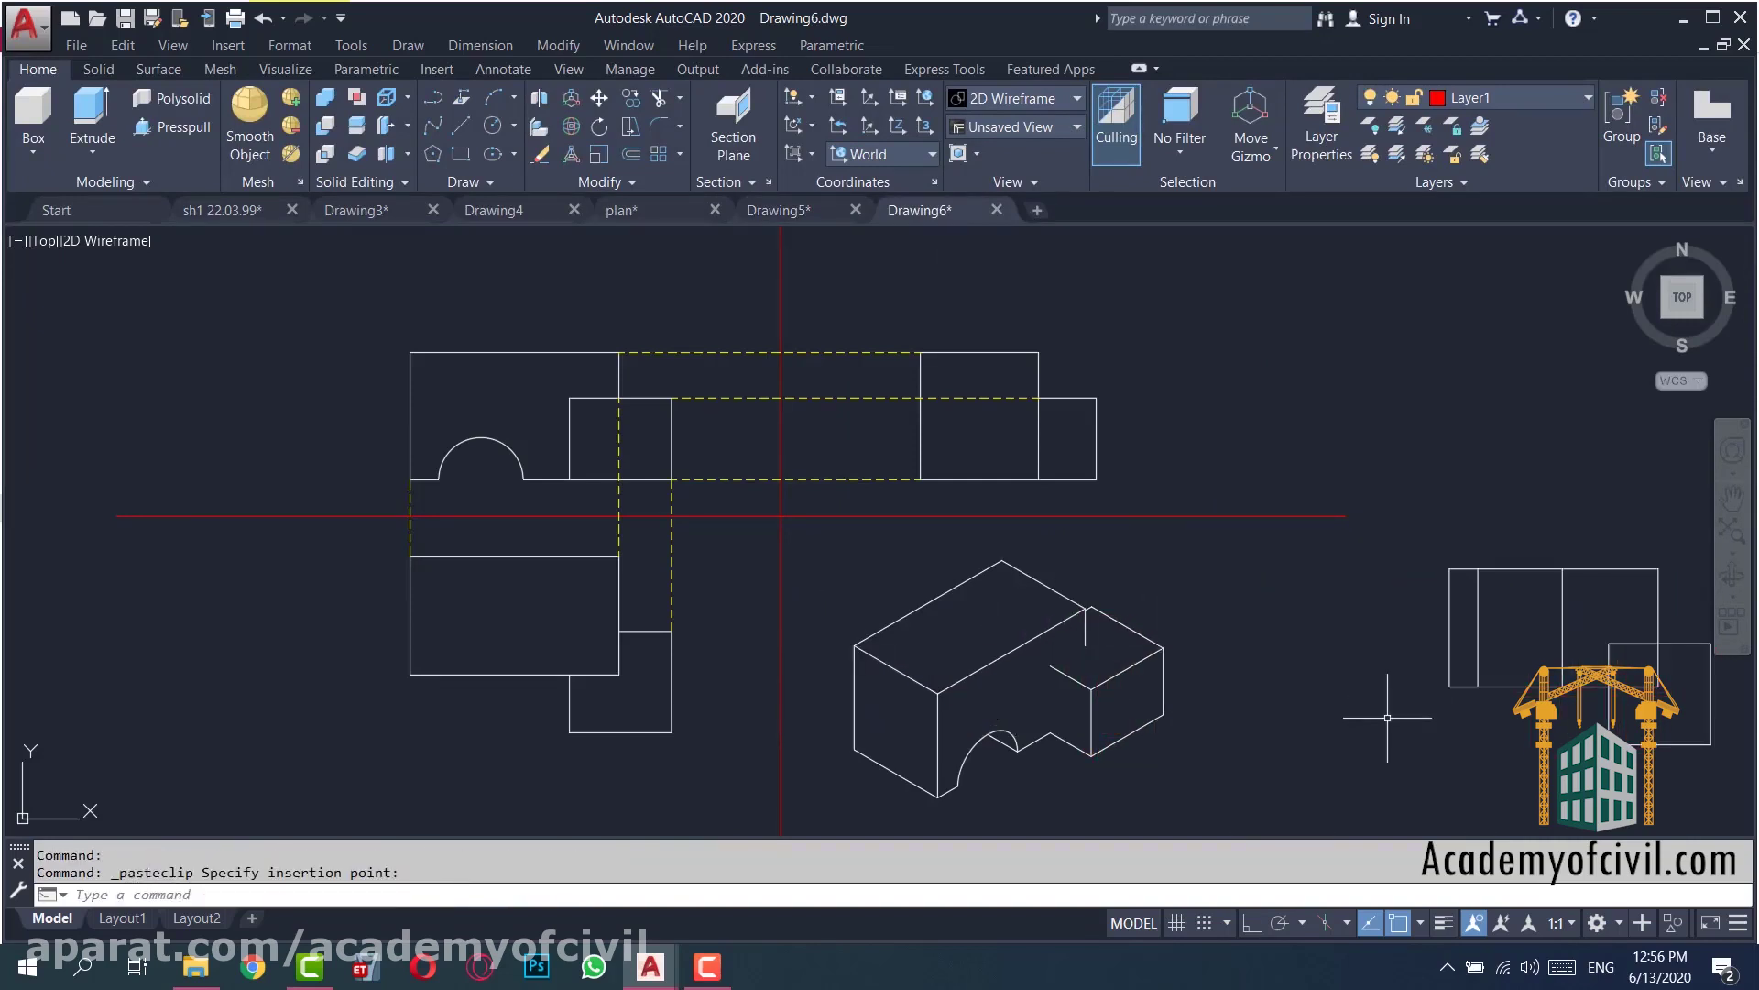
type("m")
key("Return")
left_click(1567, 752)
left_click(1441, 632)
key("Return")
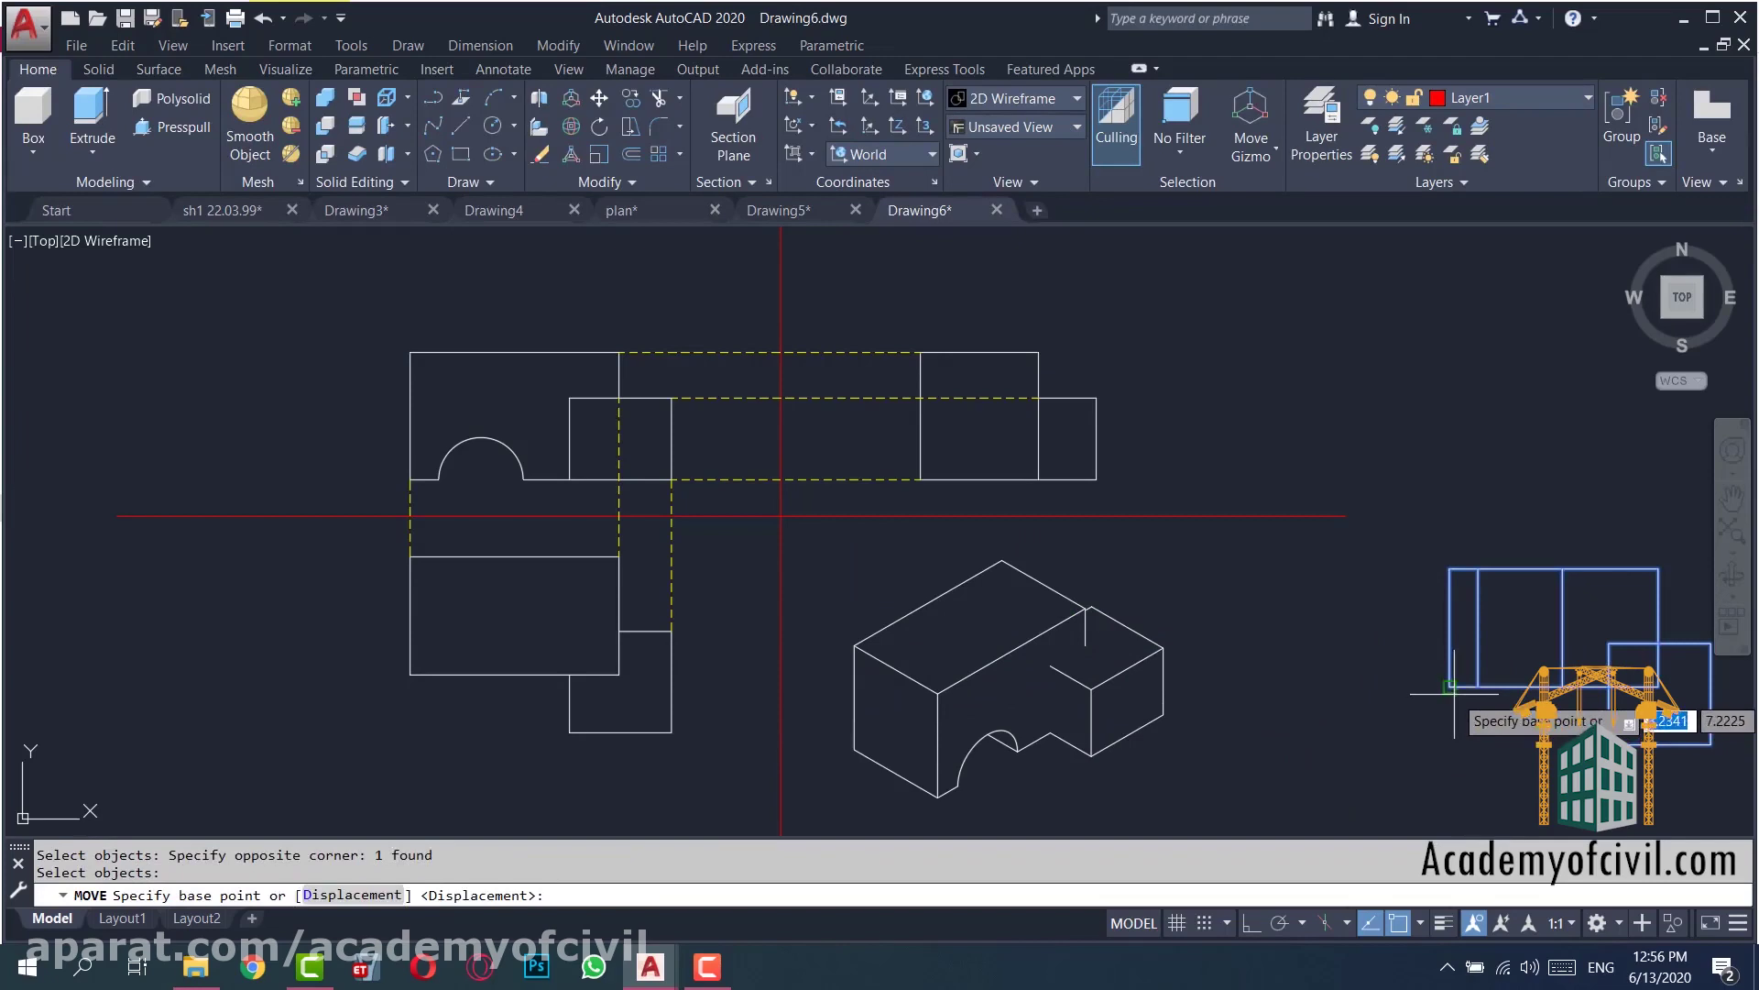
left_click(1458, 689)
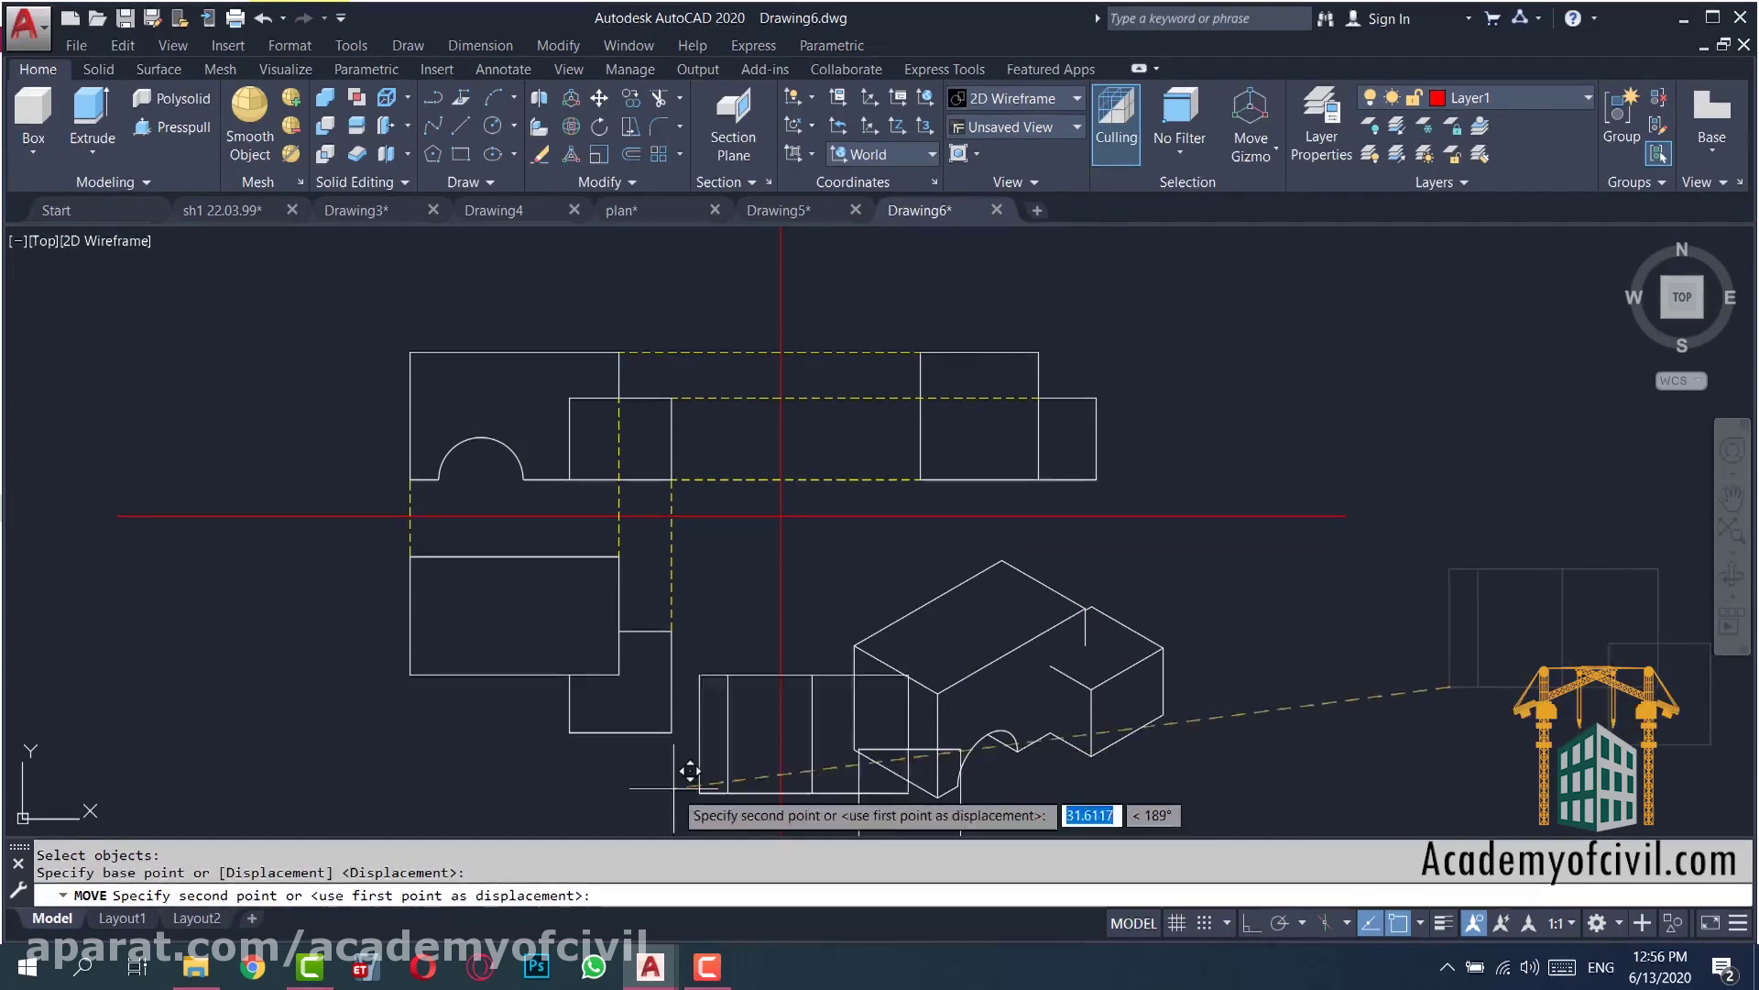
left_click(411, 675)
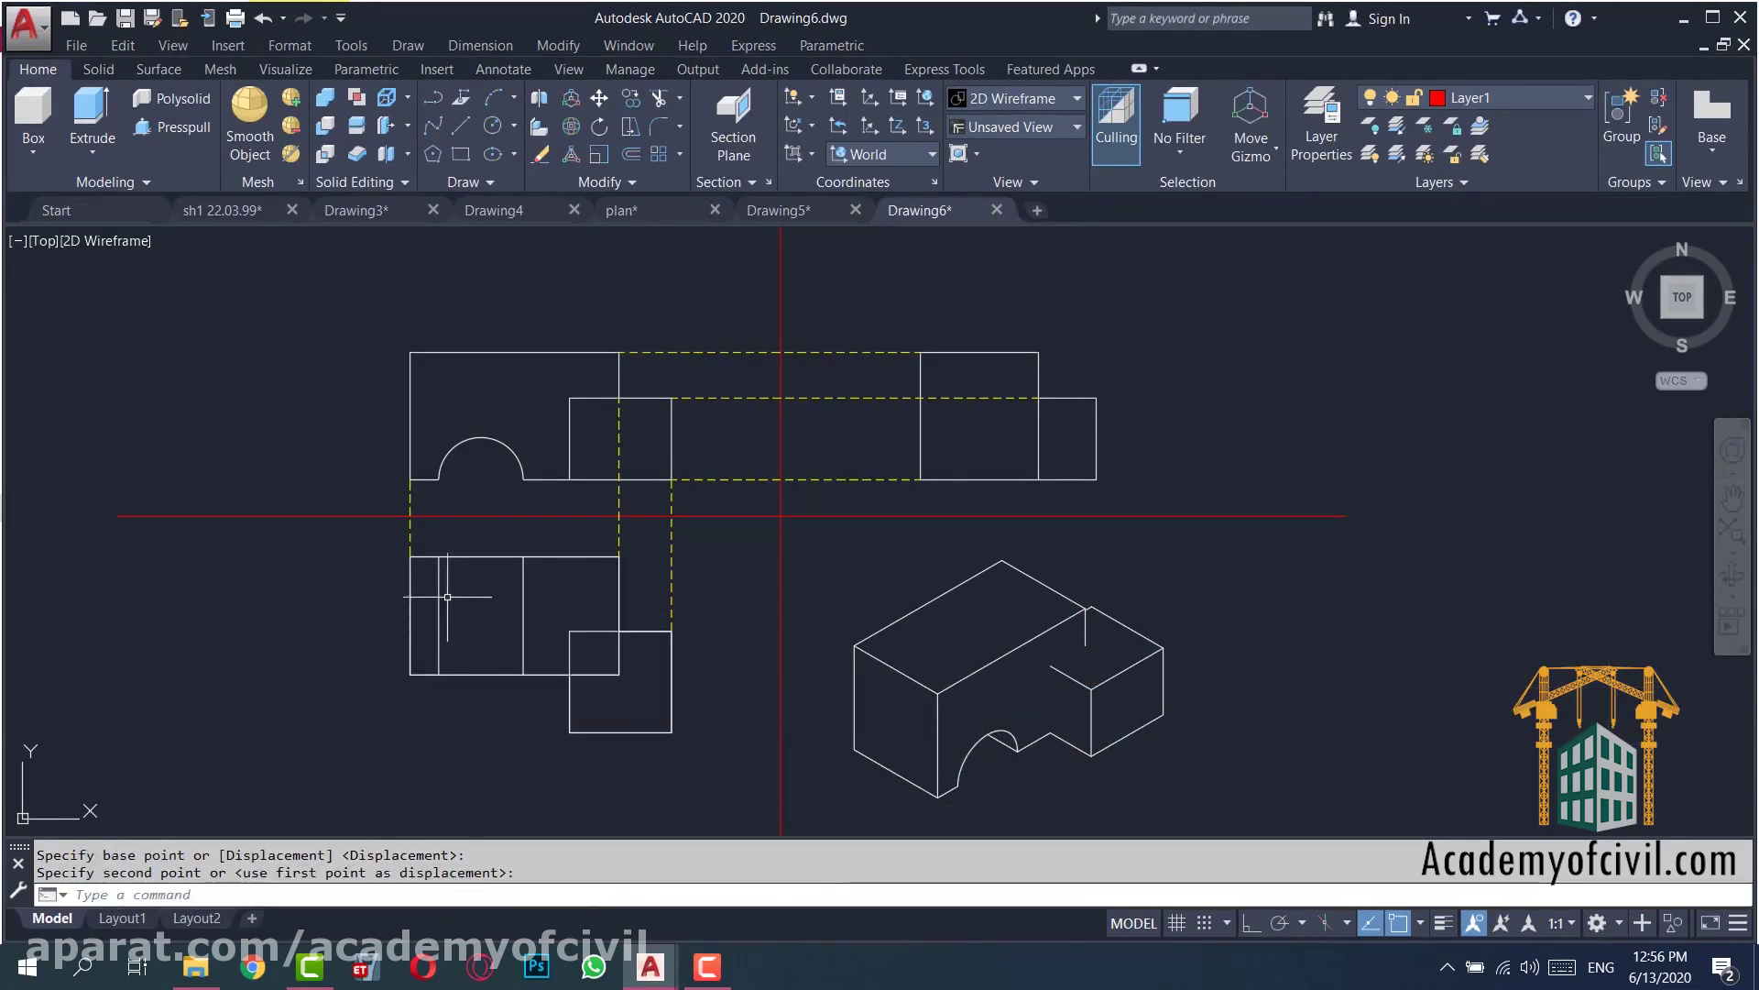
scroll(435, 542, "up", 2)
- Draw two vertical lines dropping from the arch's left and right ends
type("l")
key("Return")
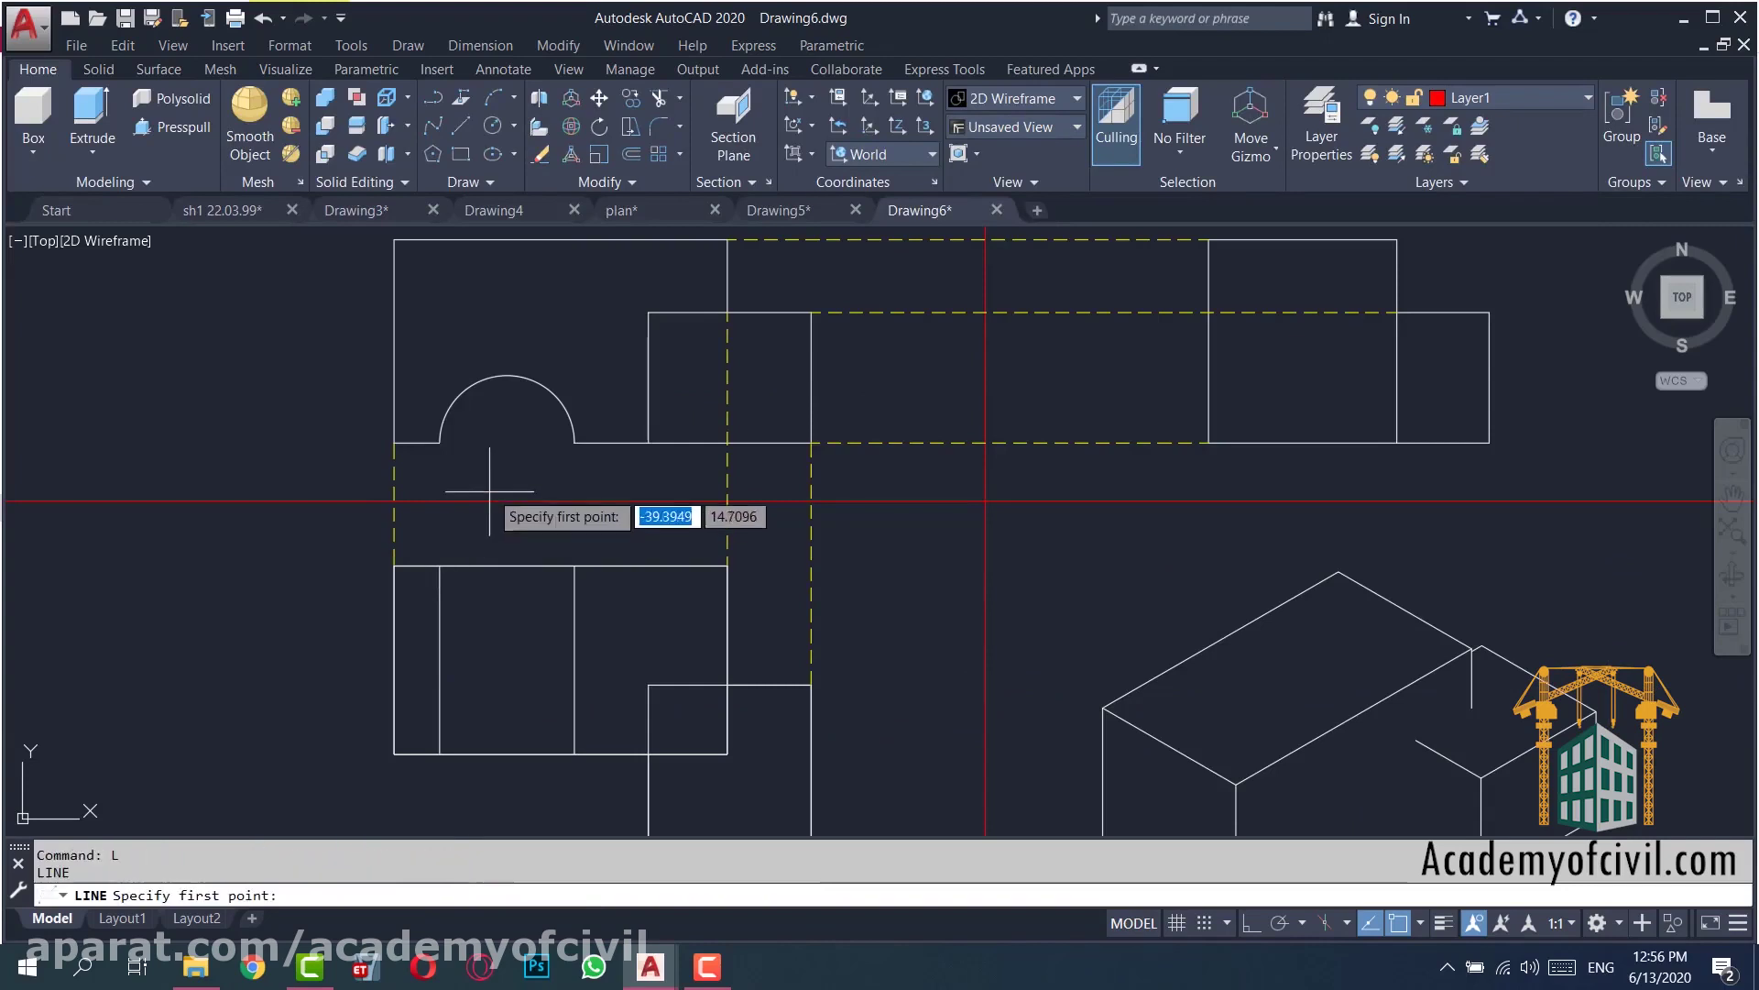
left_click(439, 443)
left_click(440, 566)
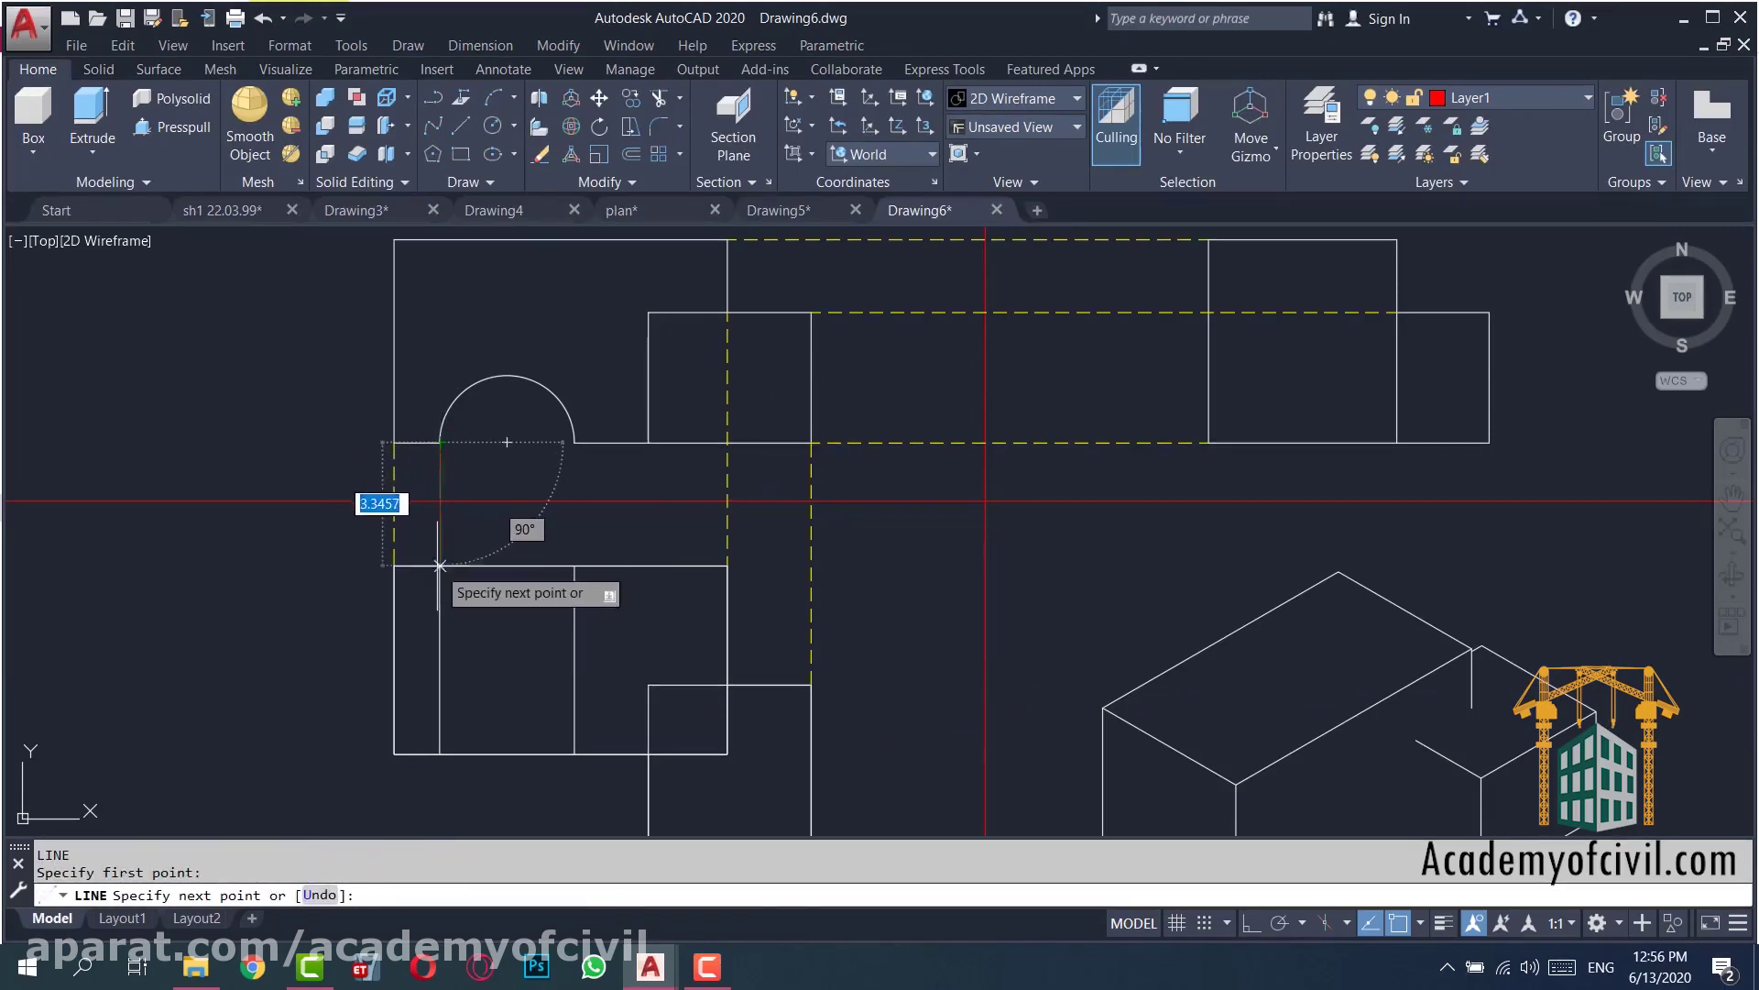
key("Escape")
key("Return")
left_click(575, 443)
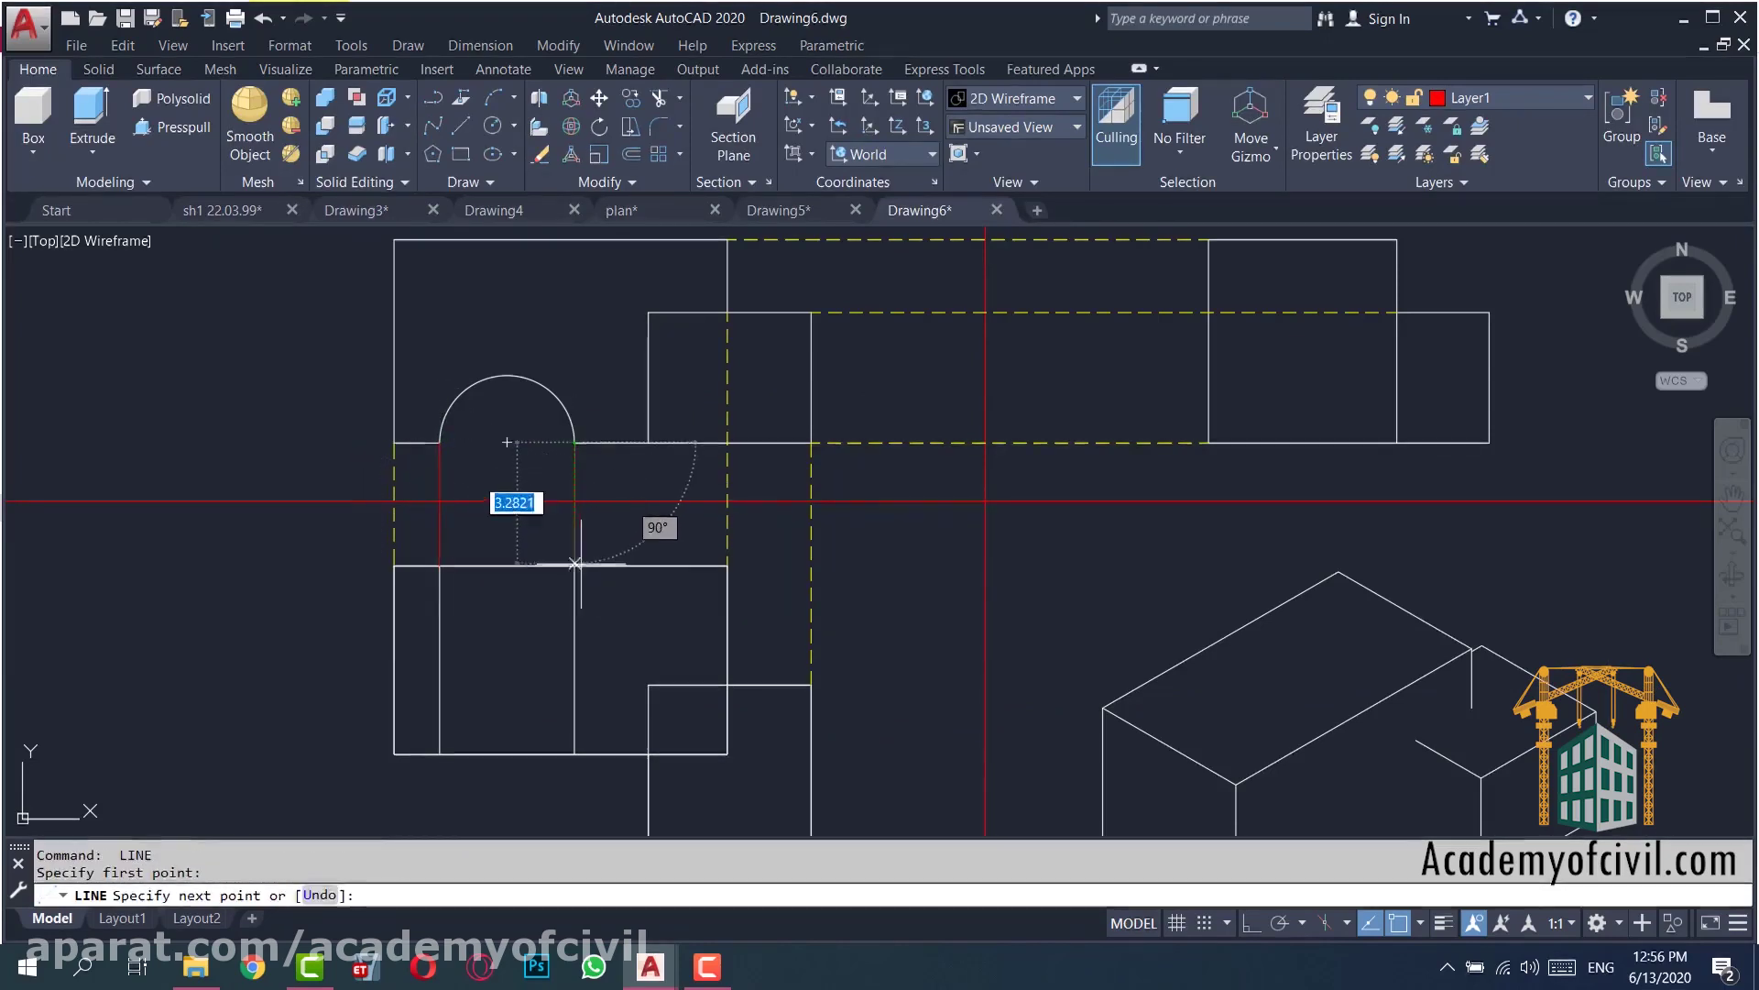
left_click(574, 566)
key("Escape")
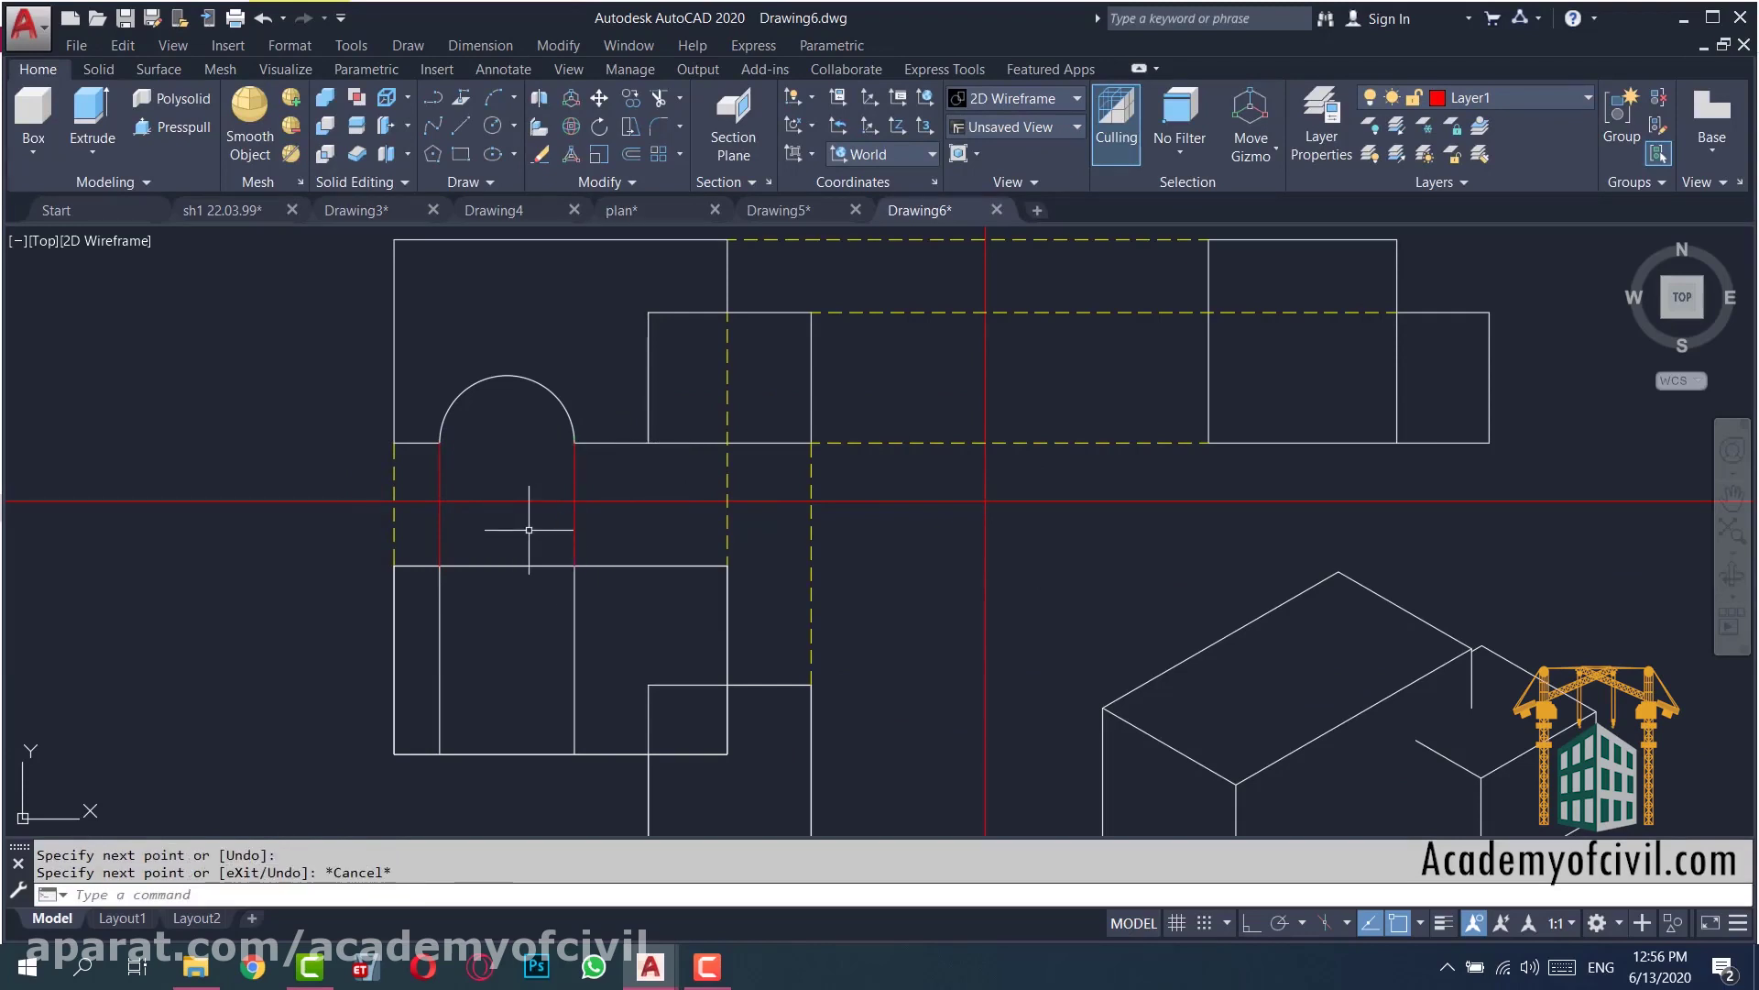
- Match a yellow dashed line's style onto the two new arch lines
type("ma")
key("Return")
left_click(727, 506)
left_click(589, 512)
left_click(415, 540)
key("Return")
scroll(362, 624, "down", 2)
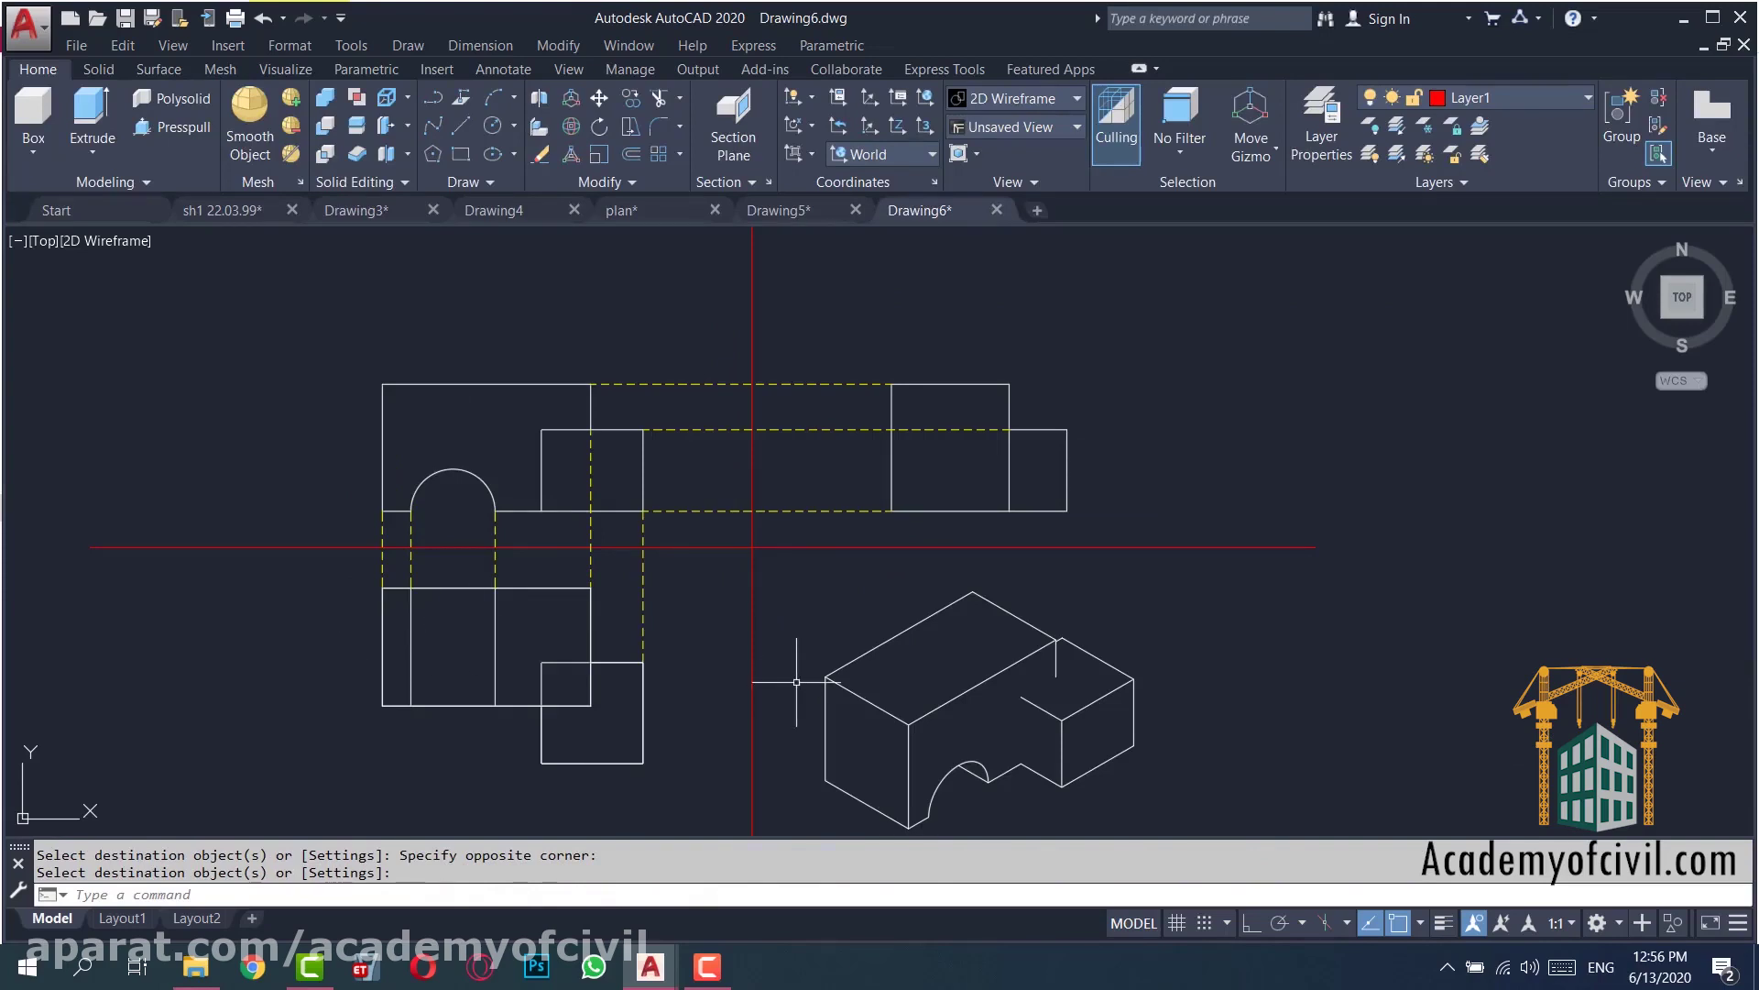